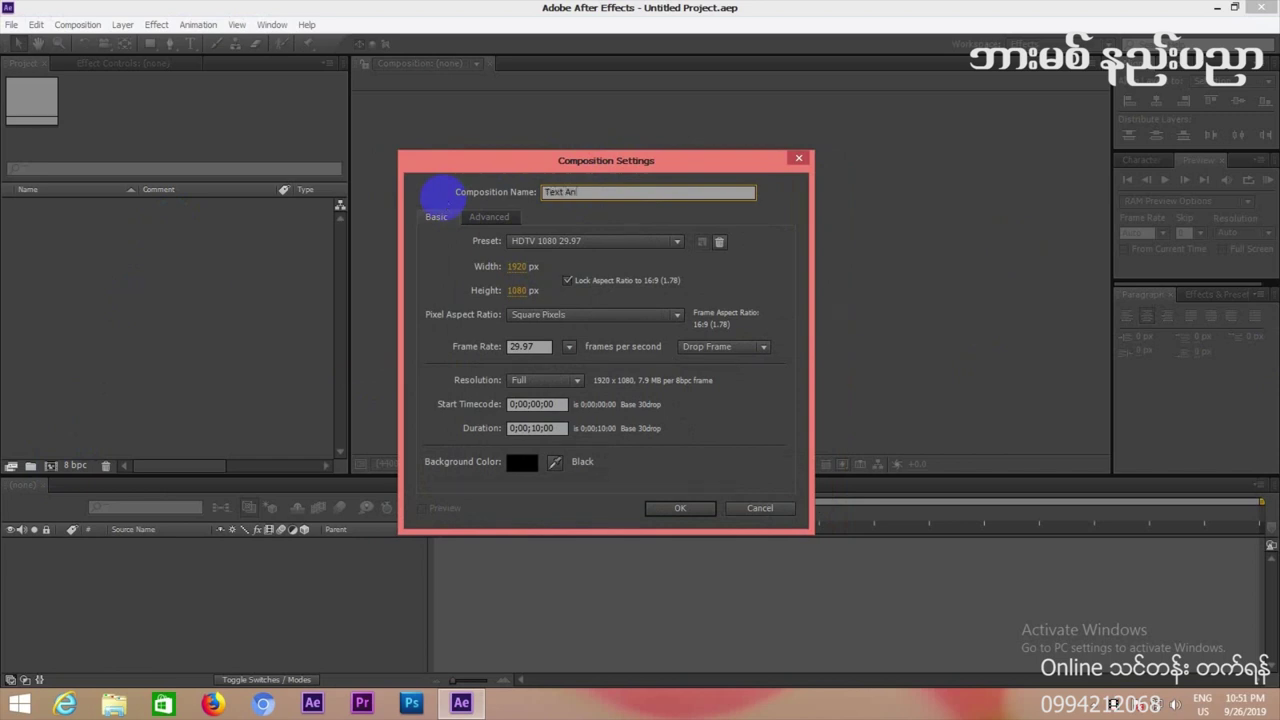
Create a composition named Text Animation with the HDTV 1080 29.97 preset and a duration of 0;00;10;00.
text(ext Animation)
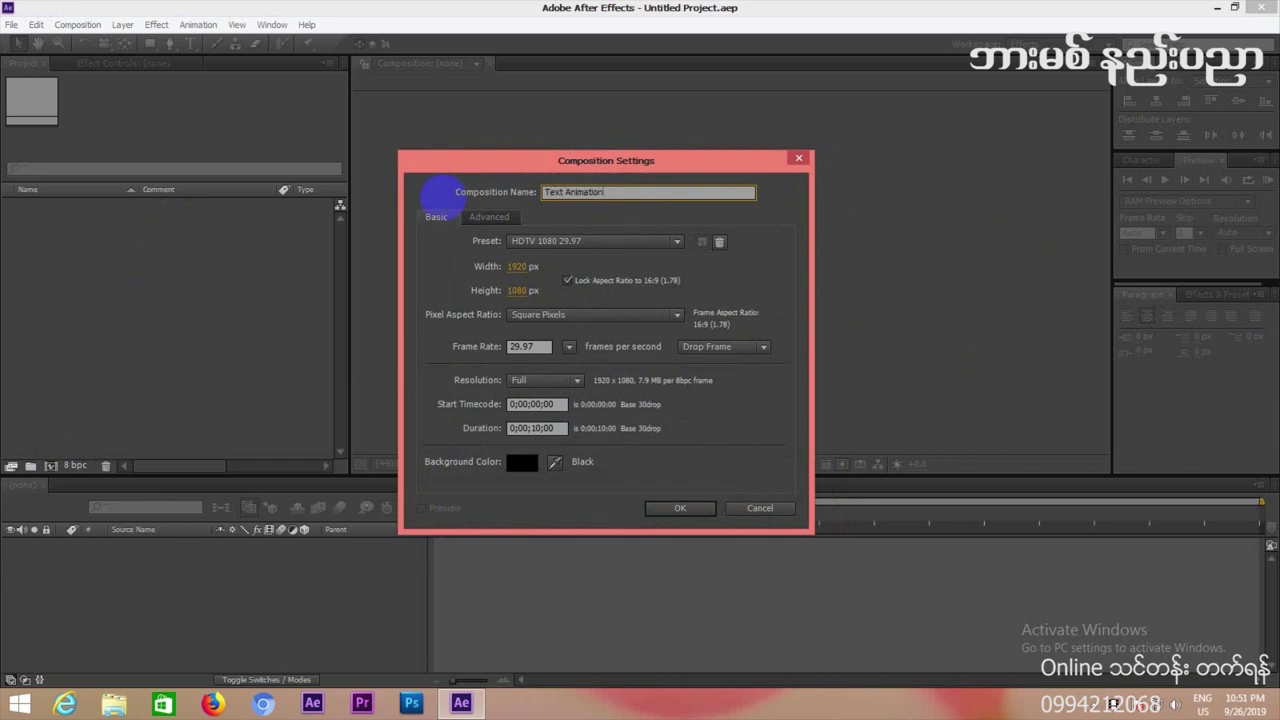
click(543, 243)
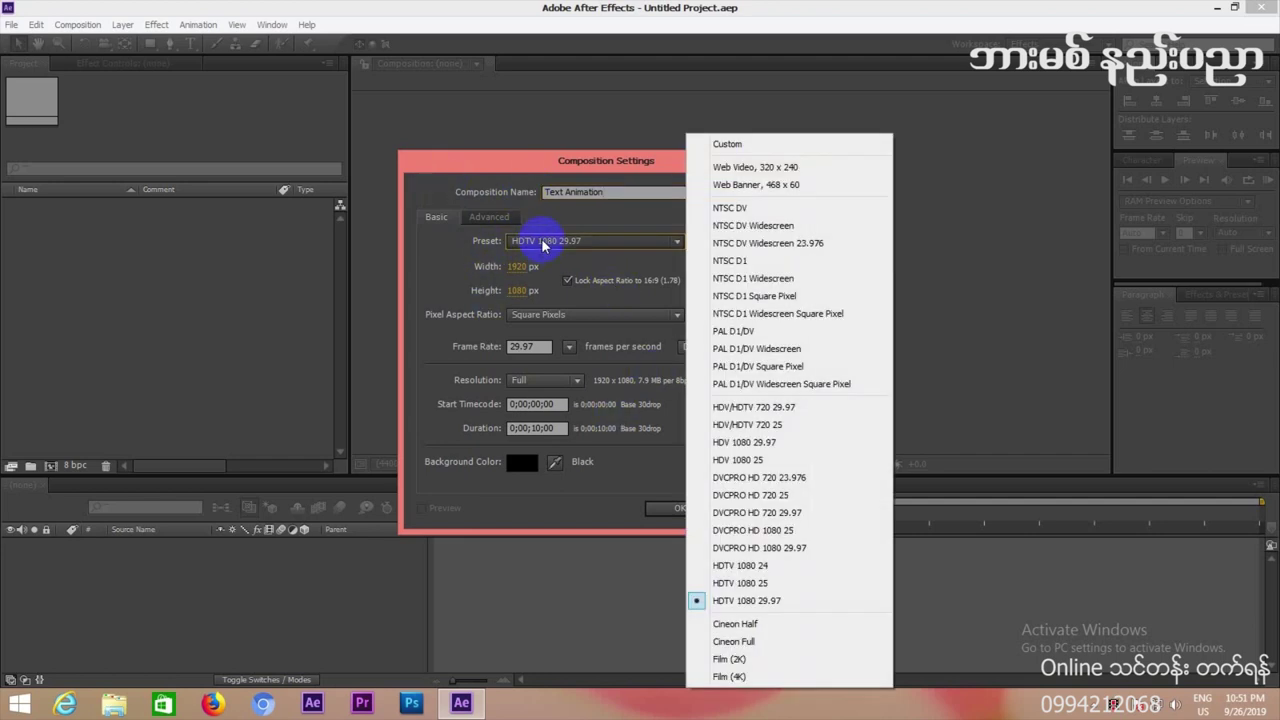
click(782, 602)
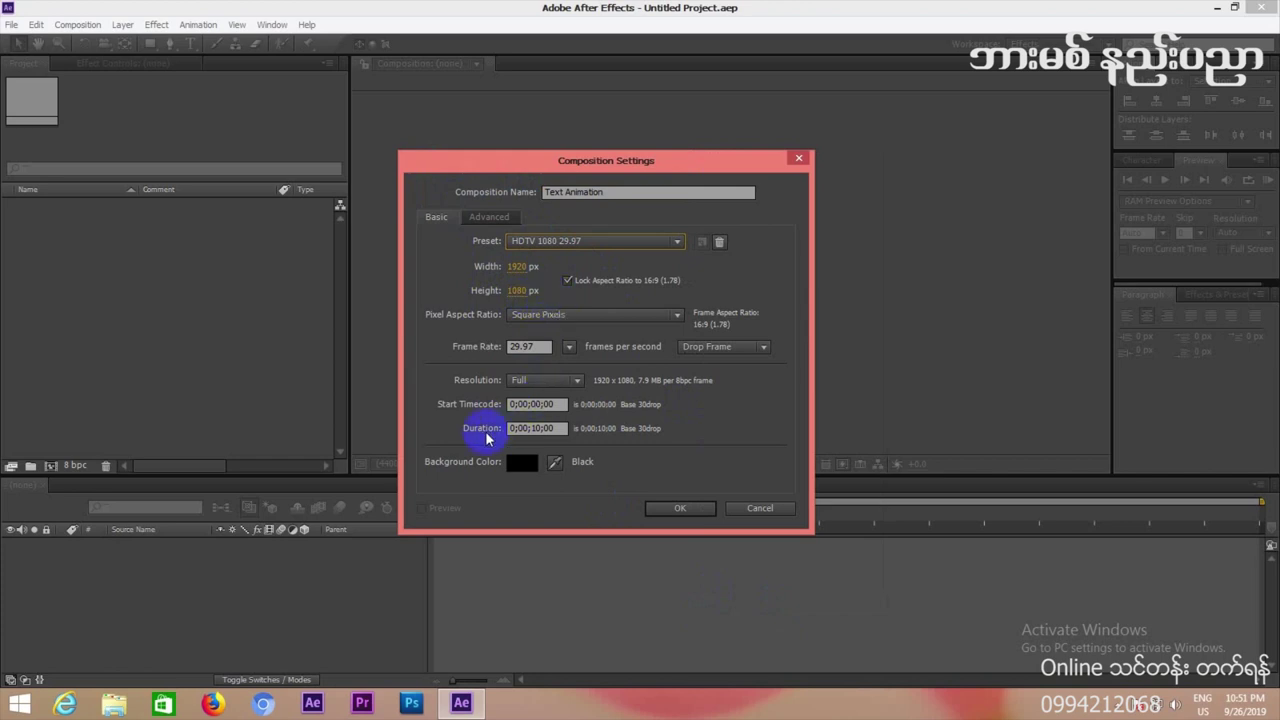
click(533, 428)
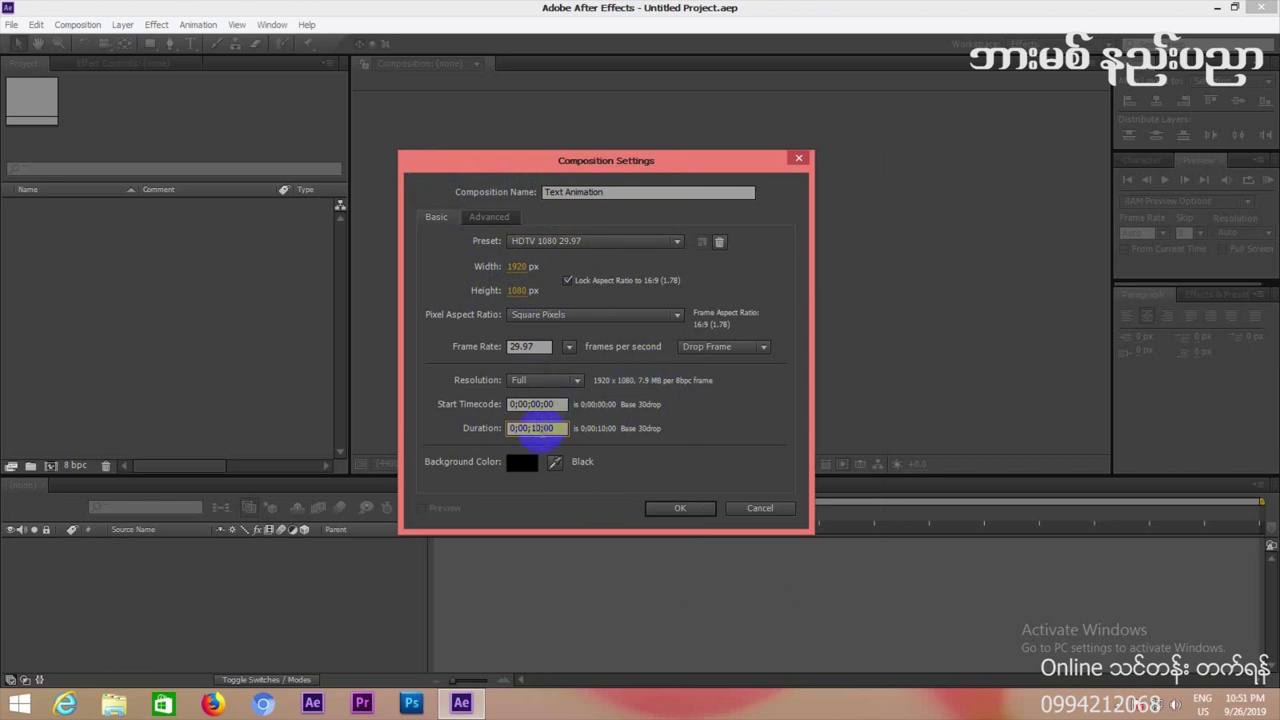
double_click(538, 428)
click(679, 509)
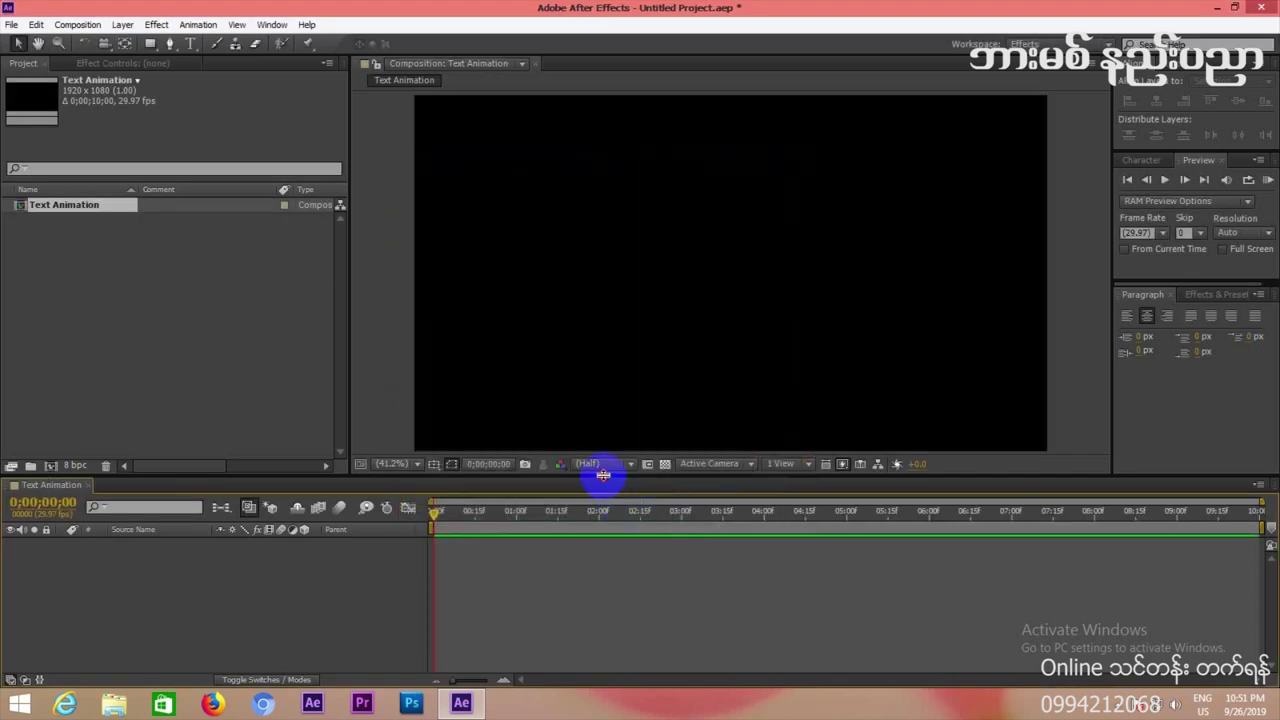
Add a black 1920 x 1080 px solid layer named Fratcal Noise to the Text Animation composition.
drag(600, 478, 600, 506)
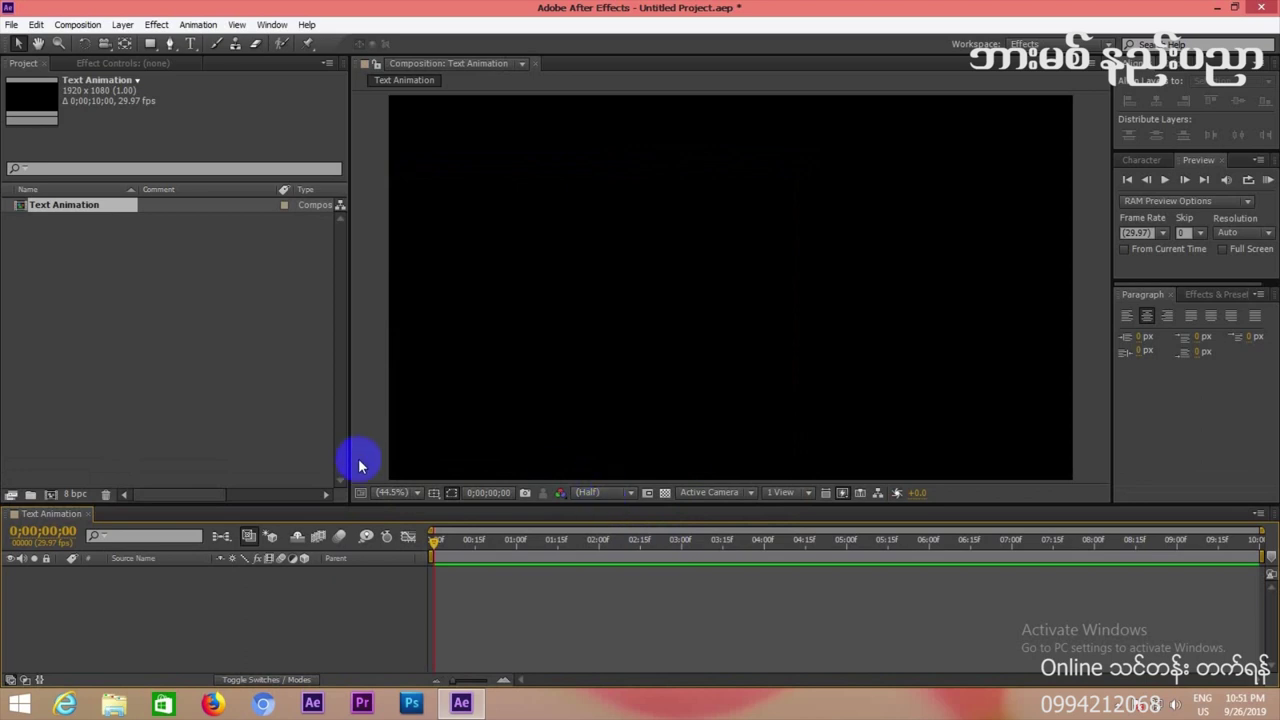
right_click(135, 593)
mouse_move(320, 428)
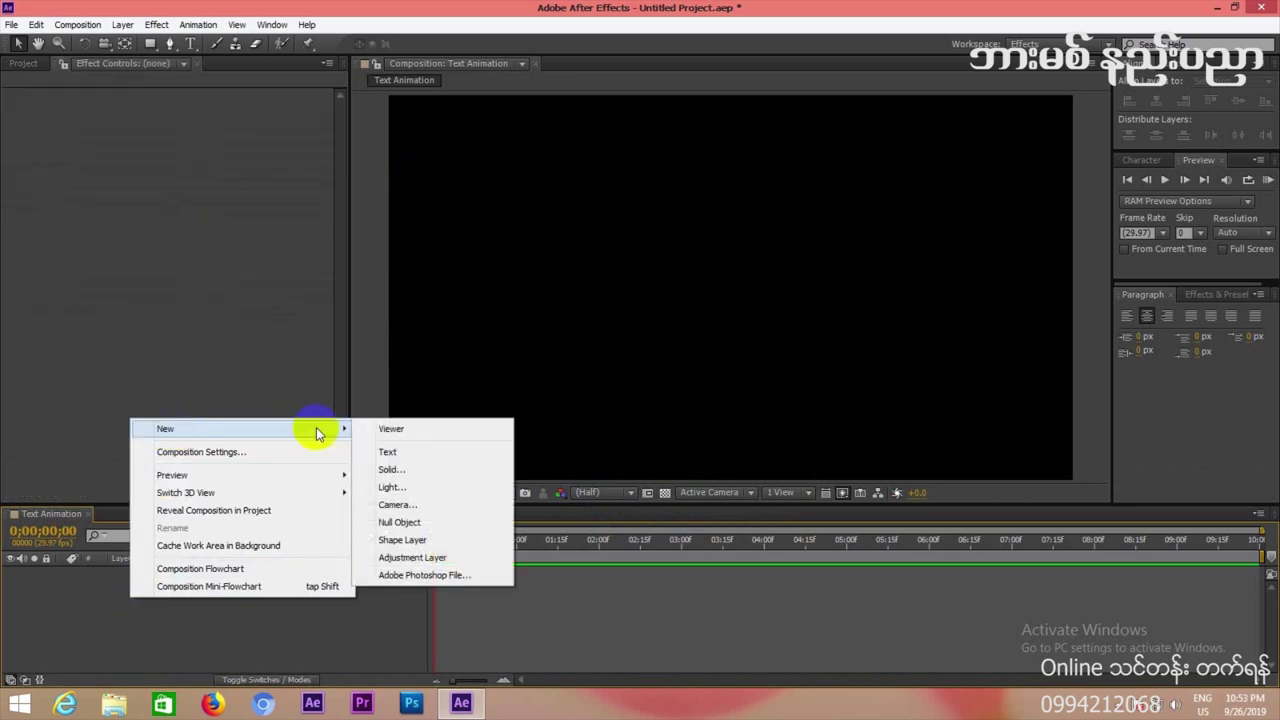
click(391, 464)
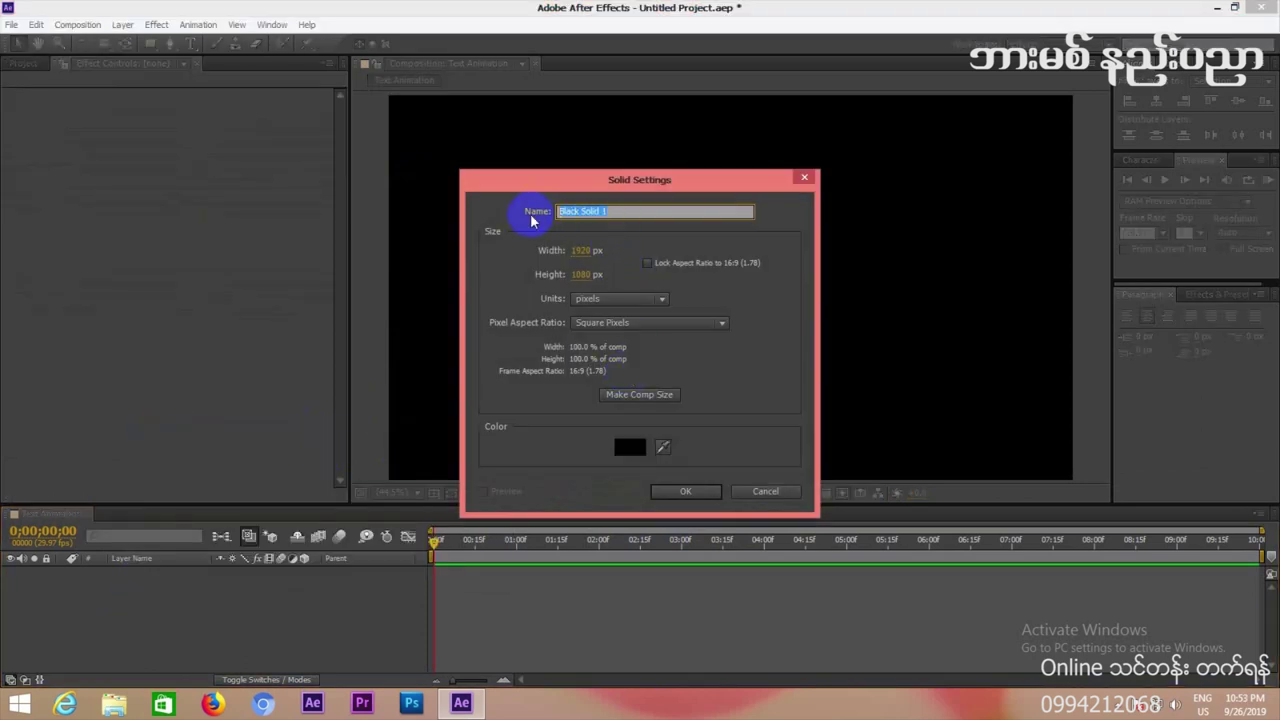
text(Fratcal Noise)
drag(612, 211, 550, 211)
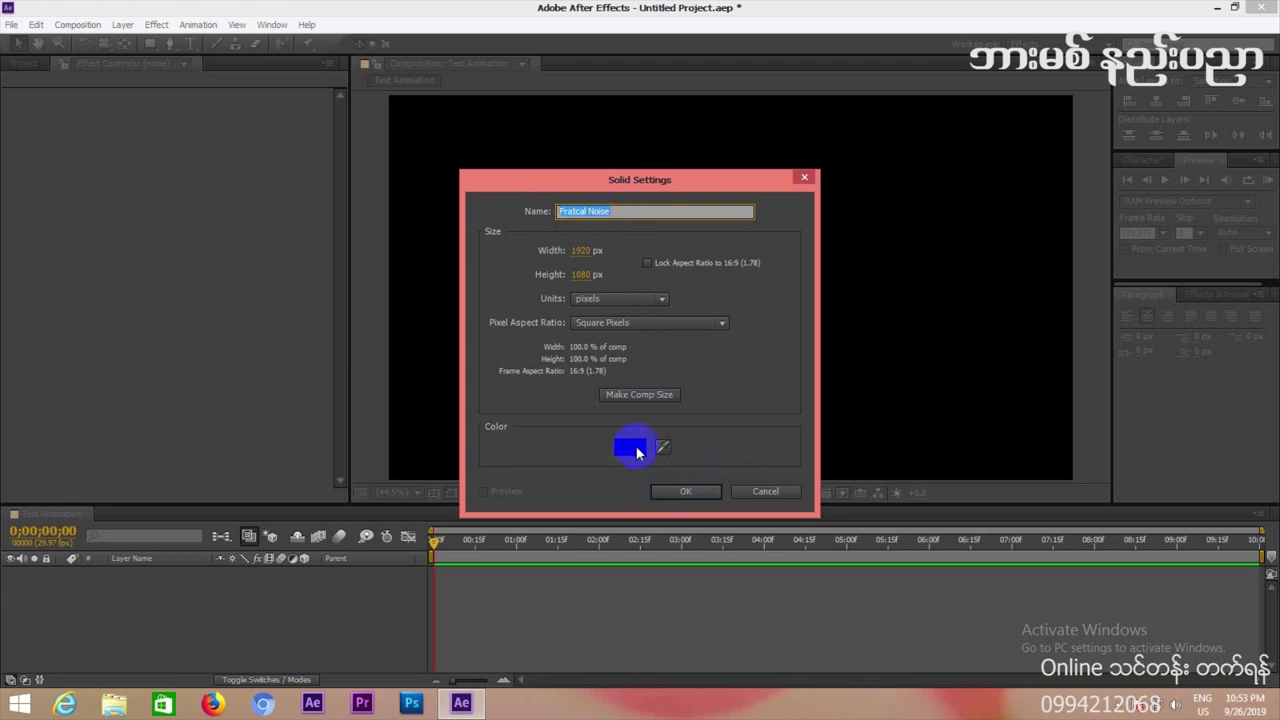
click(666, 488)
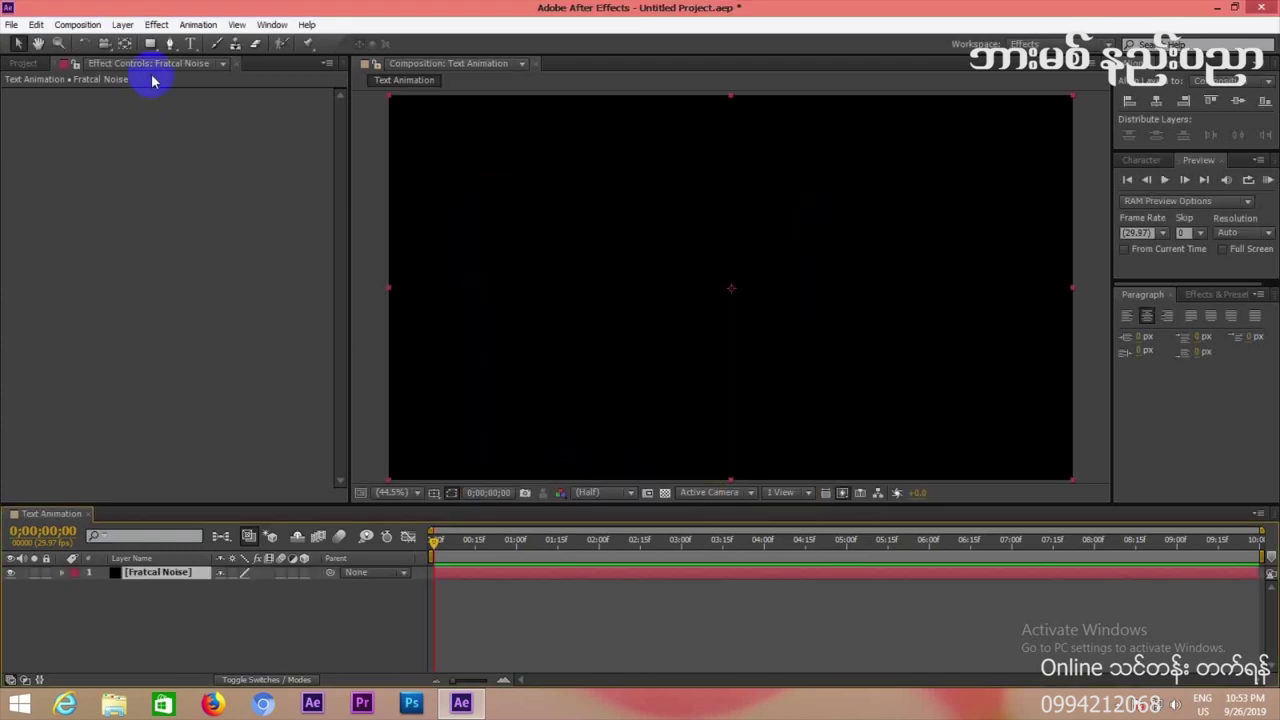
Apply the Fractal Noise effect to the Fratcal Noise solid.
click(155, 28)
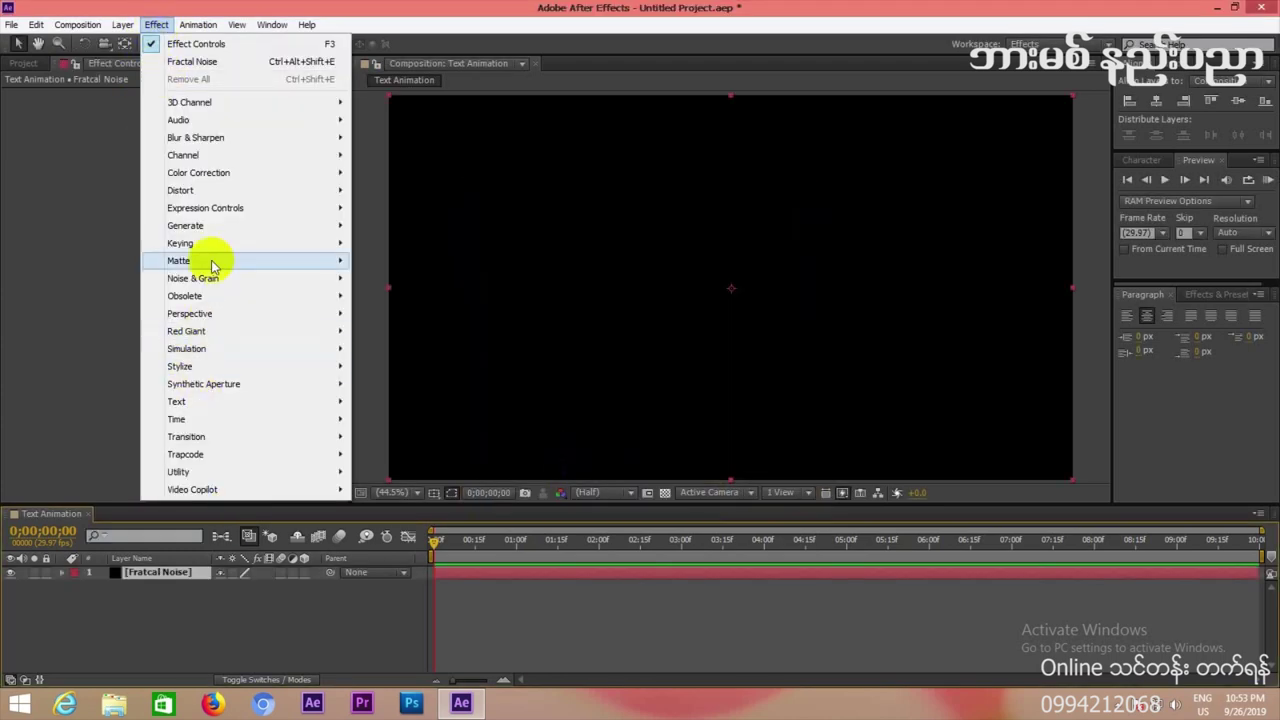
mouse_move(210, 280)
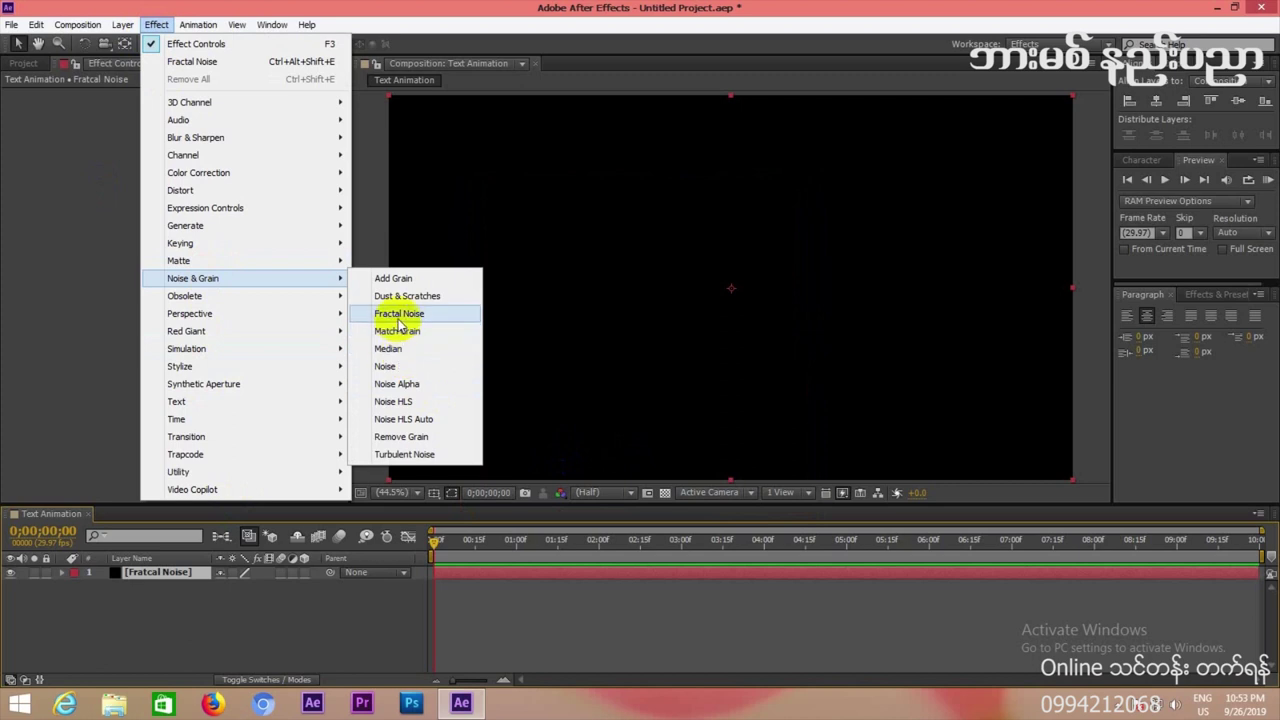
click(400, 315)
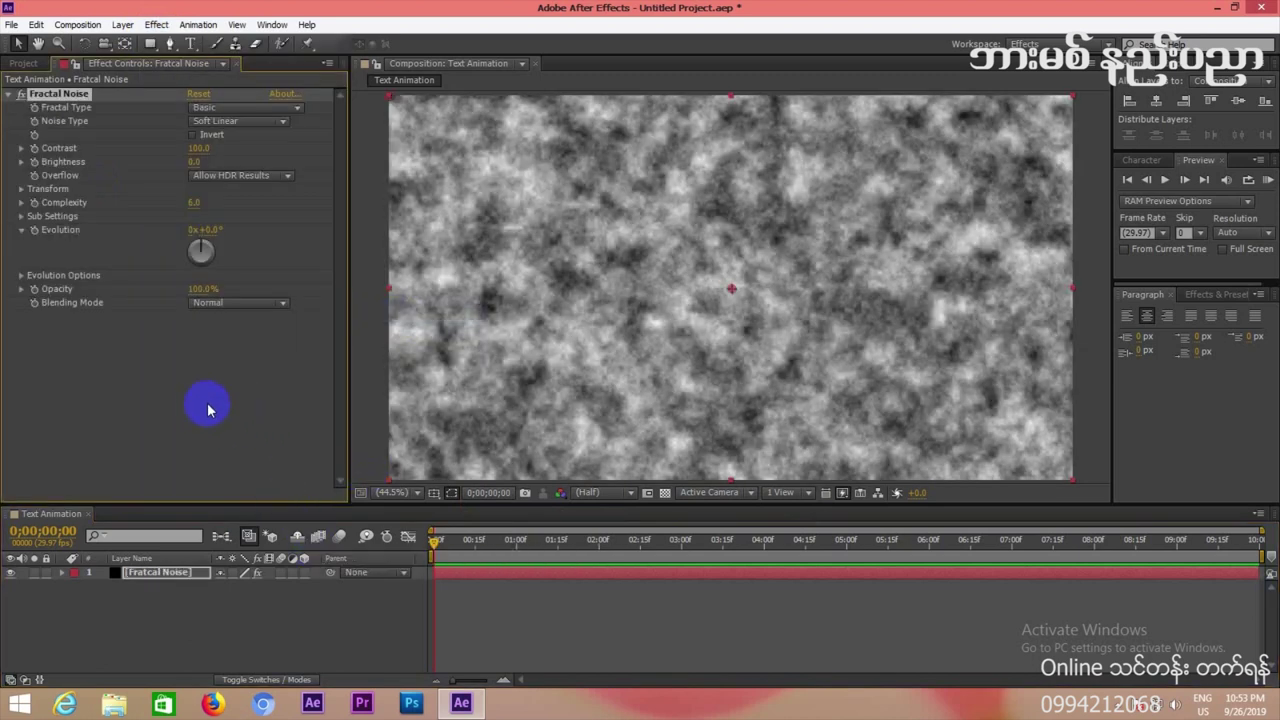
Set the Fractal Noise transform scale to 200 with uniform scaling.
click(21, 189)
drag(194, 226, 263, 229)
click(200, 231)
text(2)
text(9)
text(0)
key(Return)
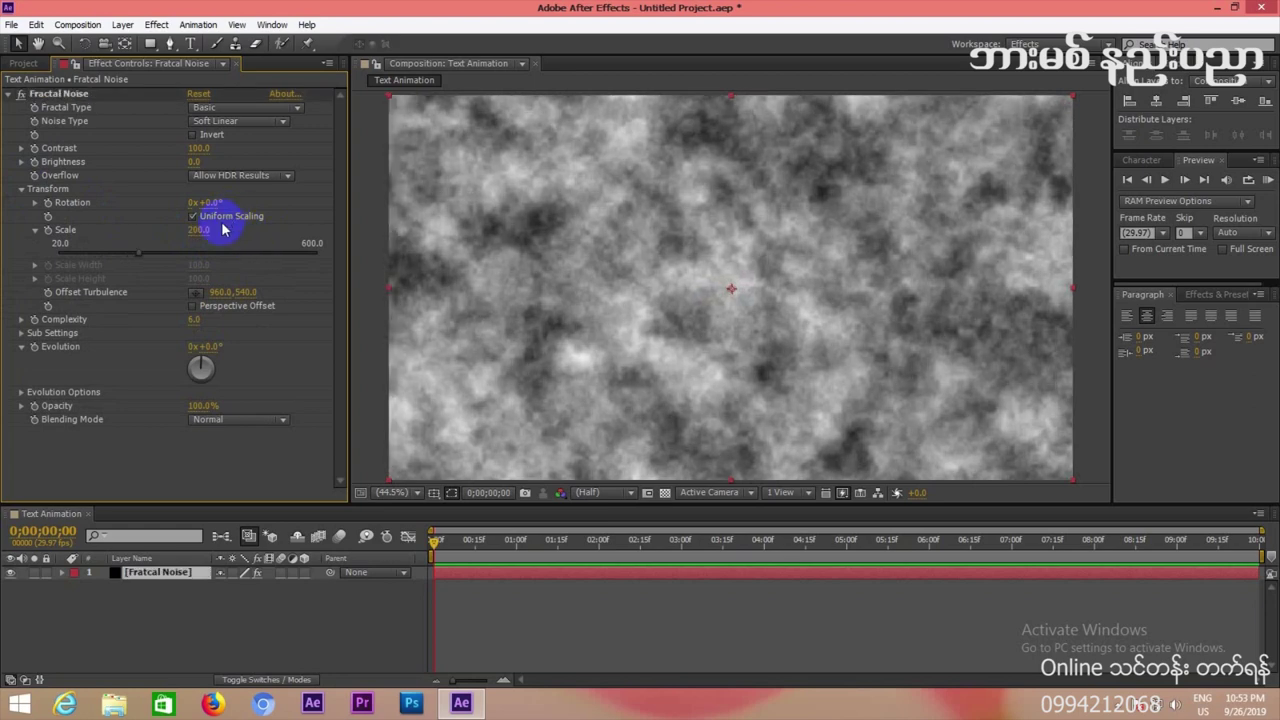
Set the Fractal Noise contrast to 50.
mouse_move(197, 158)
mouse_down()
mouse_move(221, 152)
mouse_move(178, 154)
mouse_up()
click(198, 149)
text(3)
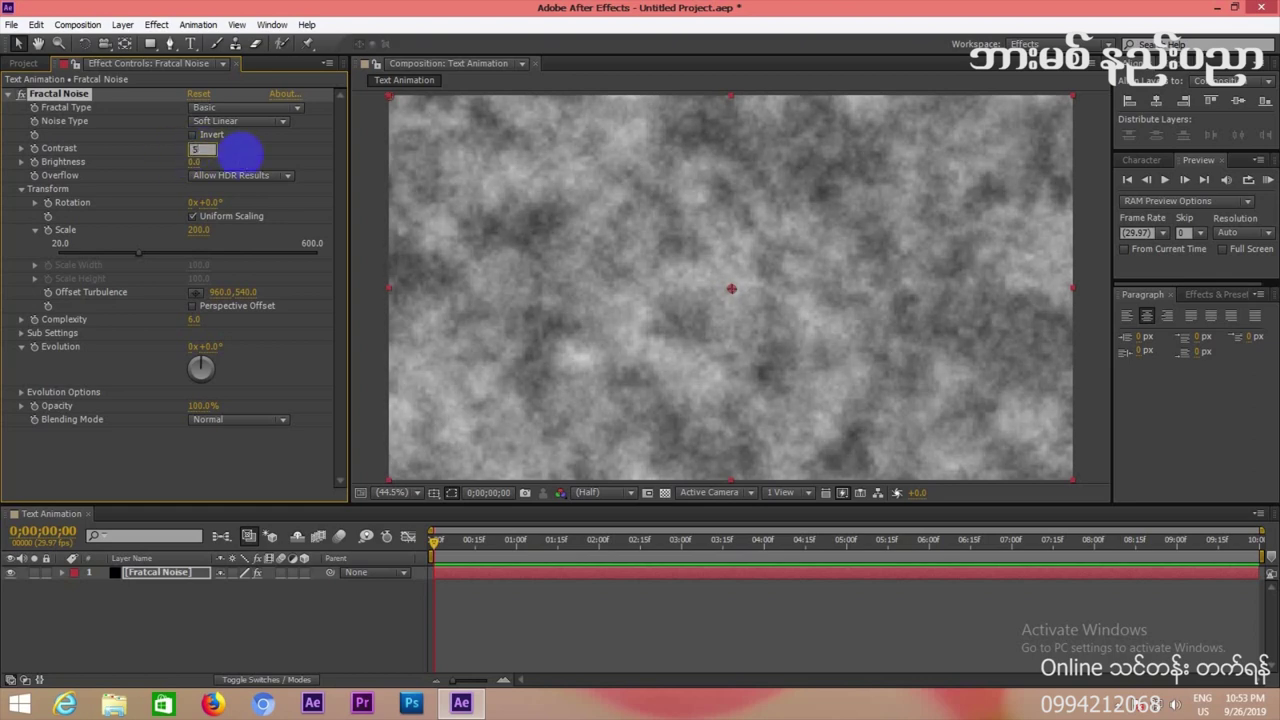
text(5)
key(Return)
Set the Fractal Noise brightness to -30.
drag(196, 162, 164, 167)
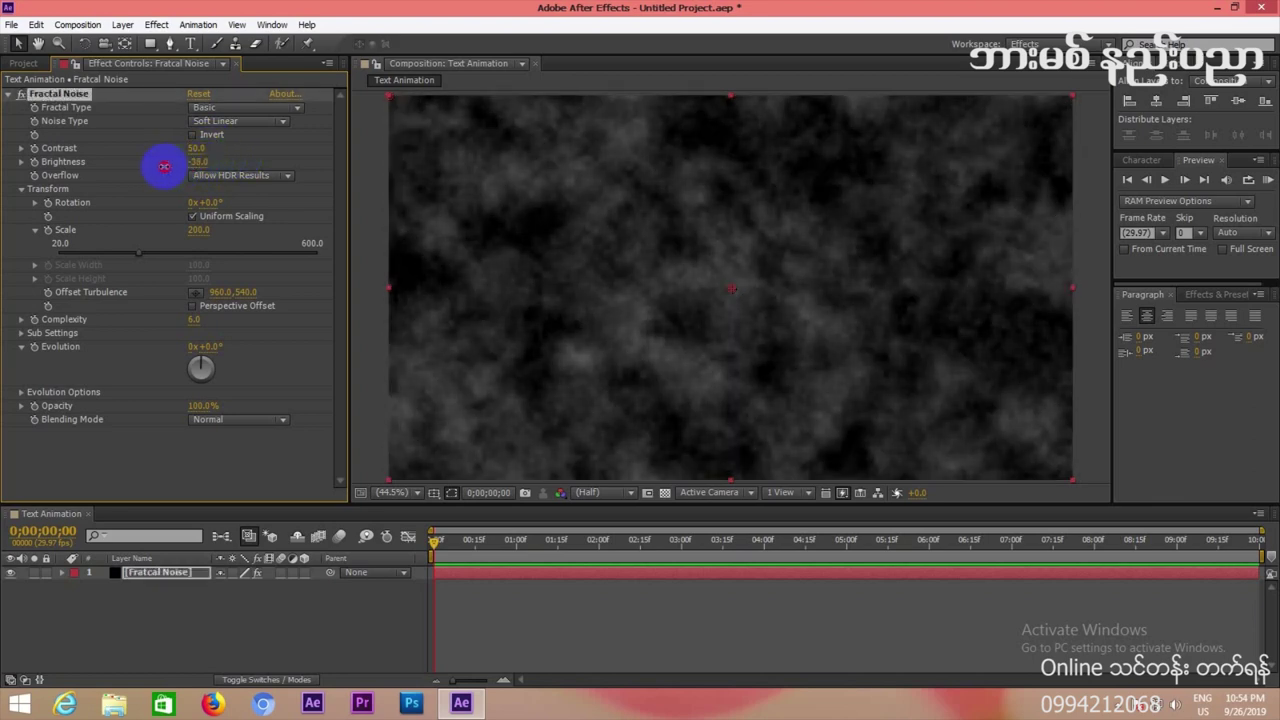
click(198, 162)
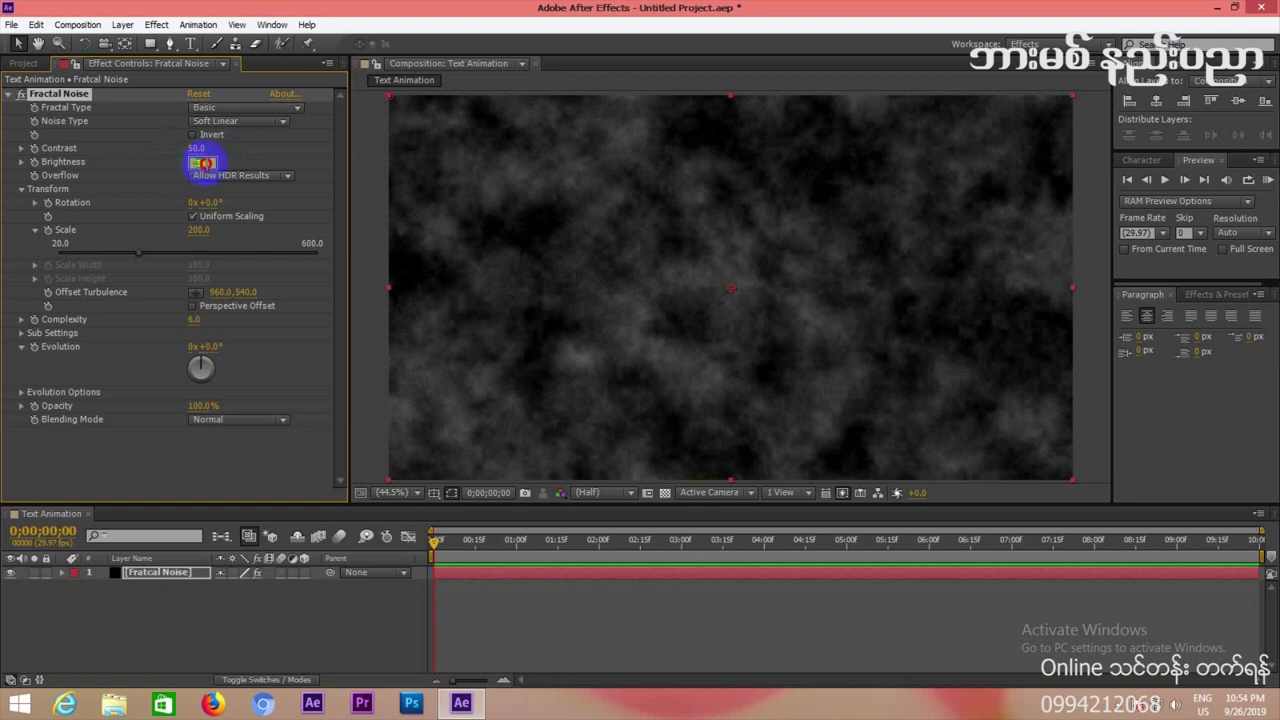
text(-3)
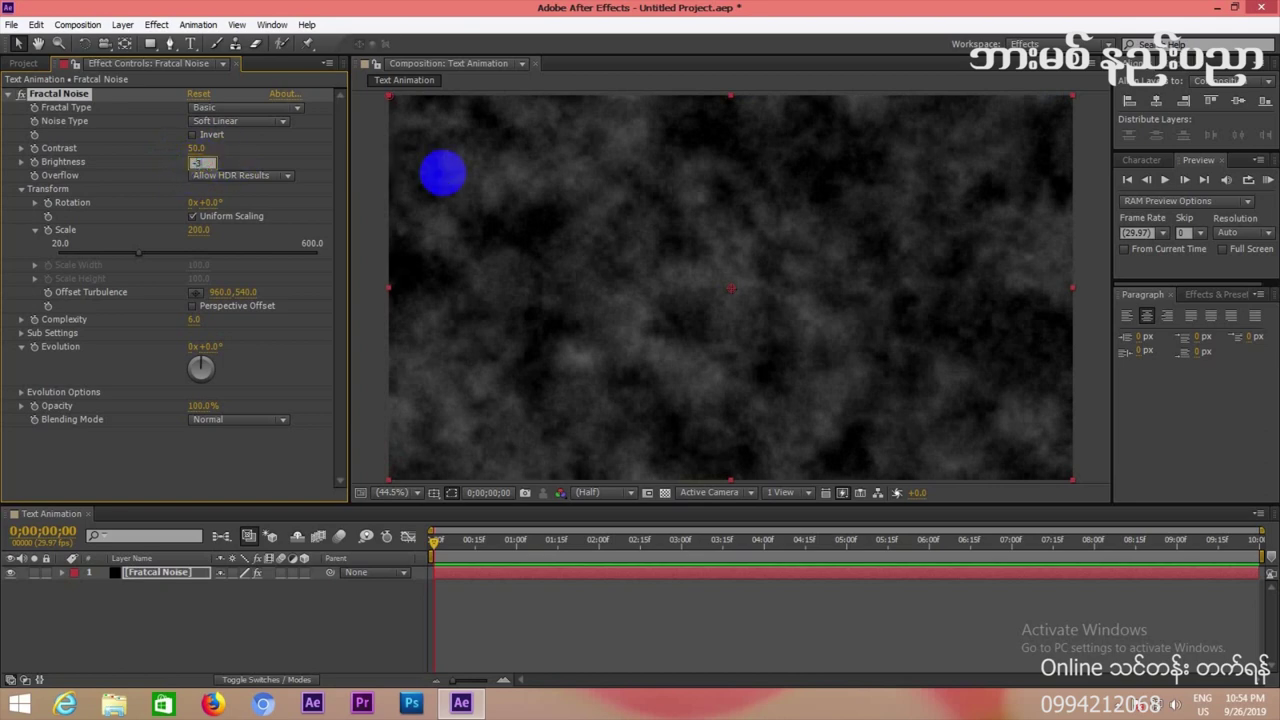
text(0)
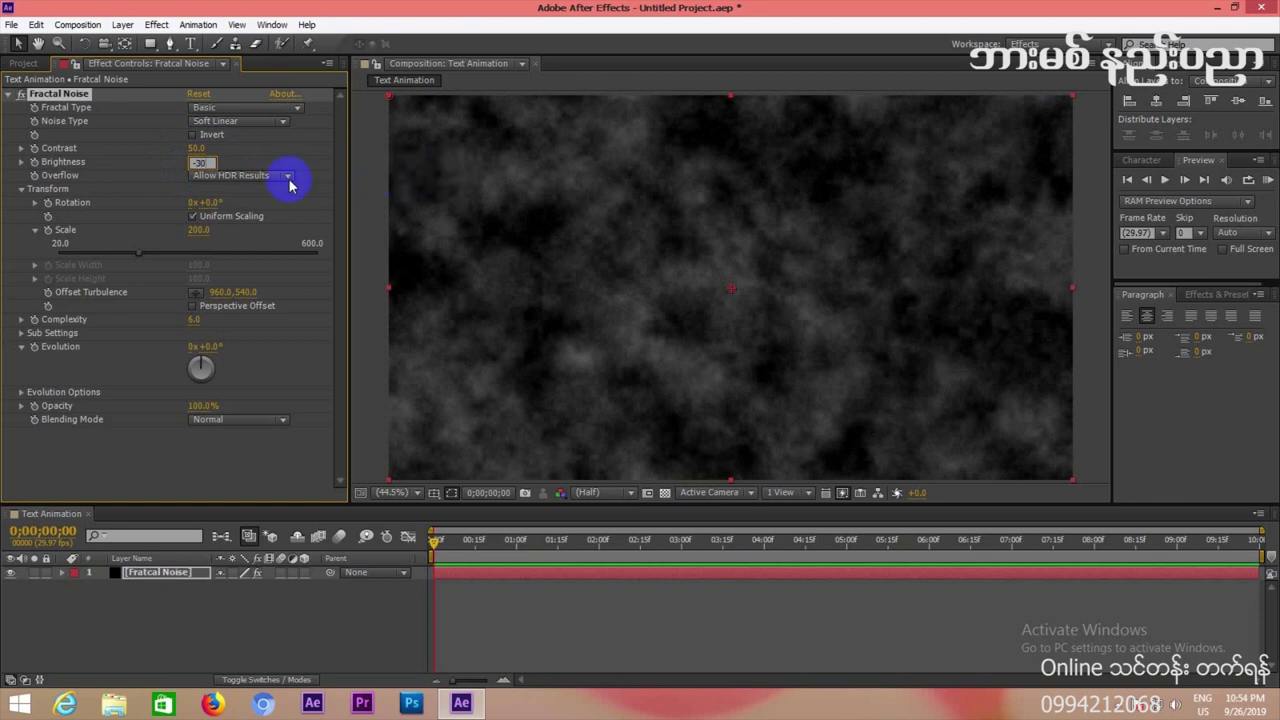
click(276, 158)
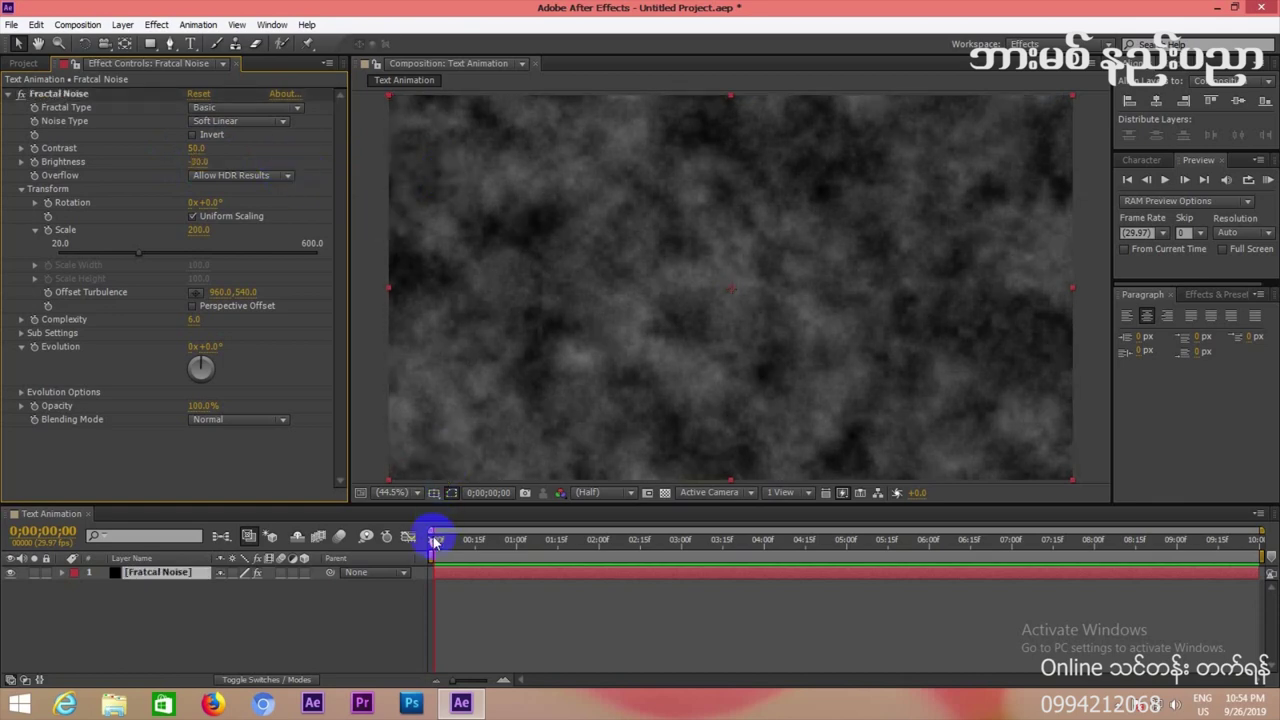
Darken the noise by setting the Fractal Noise brightness to -40.
click(197, 161)
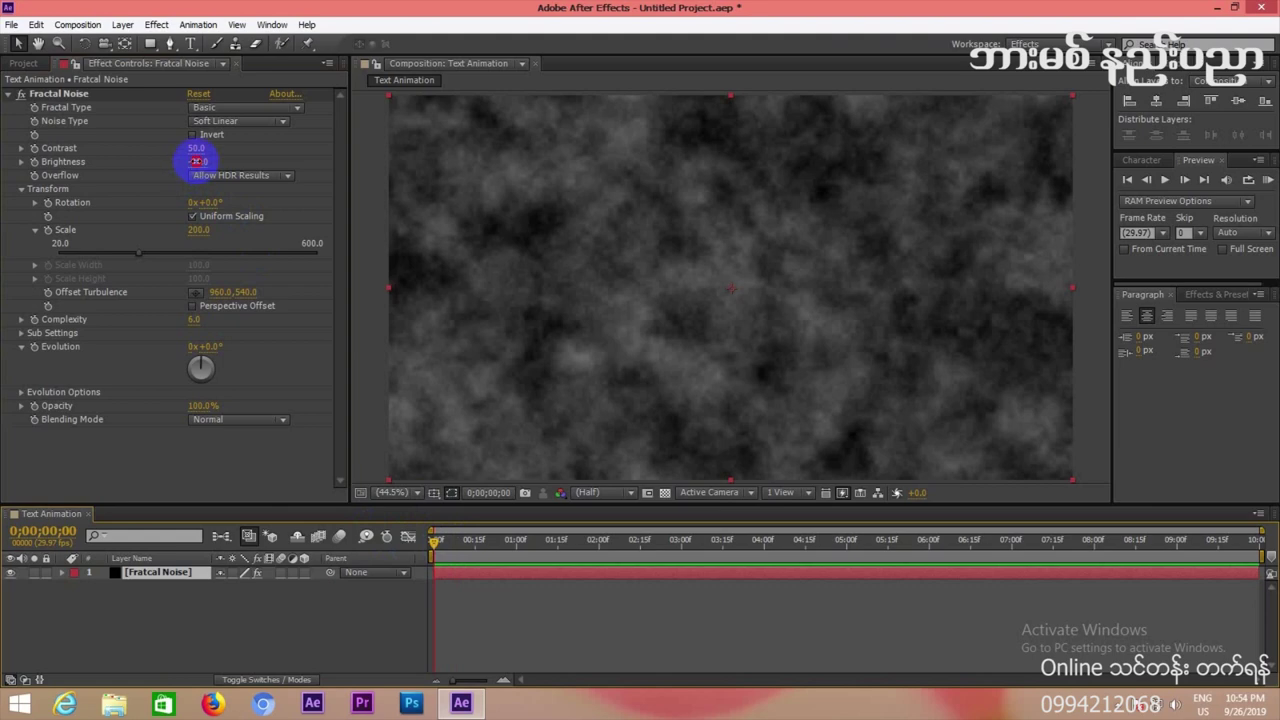
drag(197, 161, 193, 163)
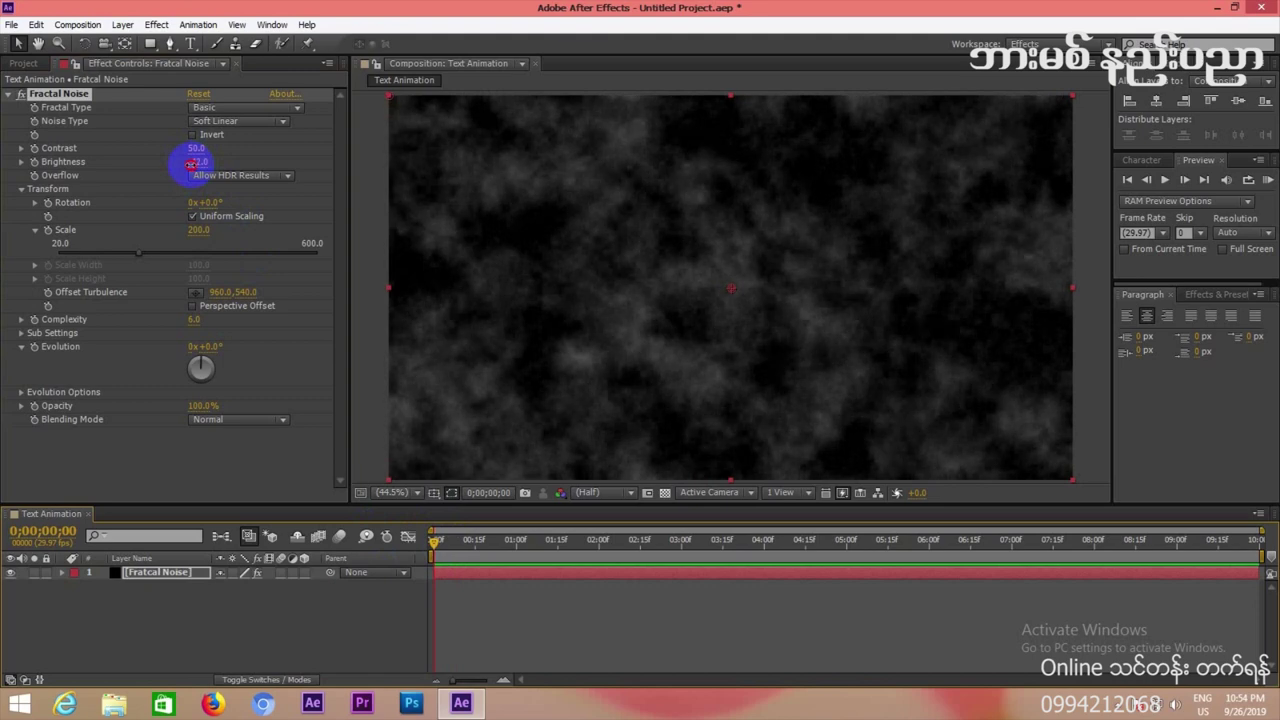
click(196, 162)
text(-3)
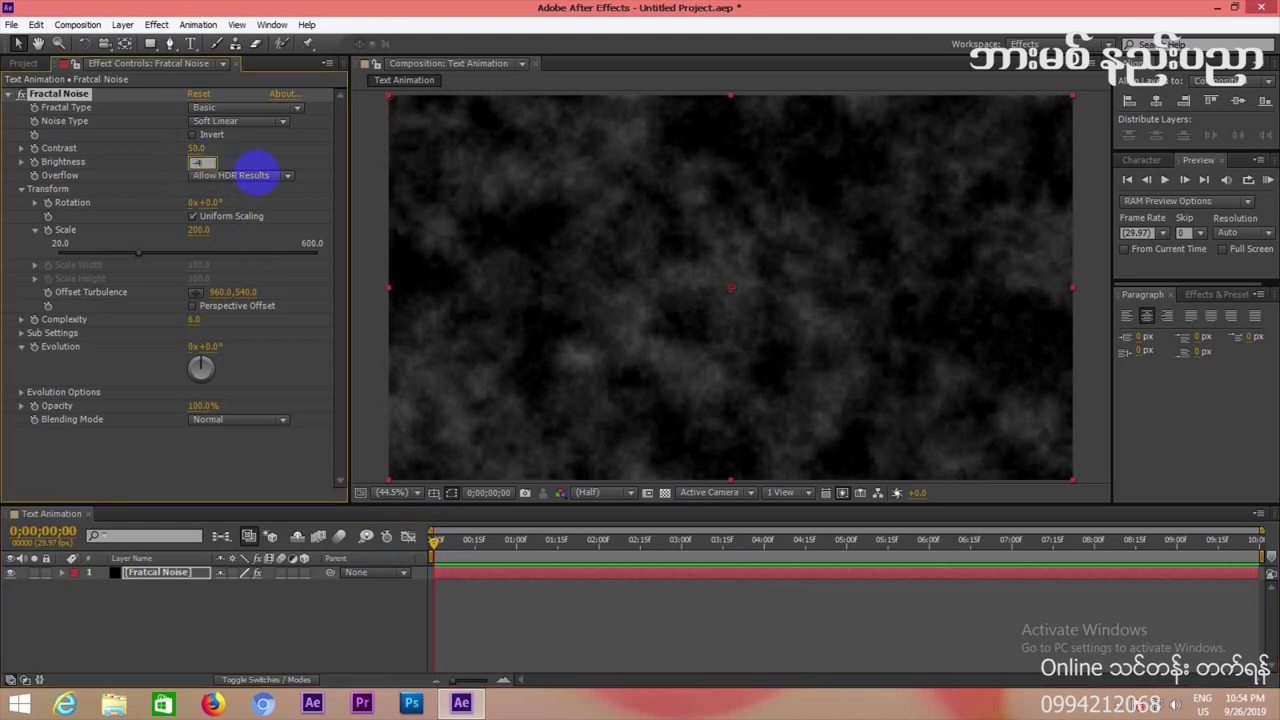
text(0)
key(Return)
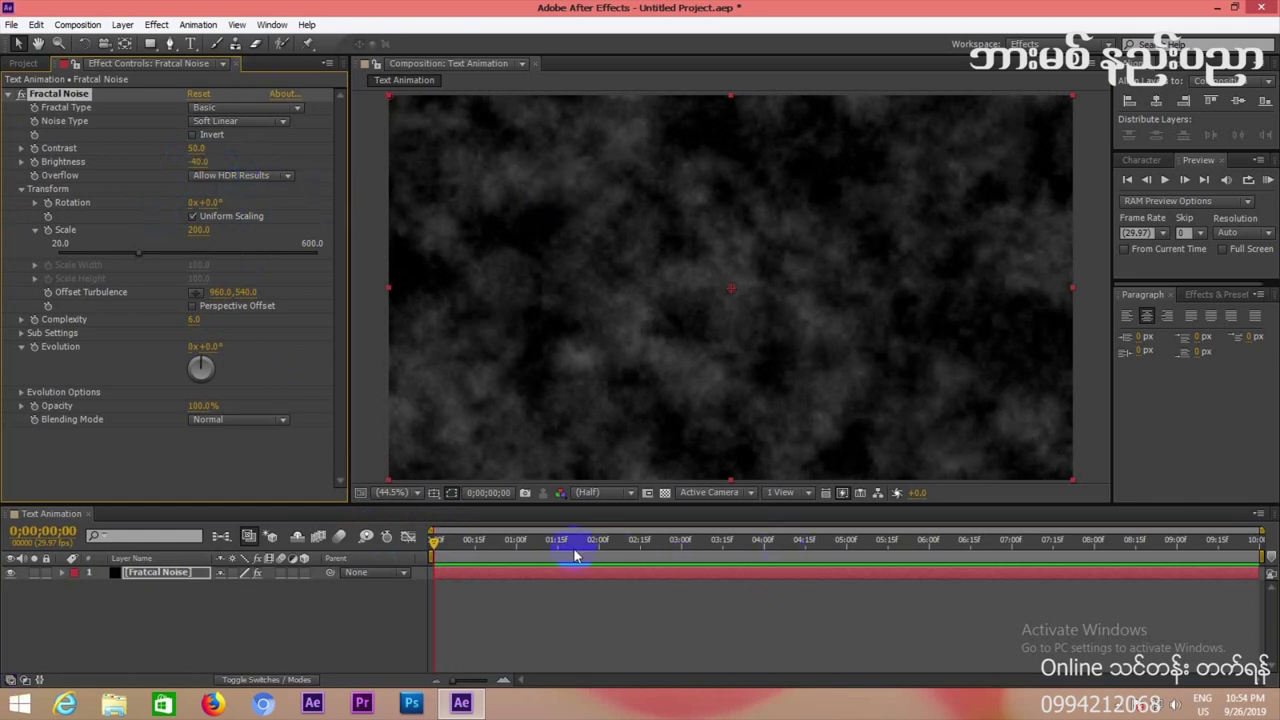
Animate the Fractal Noise Evolution with the expression time*200 and collapse the layer's properties in the timeline.
drag(433, 540, 445, 570)
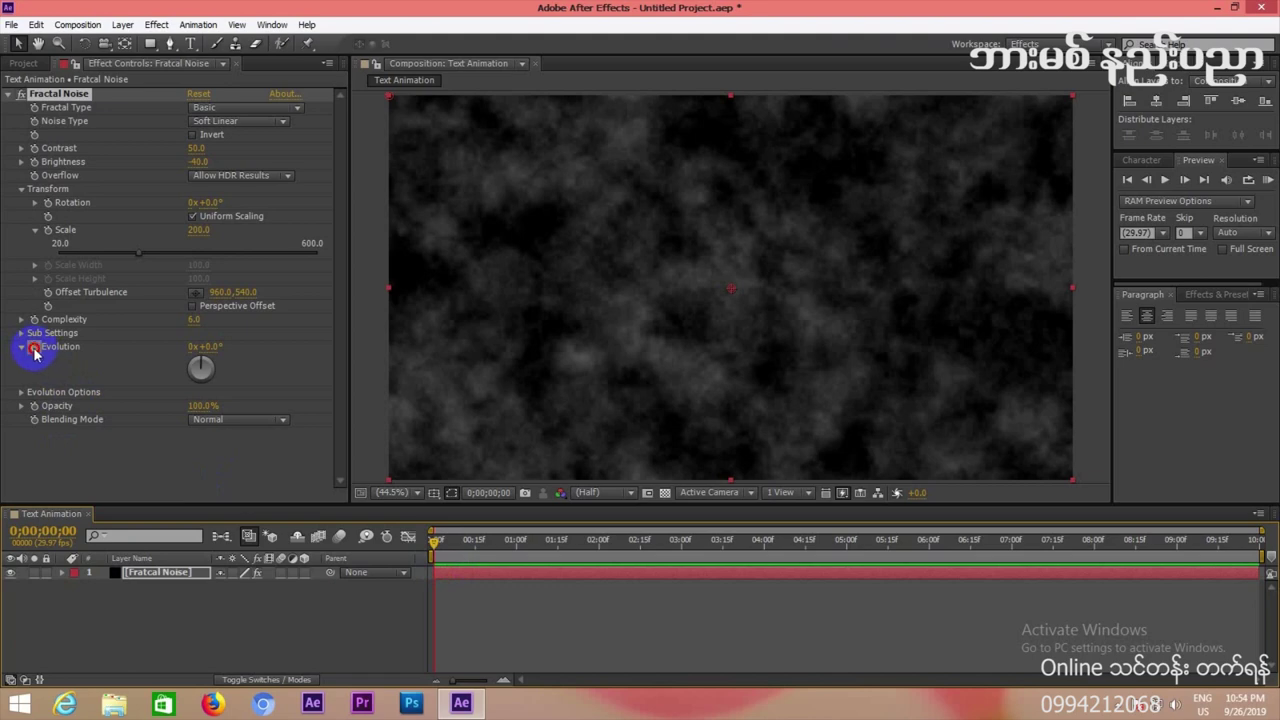
alt+click(34, 346)
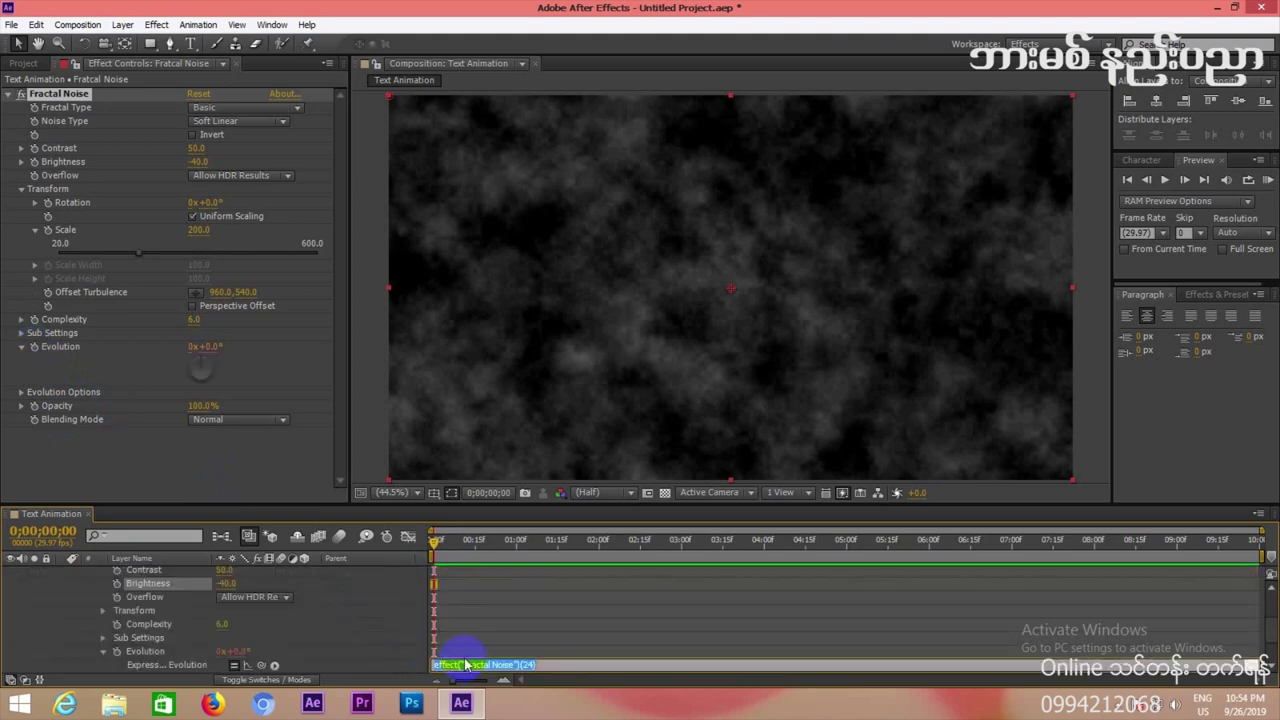
text(time*)
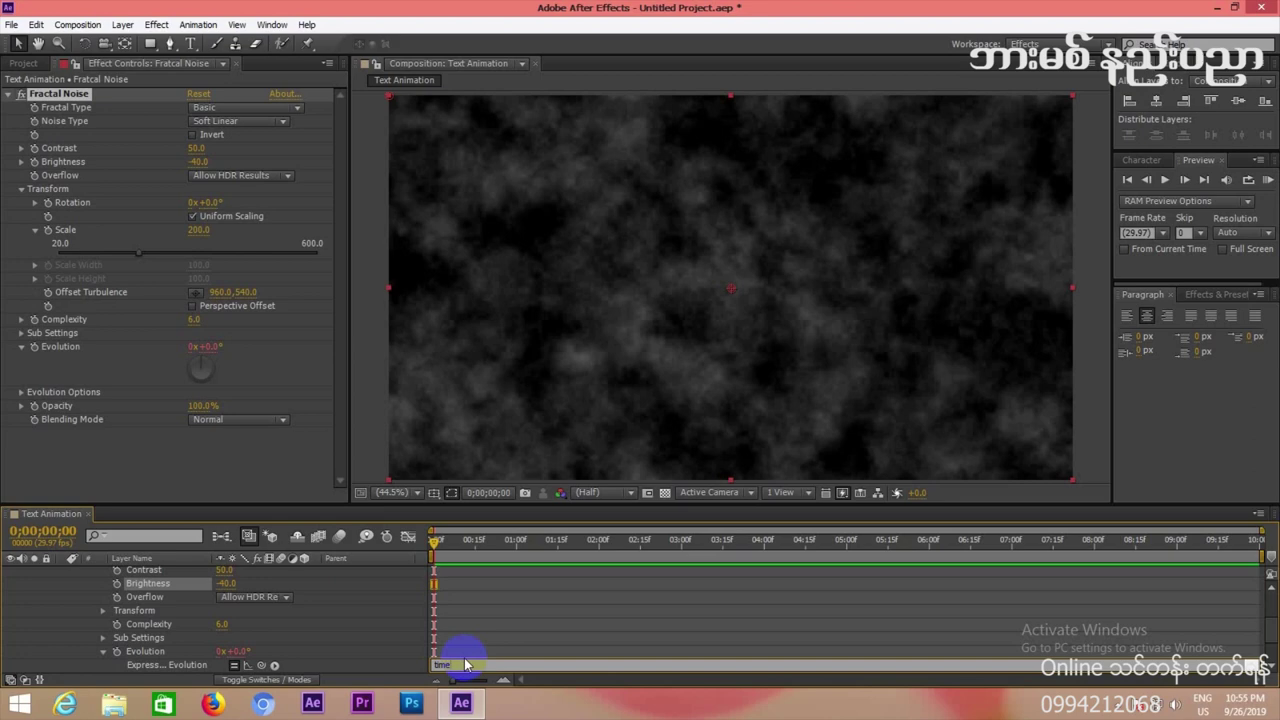
text(100)
click(525, 608)
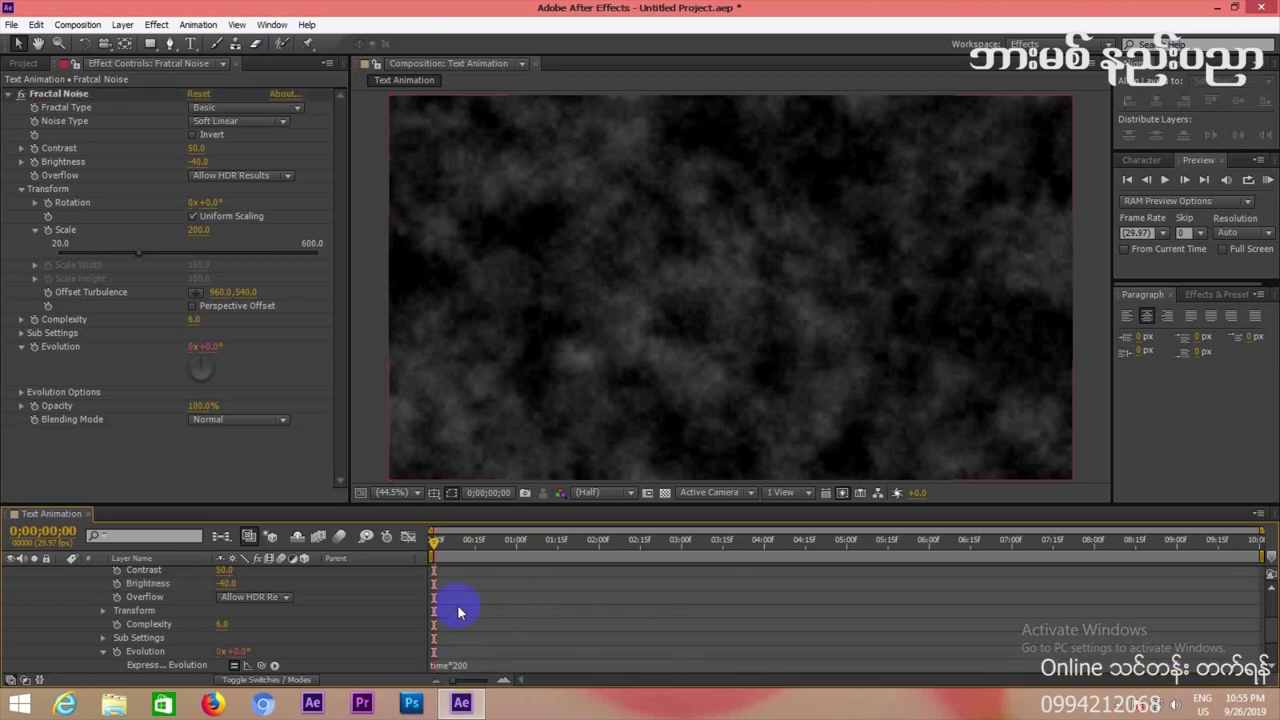
click(448, 666)
scroll(1180, 605, up, 3)
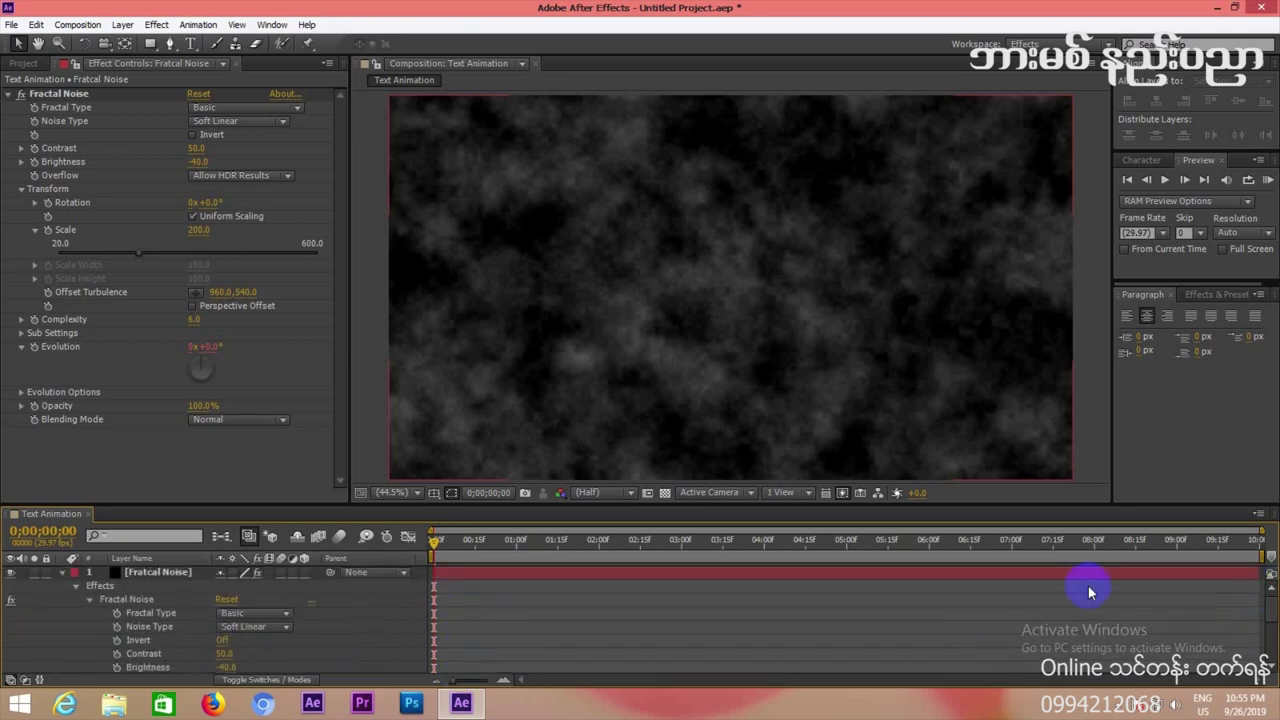
click(62, 573)
Preview the animated noise, then collapse the Fractal Noise settings and scrub to 0;00;01;18.
click(1268, 180)
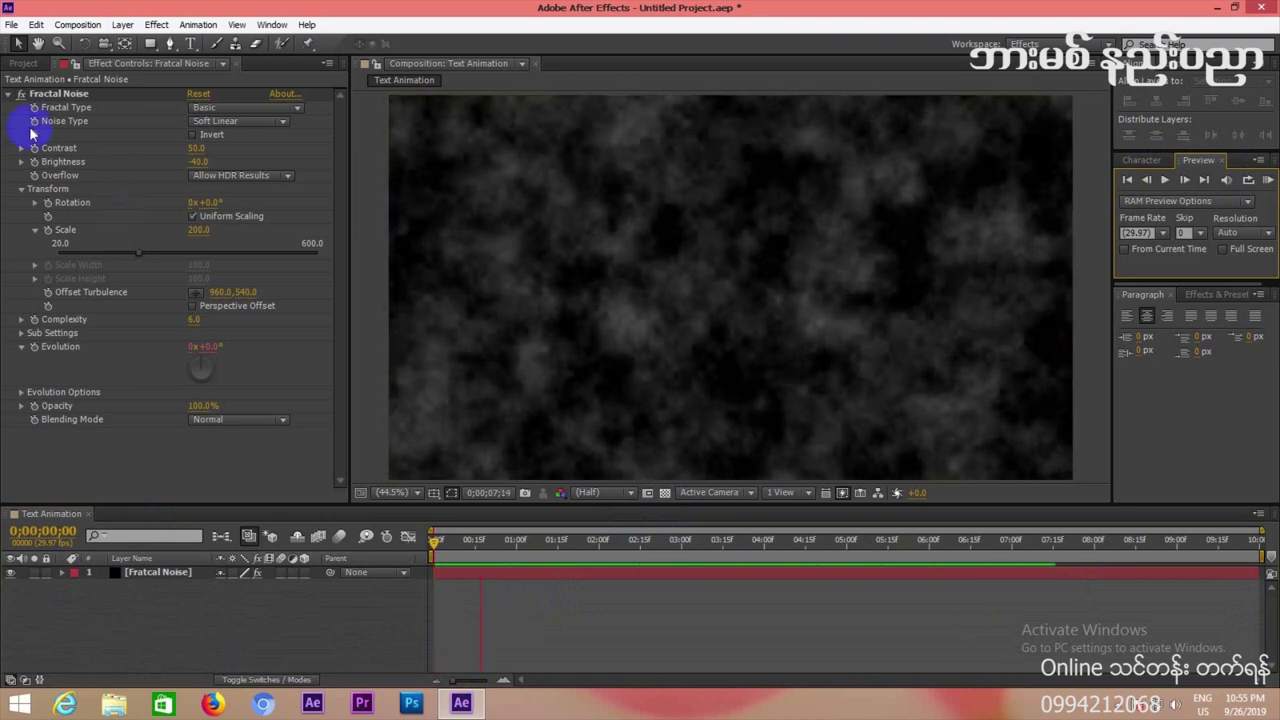
click(8, 100)
click(9, 93)
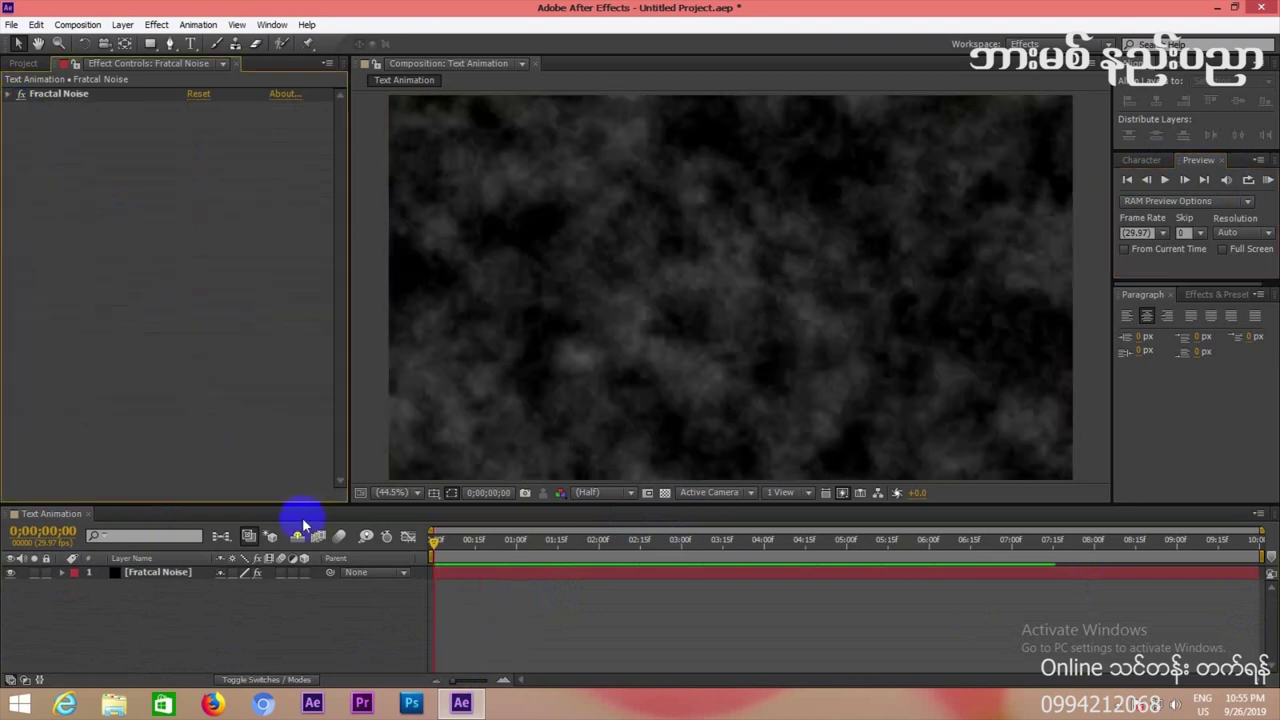
drag(437, 540, 565, 548)
Create a new 1920 x 1080 solid named Color with a bright cyan fill.
right_click(117, 613)
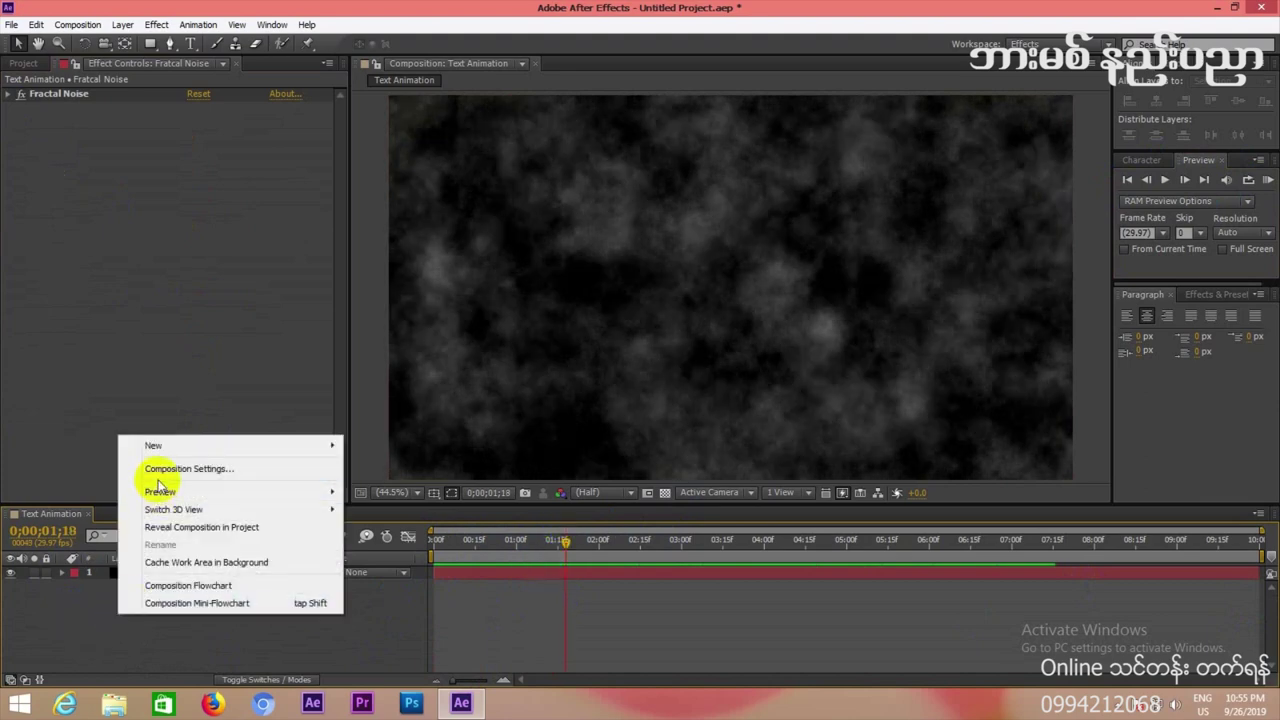
mouse_move(158, 448)
click(380, 486)
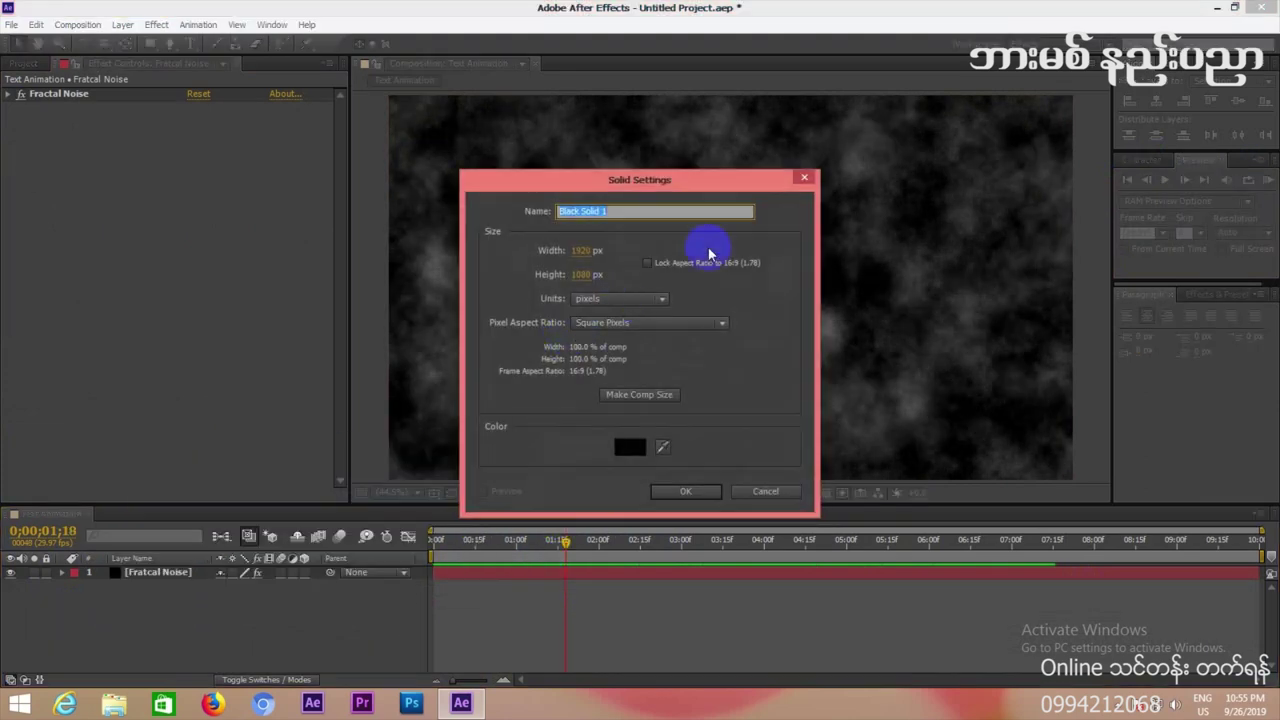
text(Color)
click(628, 448)
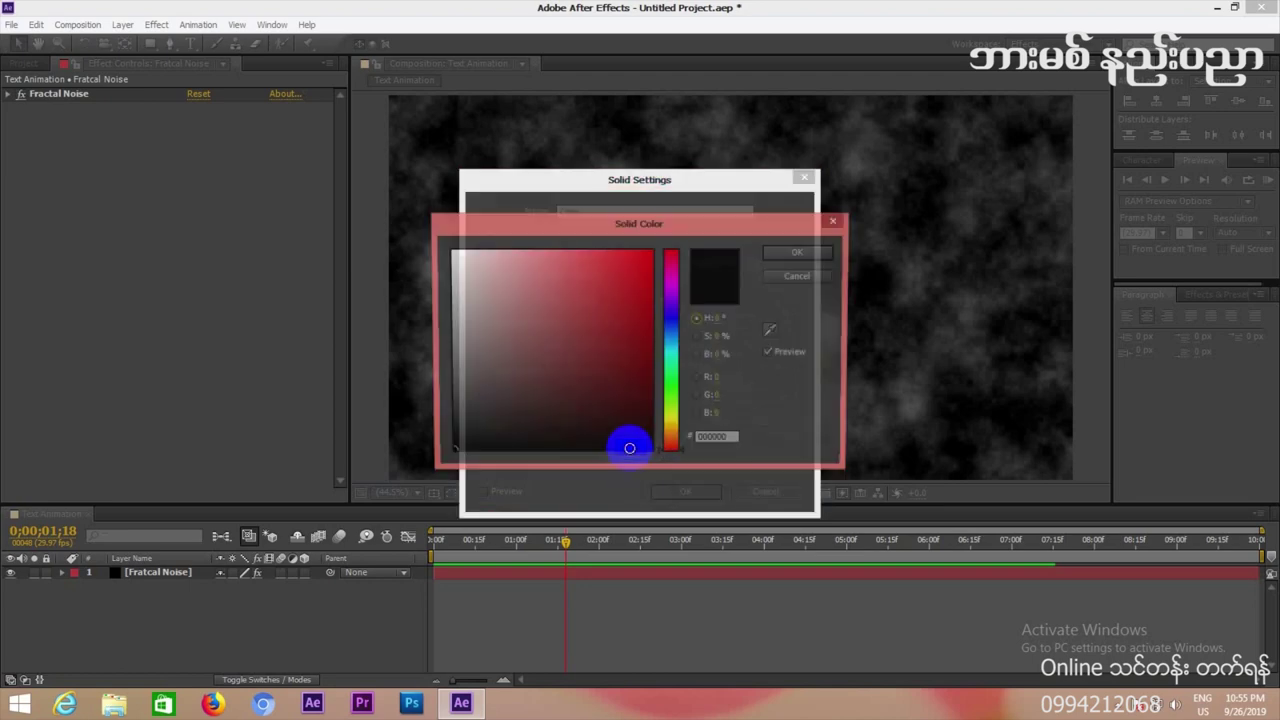
drag(683, 325, 686, 343)
drag(625, 290, 653, 250)
click(793, 253)
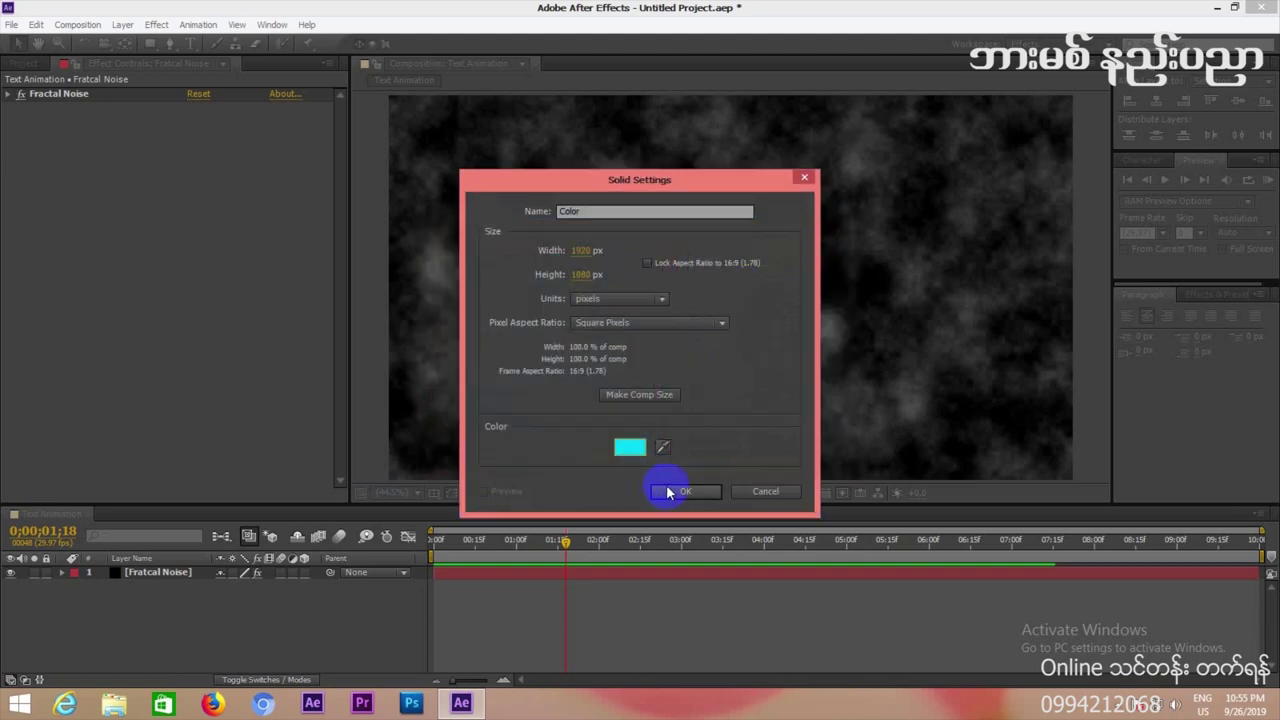
click(666, 489)
Mask the Color solid with a large ellipse and position it over the composition's upper-right corner.
drag(153, 45, 222, 84)
drag(880, 97, 1138, 325)
click(18, 45)
double_click(887, 183)
drag(889, 186, 826, 168)
drag(805, 320, 760, 331)
drag(814, 286, 837, 272)
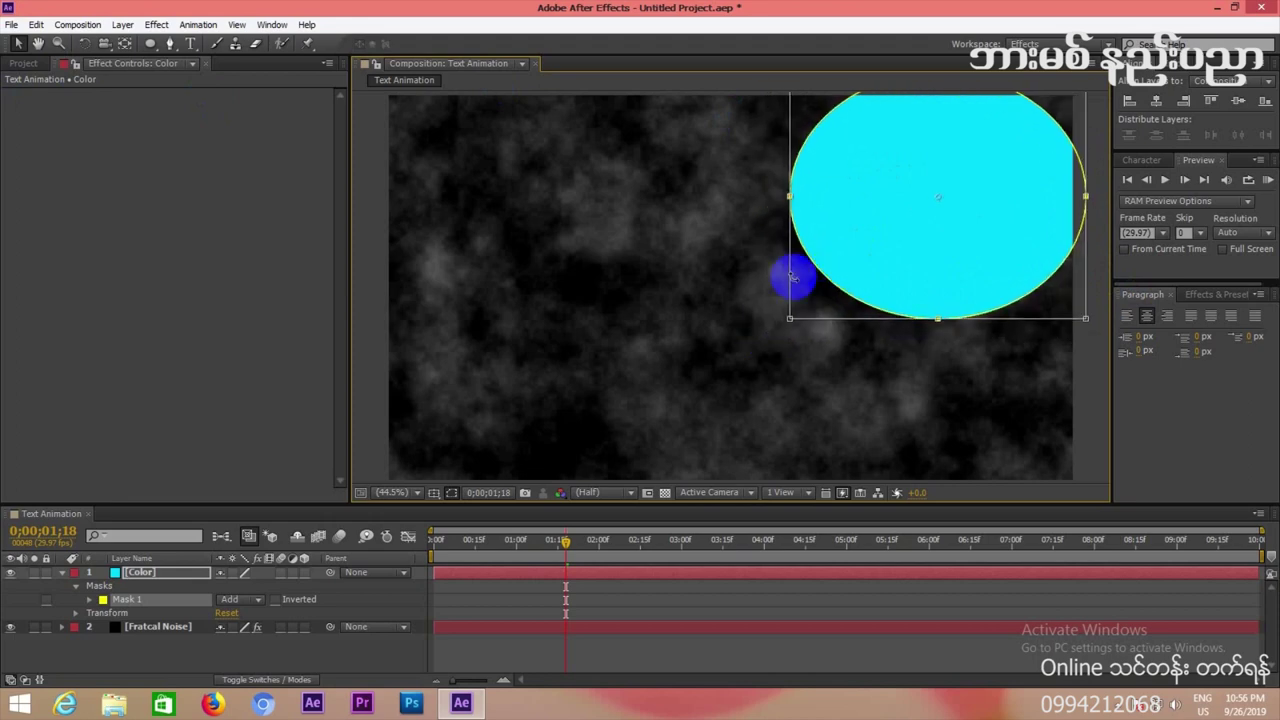
Set the ellipse mask's feather to 295 pixels and its expansion to -50 pixels.
click(90, 601)
click(231, 630)
drag(247, 633, 470, 622)
click(233, 665)
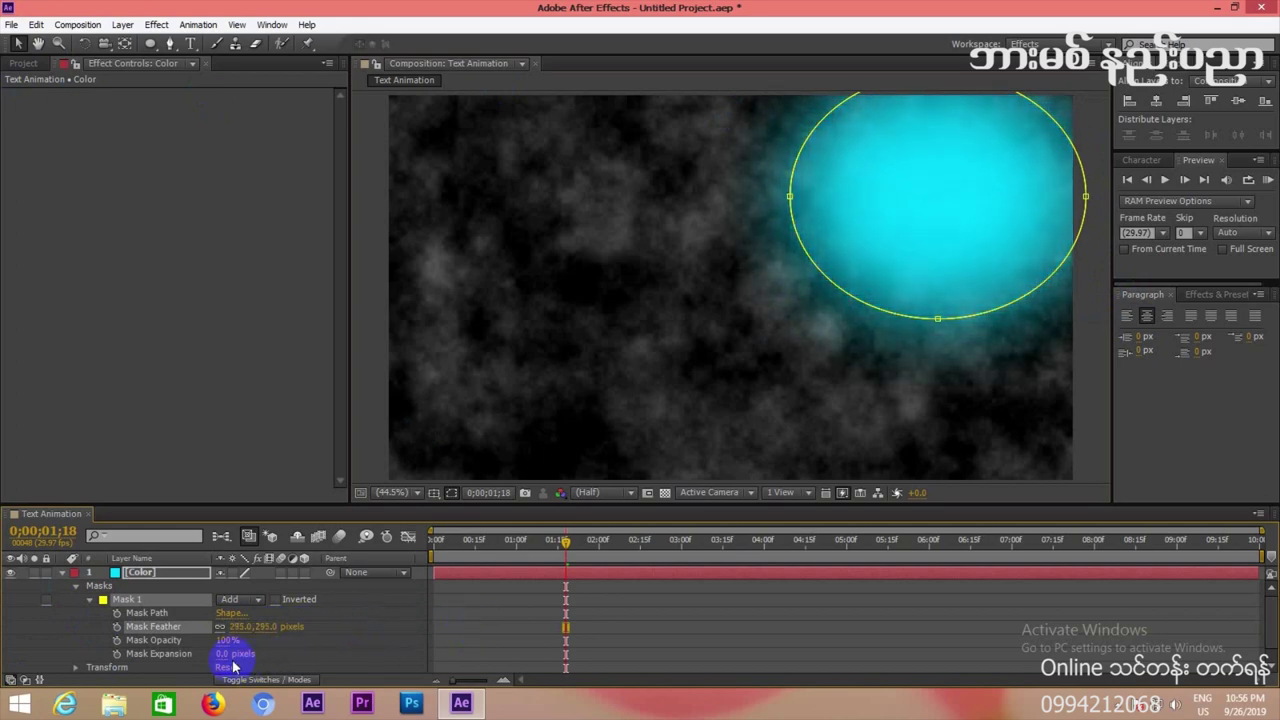
text(-)
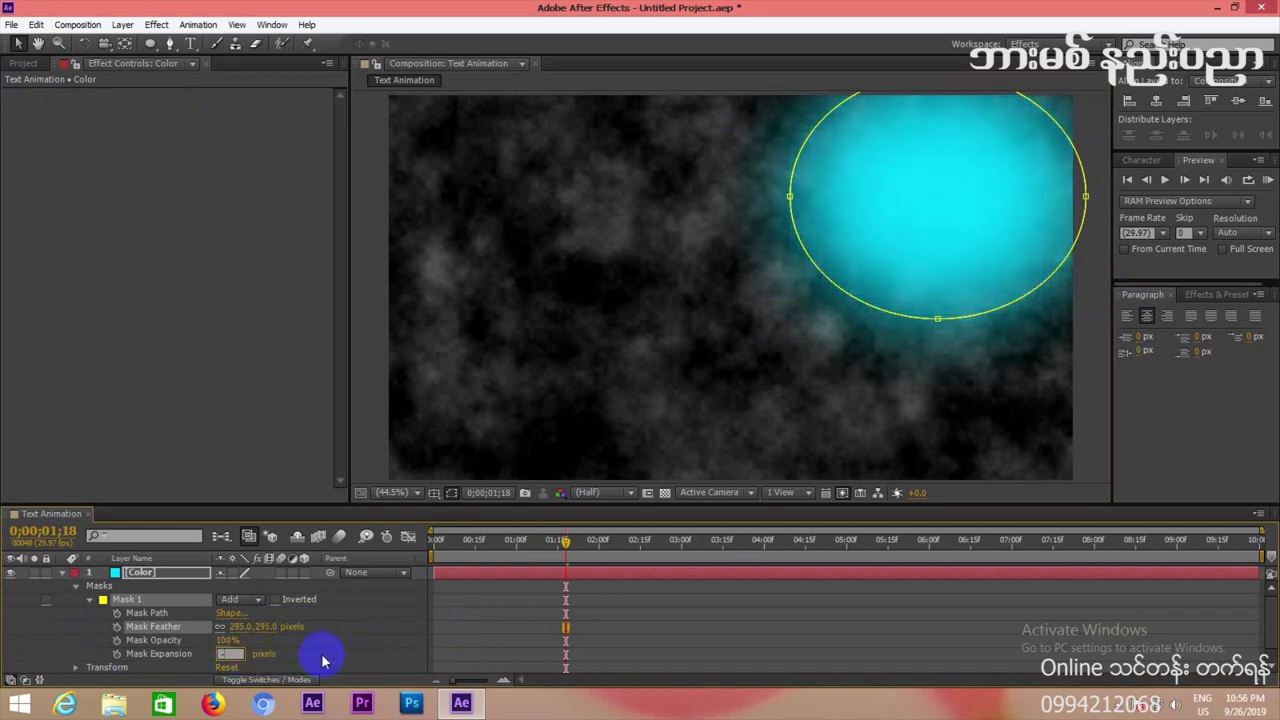
text(50)
key(Return)
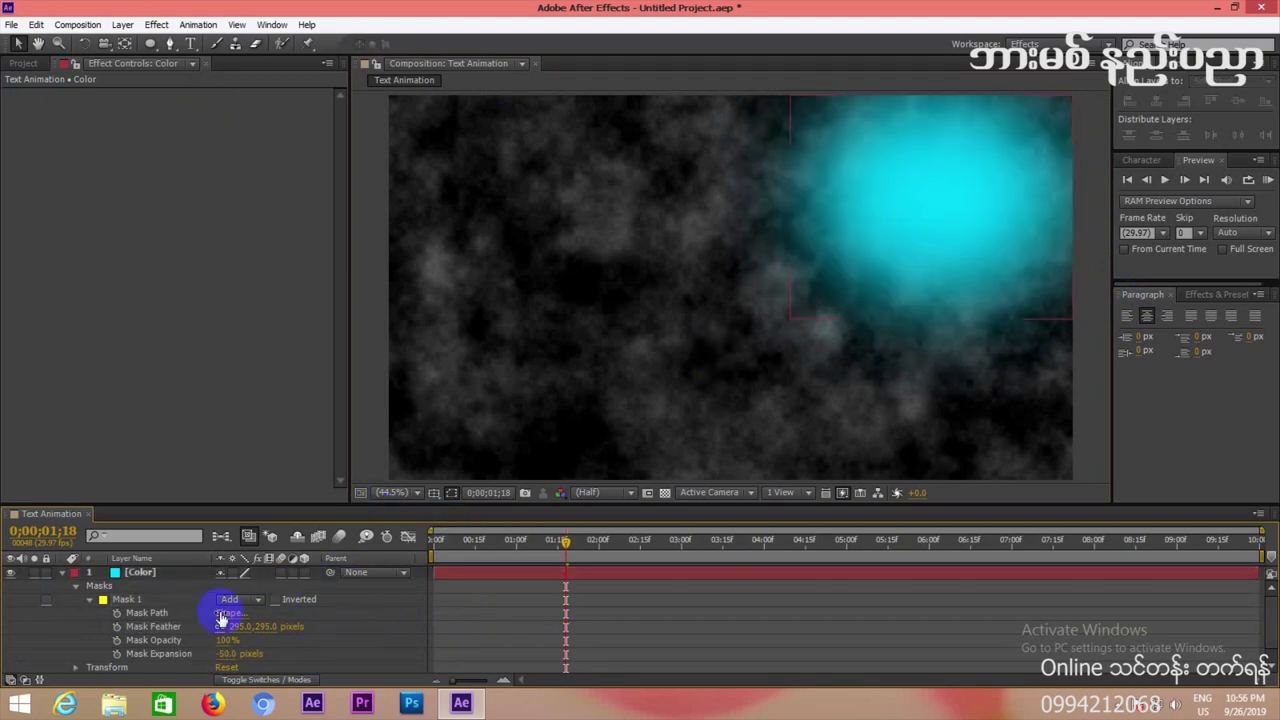
Soften the cyan mask further with a feather of 577 pixels and collapse the Color layer's properties.
drag(265, 626, 471, 614)
click(793, 253)
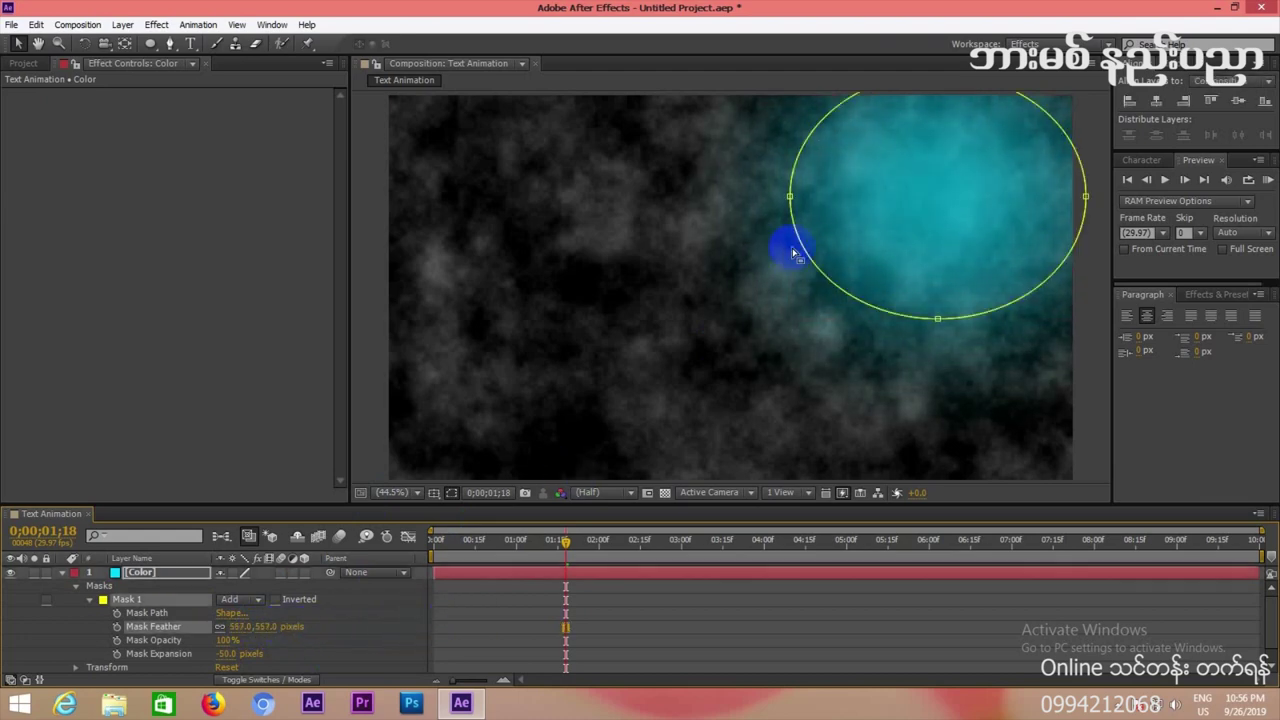
click(740, 189)
click(277, 622)
click(43, 590)
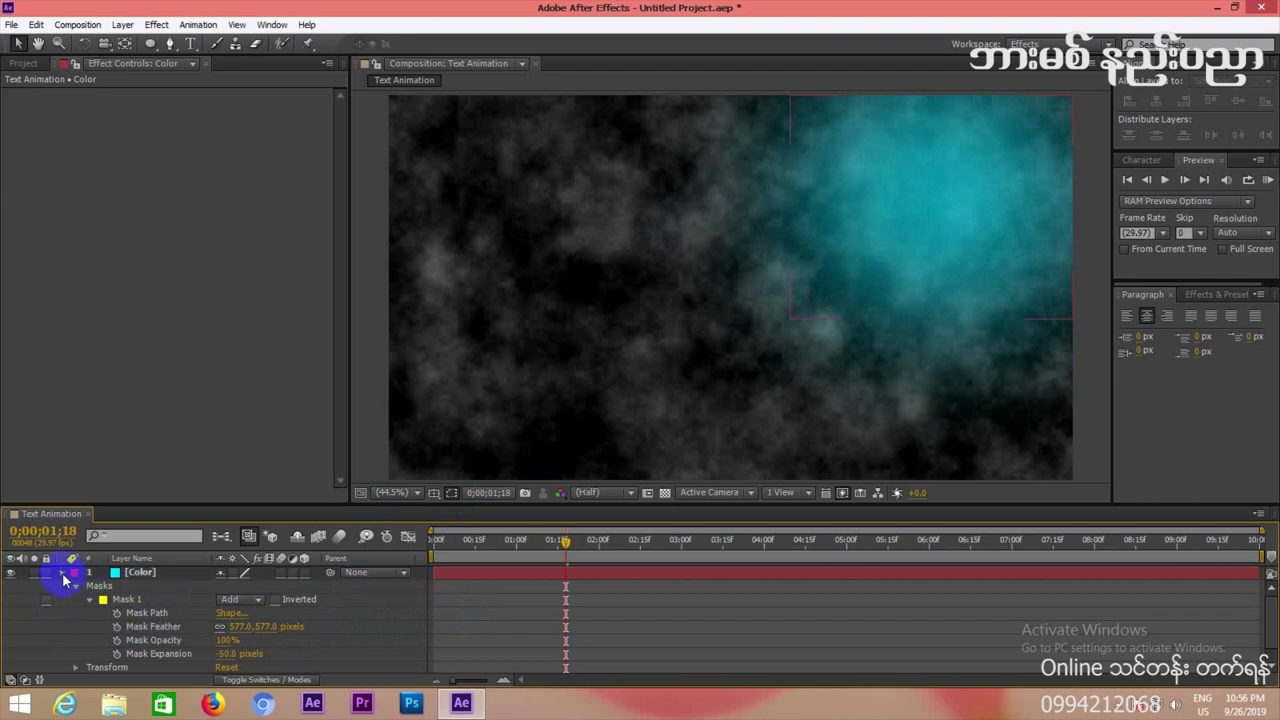
click(62, 572)
Scrub to 0;00;02;12 and duplicate the Color layer.
click(490, 598)
drag(470, 546, 633, 540)
click(120, 600)
click(152, 573)
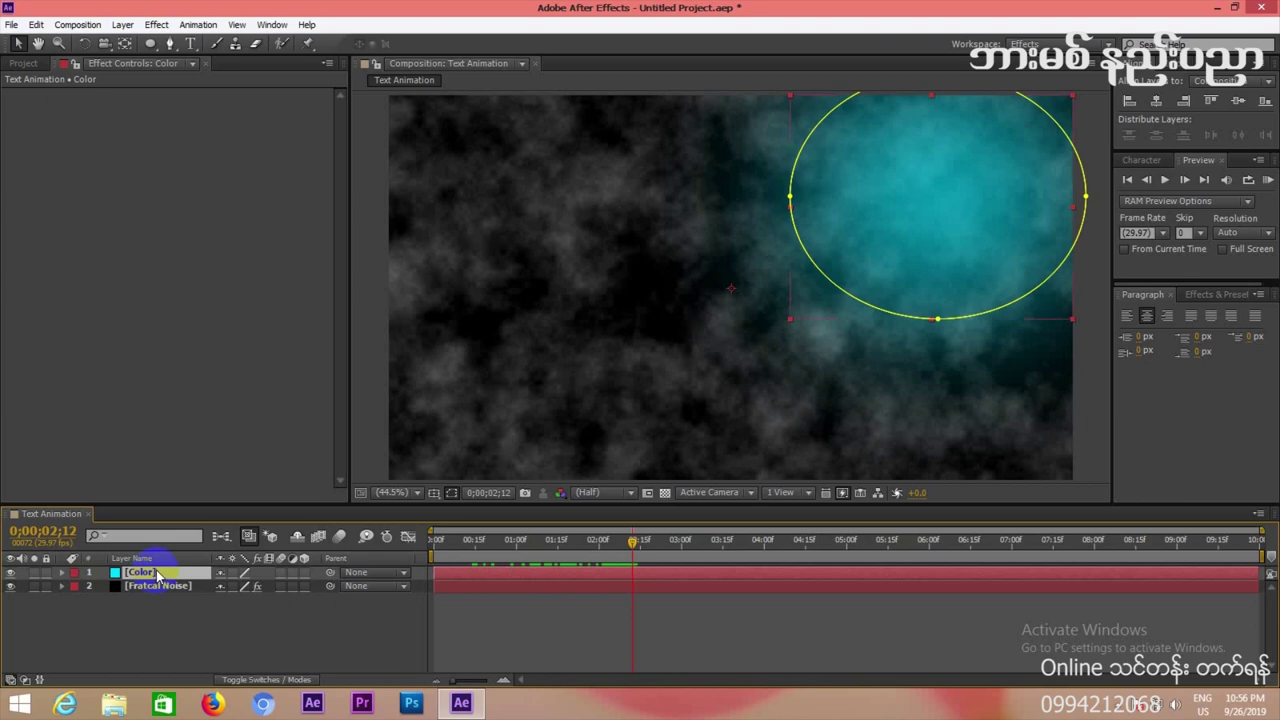
key(ctrl+d)
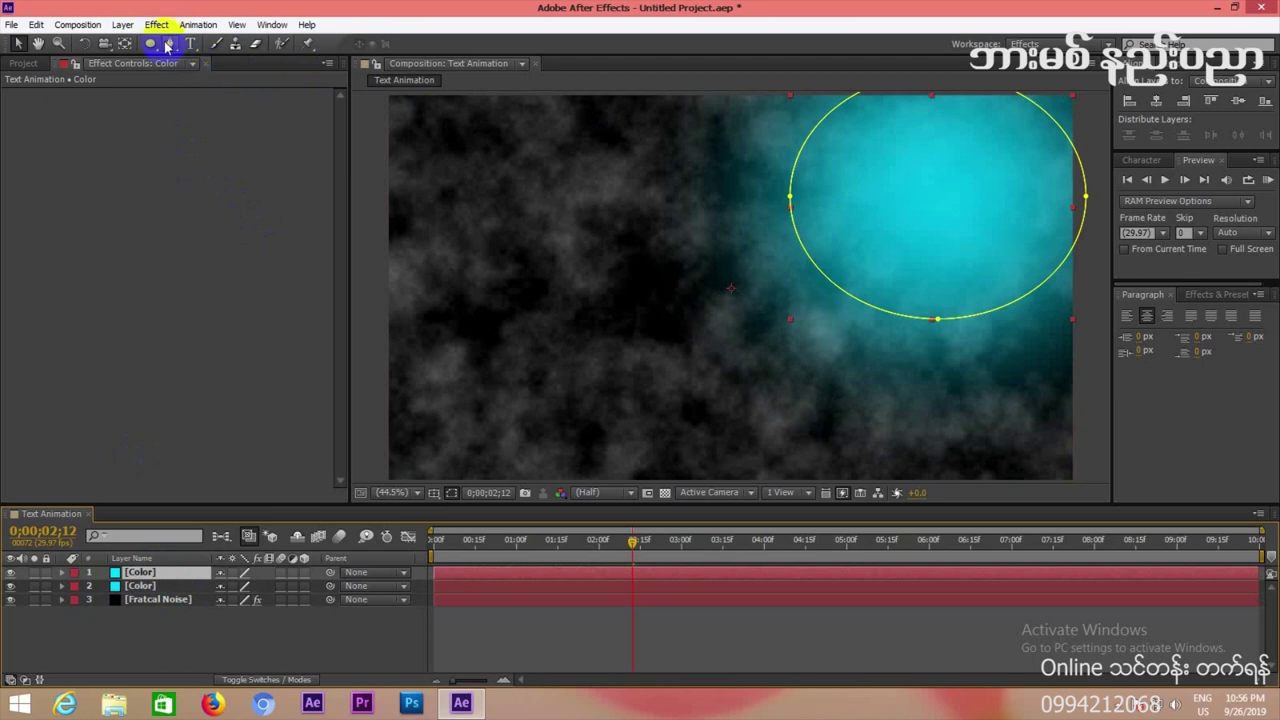
Change the duplicated solid's color to red FF0000 and apply it as a new solid named Color 2.
click(122, 24)
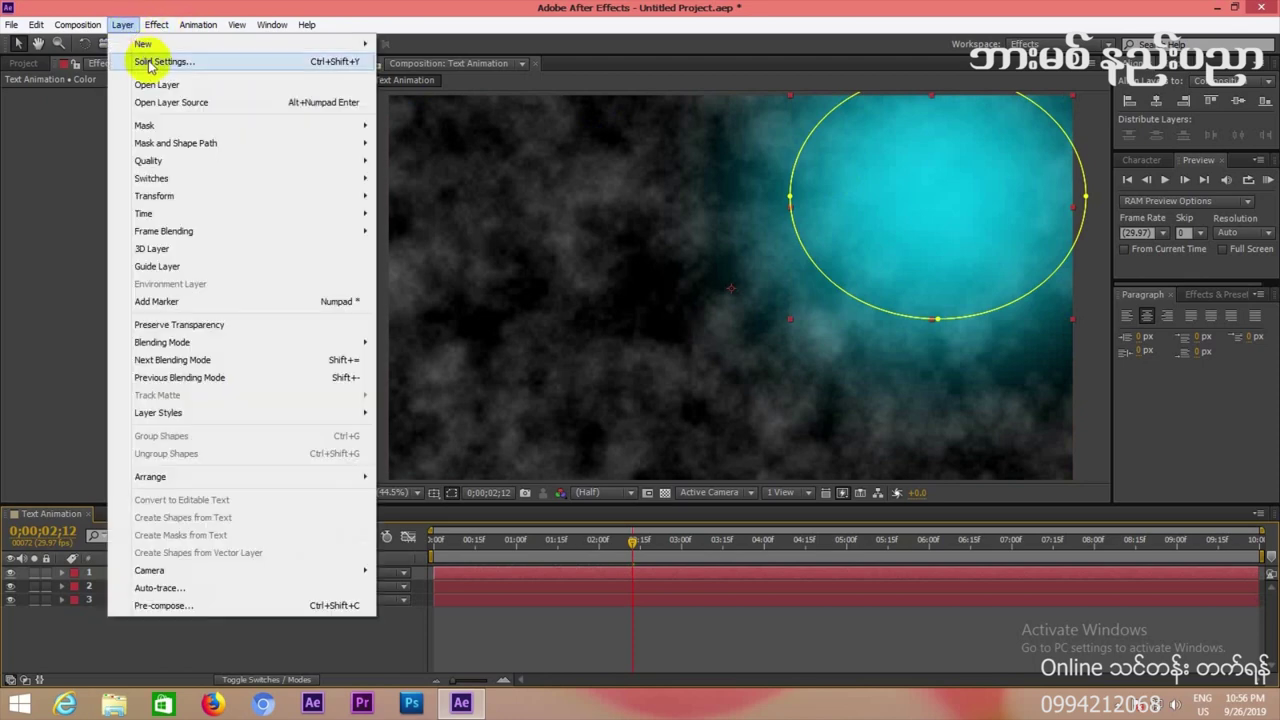
click(160, 62)
click(633, 428)
click(671, 253)
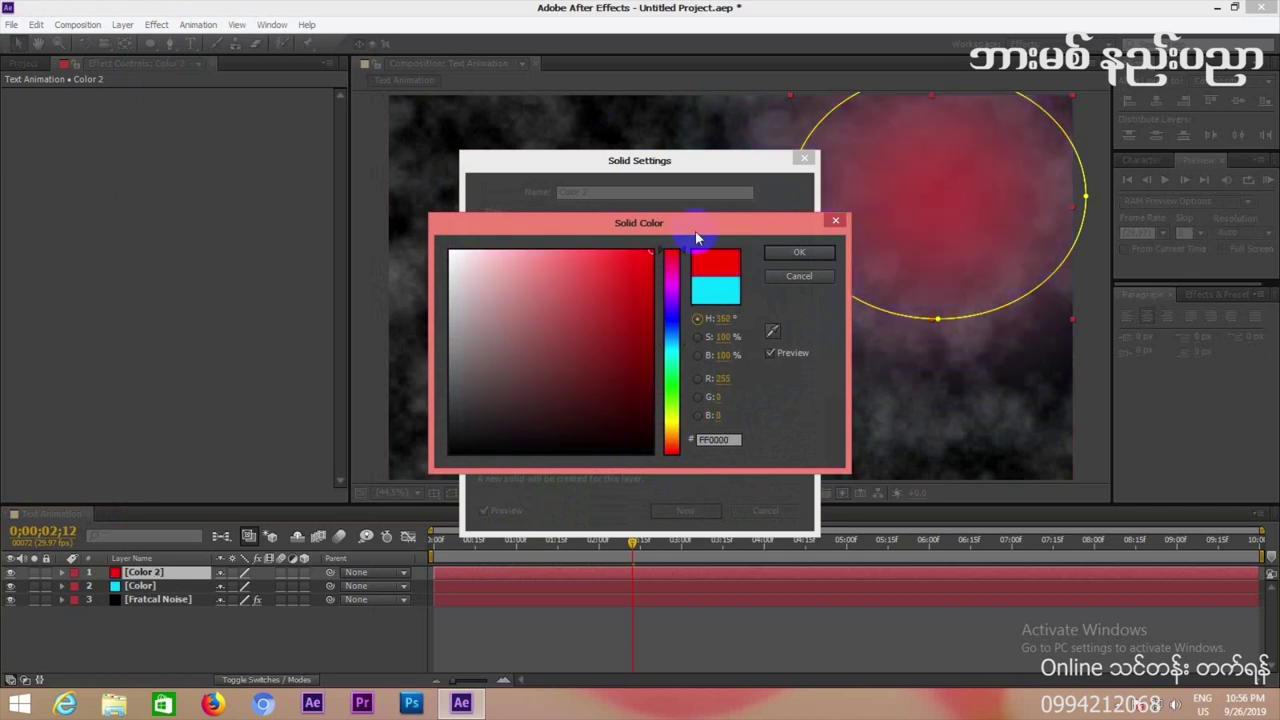
click(792, 255)
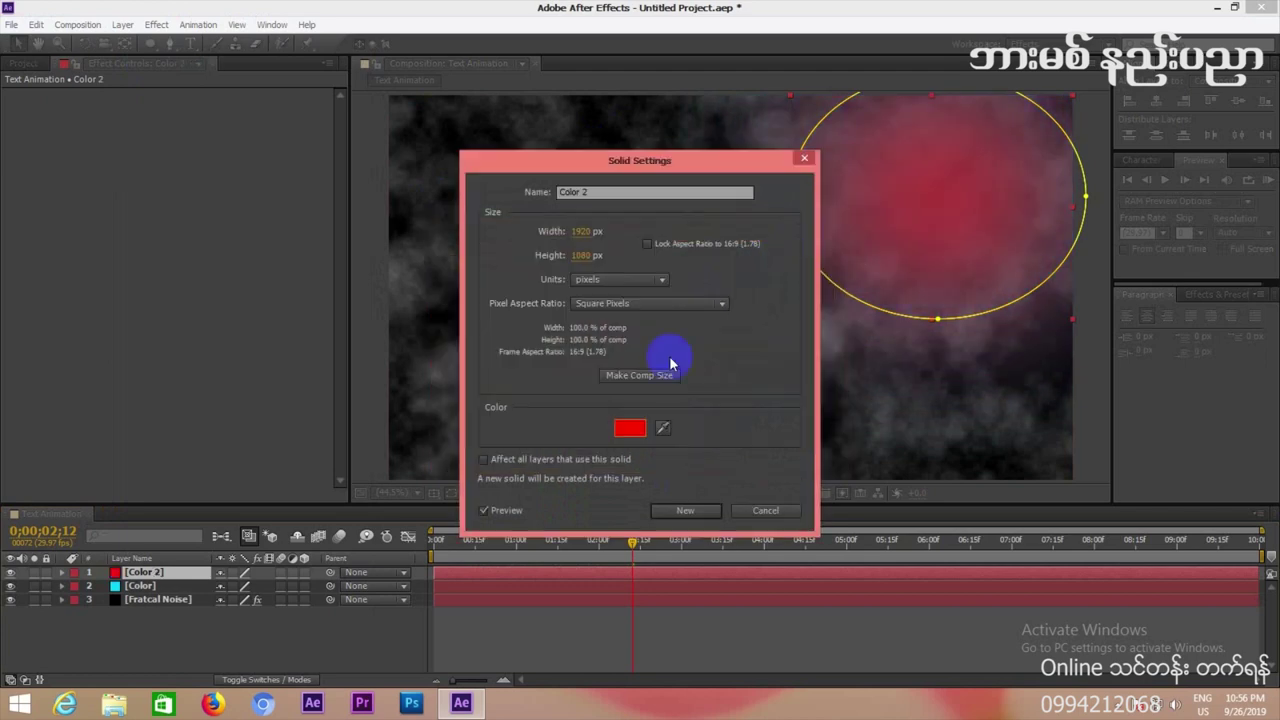
click(668, 510)
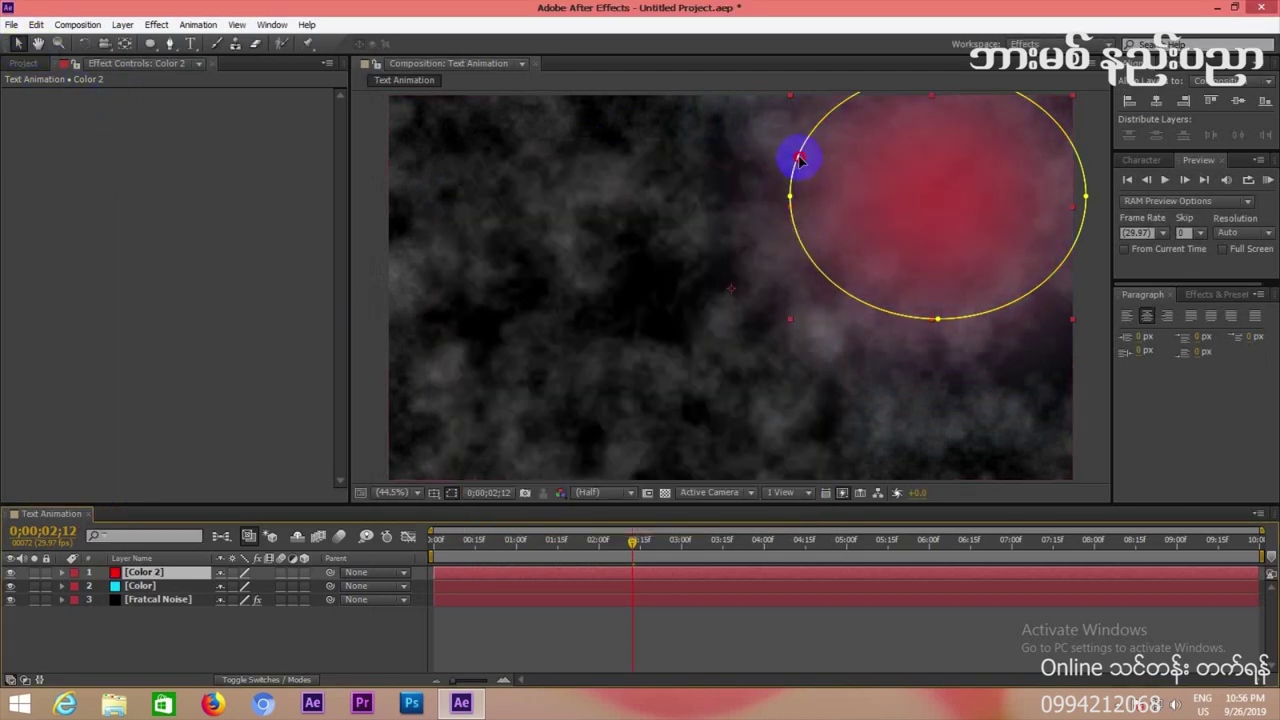
Move the red layer's elliptical mask to the composition's lower-left corner and preview the animation.
drag(799, 158, 380, 408)
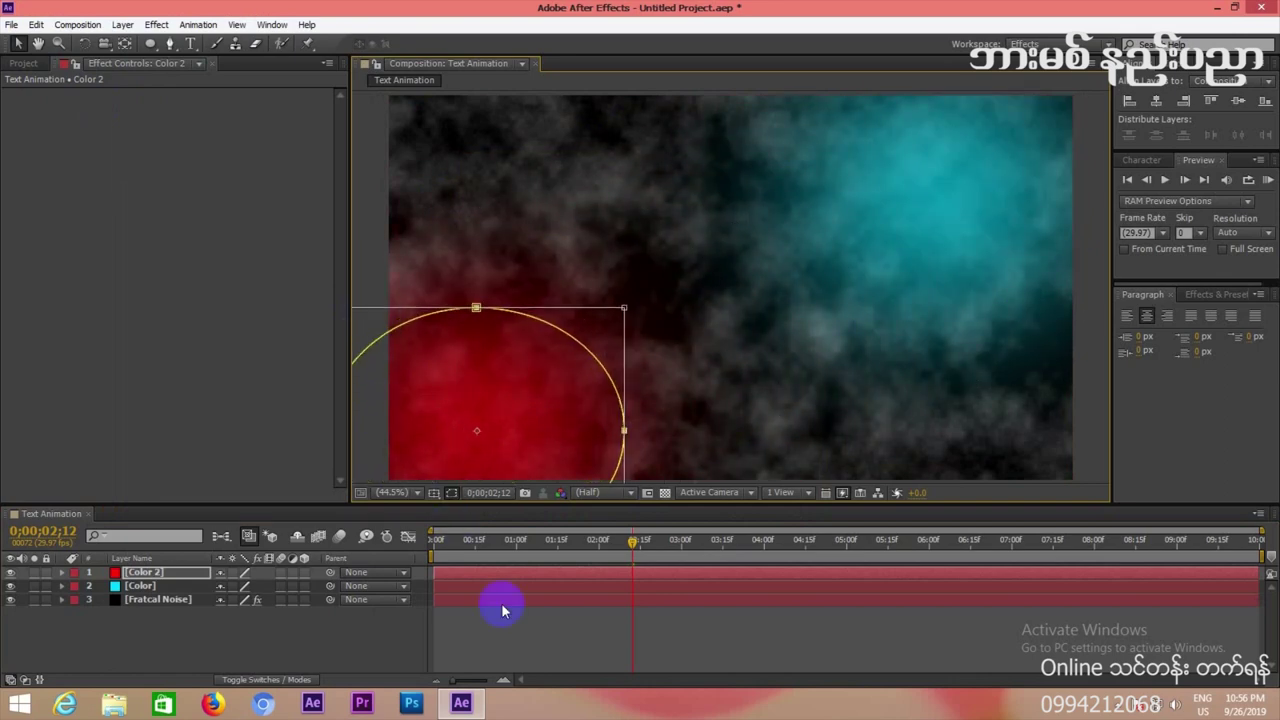
click(538, 644)
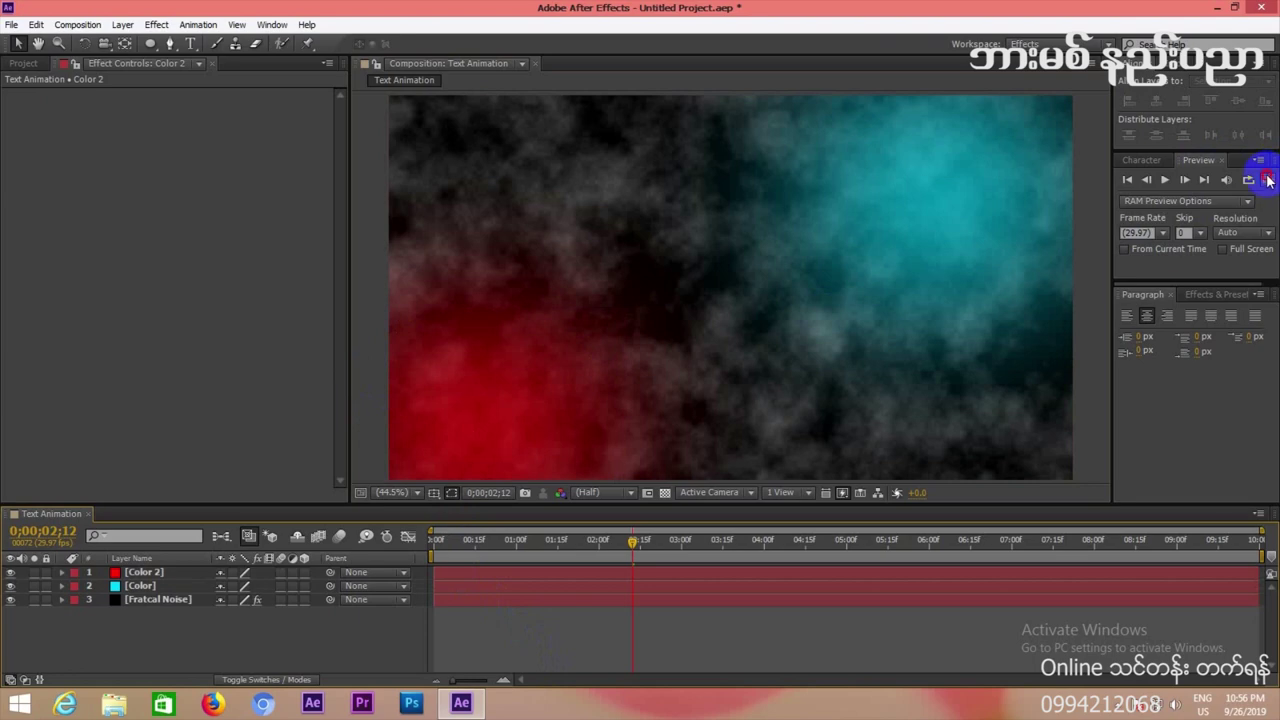
click(1268, 180)
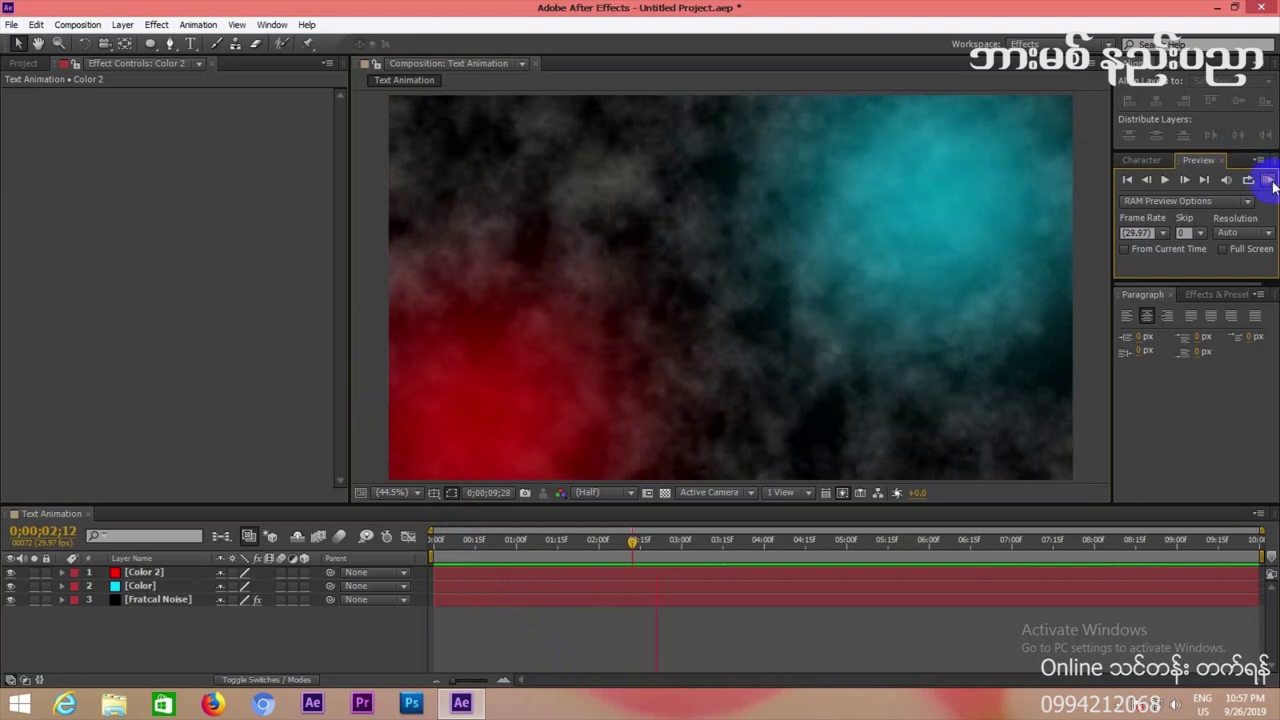
click(1220, 178)
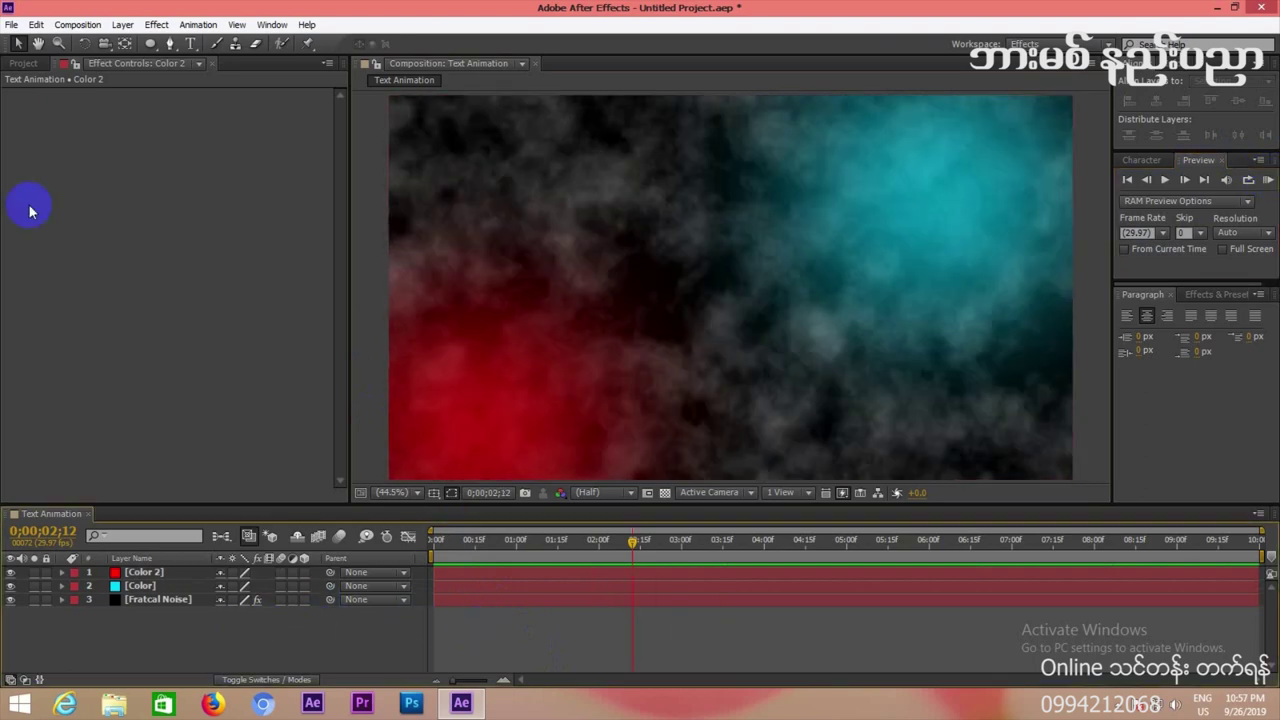
Pre-compose the two color solids and the fractal noise layer into a composition named Background.
click(23, 63)
drag(147, 641, 150, 575)
right_click(158, 590)
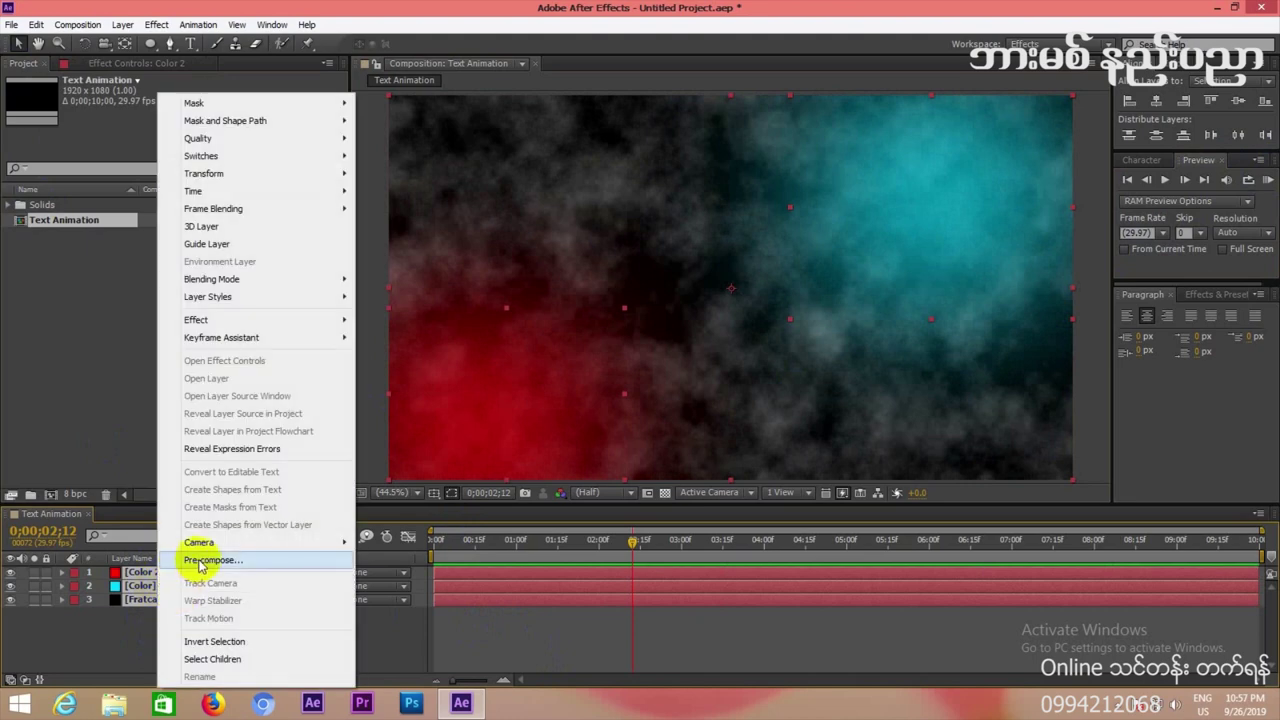
click(200, 562)
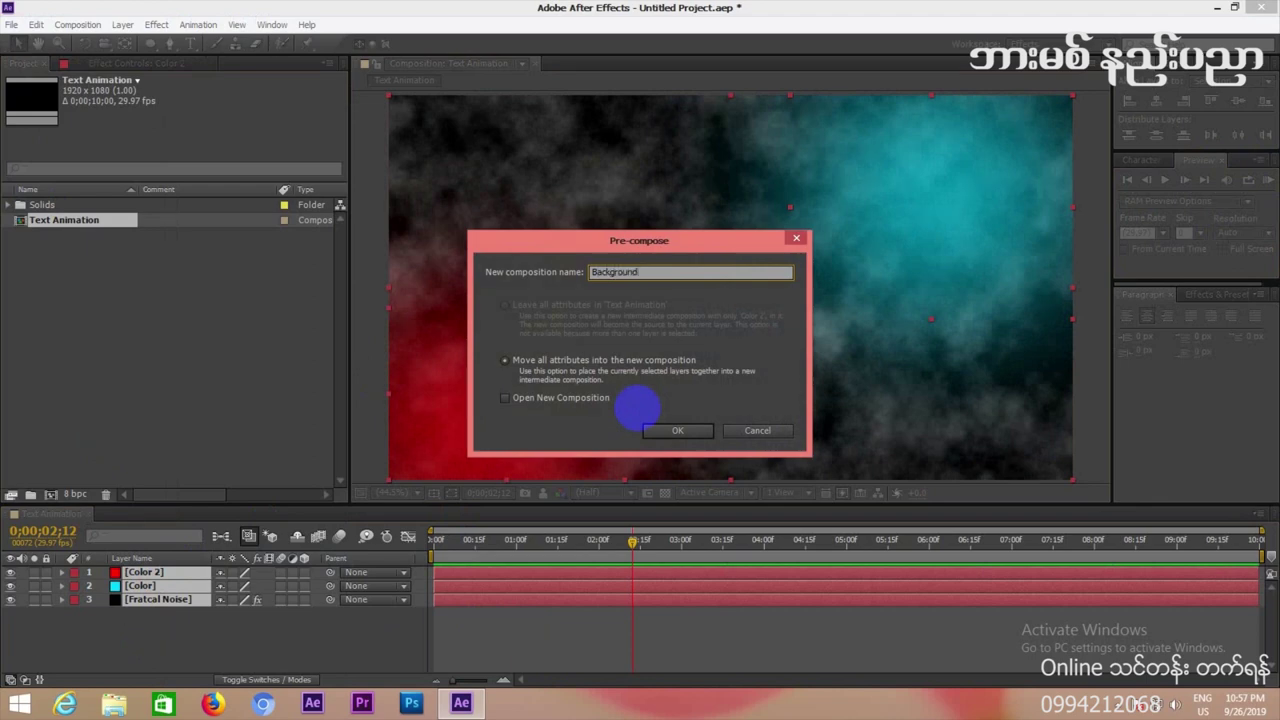
click(672, 431)
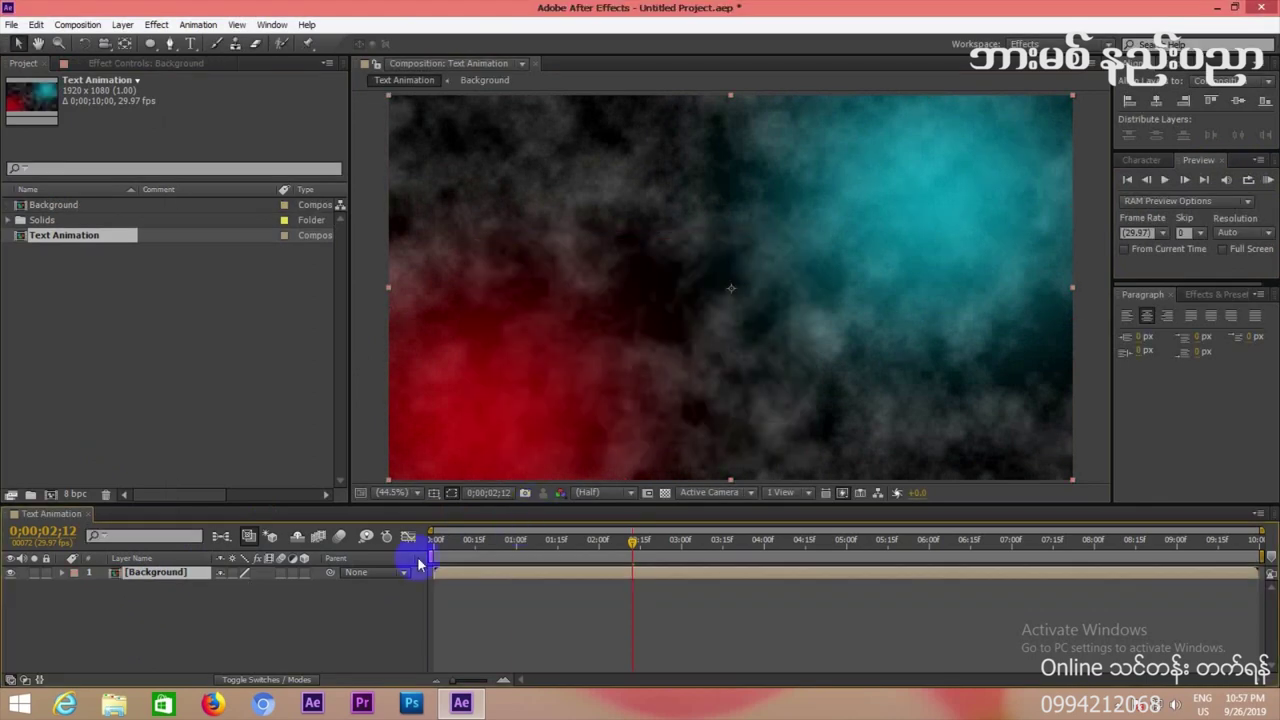
Scrub to 0;00;06;18 and preview the pre-composed background animation.
drag(432, 540, 991, 521)
click(1268, 180)
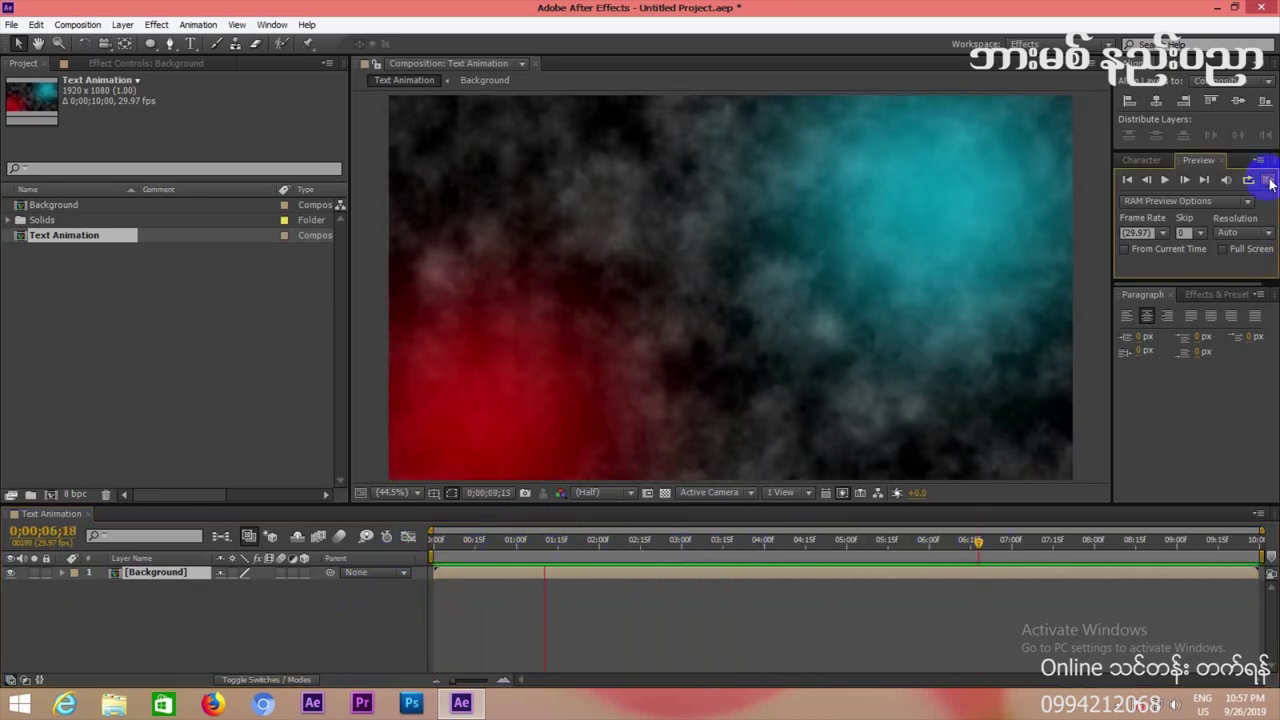
click(495, 614)
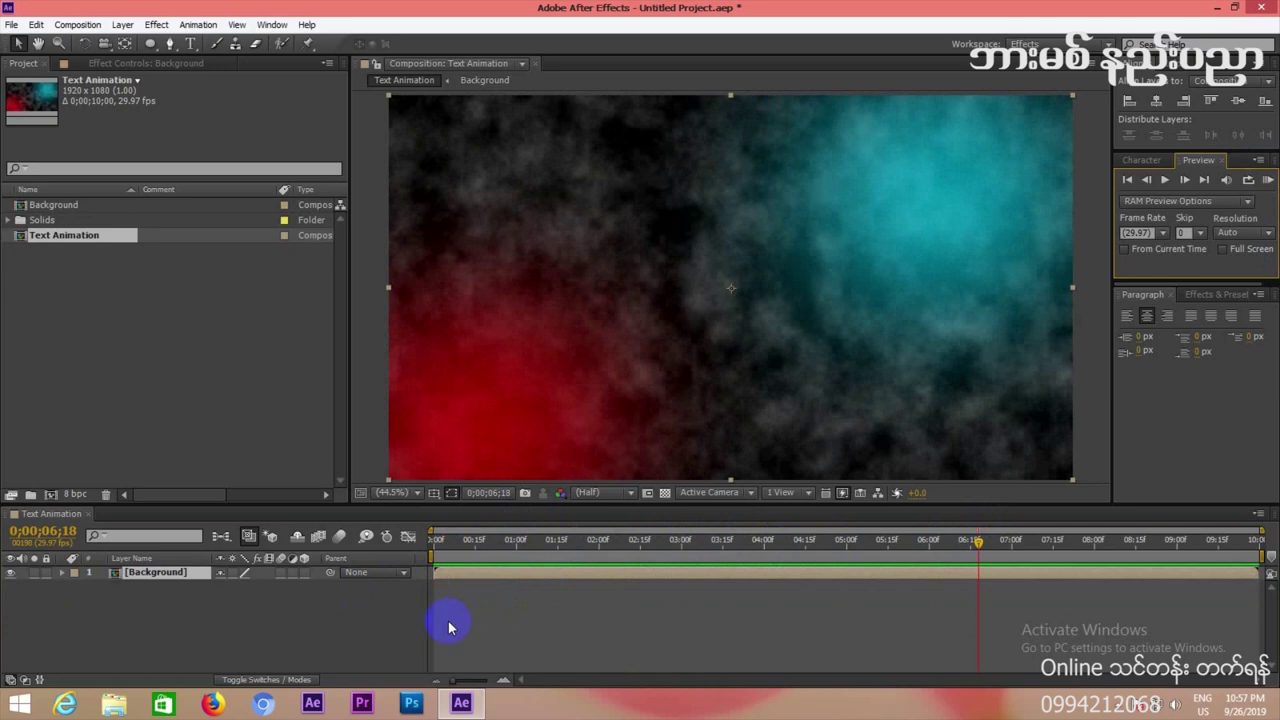
Add a text layer reading "ဘားမစ်နည်းပညာ" over the background.
click(191, 45)
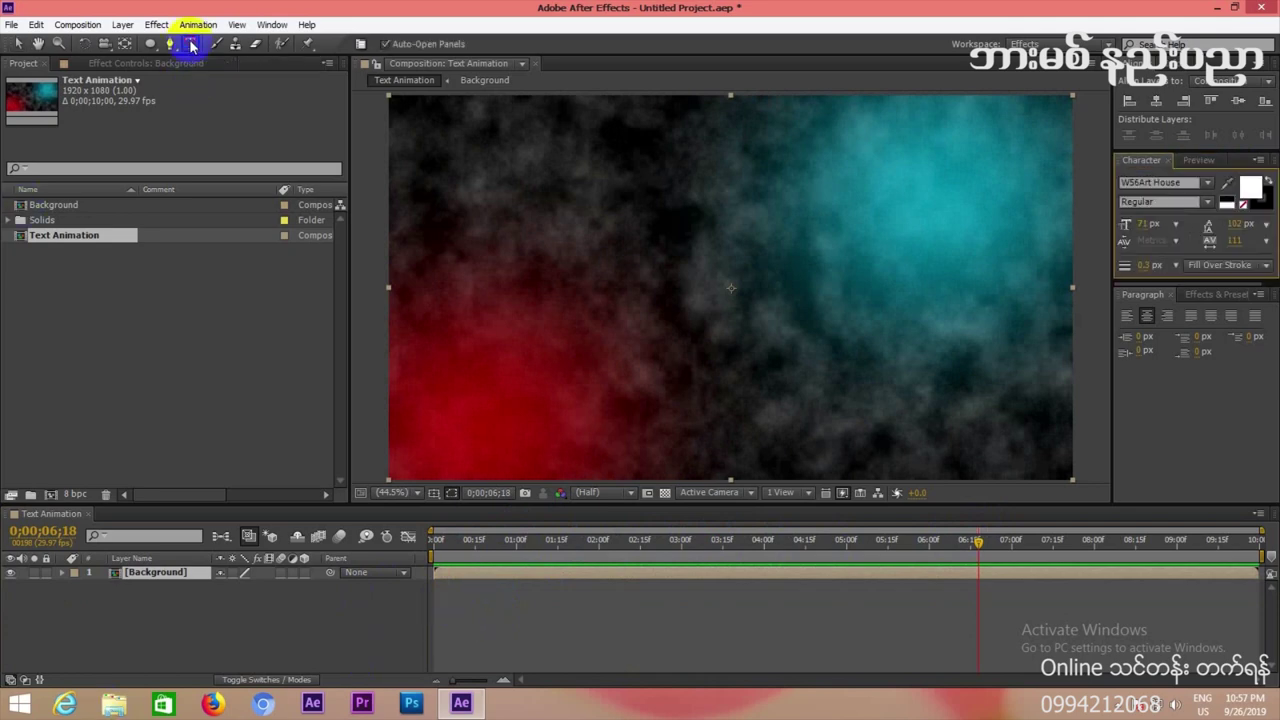
click(519, 277)
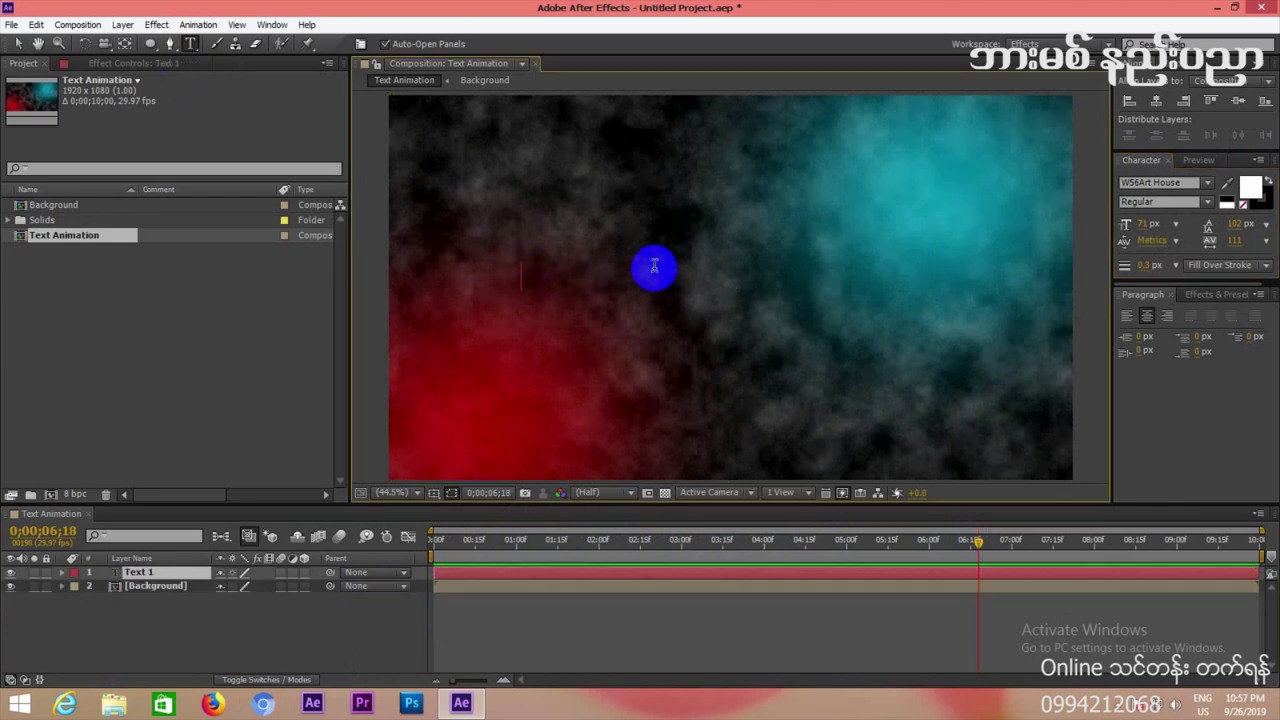
text(ဘ)
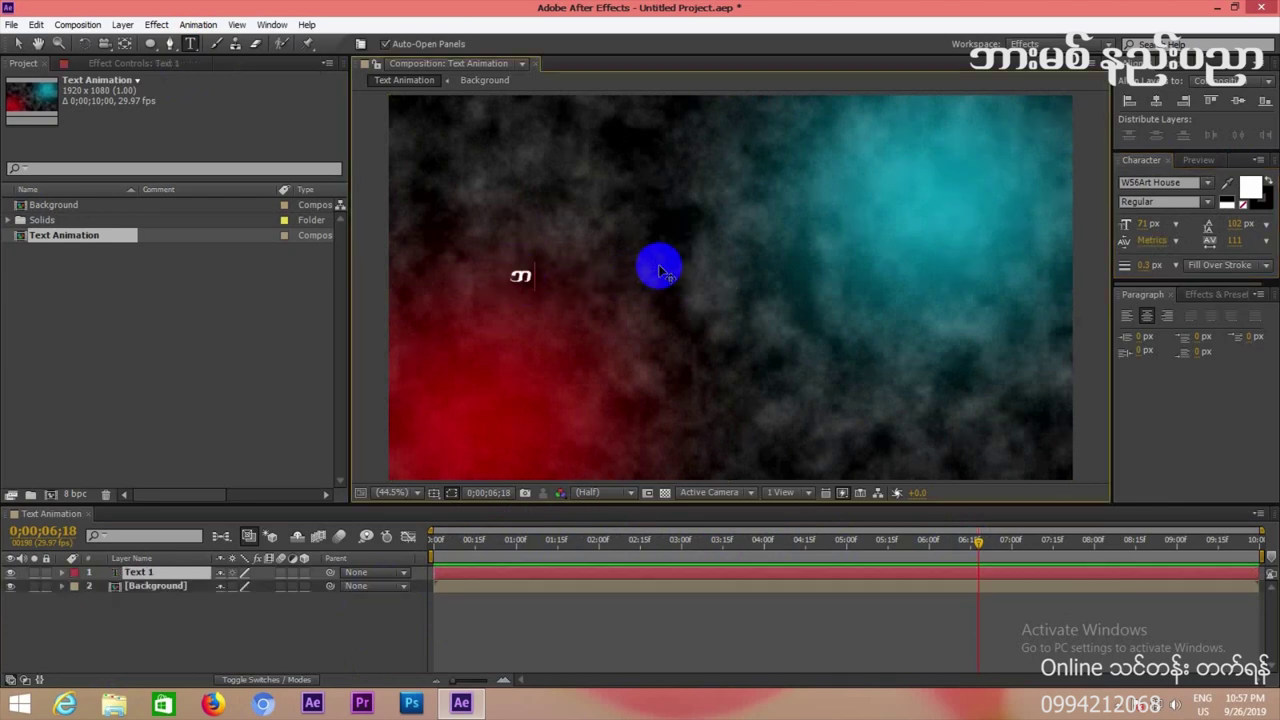
text(ားမစ်နည်းပ)
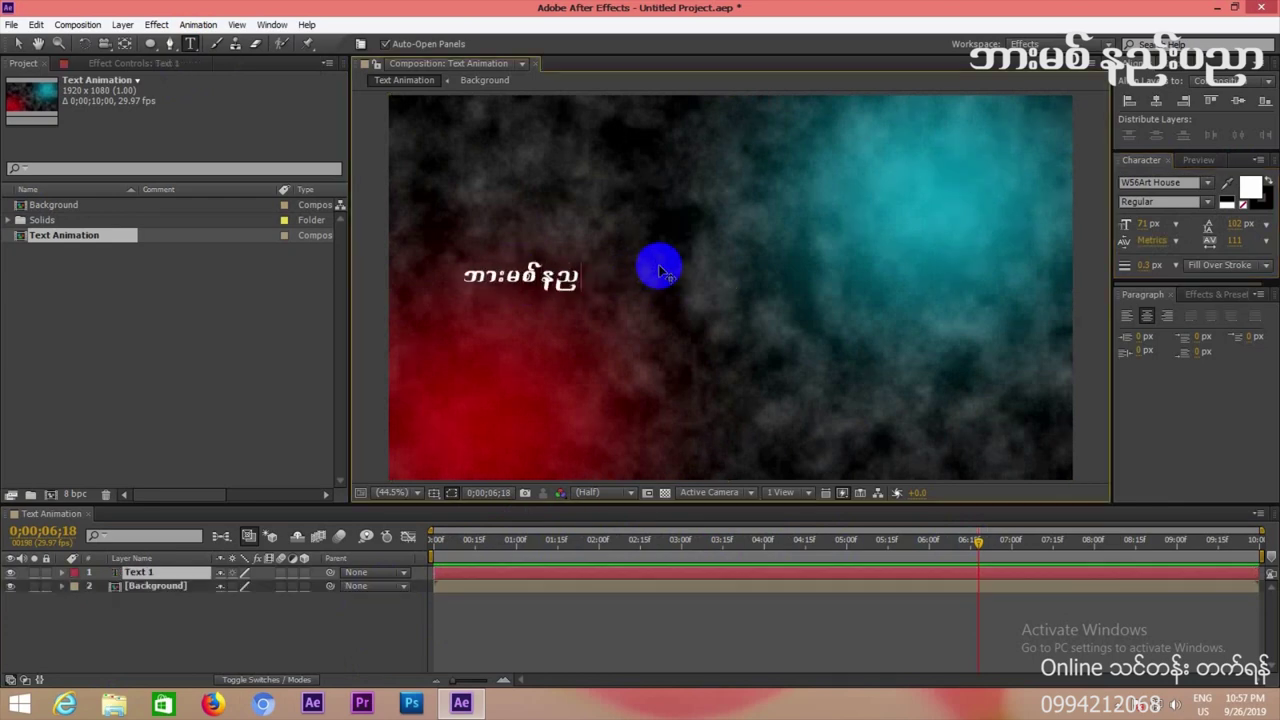
text(ညာ)
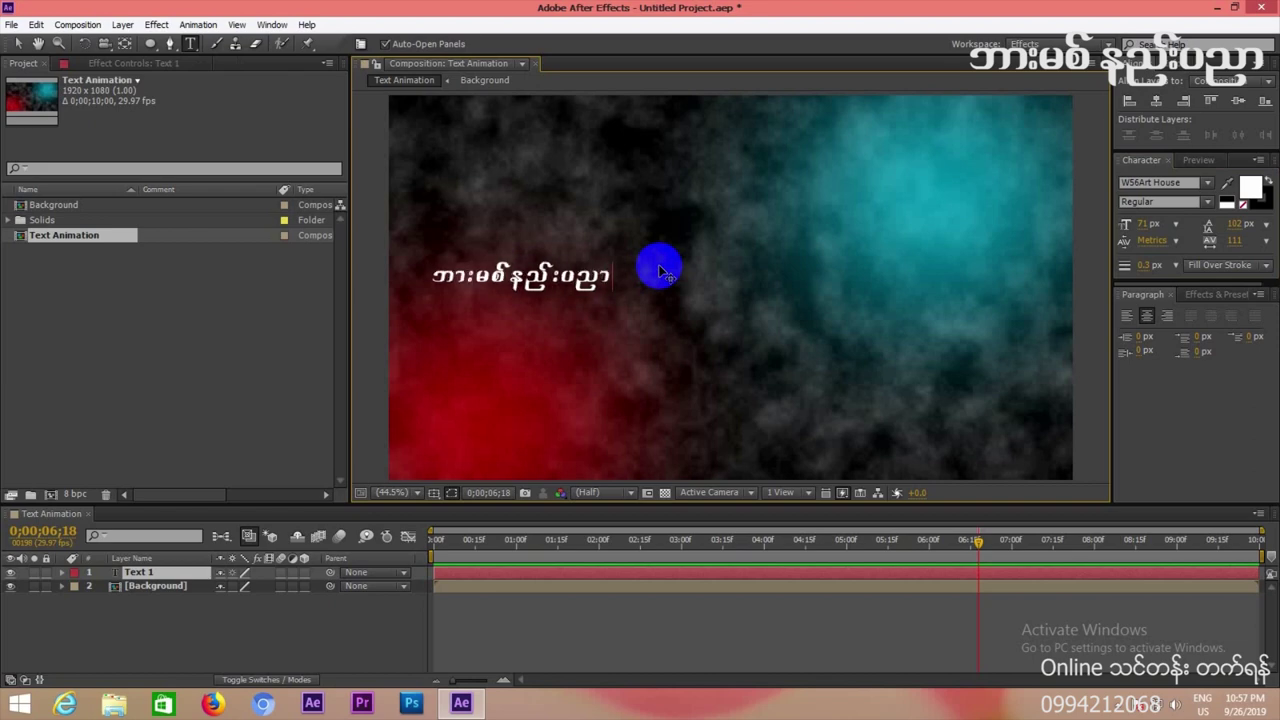
Enlarge the title text to span most of the frame, center it, and scrub back toward the start of the timeline.
click(18, 43)
drag(609, 262, 792, 258)
drag(903, 214, 940, 200)
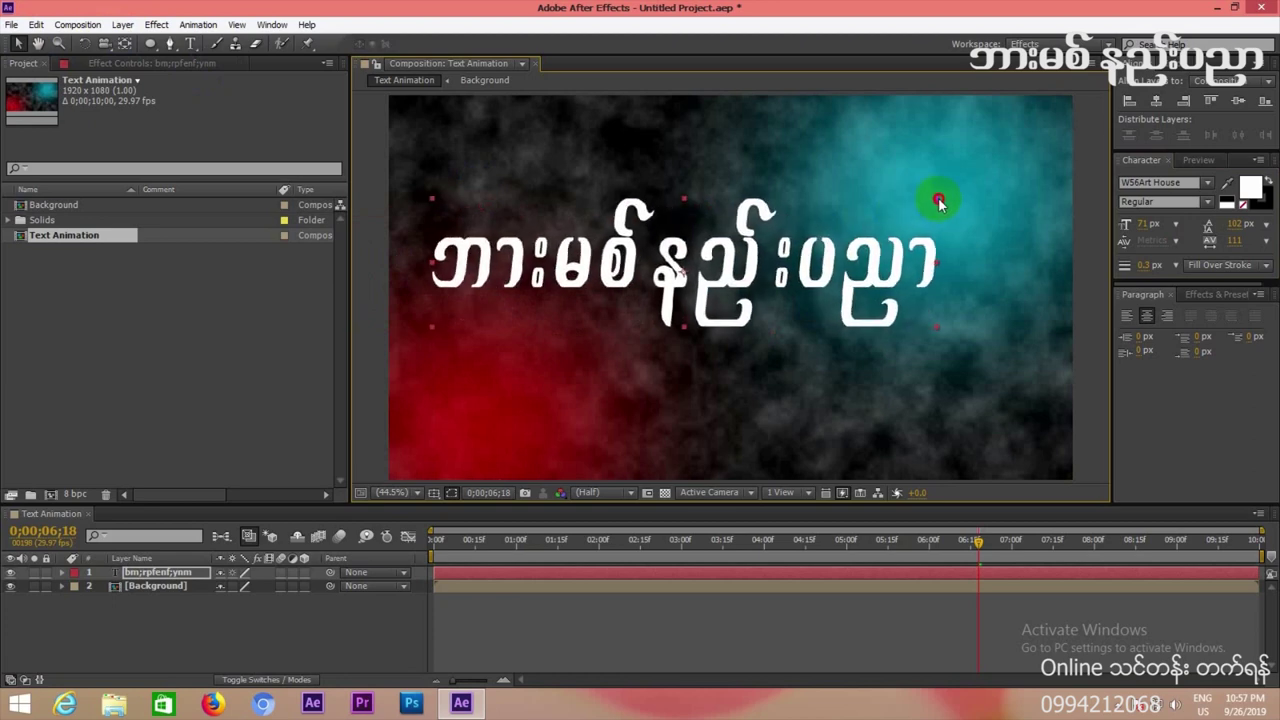
drag(886, 246, 922, 230)
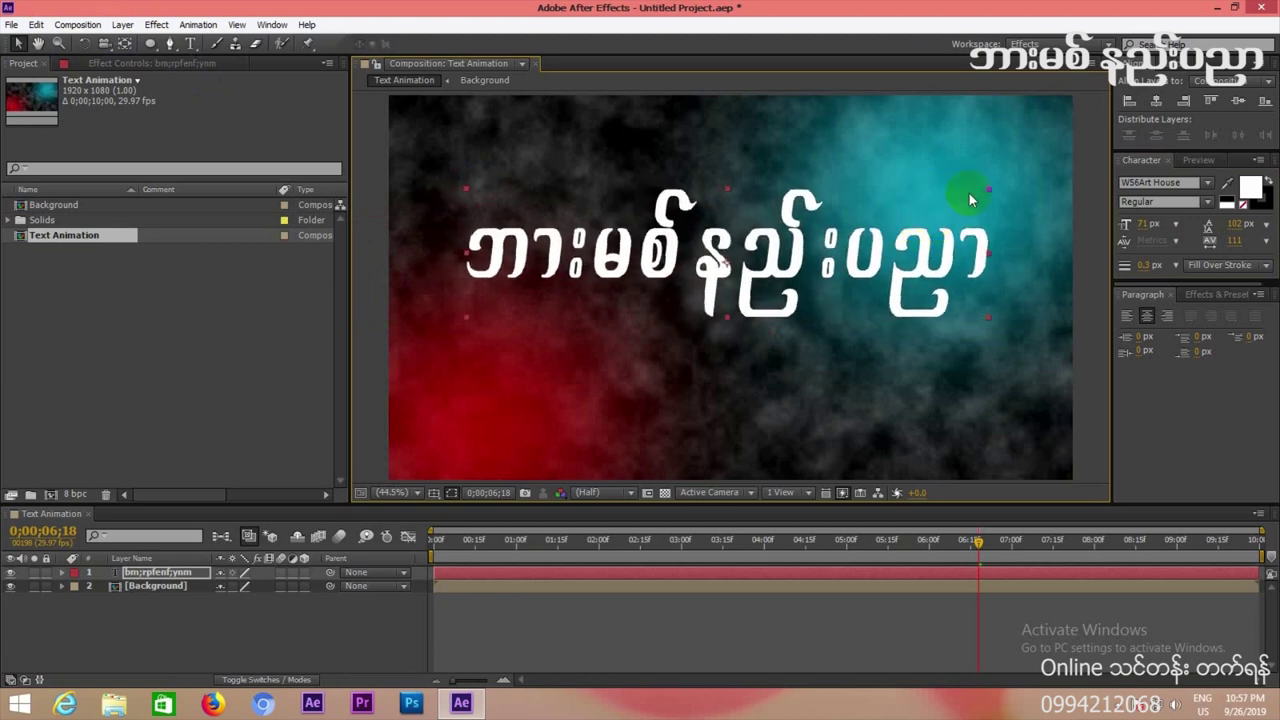
drag(987, 189, 978, 201)
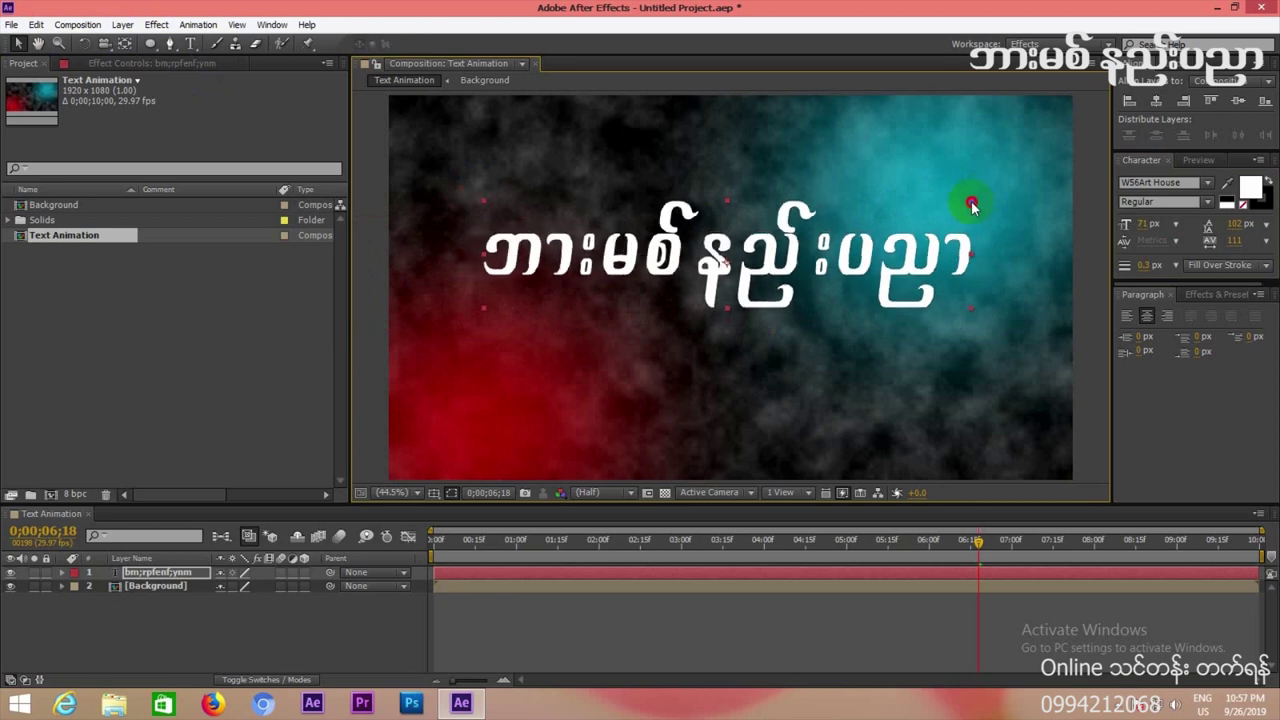
drag(908, 240, 920, 277)
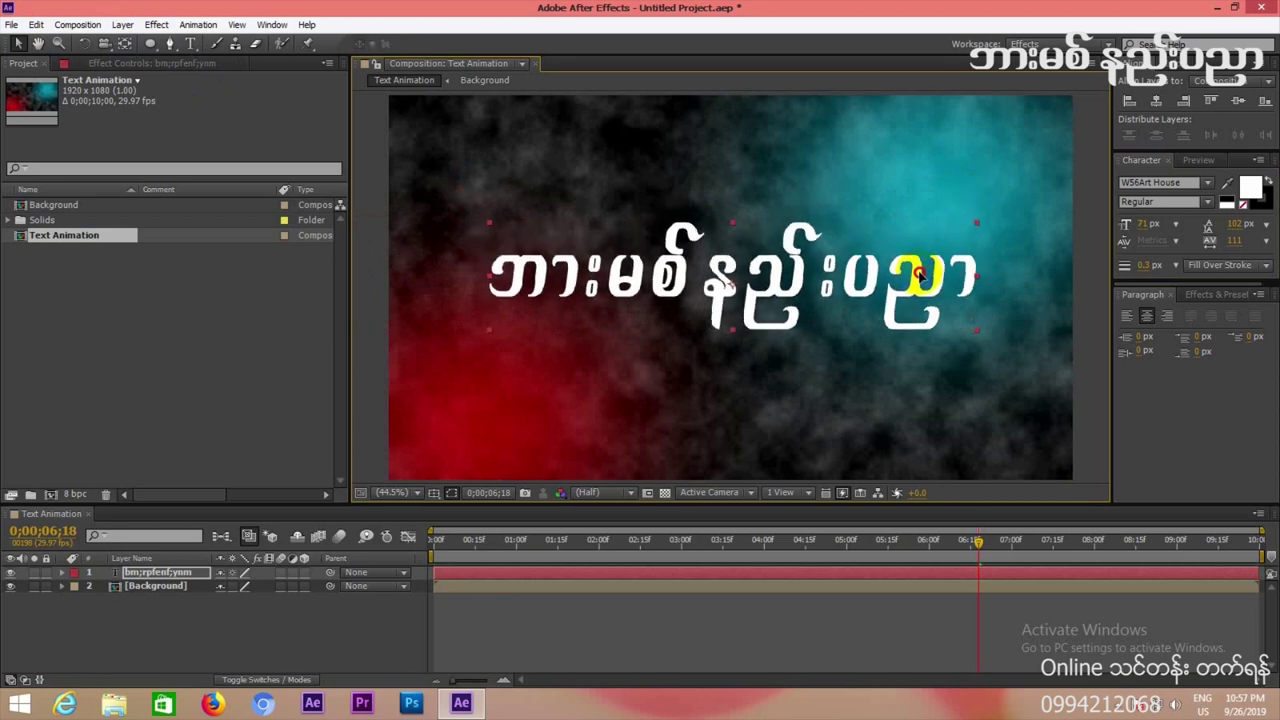
drag(450, 543, 382, 572)
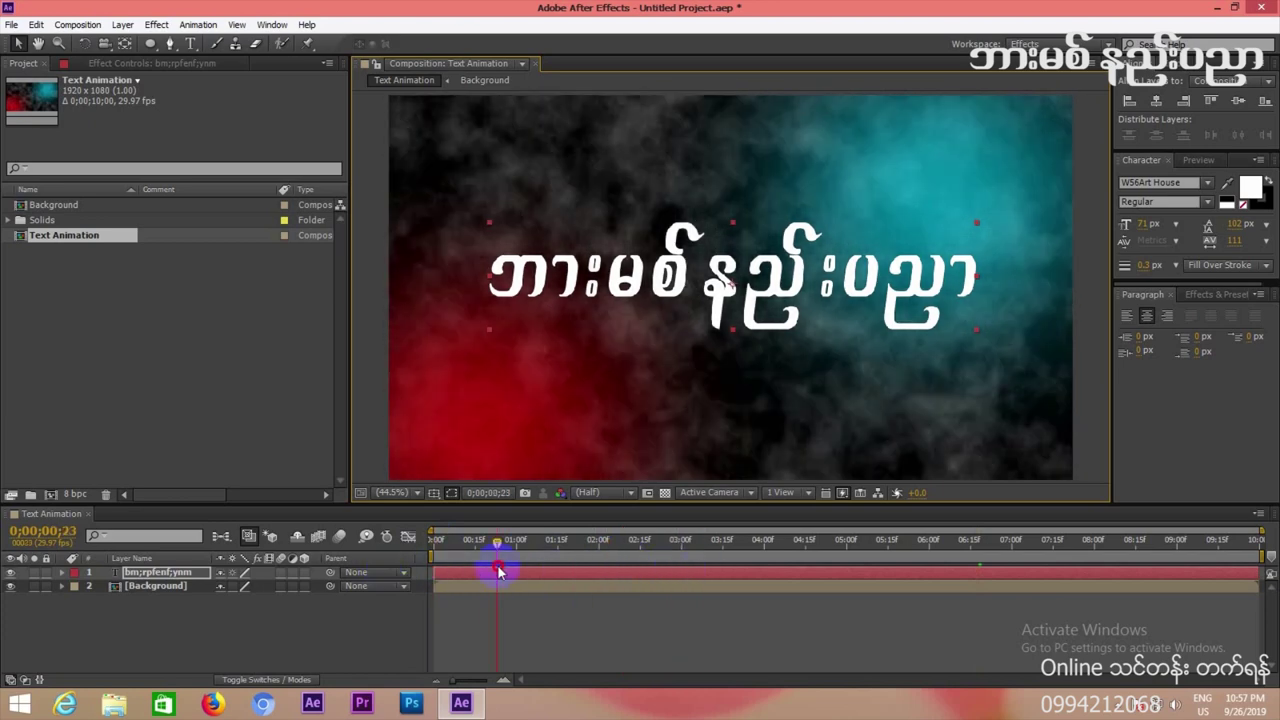
Set the title text's paragraph alignment to centered.
click(1136, 340)
click(1147, 315)
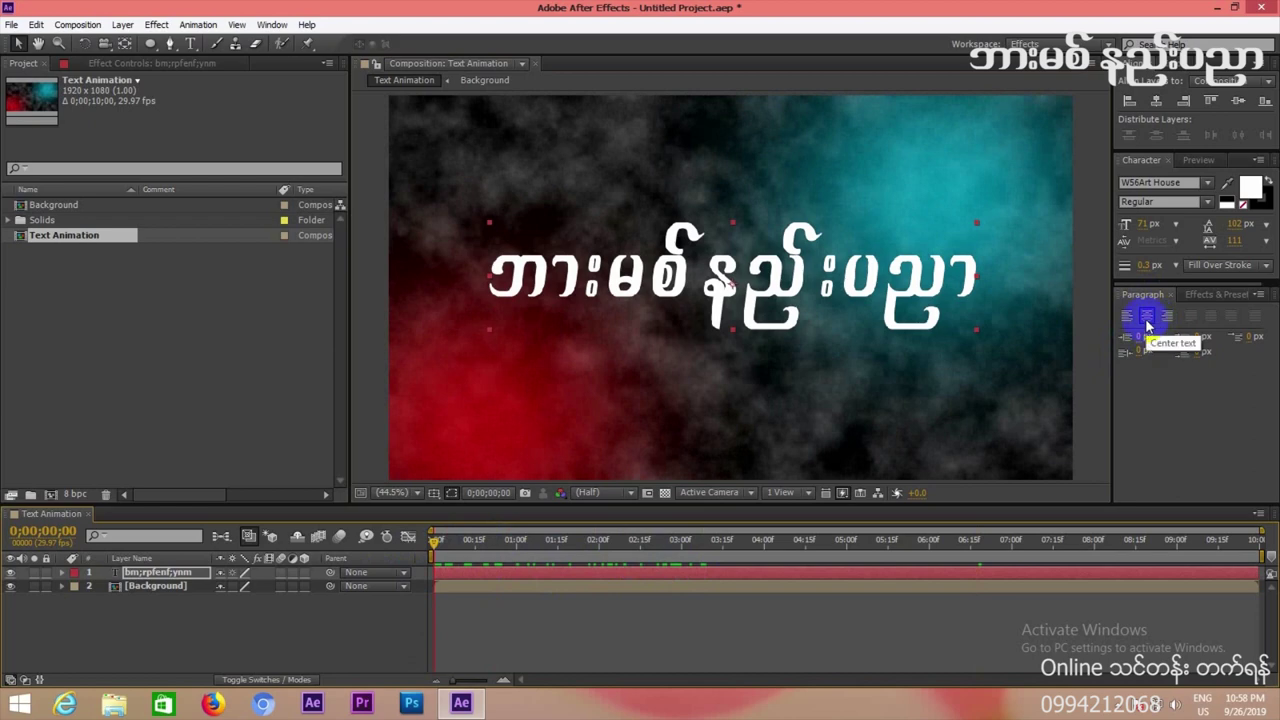
click(1146, 318)
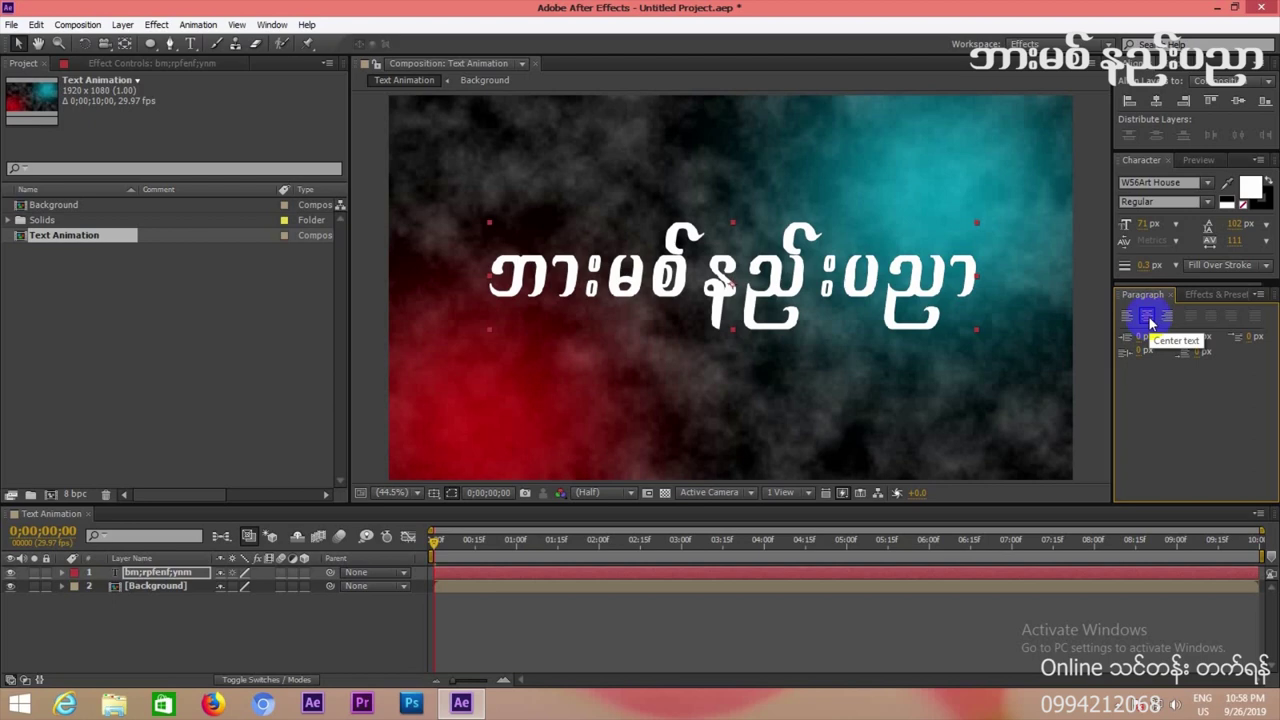
Add a Tracking text animator to the title layer.
click(61, 574)
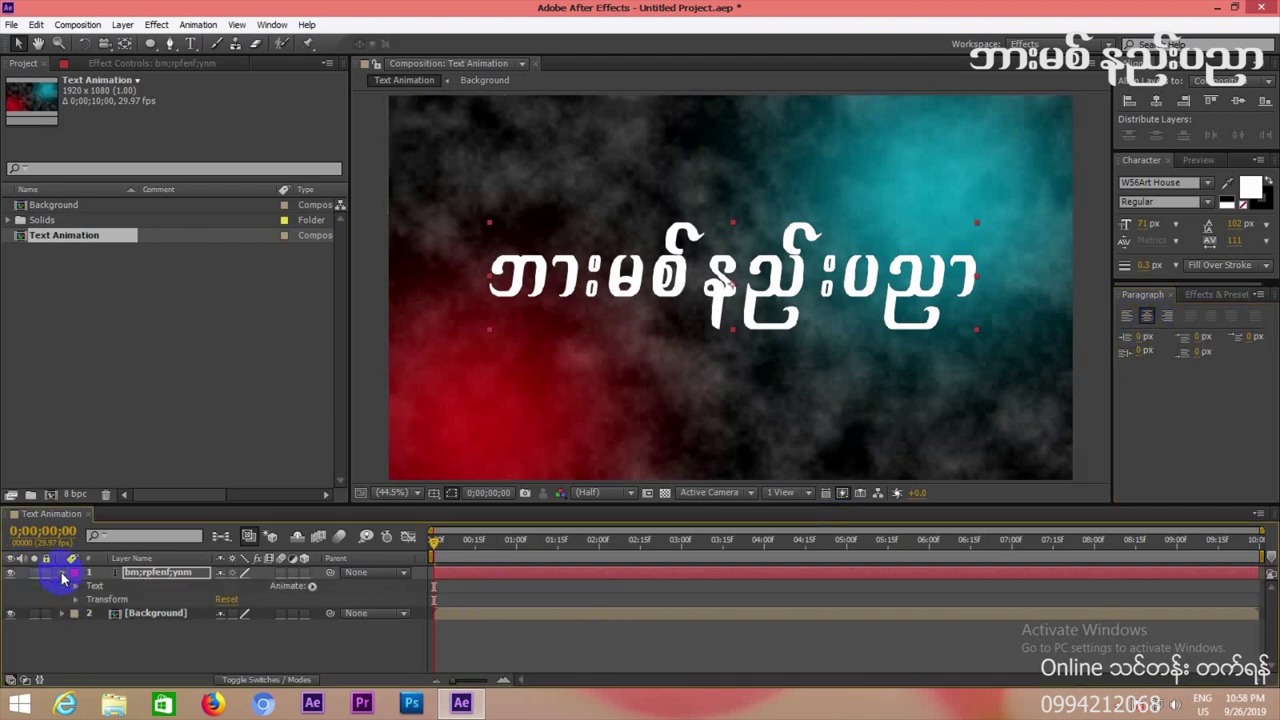
click(311, 588)
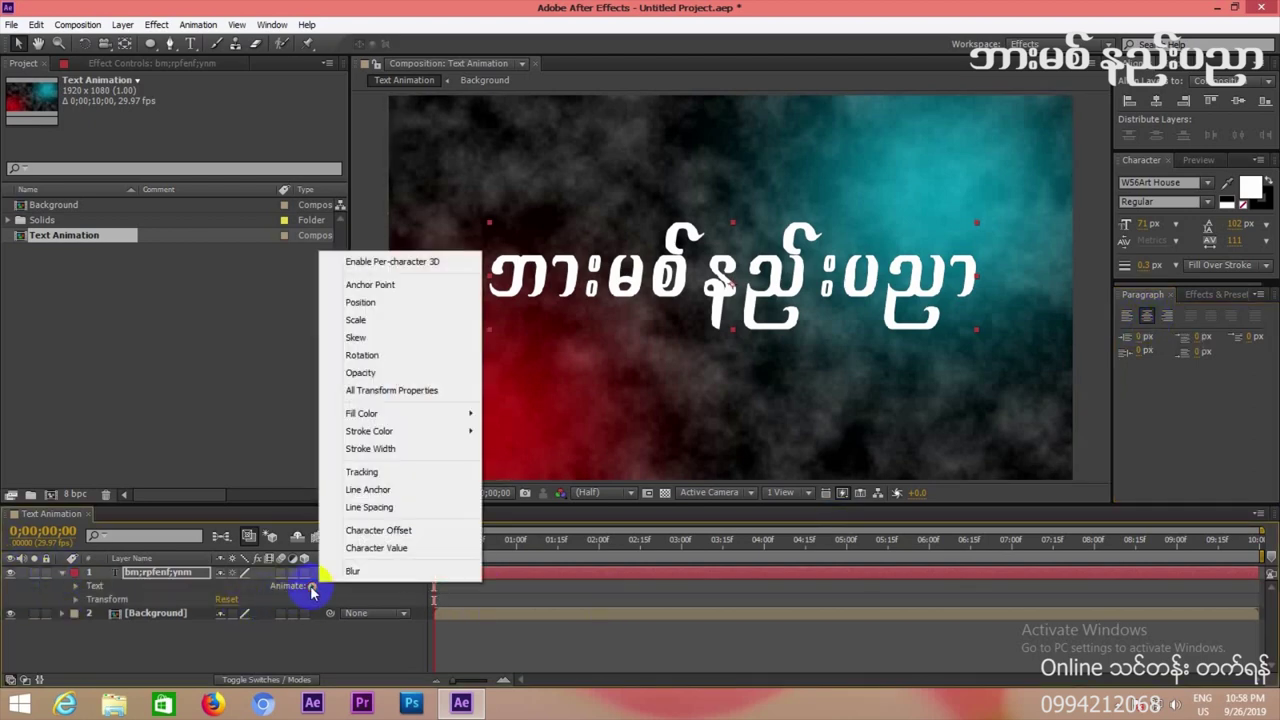
click(362, 472)
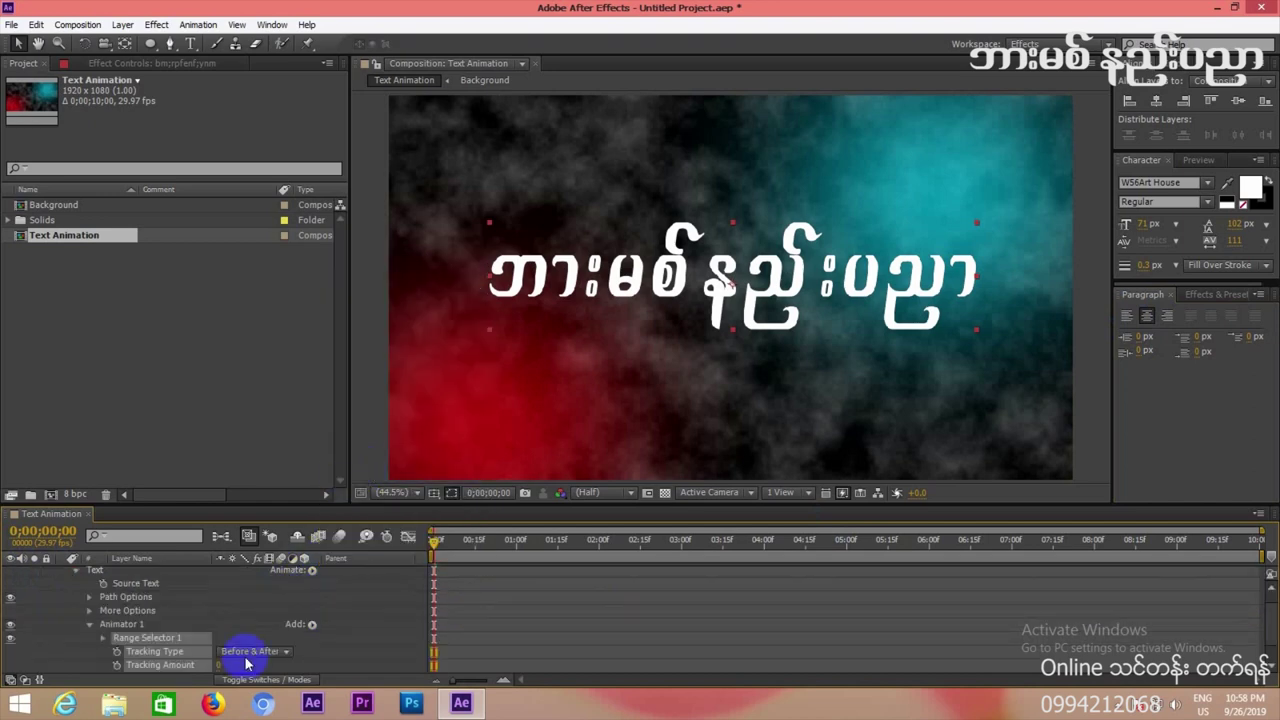
Keyframe the title's tracking at amount 0 at 0;00;08;14 and at 37 at 0;00;00;00, and run a RAM preview.
drag(436, 549, 1135, 549)
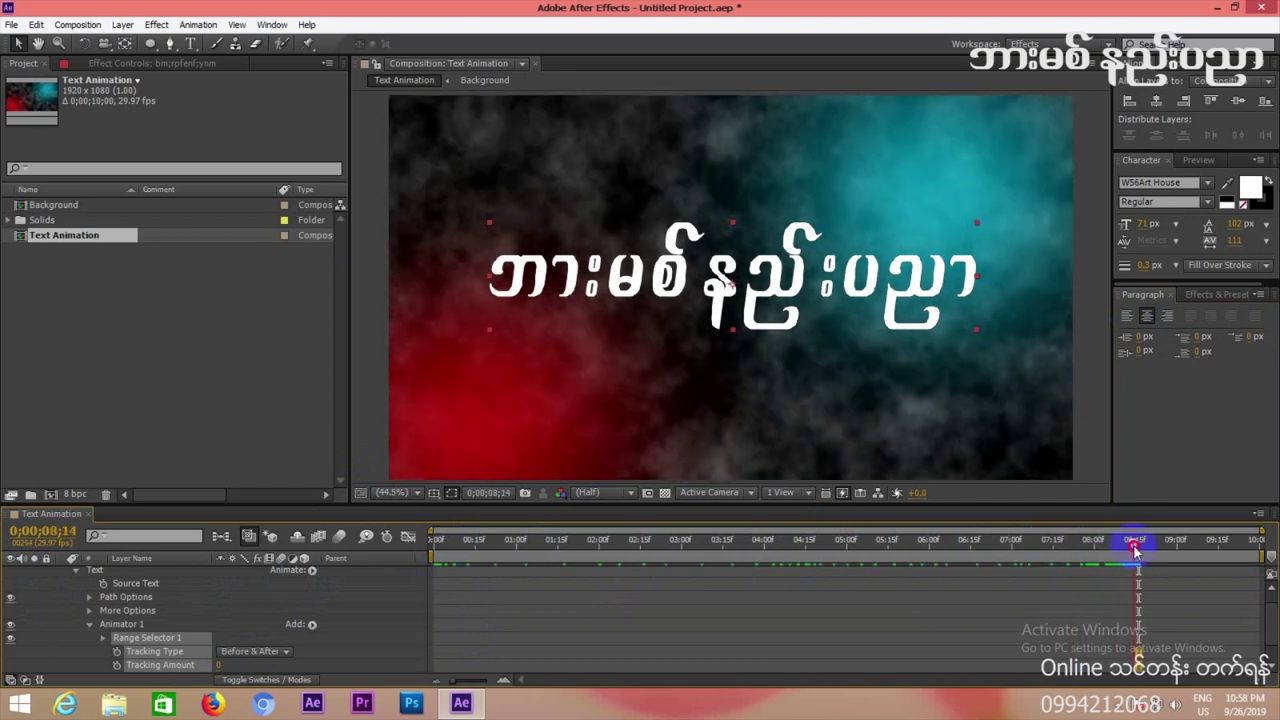
click(117, 665)
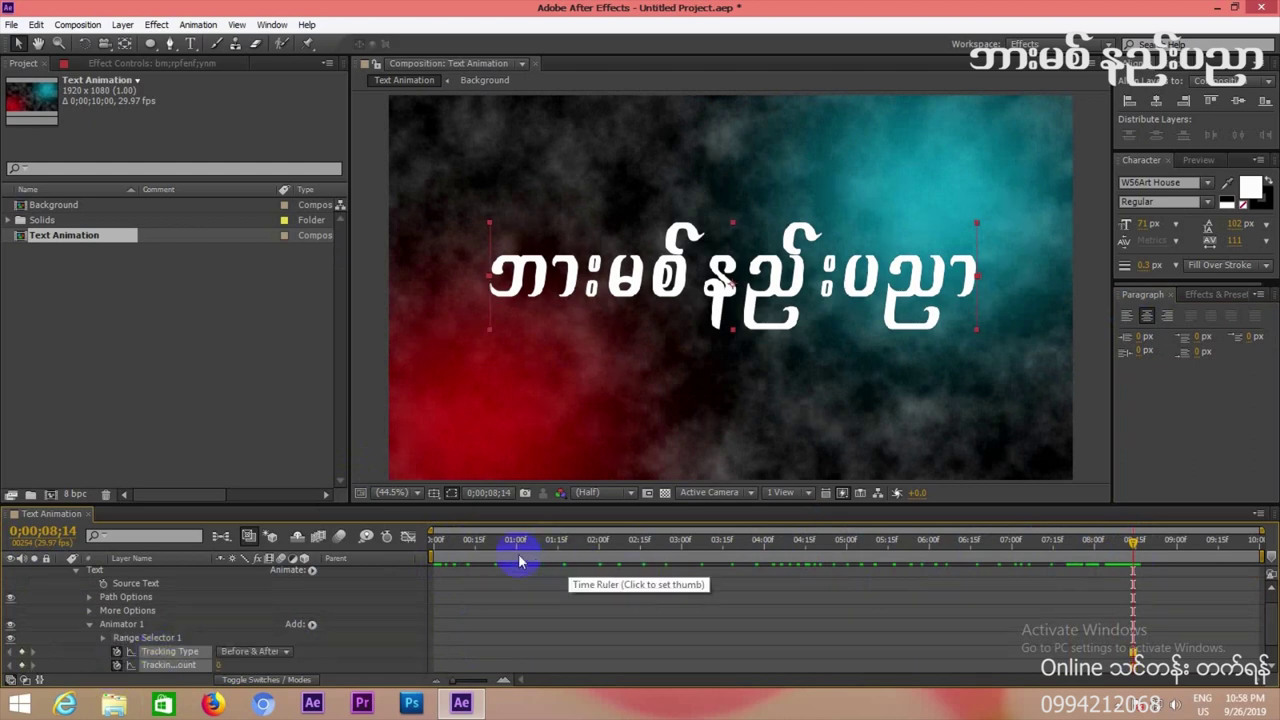
drag(495, 557, 400, 545)
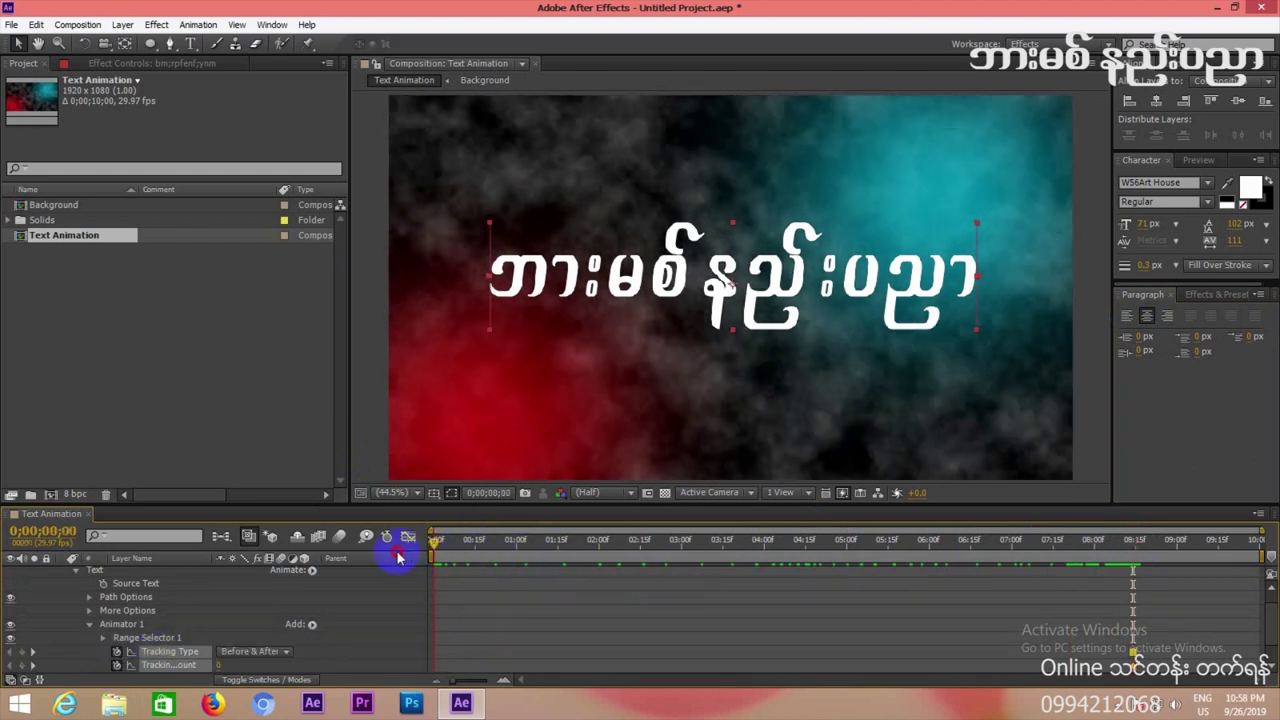
drag(217, 665, 251, 665)
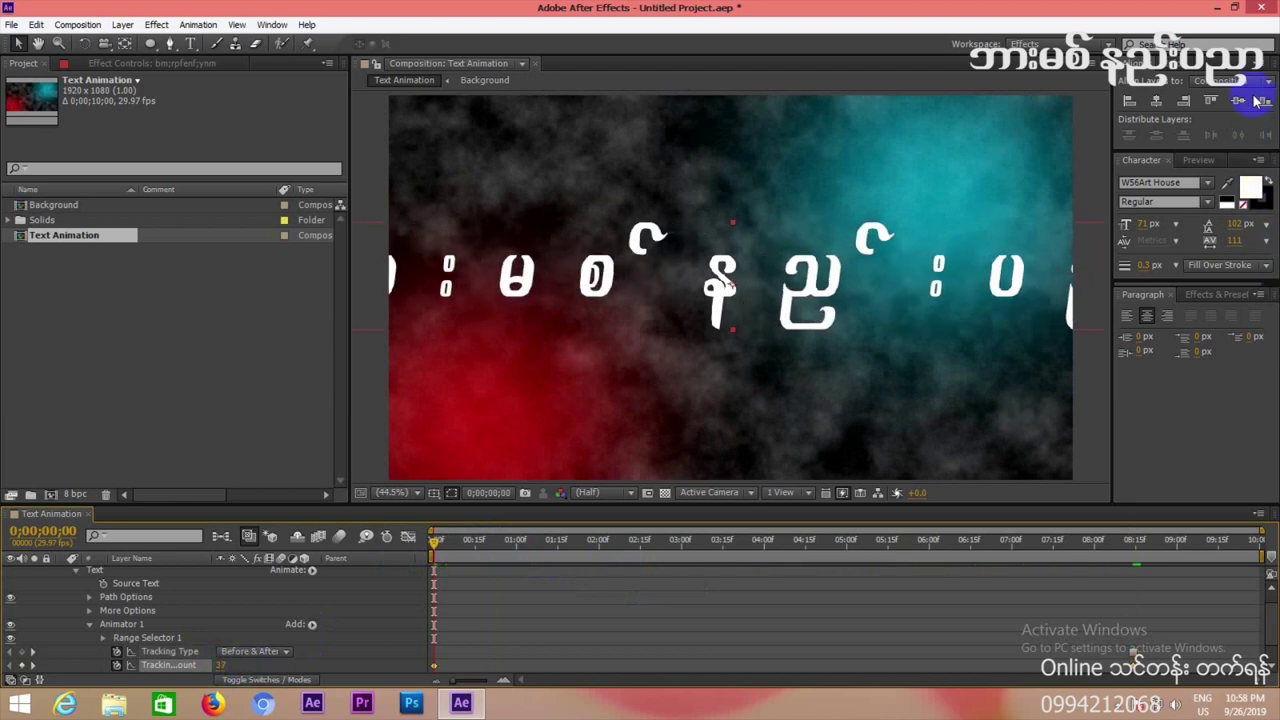
click(1198, 160)
click(1267, 181)
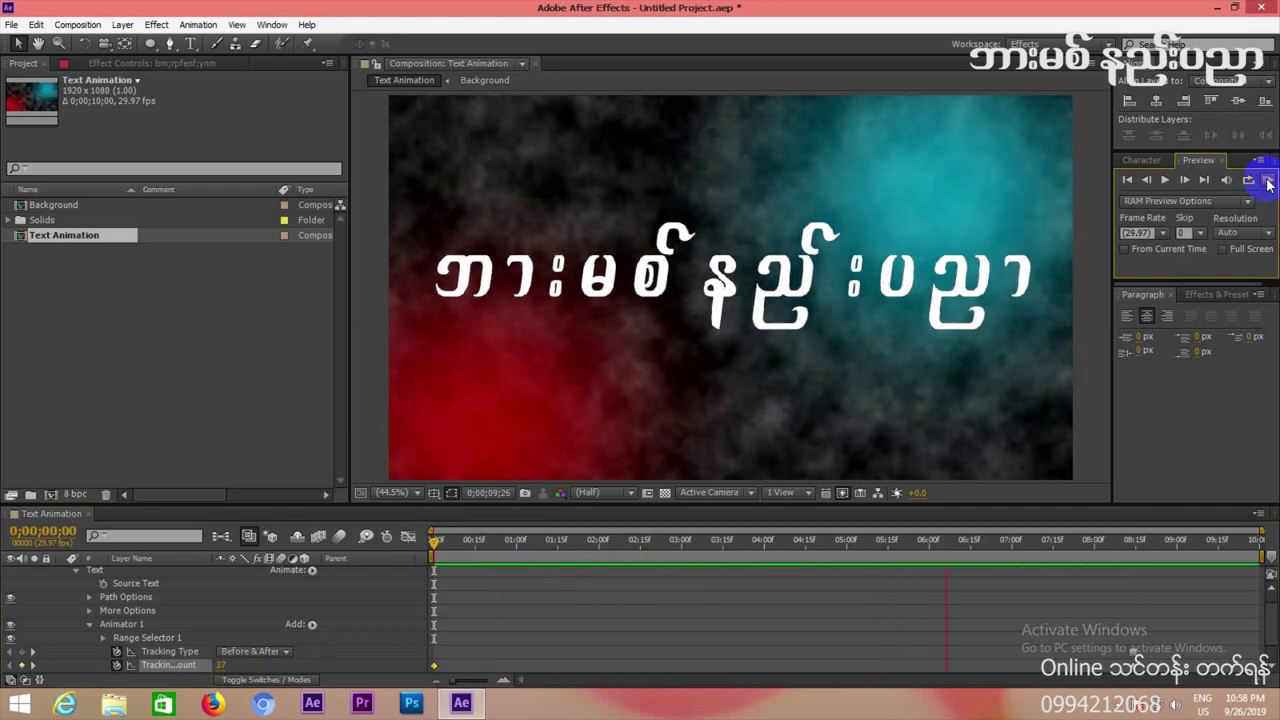
Apply Easy Ease to the two Tracking Amount keyframes and show their speed graph.
scroll(1143, 634, down, 1)
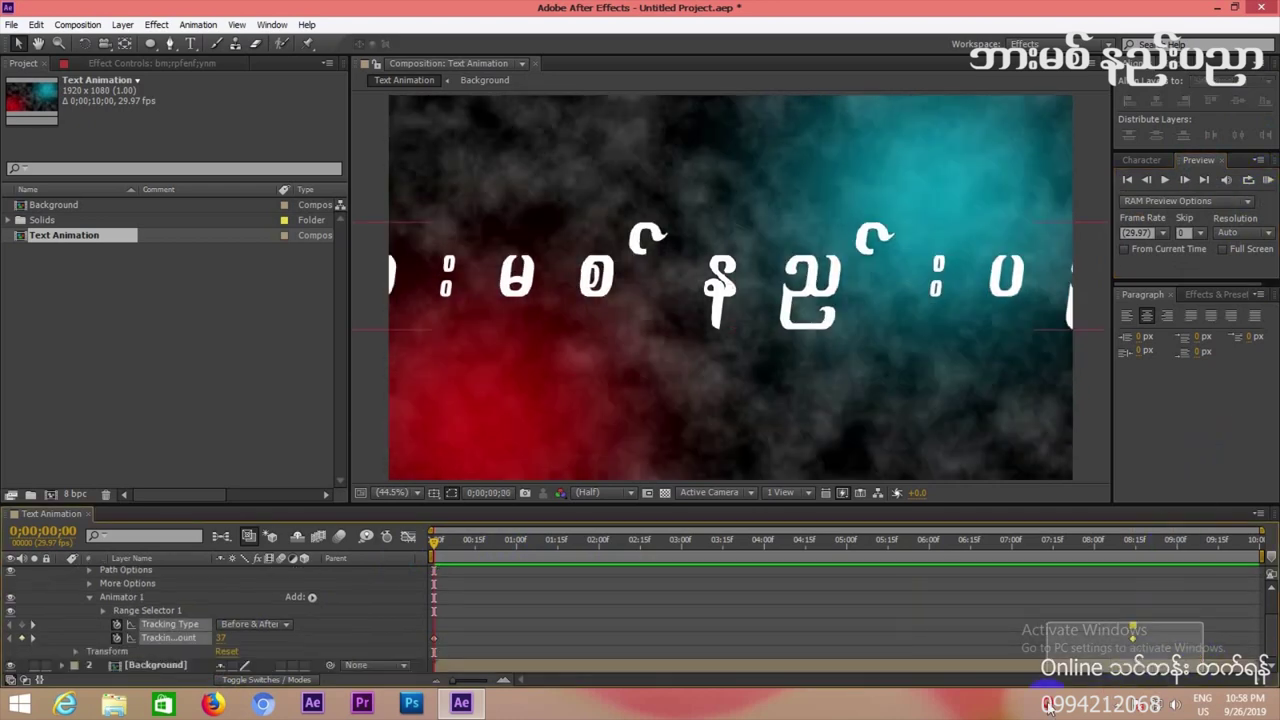
click(432, 640)
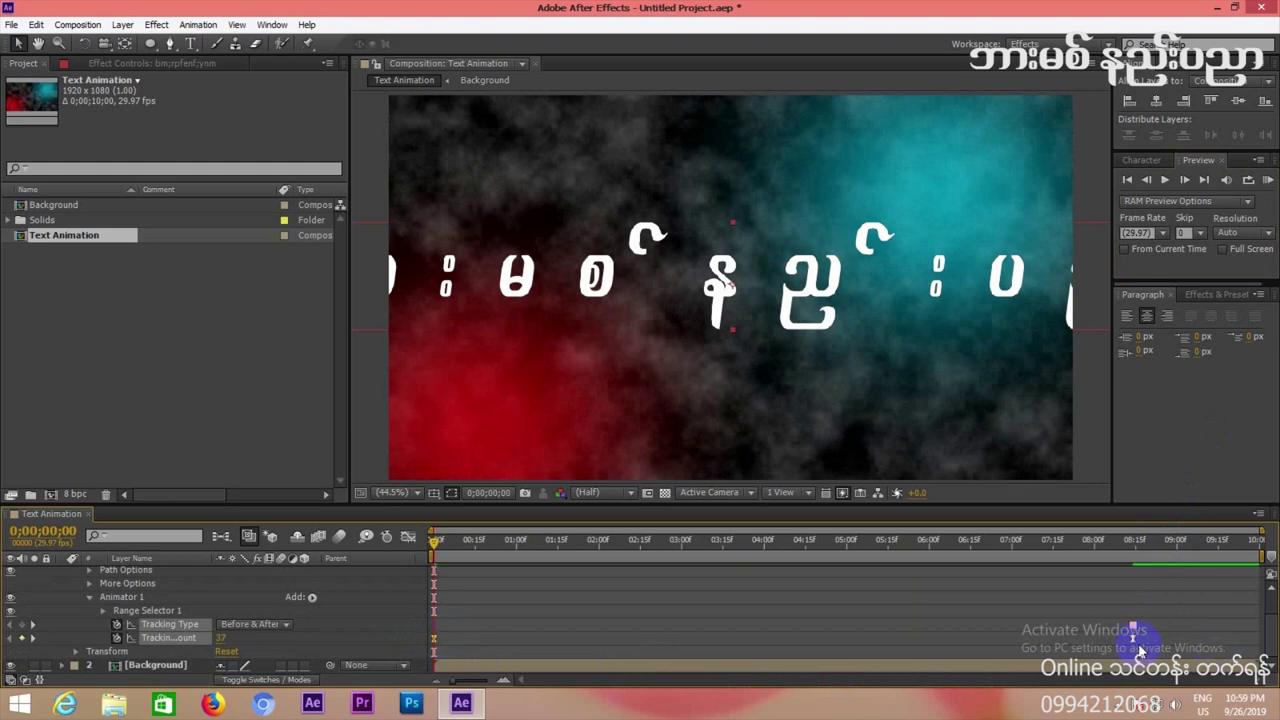
click(410, 538)
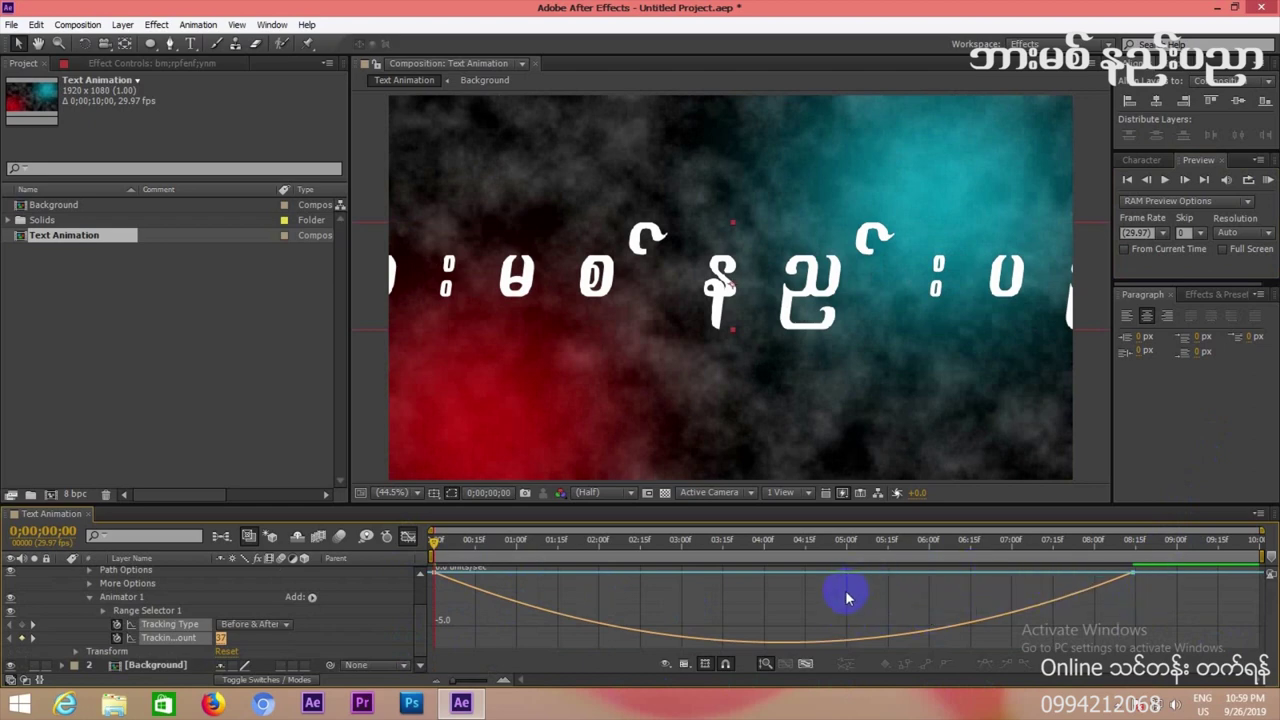
right_click(757, 602)
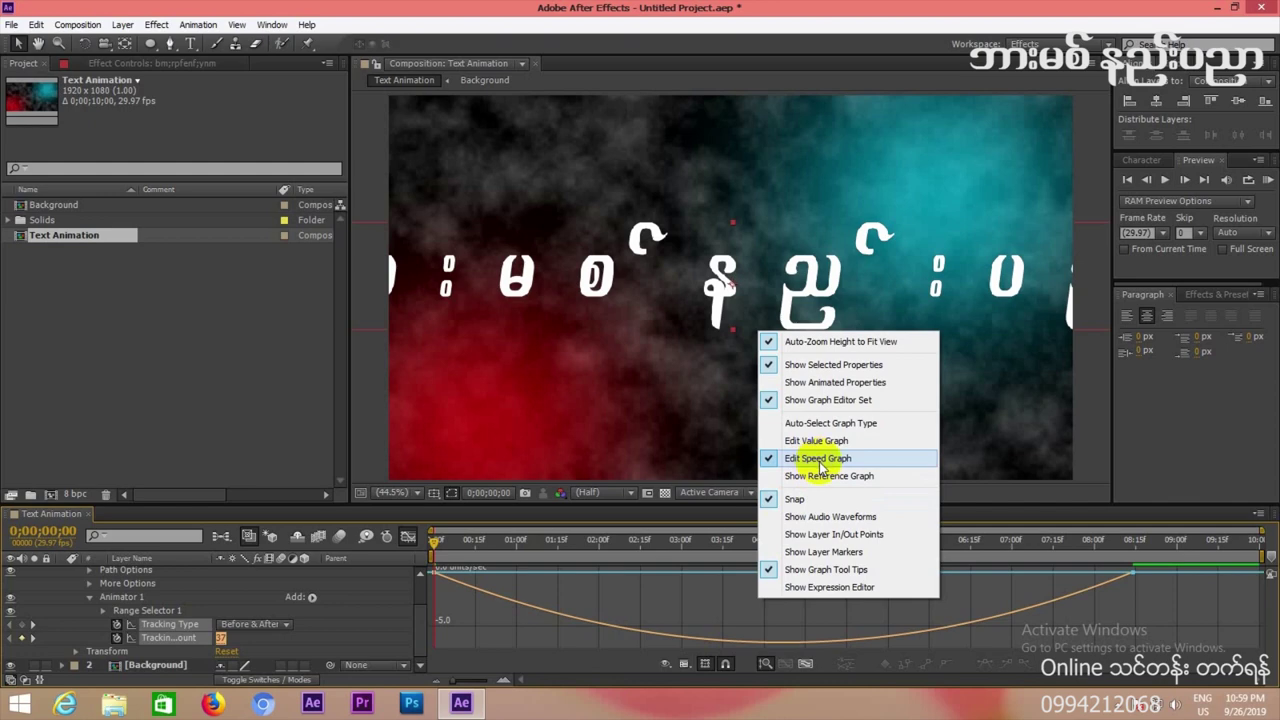
click(790, 465)
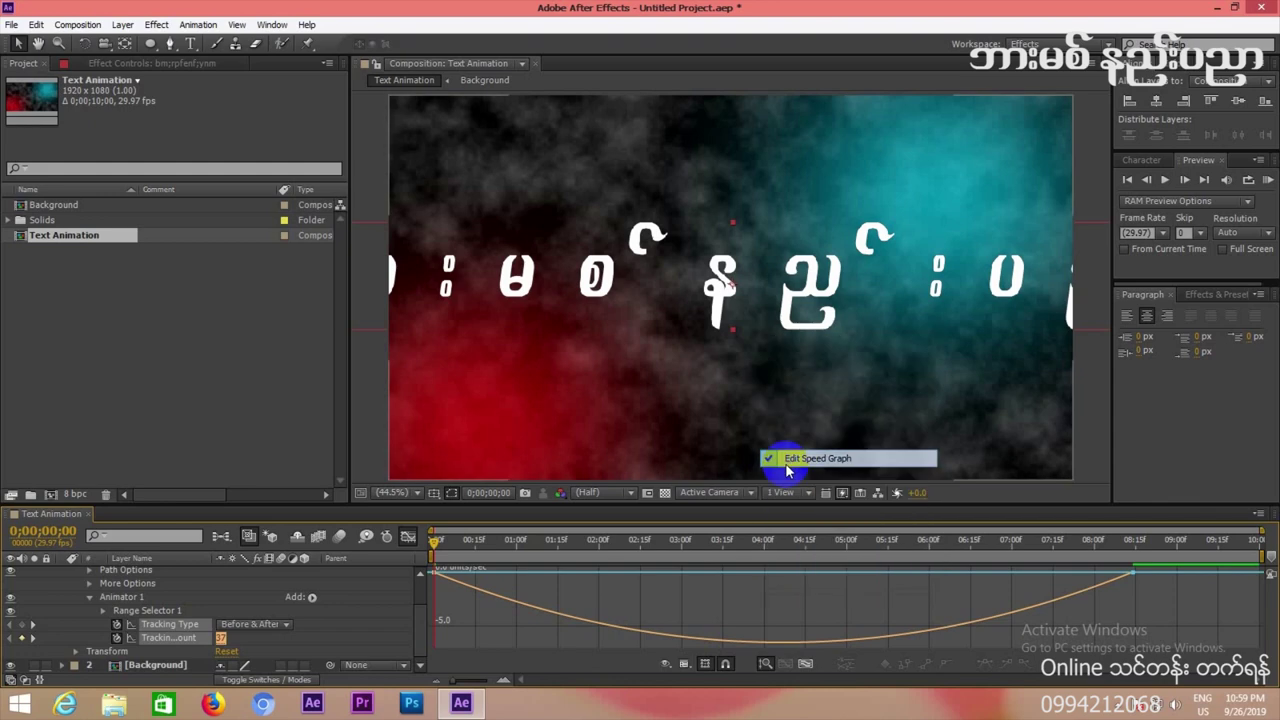
Reshape the tracking speed curve so the change peaks within the first two seconds and eases out slowly, and preview the animation.
click(357, 551)
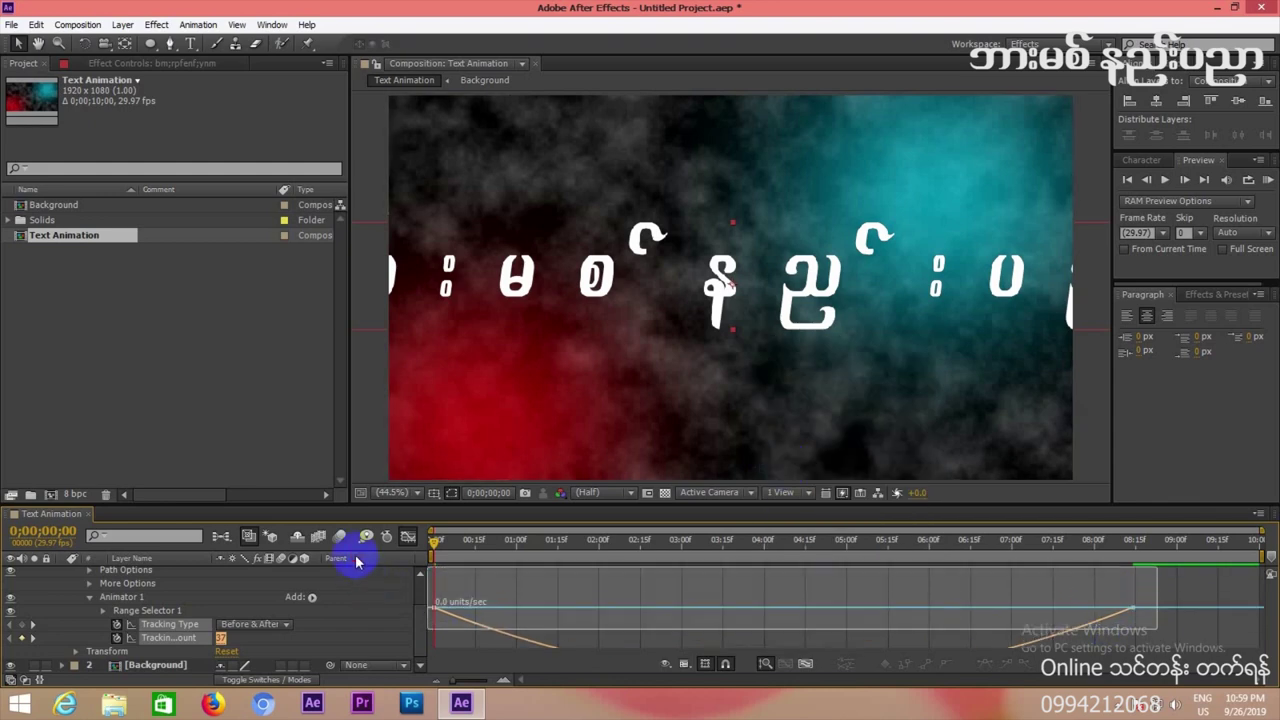
drag(1014, 583, 770, 585)
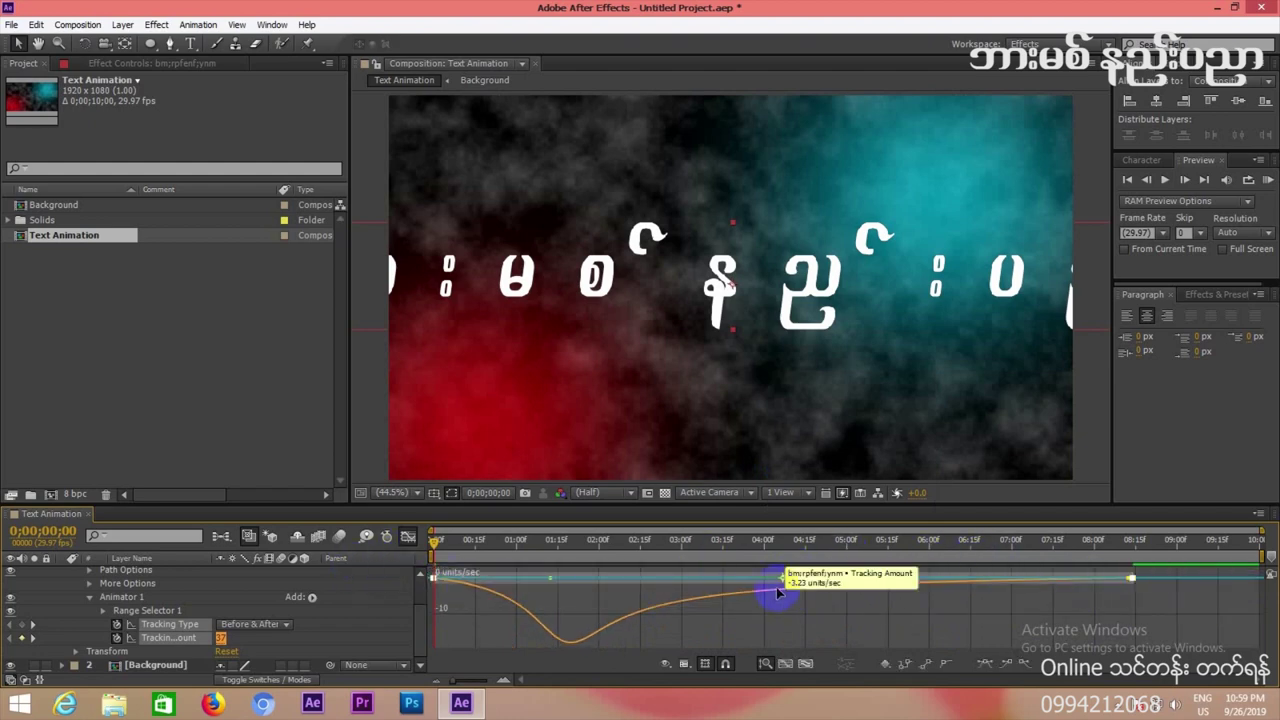
click(408, 538)
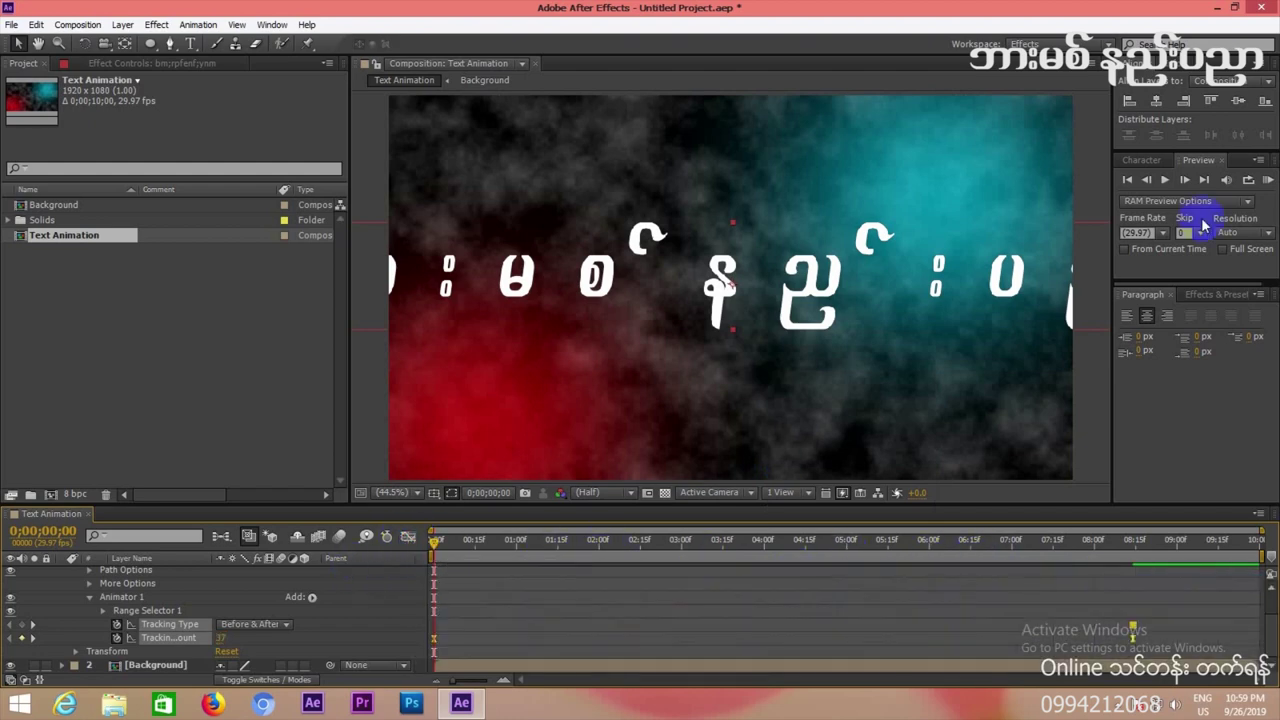
click(1264, 181)
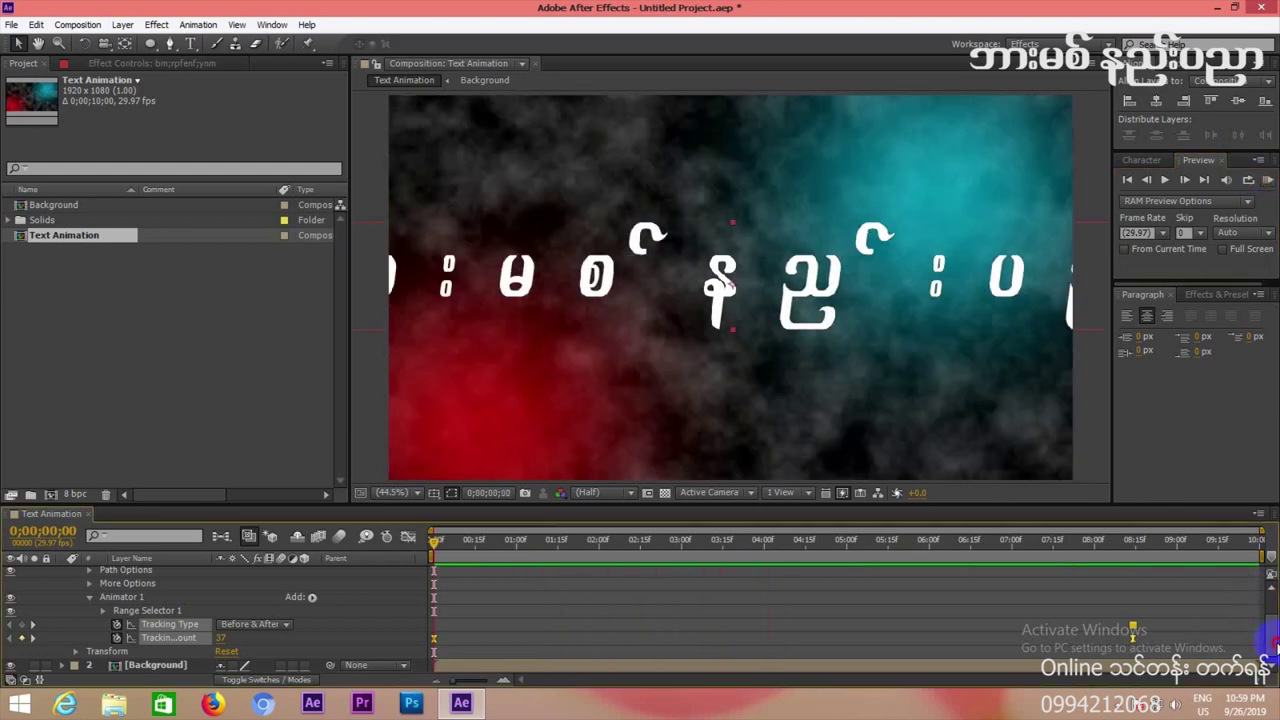
Collapse the title layer's properties and, at 0;00;04;03, add a Gradient Overlay layer style to it.
scroll(1260, 586, up, 3)
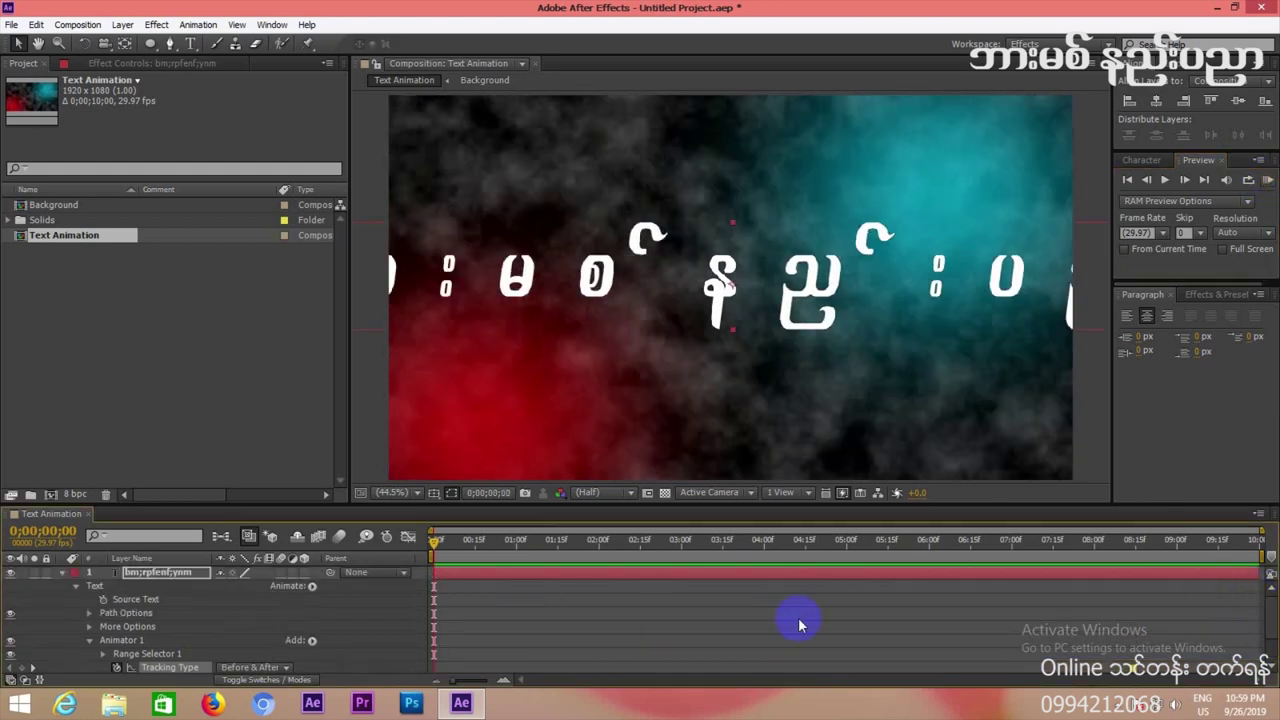
click(63, 575)
drag(590, 540, 771, 542)
click(735, 452)
click(800, 275)
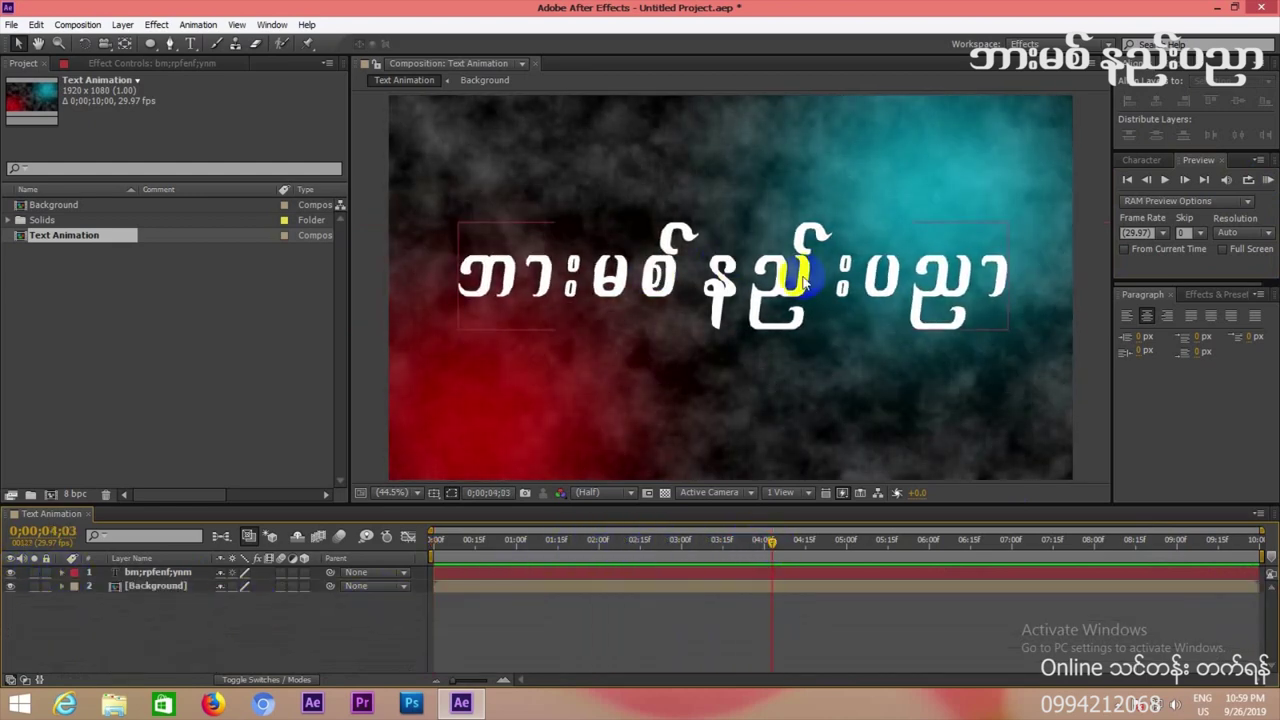
click(503, 292)
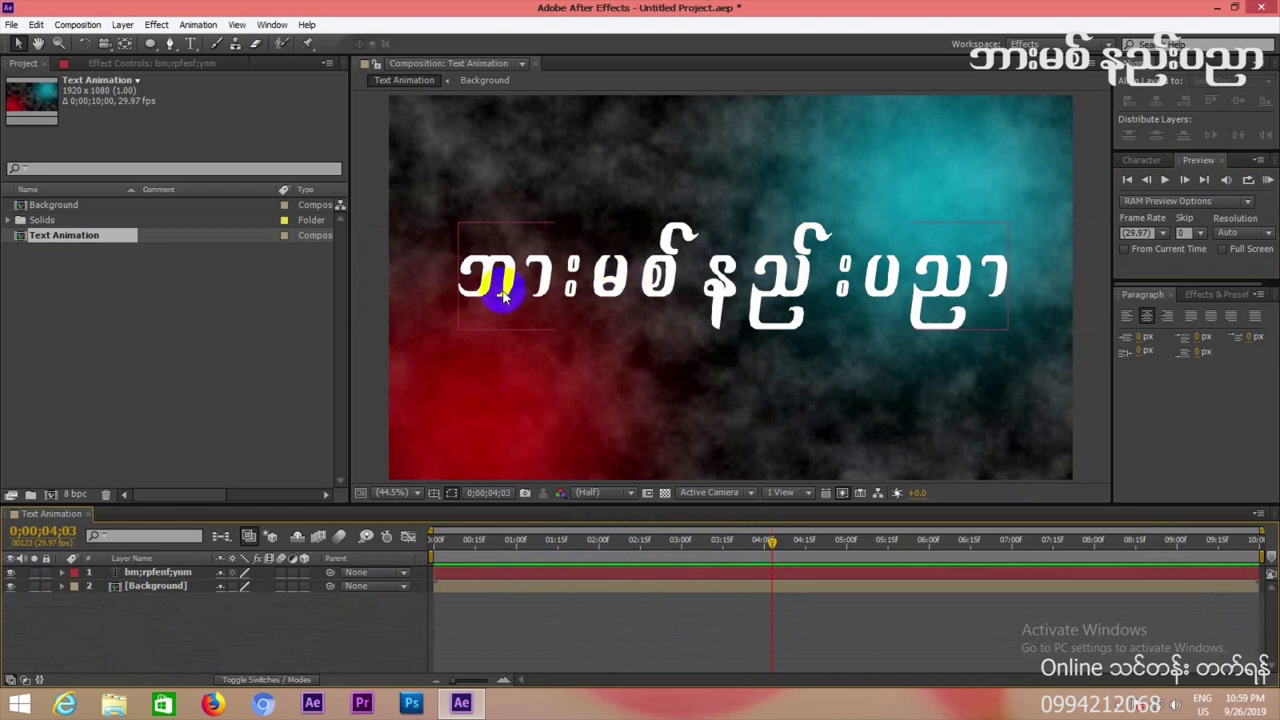
click(186, 577)
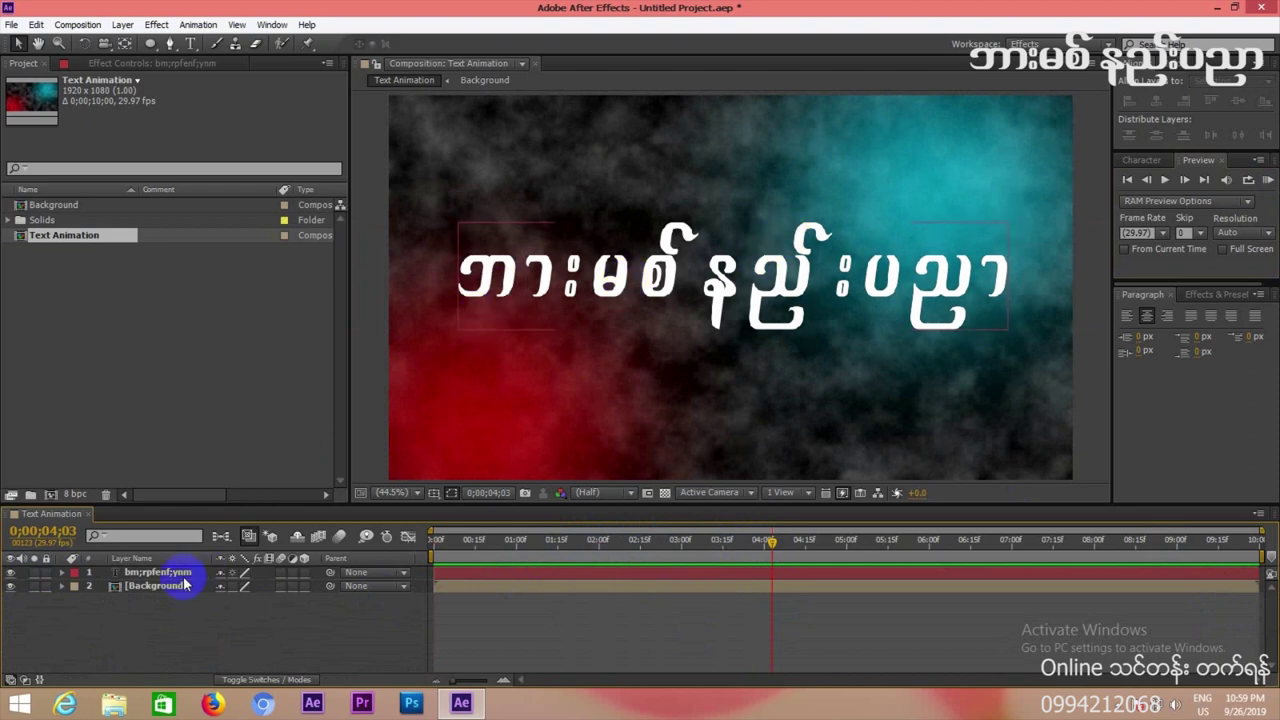
click(176, 578)
right_click(167, 580)
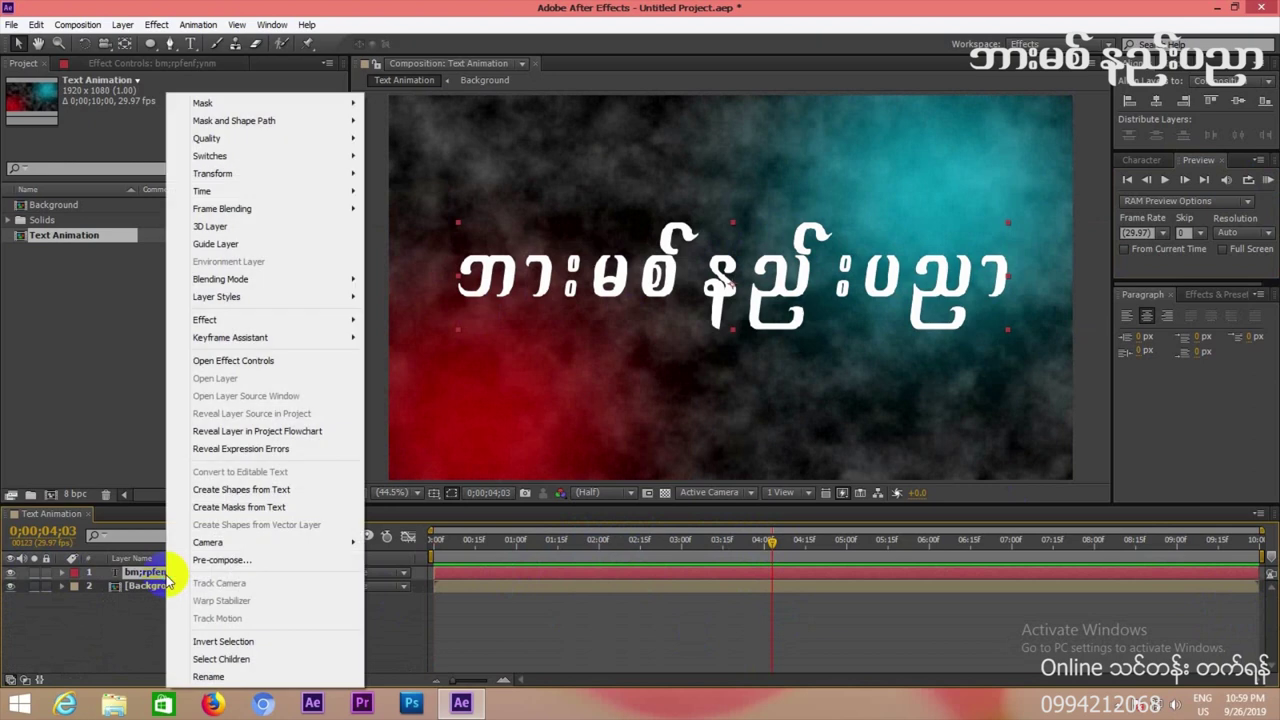
mouse_move(243, 296)
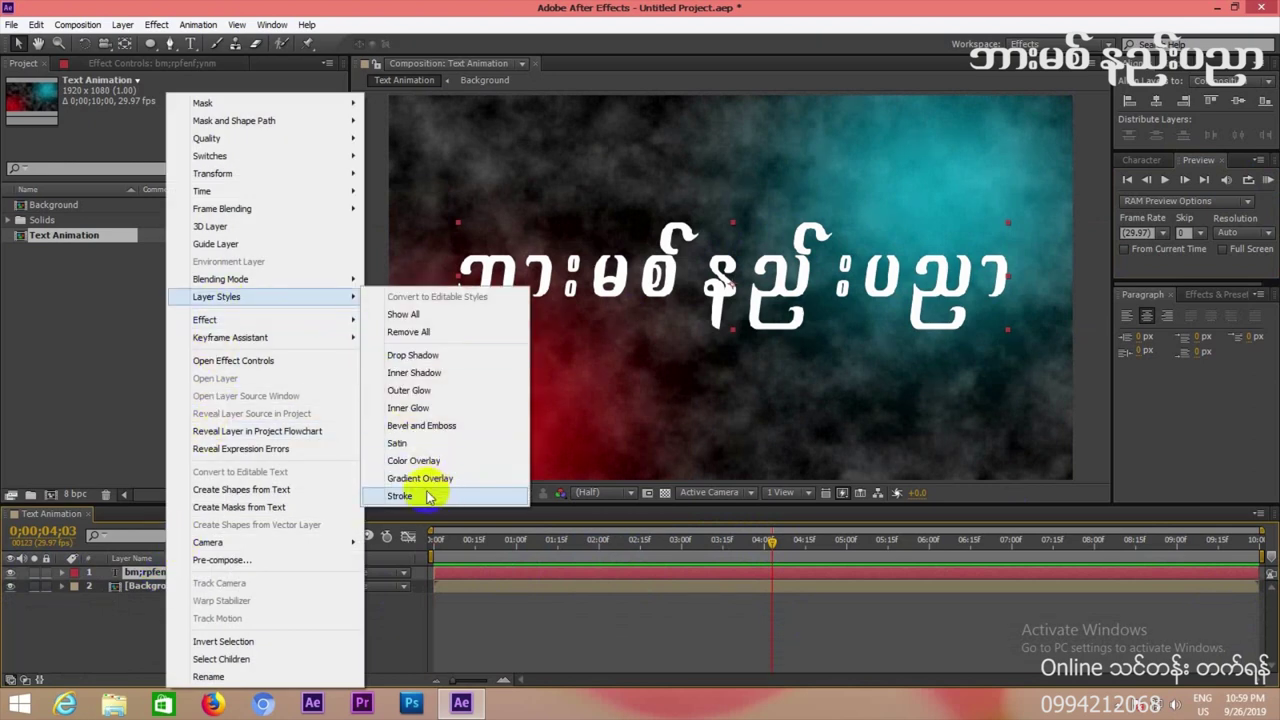
click(441, 486)
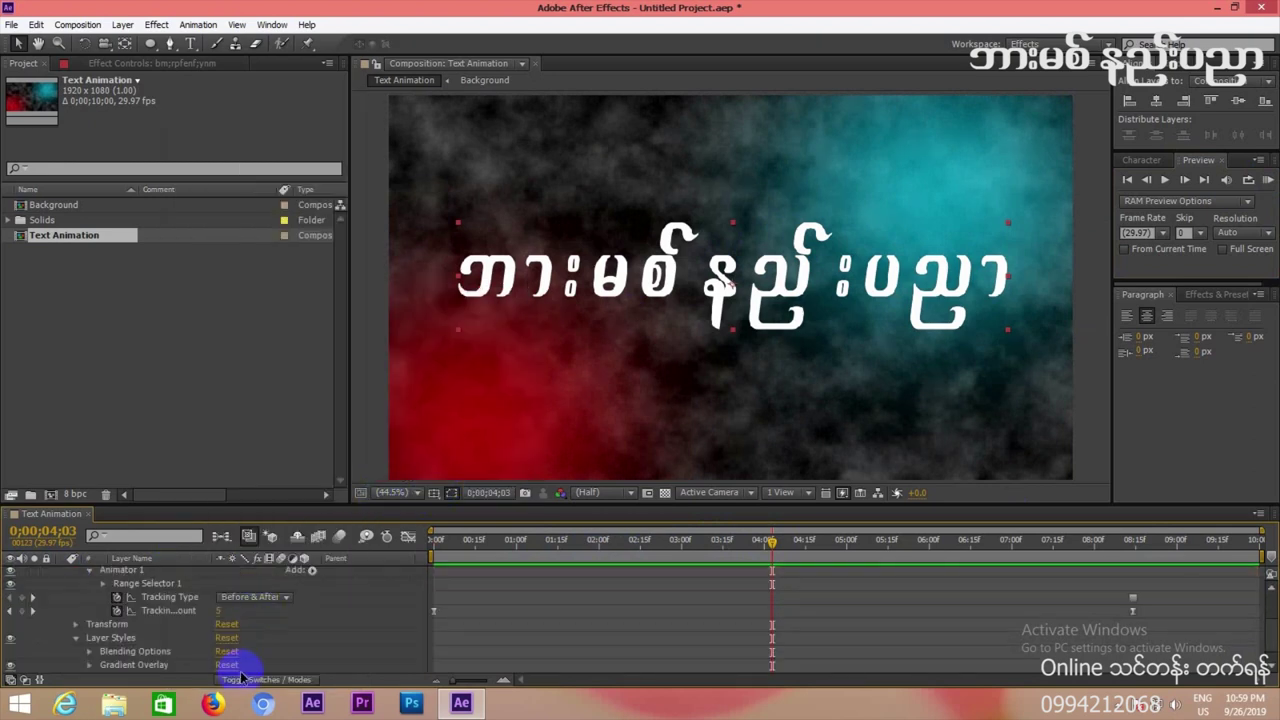
Edit the Gradient Overlay colors, setting the end stop to mid-grey, about 858585, and the start stop to about 7C7C7C.
click(89, 665)
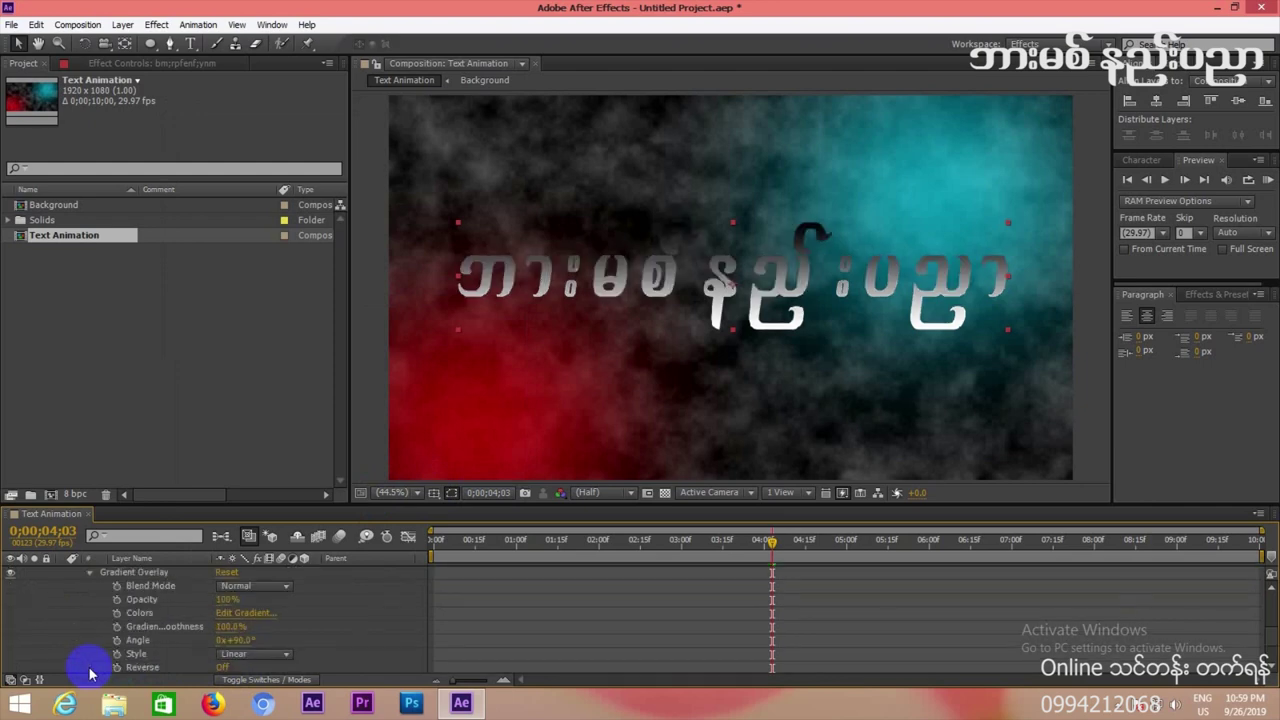
click(243, 612)
drag(736, 387, 453, 383)
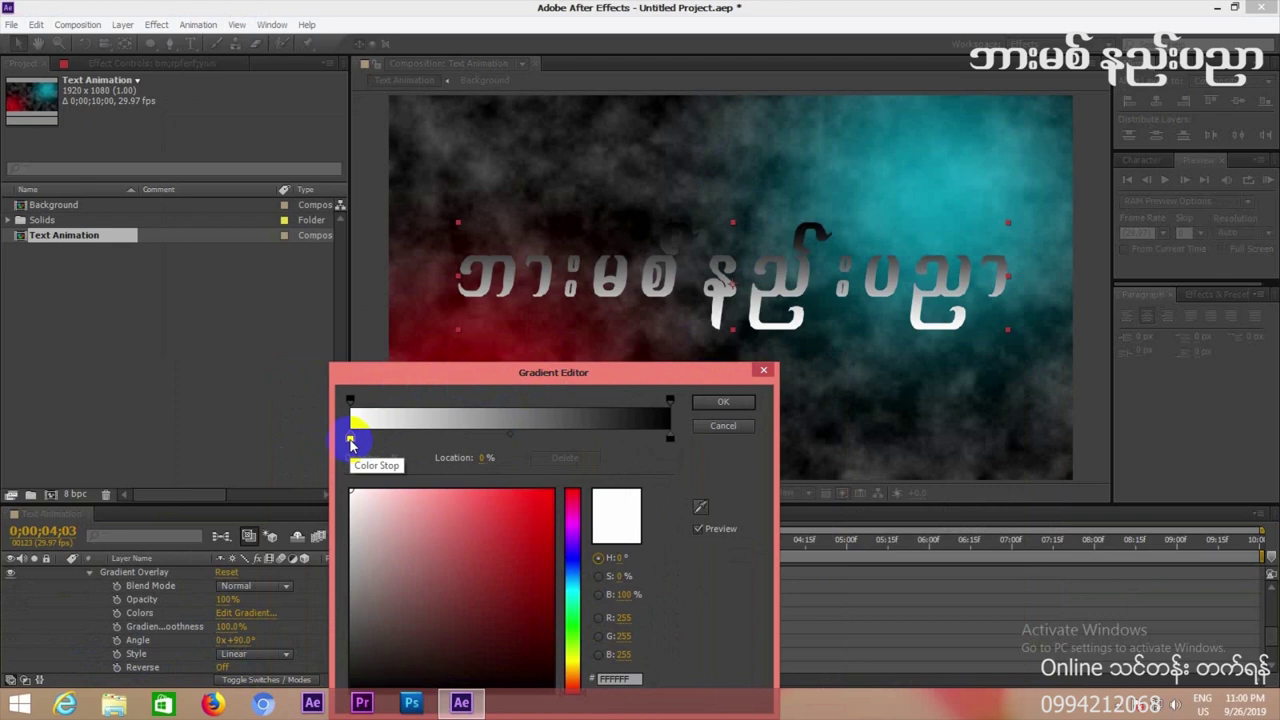
drag(366, 491, 346, 485)
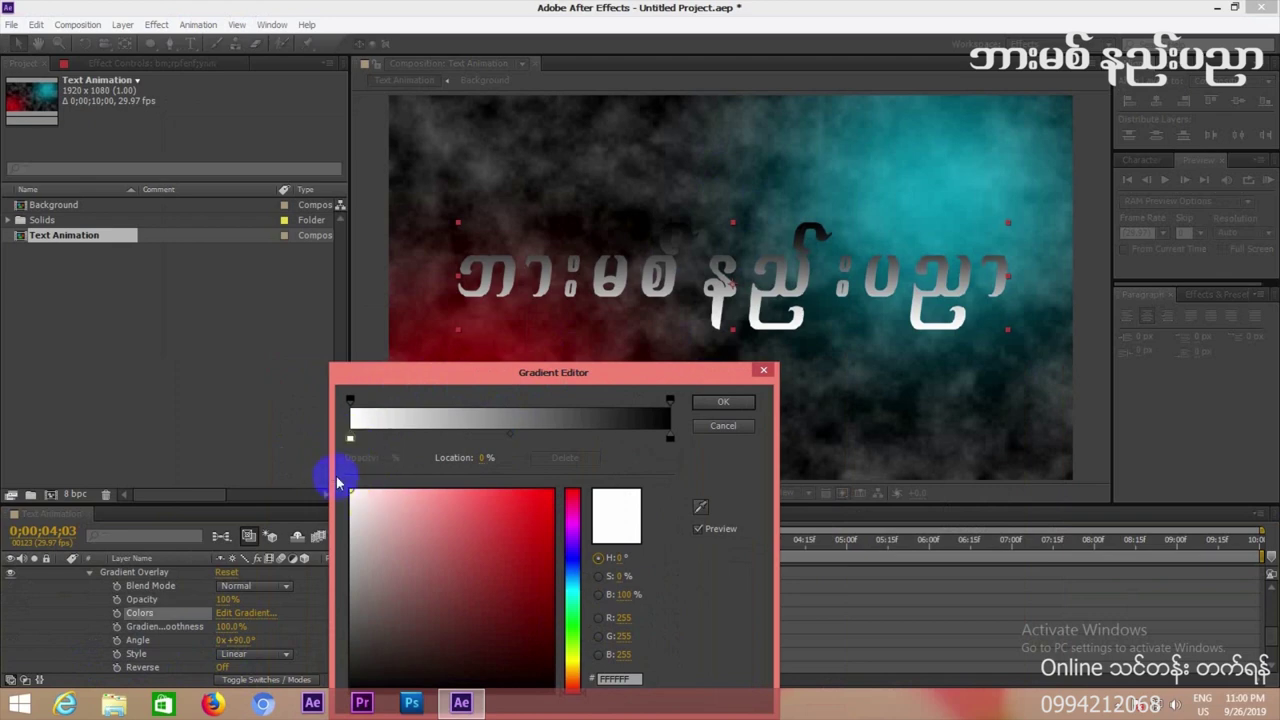
click(670, 439)
drag(423, 532, 335, 490)
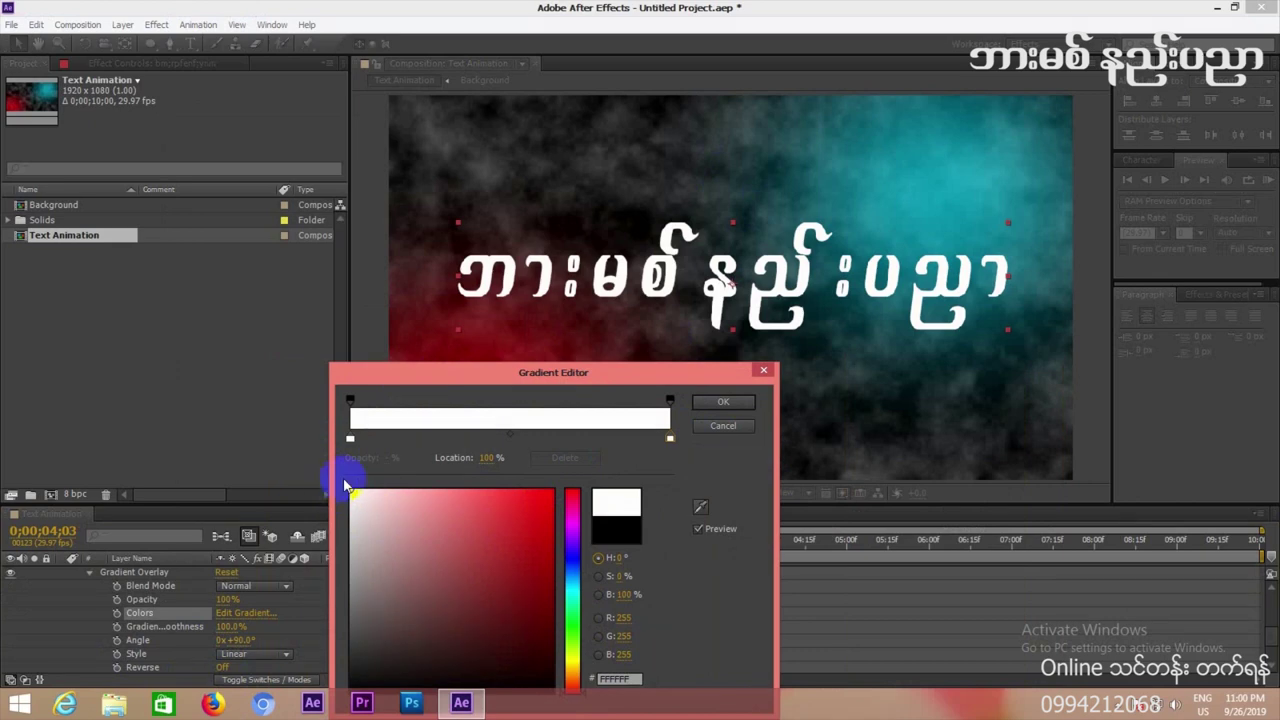
click(669, 440)
drag(380, 546, 327, 581)
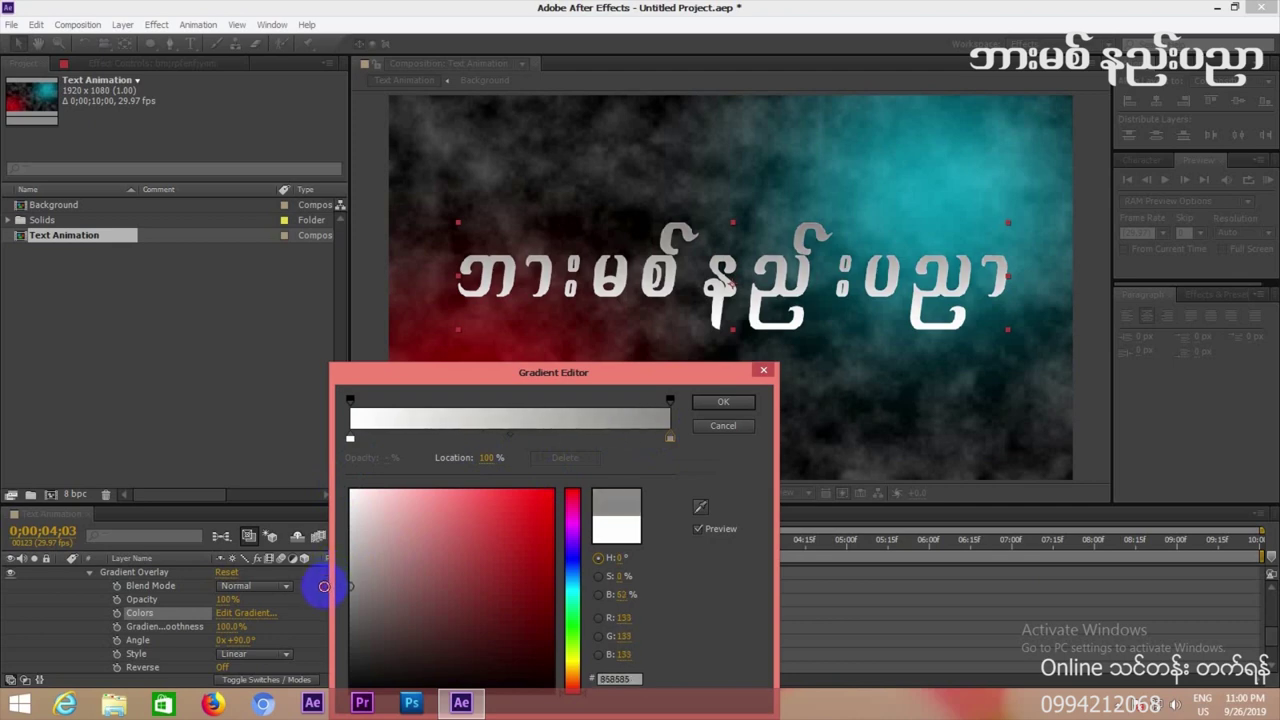
click(350, 438)
drag(355, 492, 336, 594)
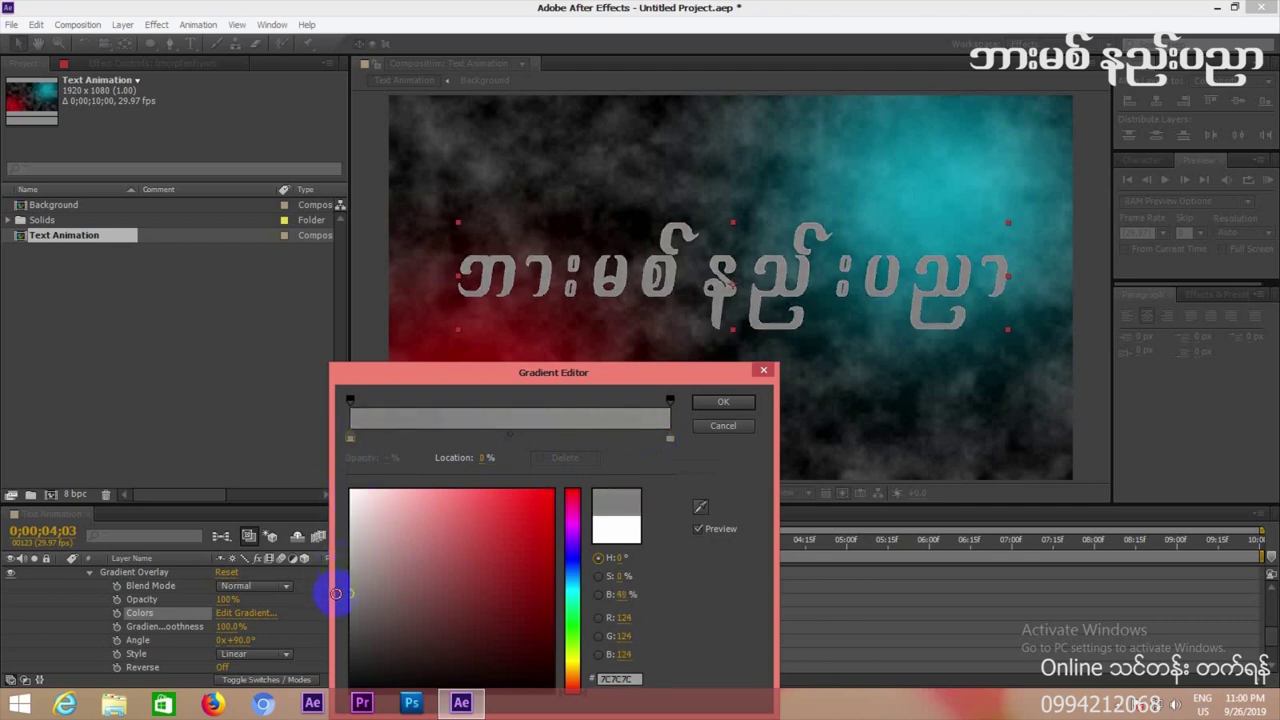
Add a white stop at about 54% to the title's gradient and pull the midpoints on both sides close to it.
click(522, 438)
drag(400, 500, 271, 440)
drag(593, 437, 550, 436)
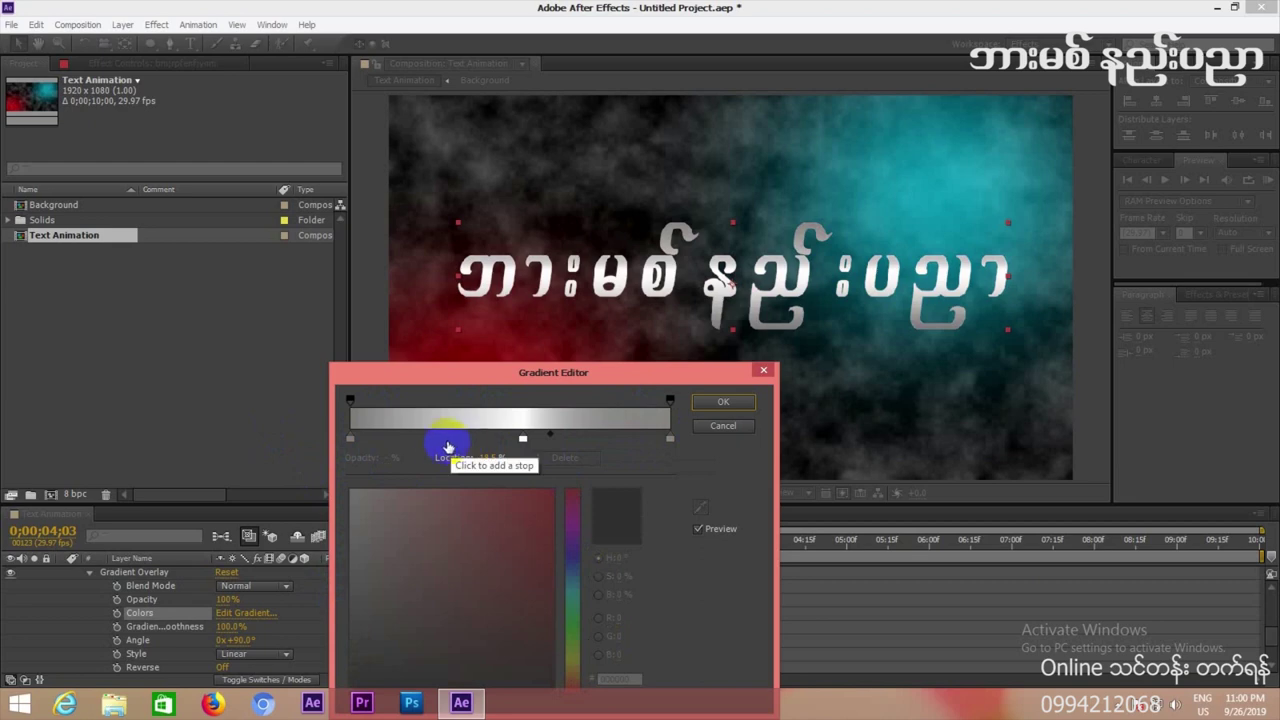
click(522, 438)
drag(440, 440, 512, 445)
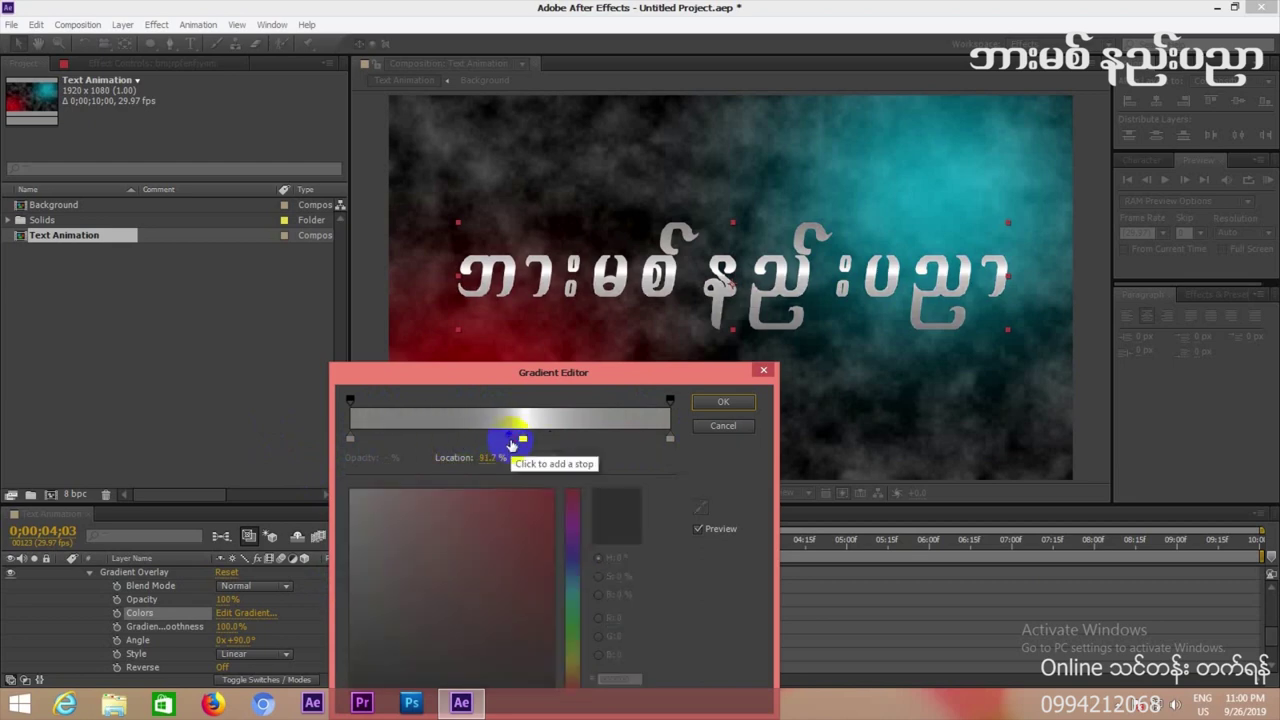
Fine-tune the midpoints around the white stop, setting the one toward the end stop to about 22%, and accept the gradient.
click(520, 439)
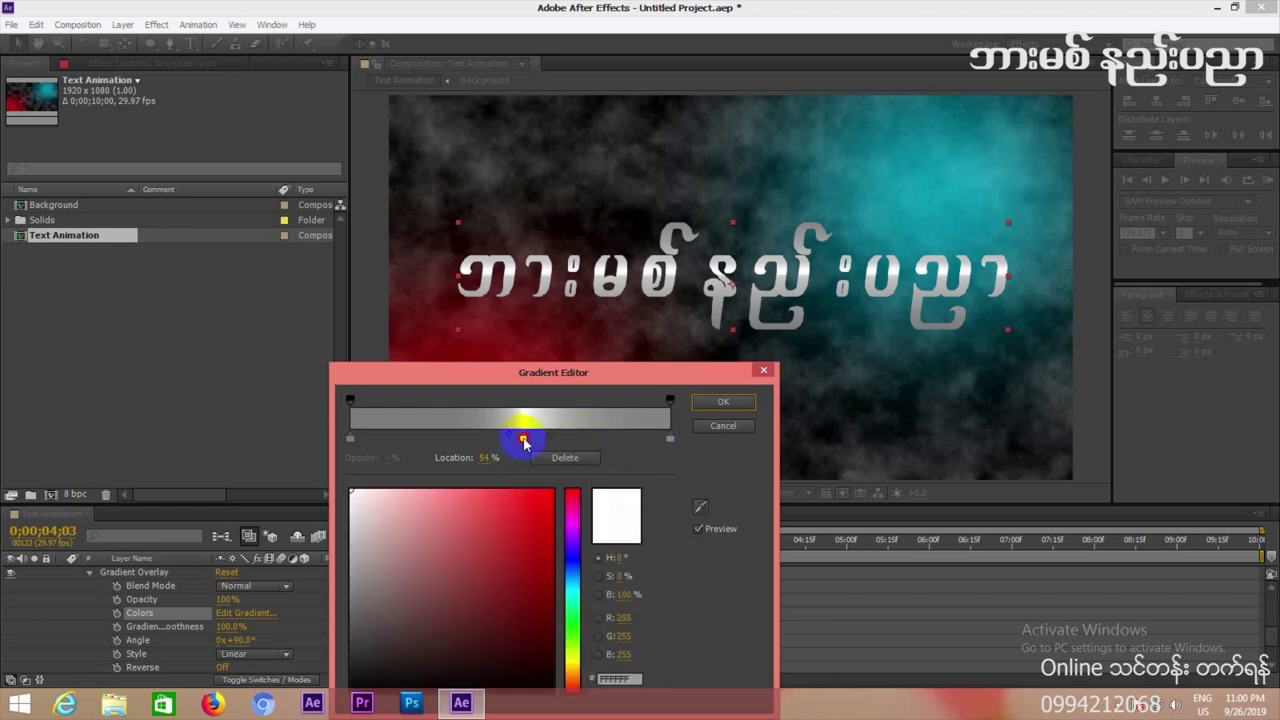
click(536, 440)
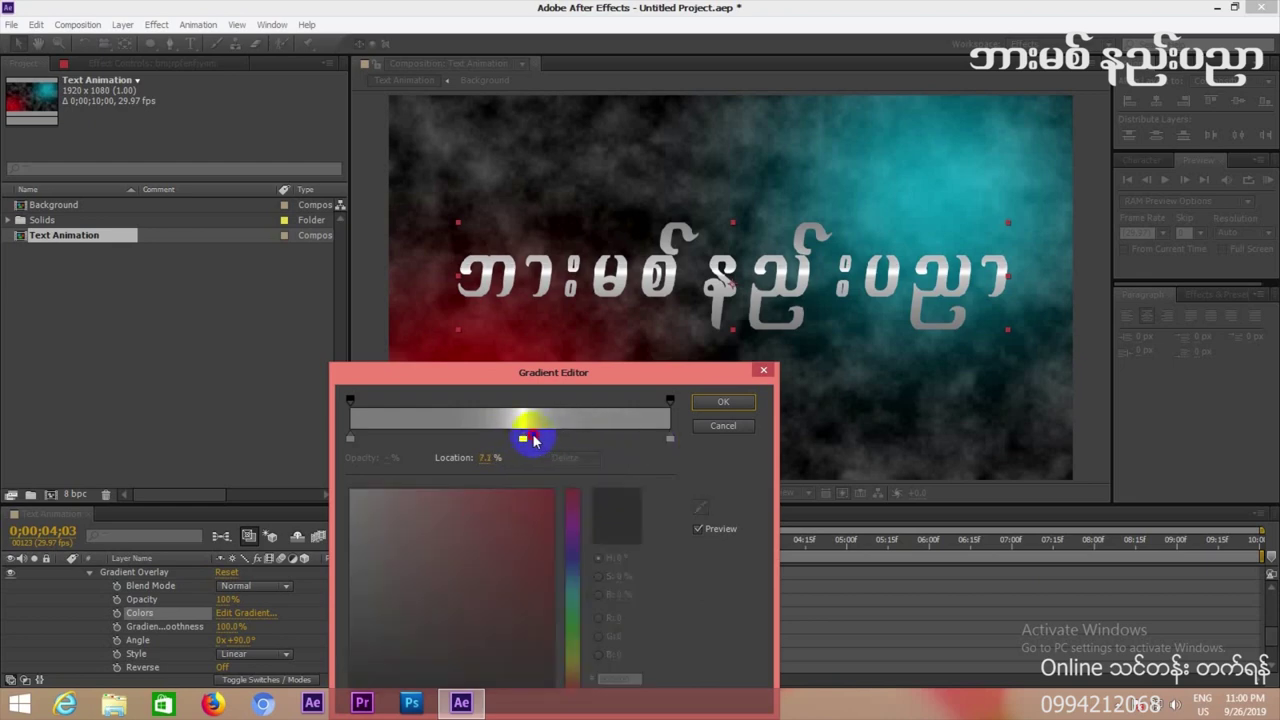
click(522, 438)
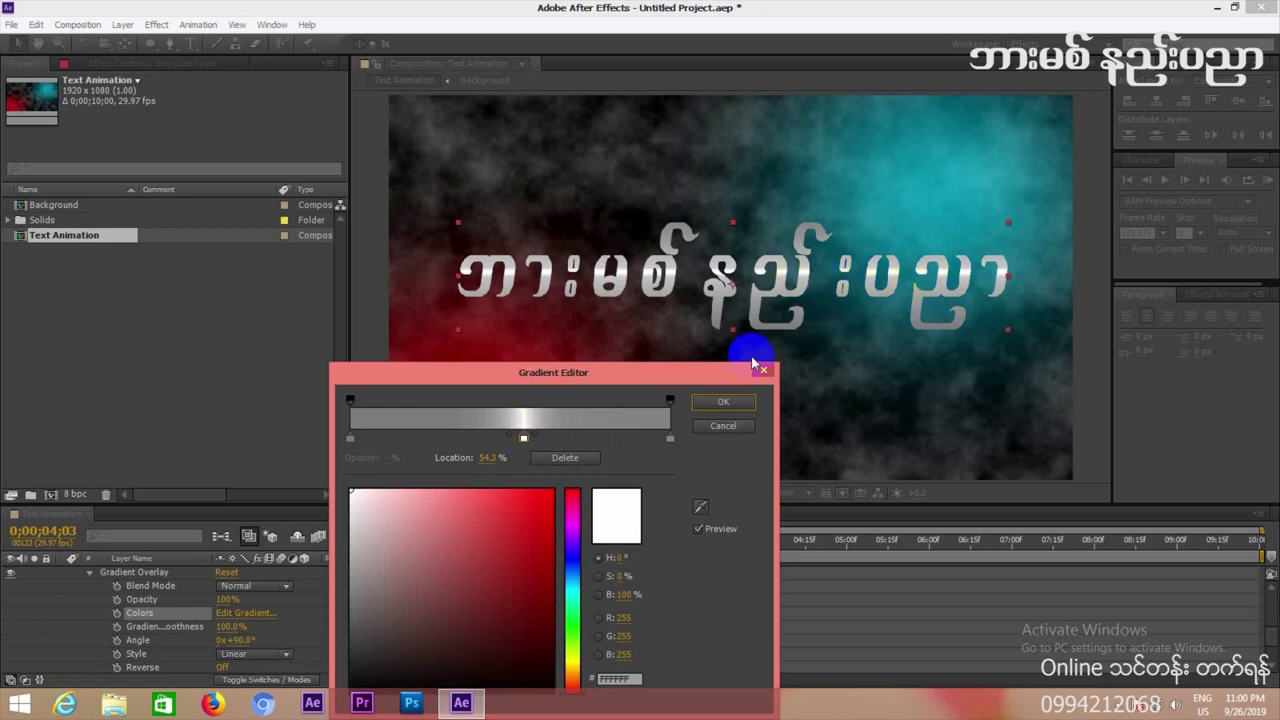
click(510, 441)
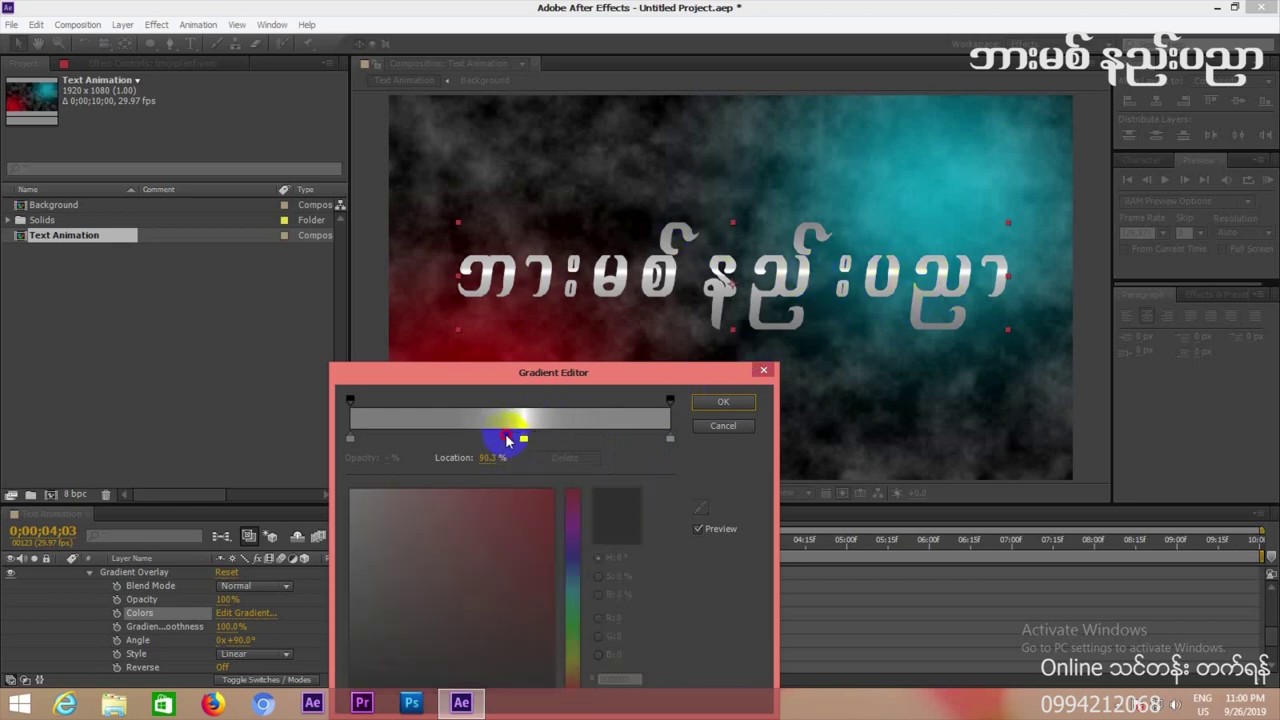
click(523, 439)
drag(539, 440, 557, 440)
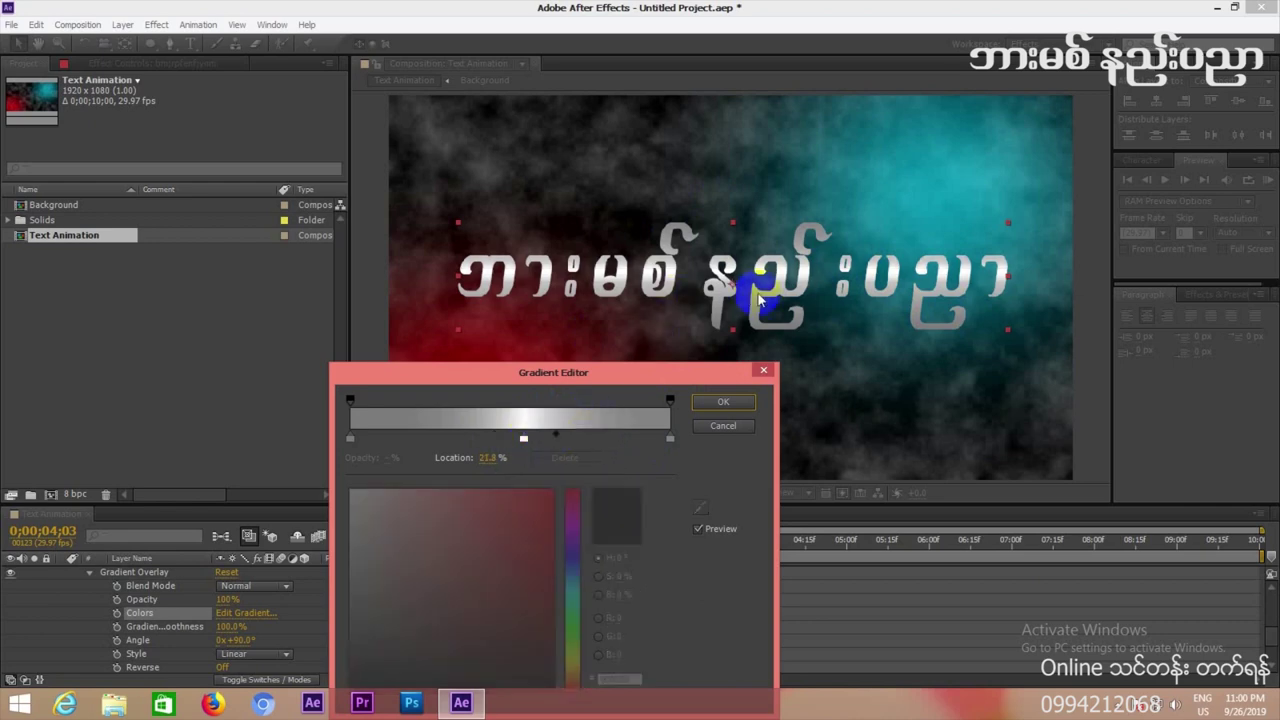
click(523, 439)
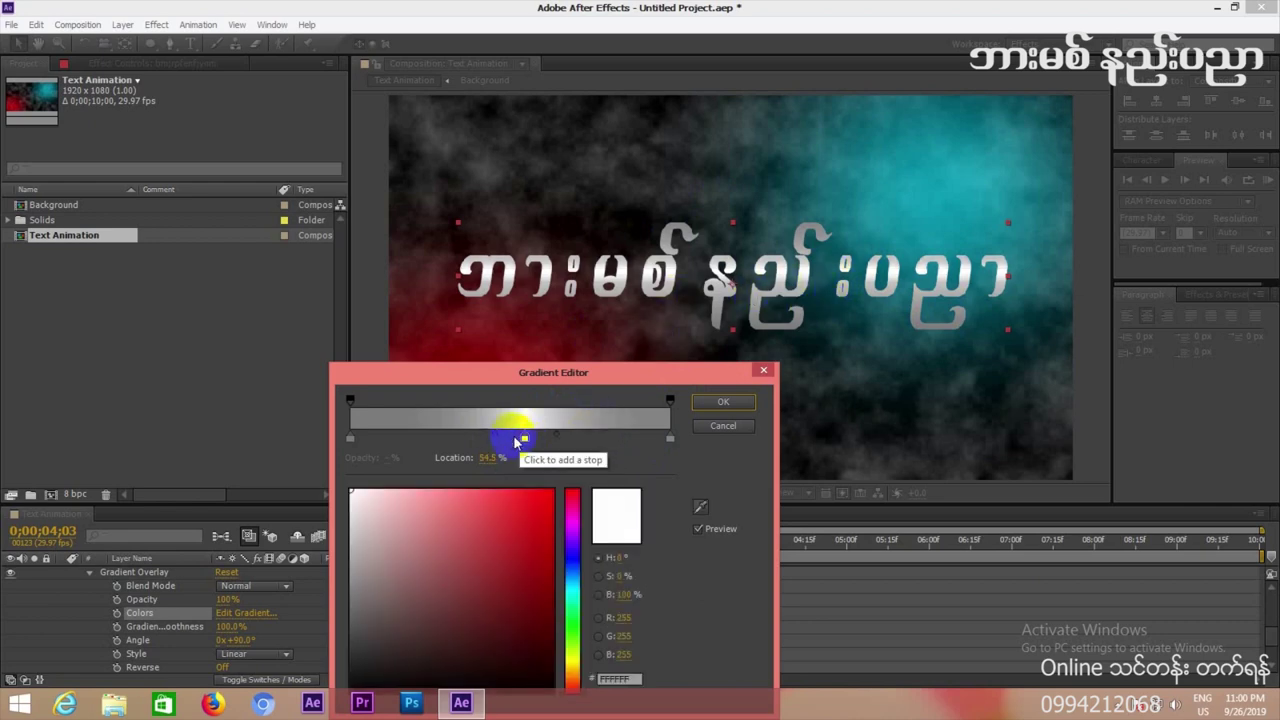
click(723, 404)
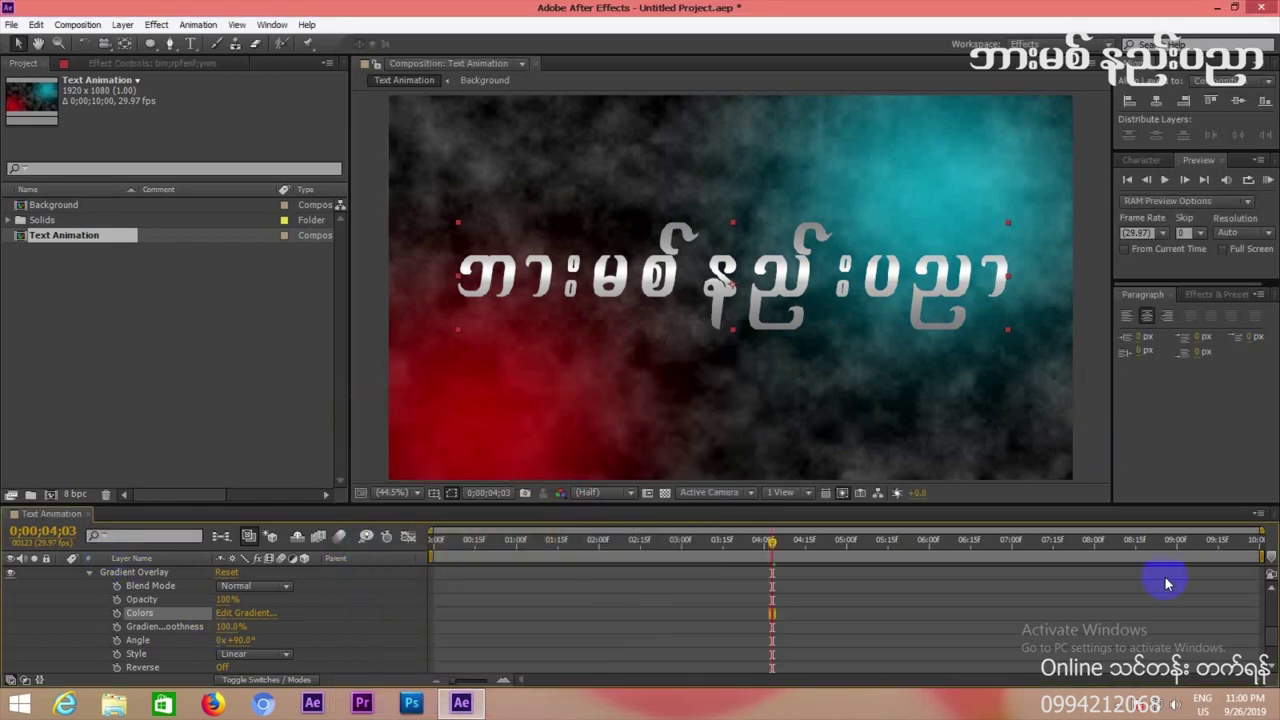
Collapse the title layer's properties, return to 0;00;00;00 and duplicate the title layer.
scroll(1265, 620, up, 5)
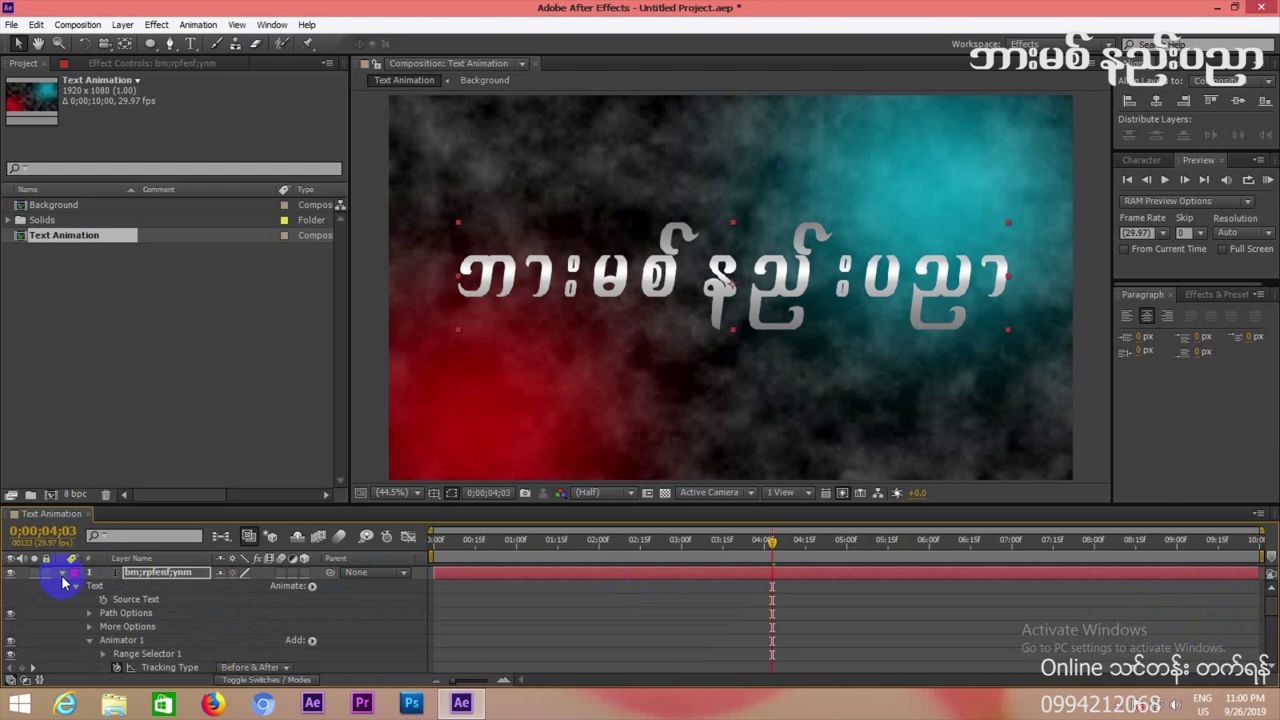
click(61, 574)
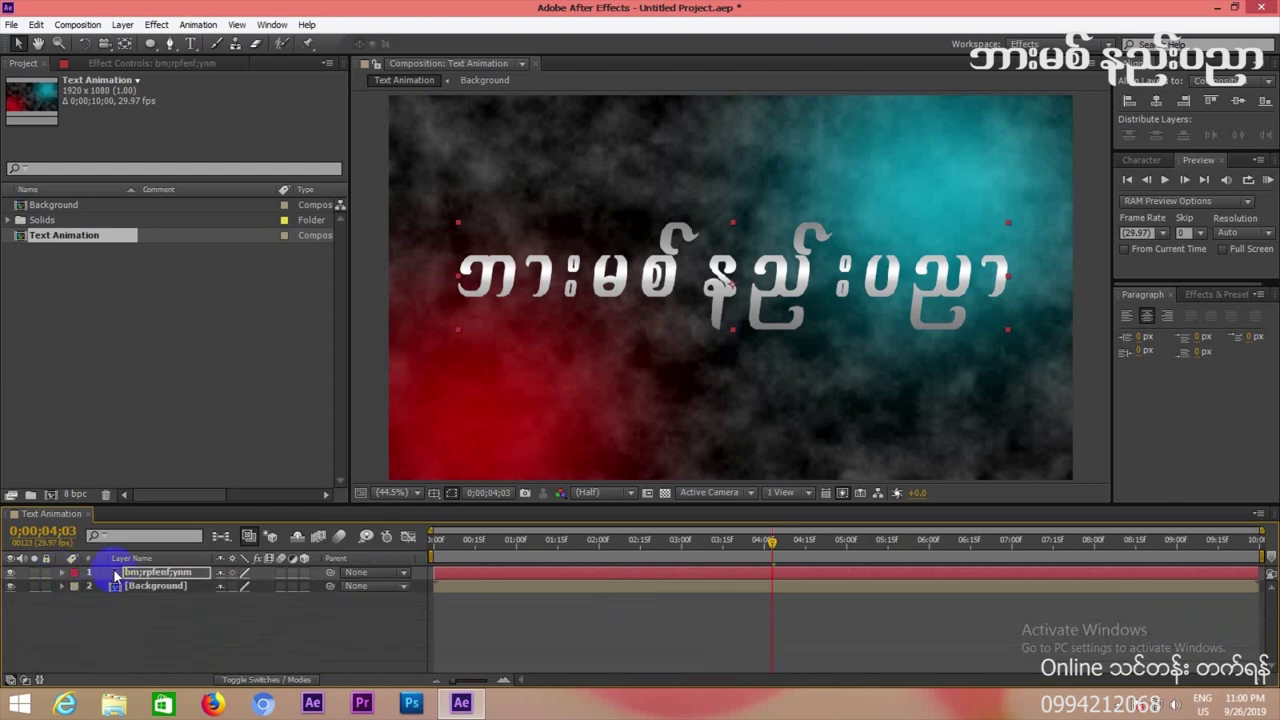
drag(450, 558, 405, 557)
click(451, 573)
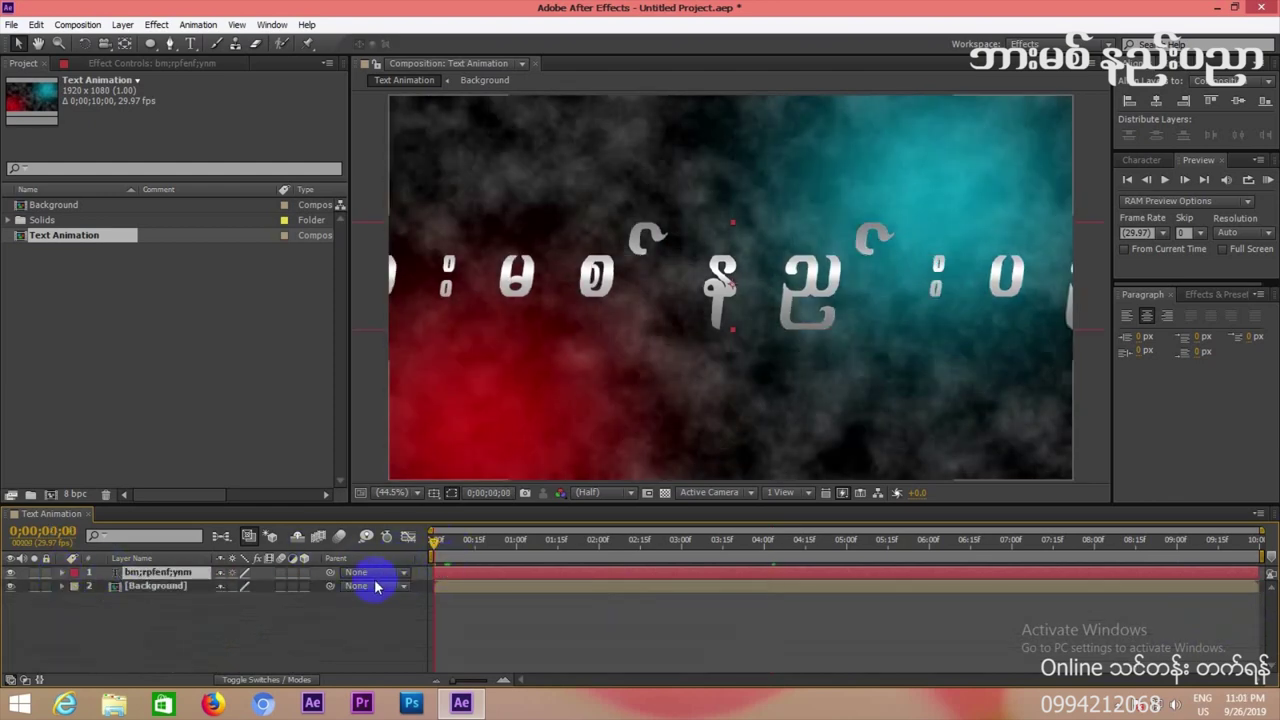
key(ctrl+d)
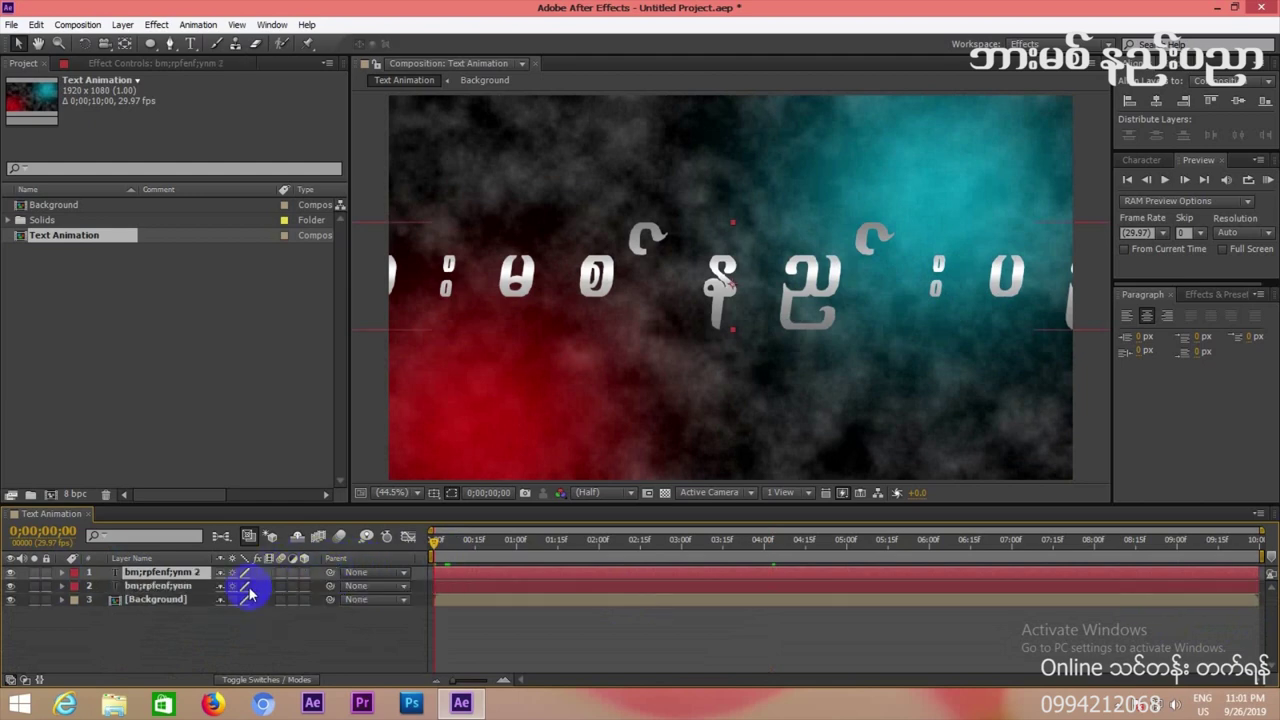
At 0;00;03;10, enlarge the duplicate title layer very slightly and check its letter edges at 100% magnification.
drag(437, 545, 712, 570)
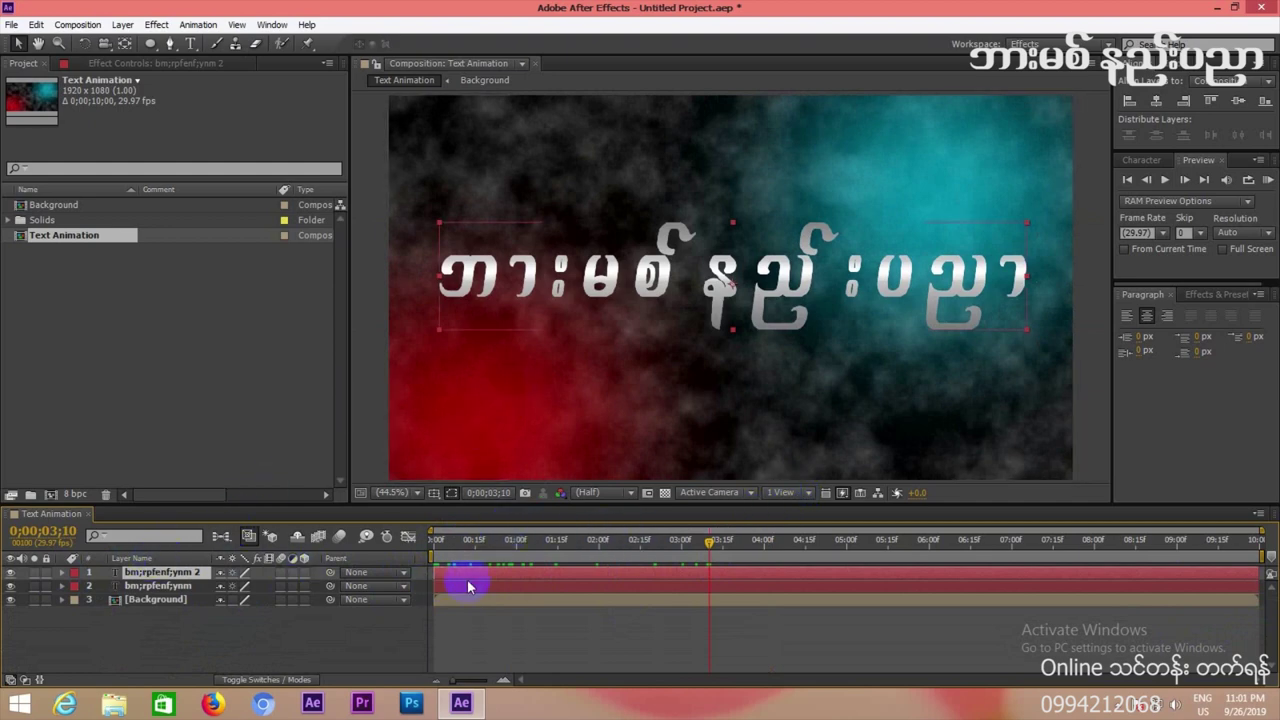
shift+click(158, 595)
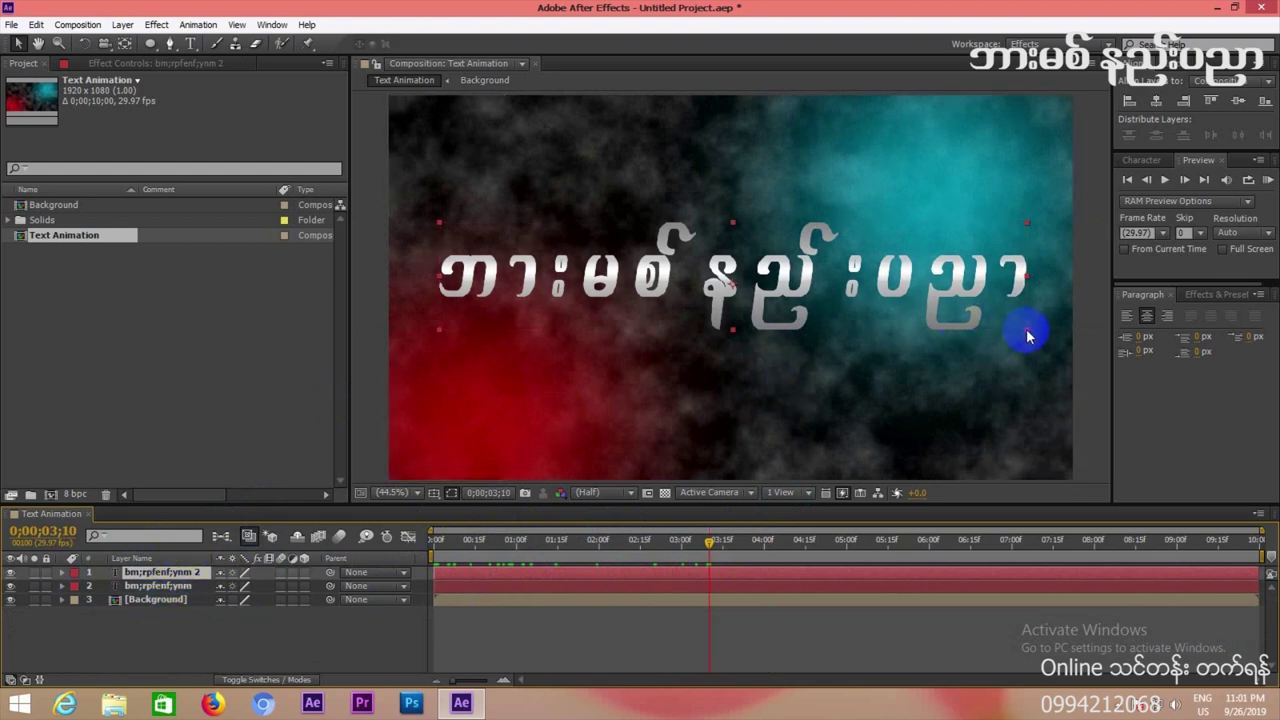
drag(1028, 334, 1033, 334)
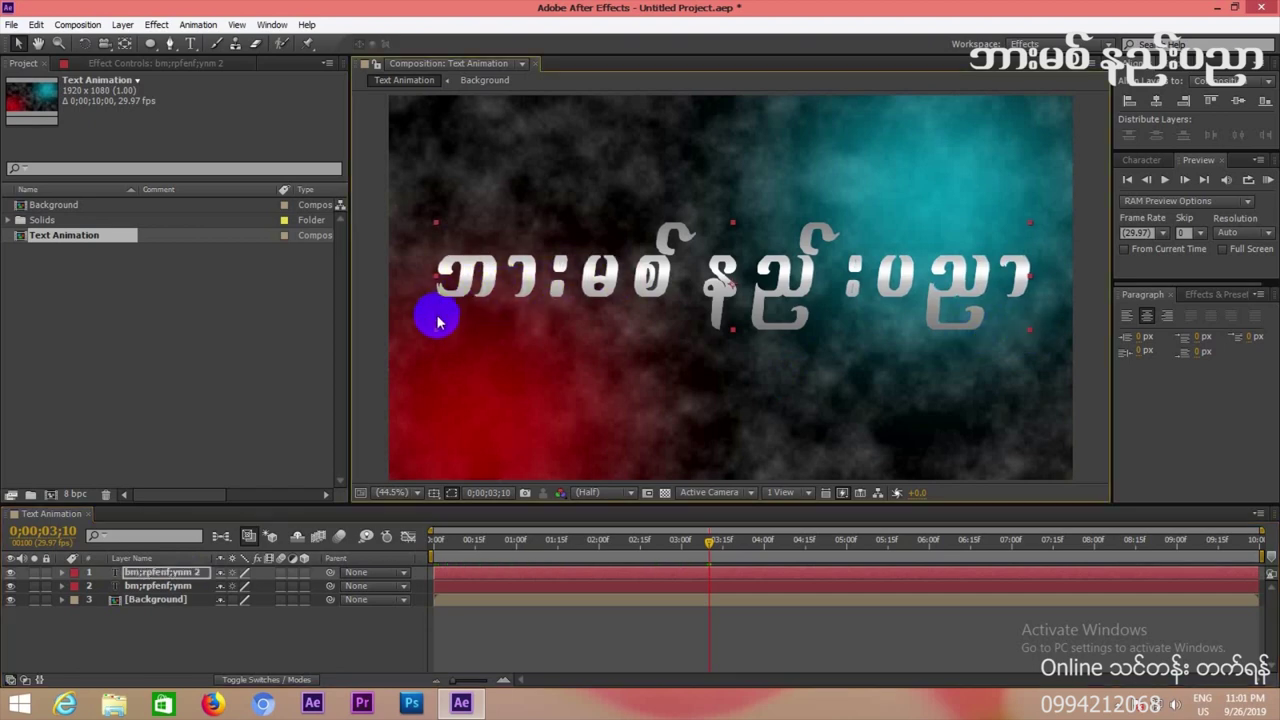
click(388, 492)
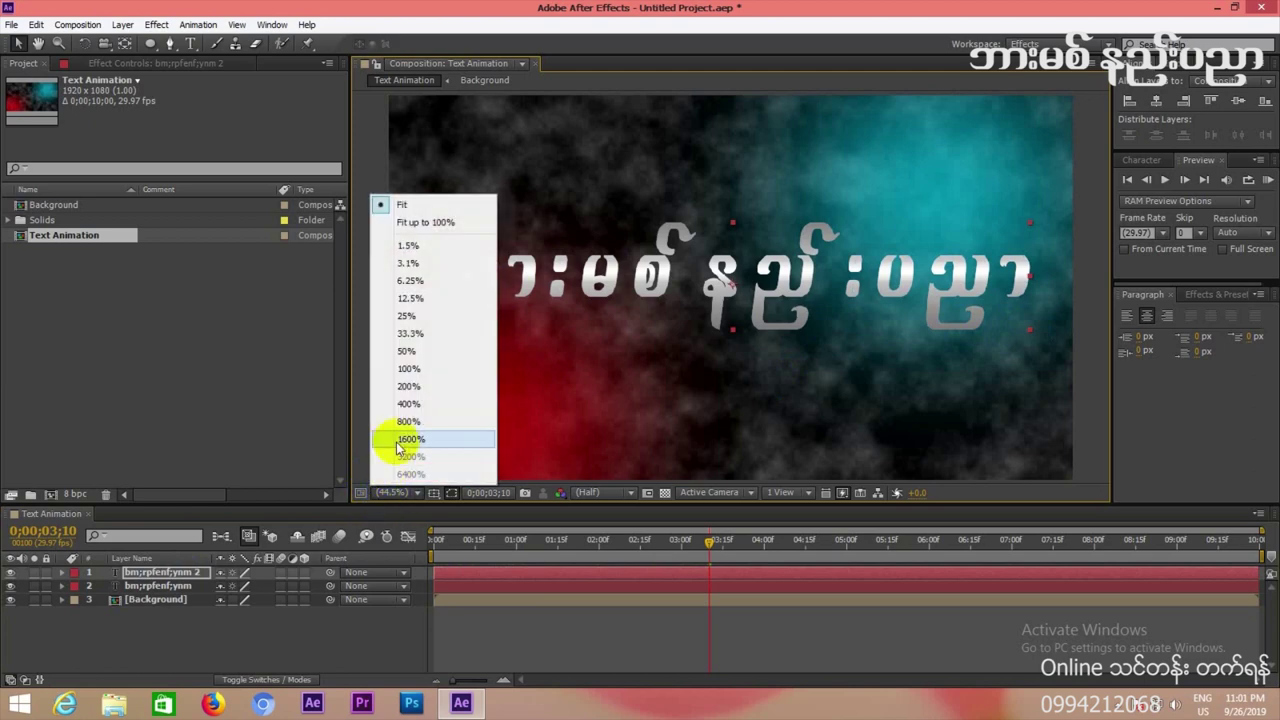
click(409, 369)
drag(414, 371, 855, 340)
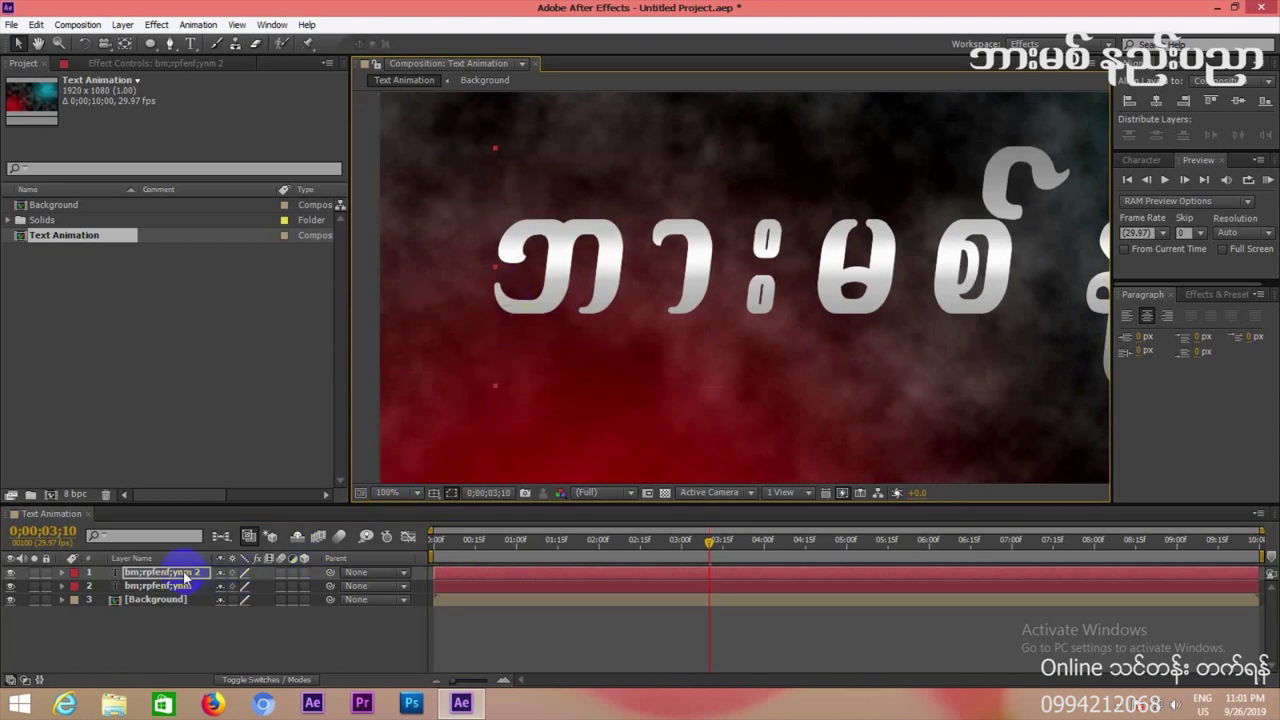
Edit the duplicate title's Gradient Overlay colors, making both end stops white FFFFFF and the middle stop grey, about 777777.
click(62, 573)
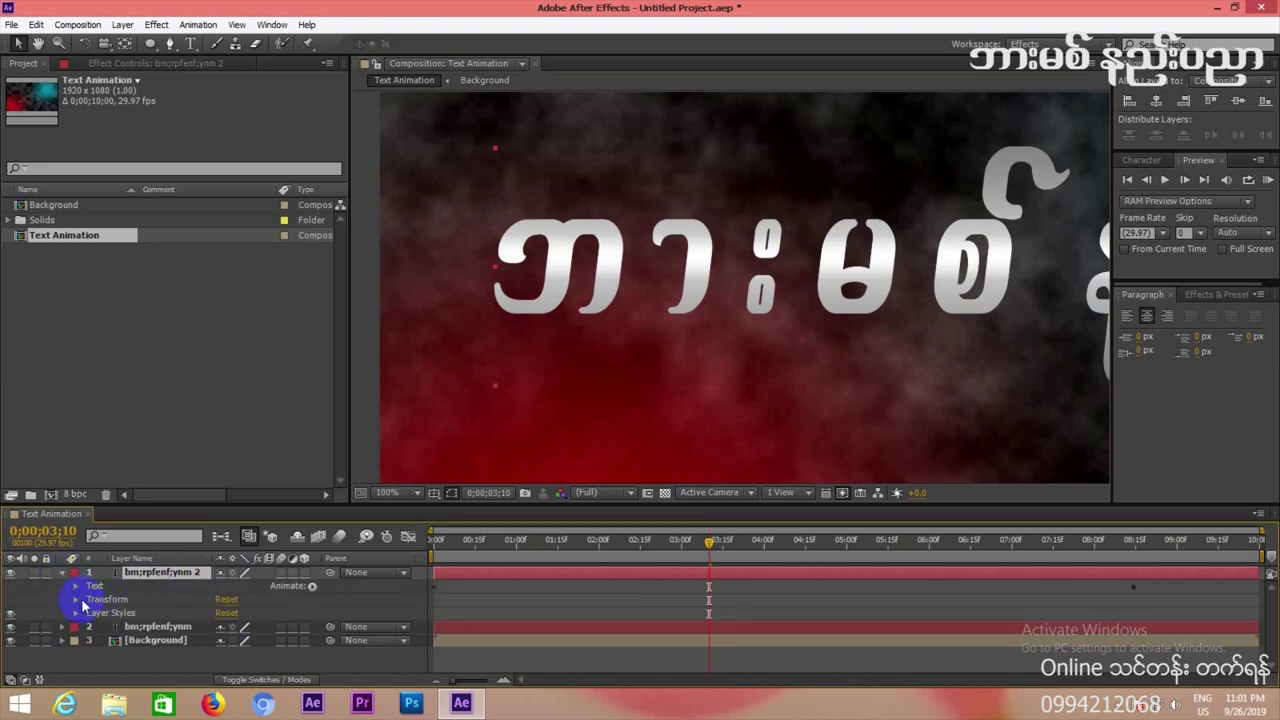
click(76, 613)
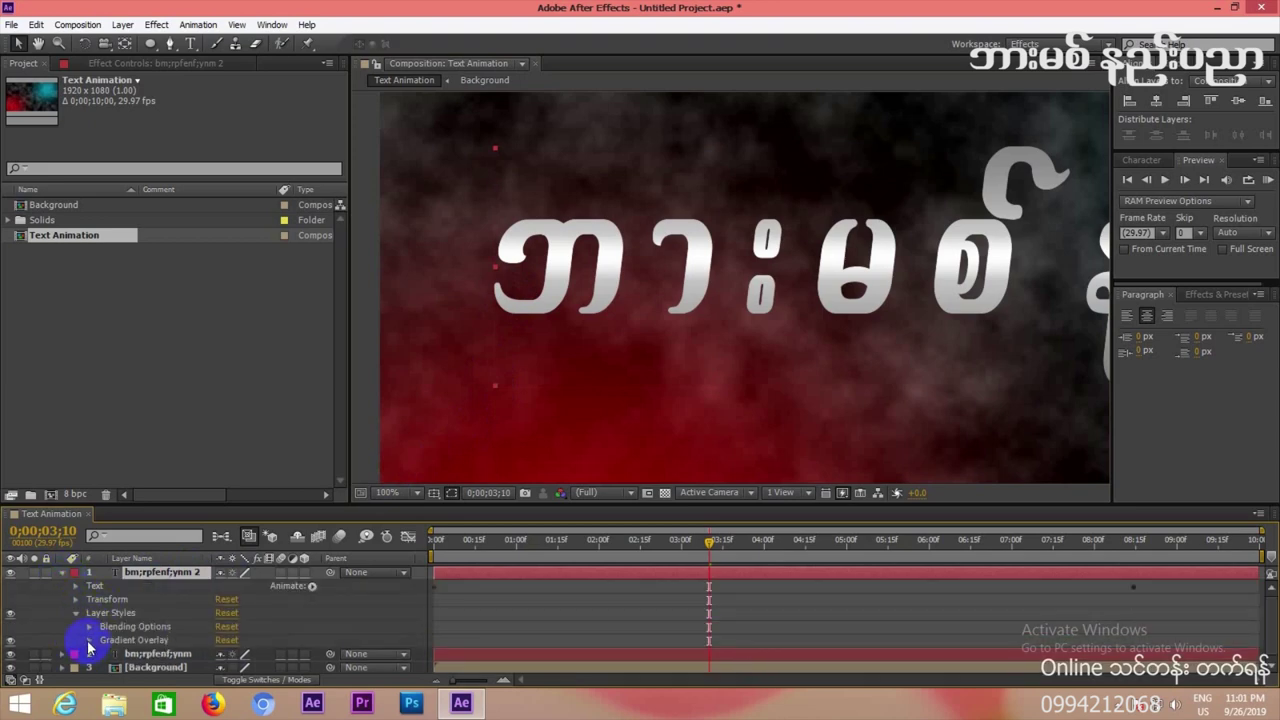
click(89, 641)
click(230, 614)
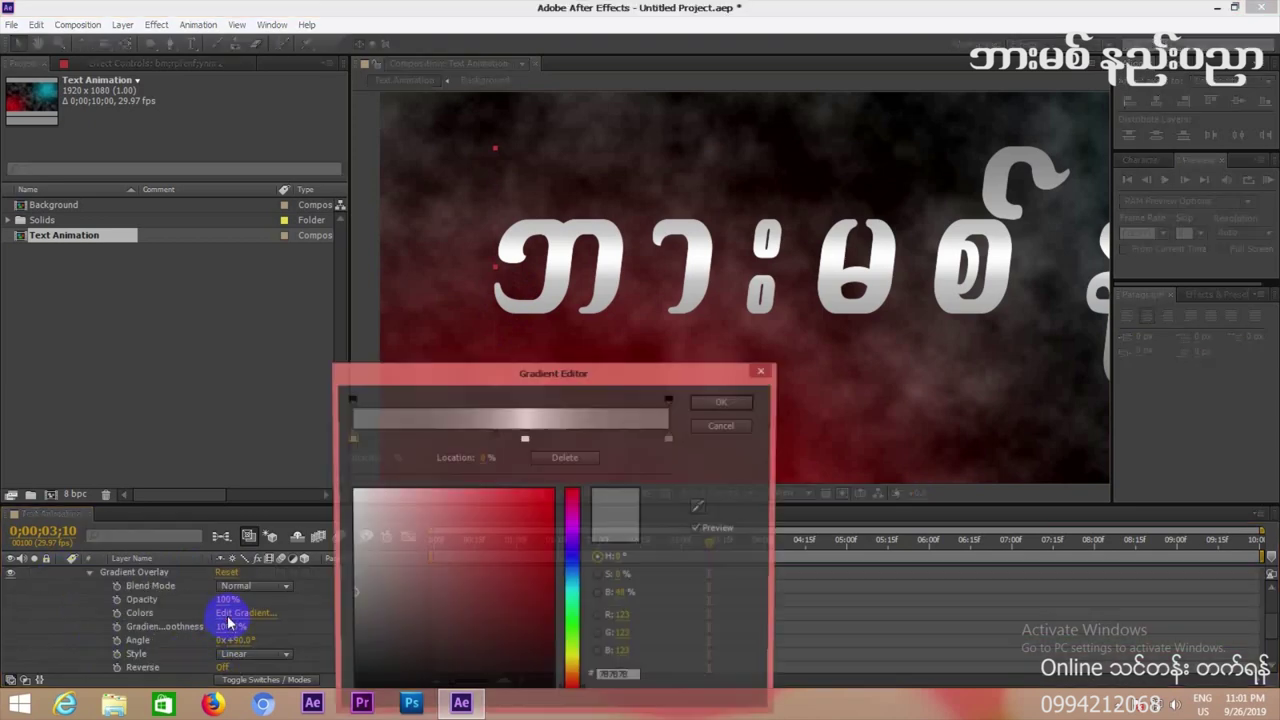
click(349, 440)
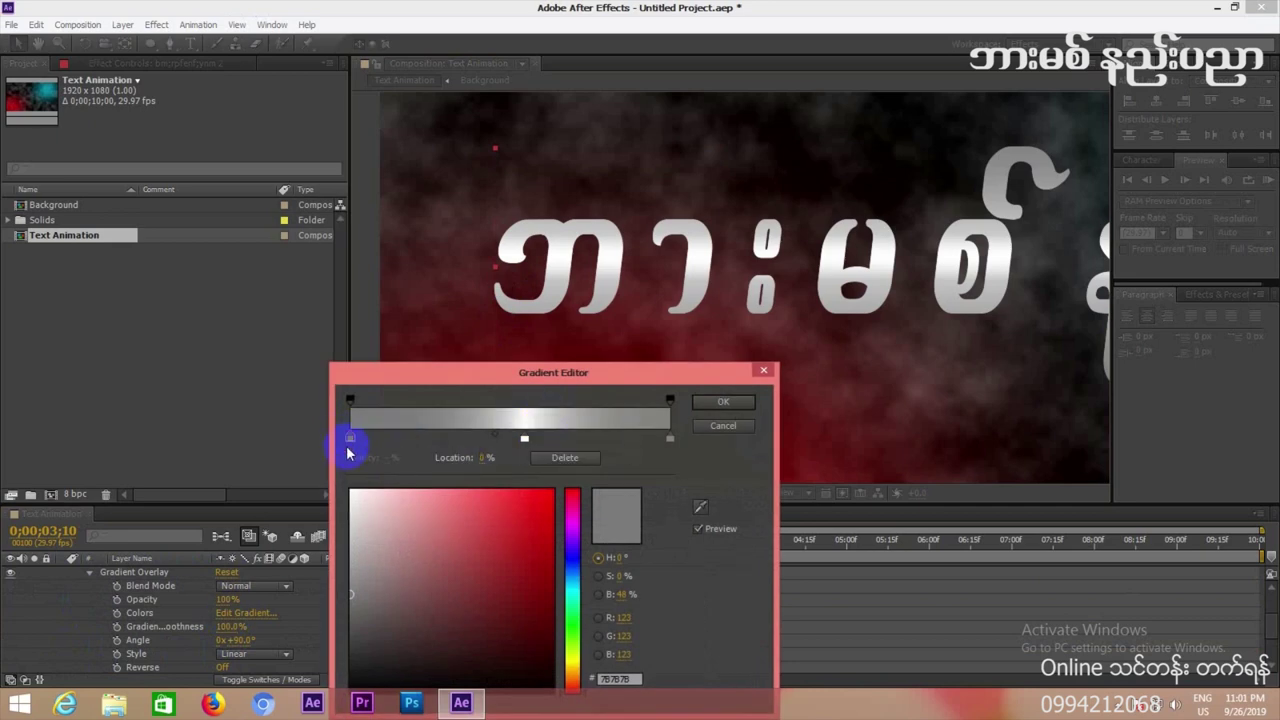
drag(363, 514, 350, 489)
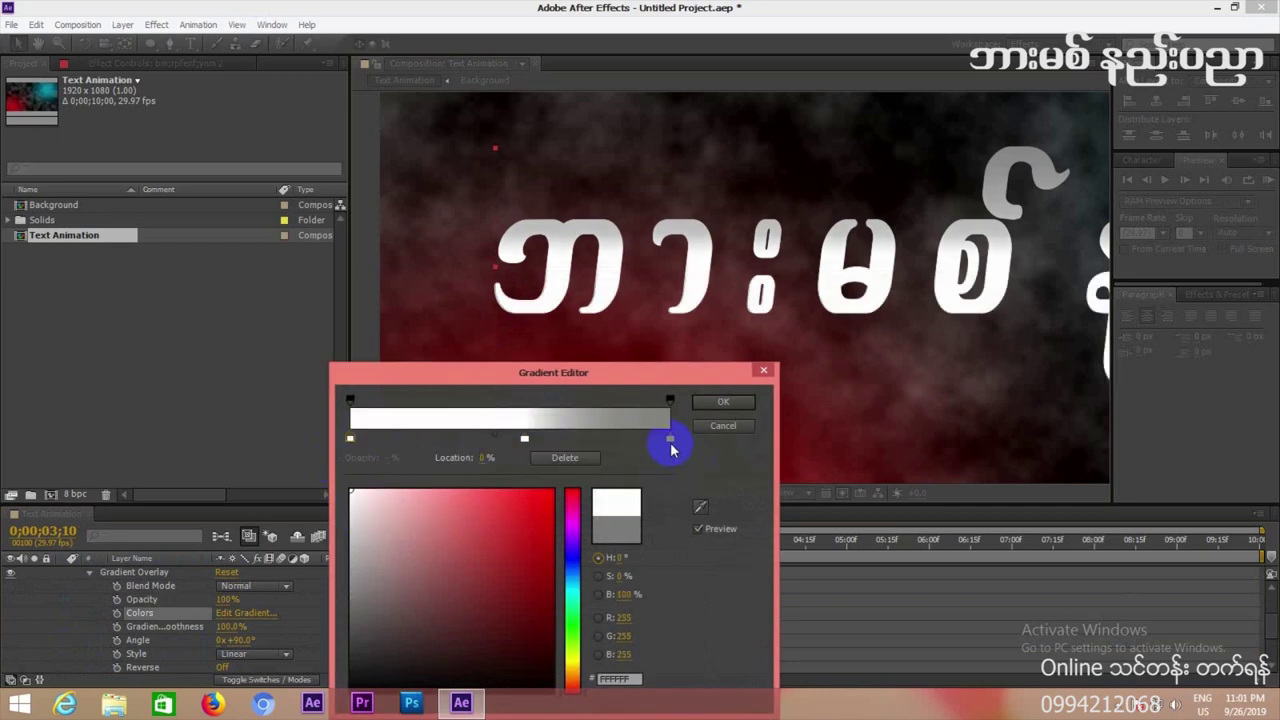
click(670, 442)
drag(480, 514, 287, 447)
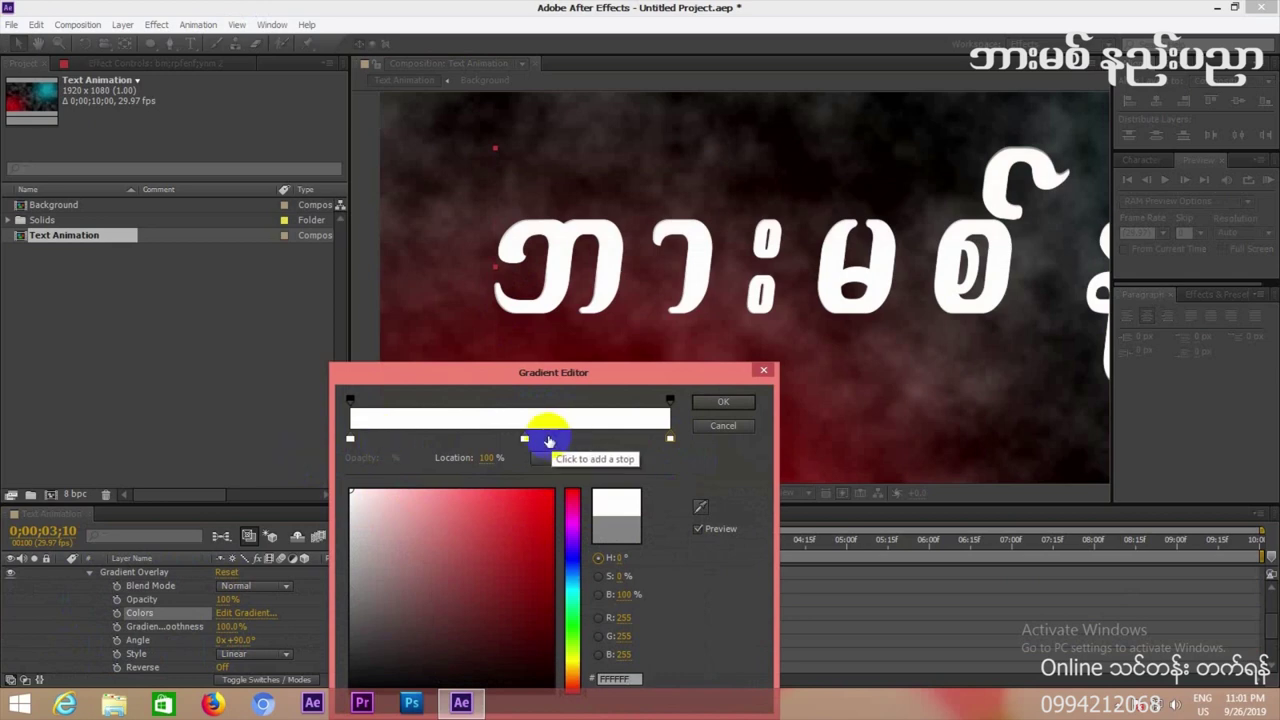
click(524, 440)
drag(400, 545, 339, 591)
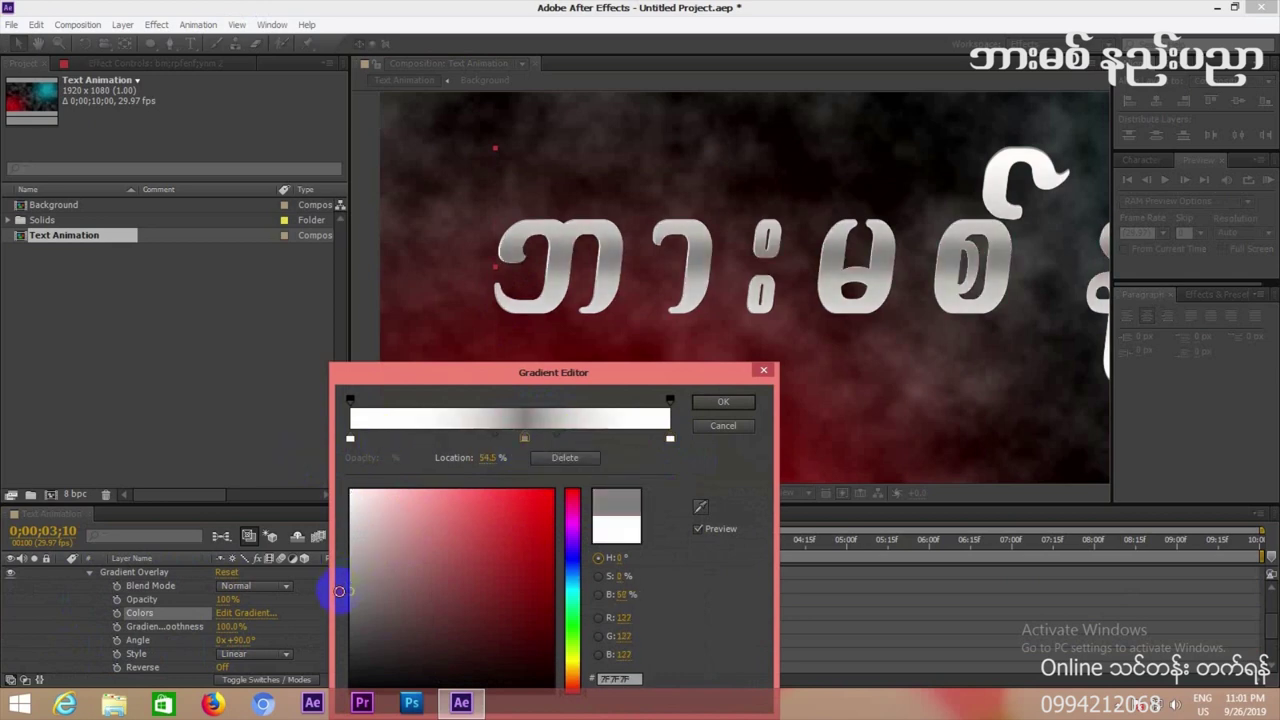
Spread the midpoints outward from the grey stop, with the start-side one at about 44%, accept the gradient and view the whole title.
mouse_move(565, 432)
mouse_down()
mouse_move(630, 447)
mouse_move(600, 437)
mouse_up()
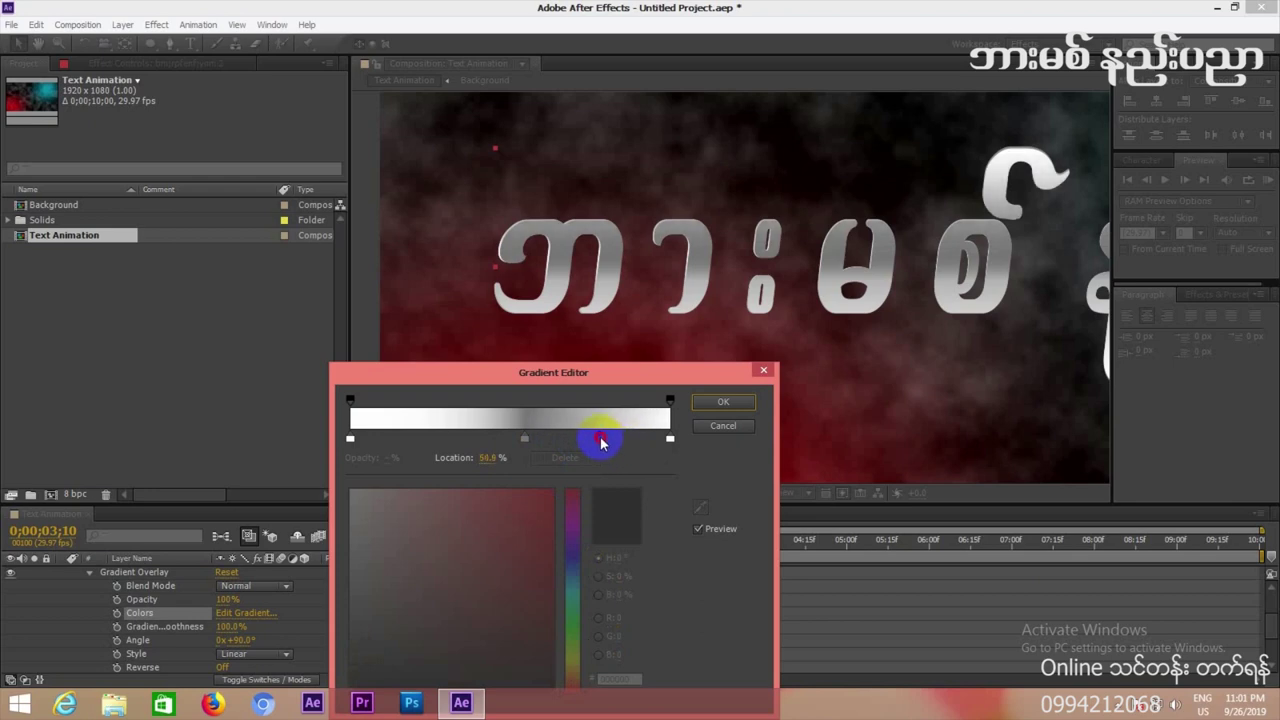
click(521, 436)
mouse_move(489, 430)
mouse_down()
mouse_move(449, 434)
mouse_move(476, 437)
mouse_up()
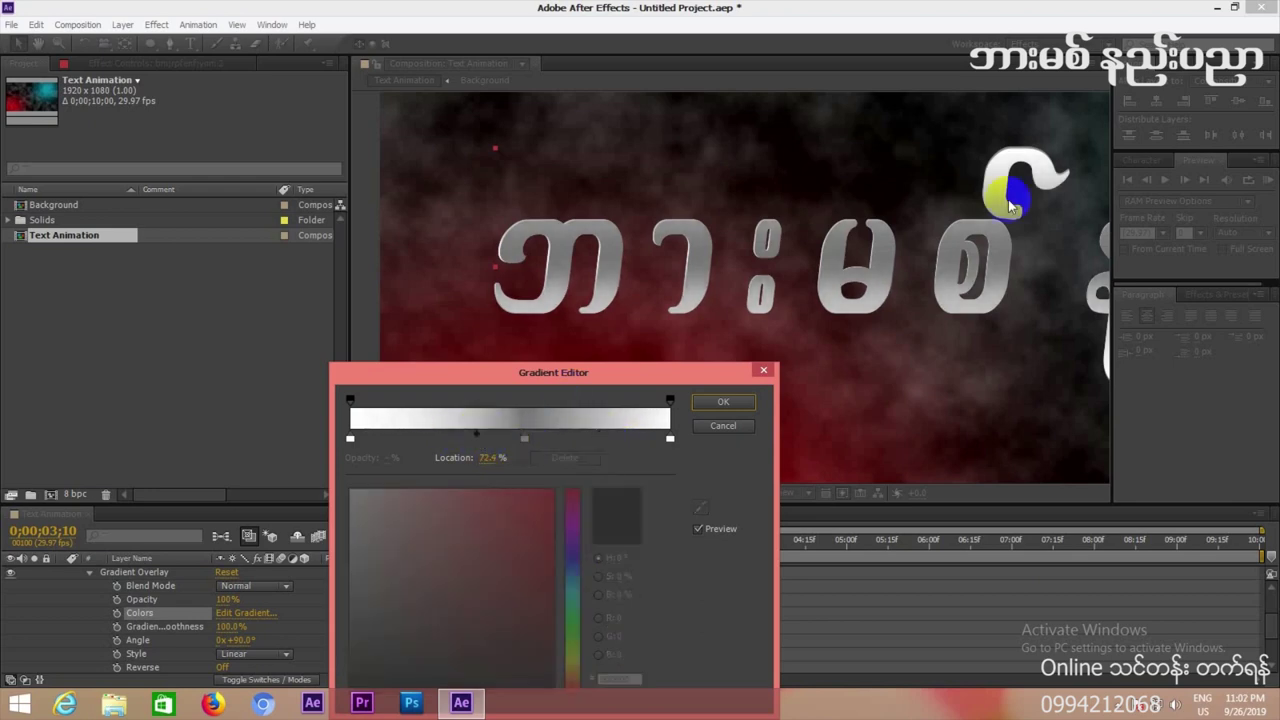
click(580, 441)
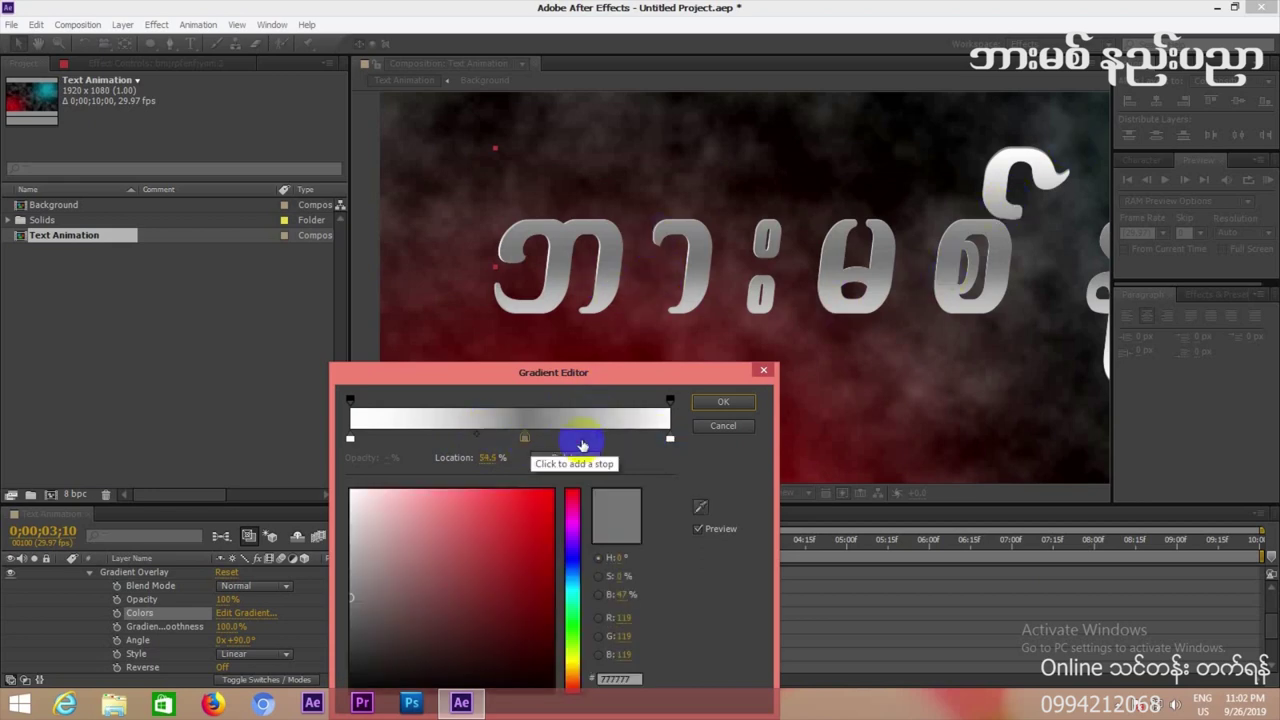
click(588, 441)
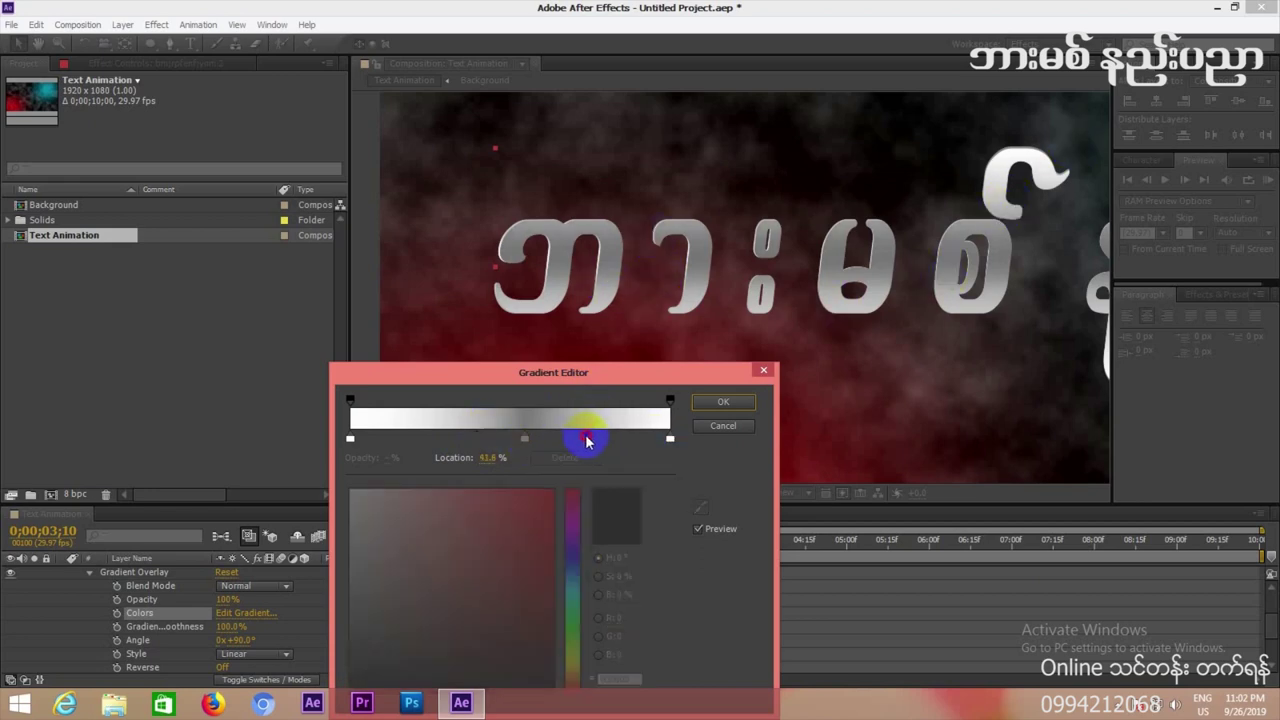
click(526, 438)
drag(476, 440, 426, 436)
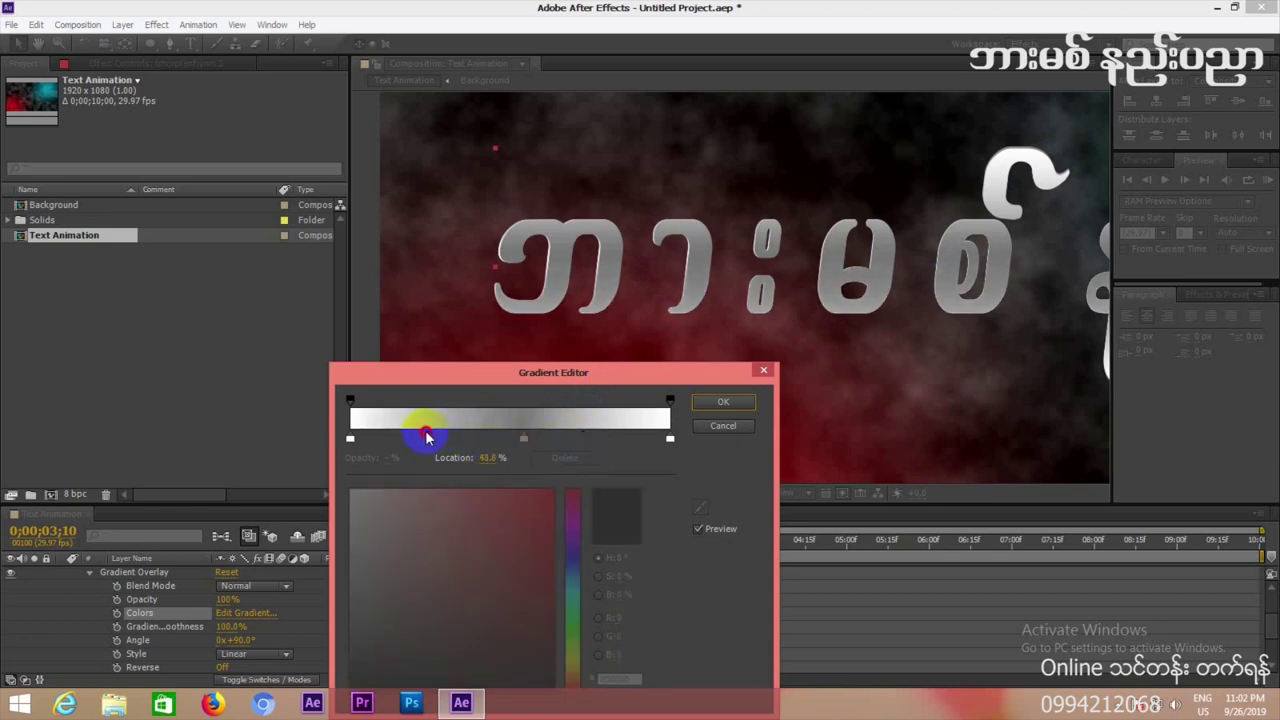
click(526, 439)
drag(597, 436, 616, 436)
click(726, 404)
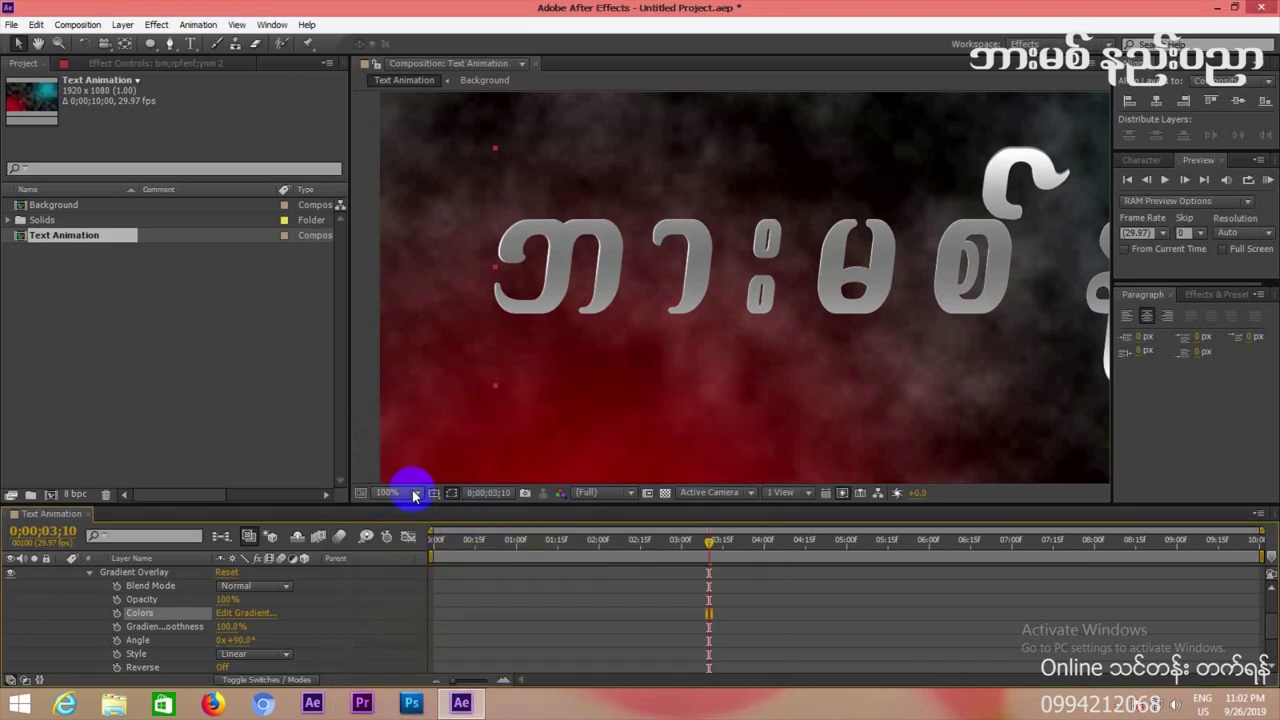
click(408, 492)
click(391, 206)
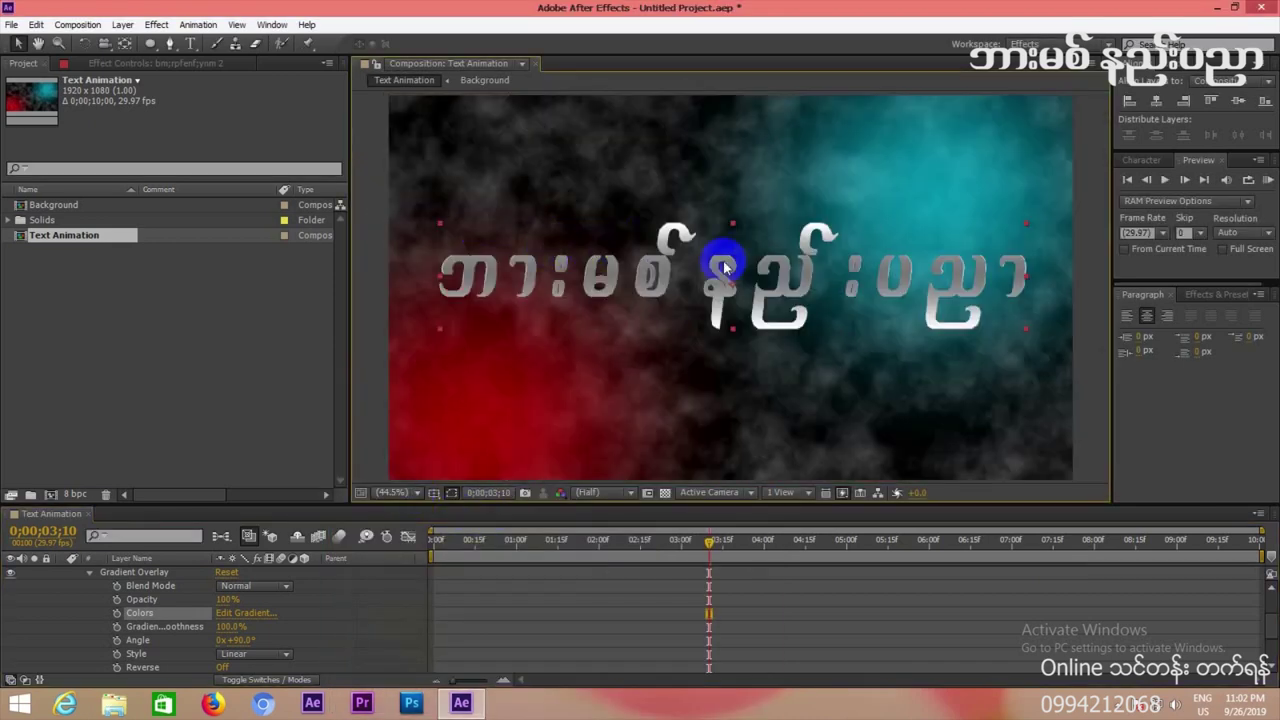
Reverse the duplicate title's Gradient Overlay colors: middle stop white FFFFFF, start stop grey 999999 and end stop grey 838383, then accept.
click(243, 612)
click(523, 438)
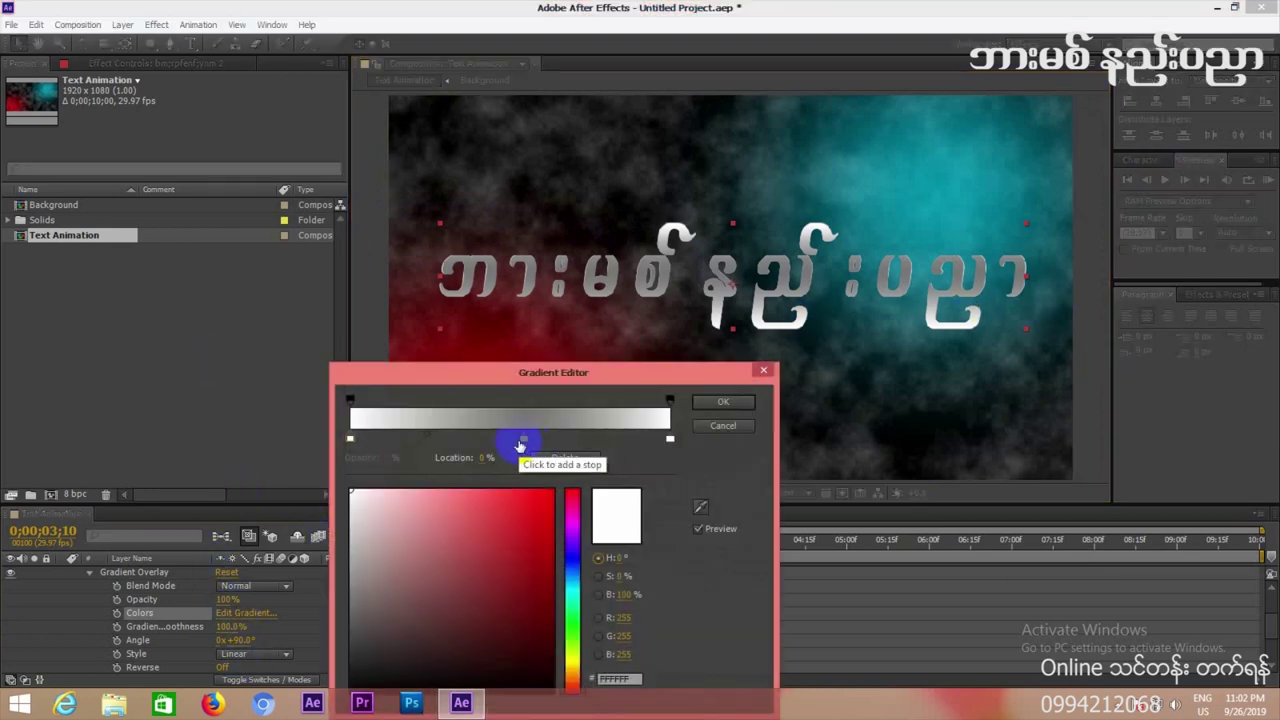
drag(374, 491, 333, 476)
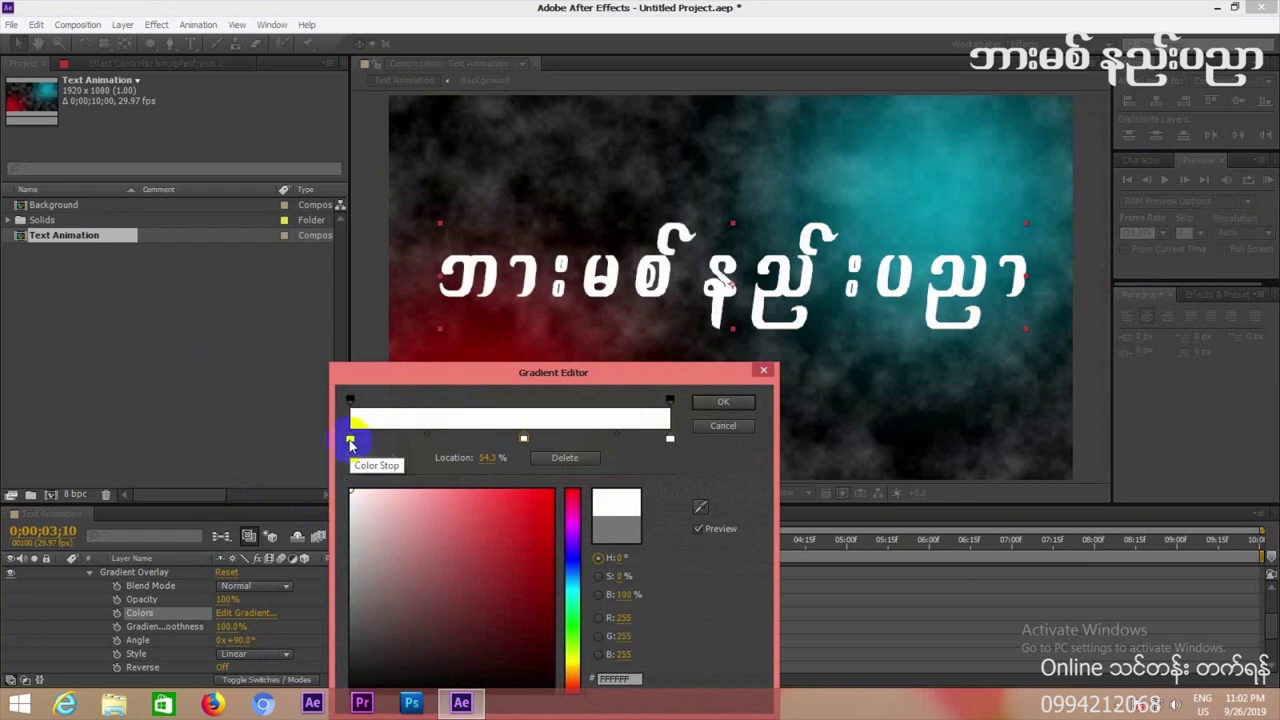
click(350, 438)
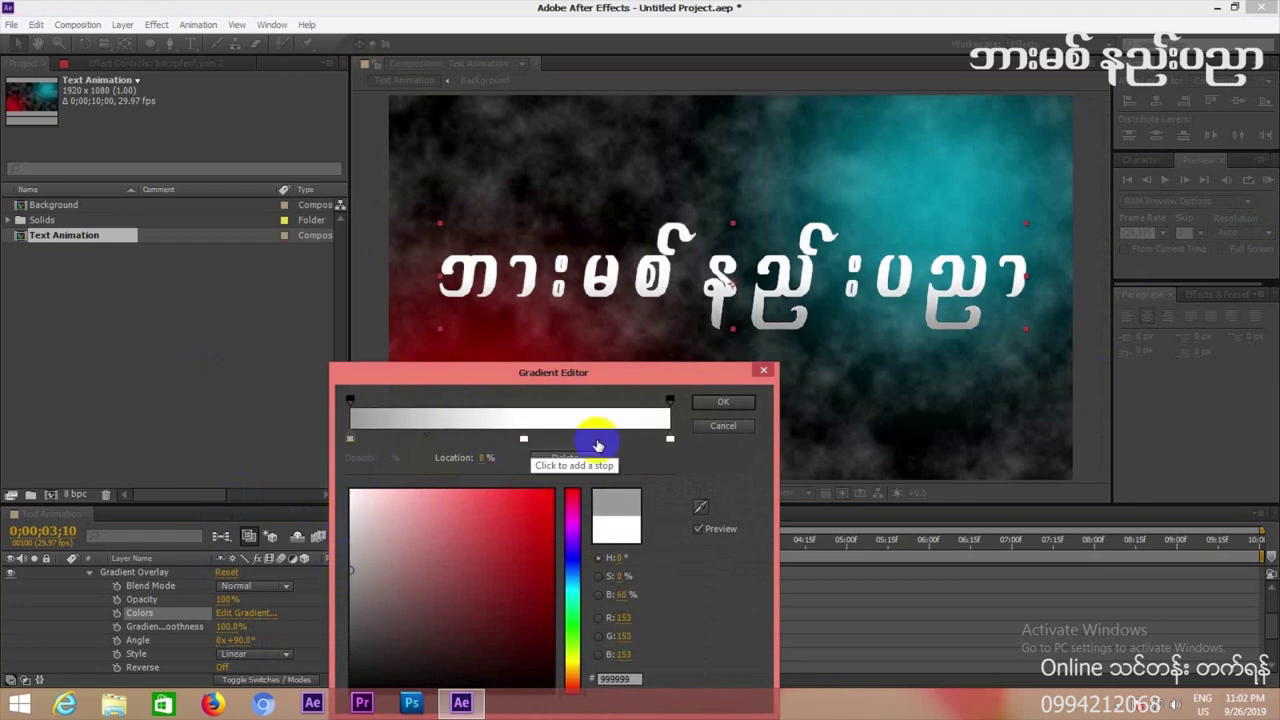
click(670, 439)
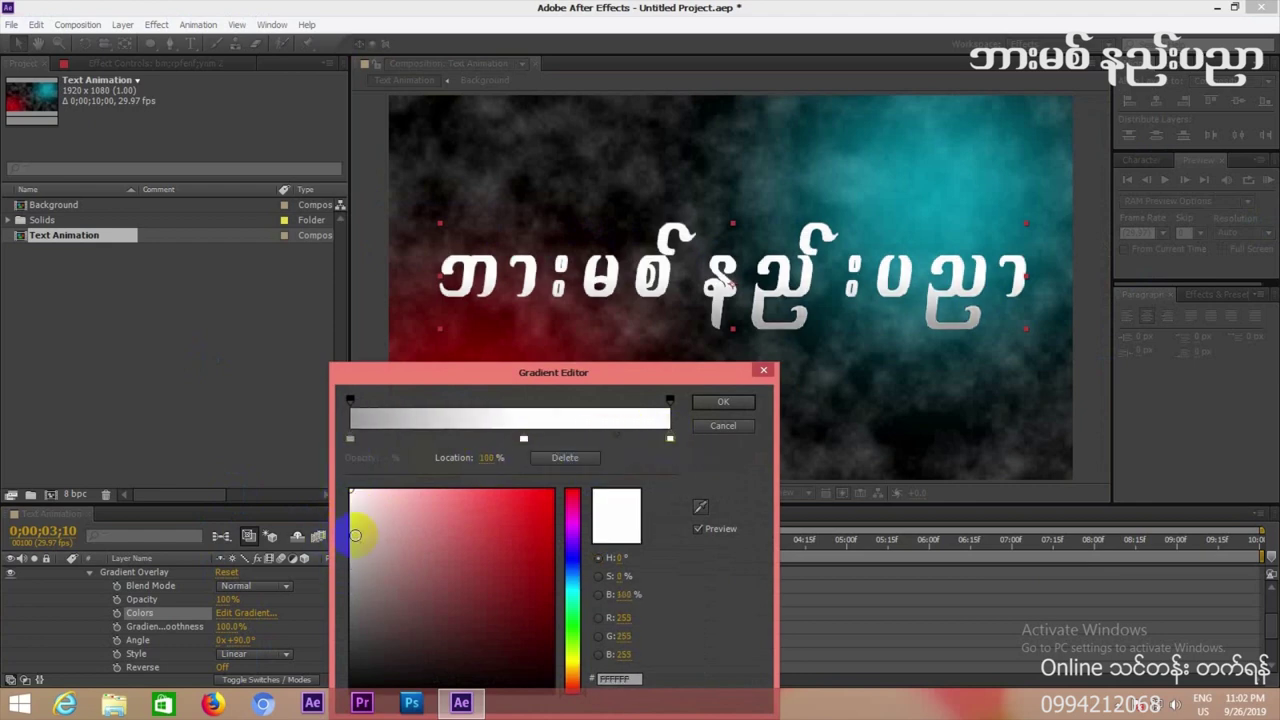
drag(355, 536, 343, 587)
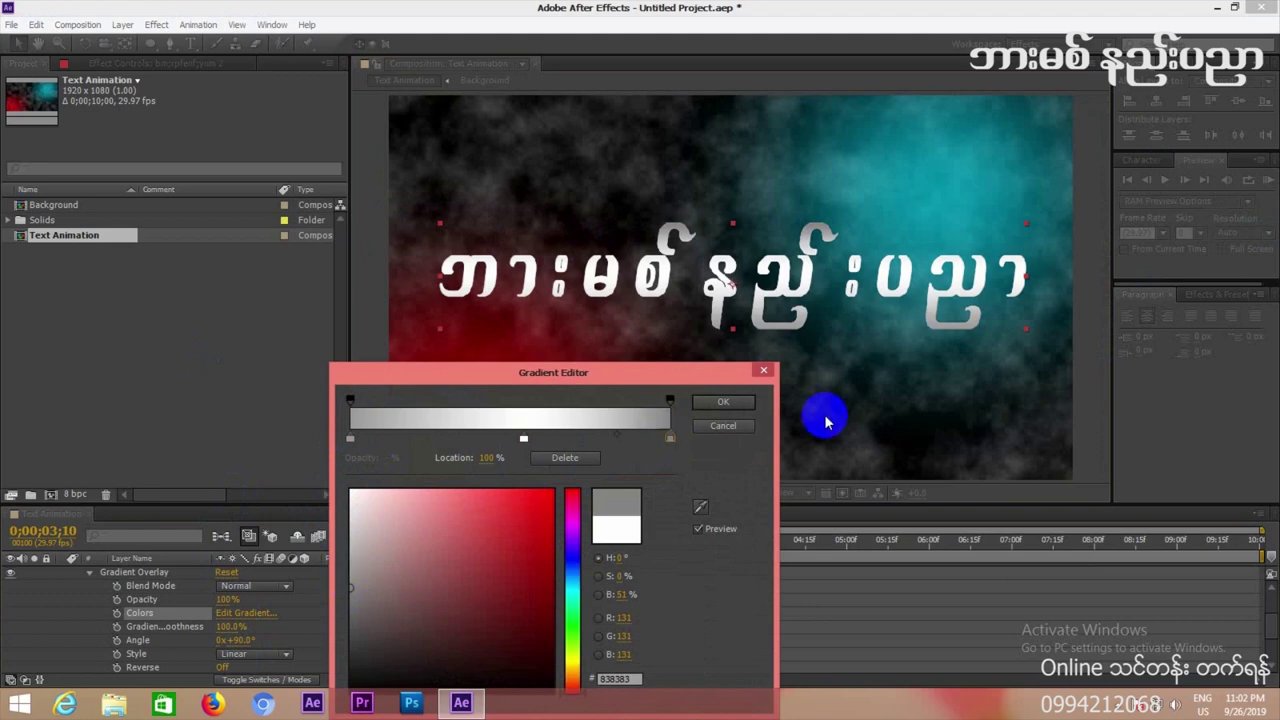
click(737, 402)
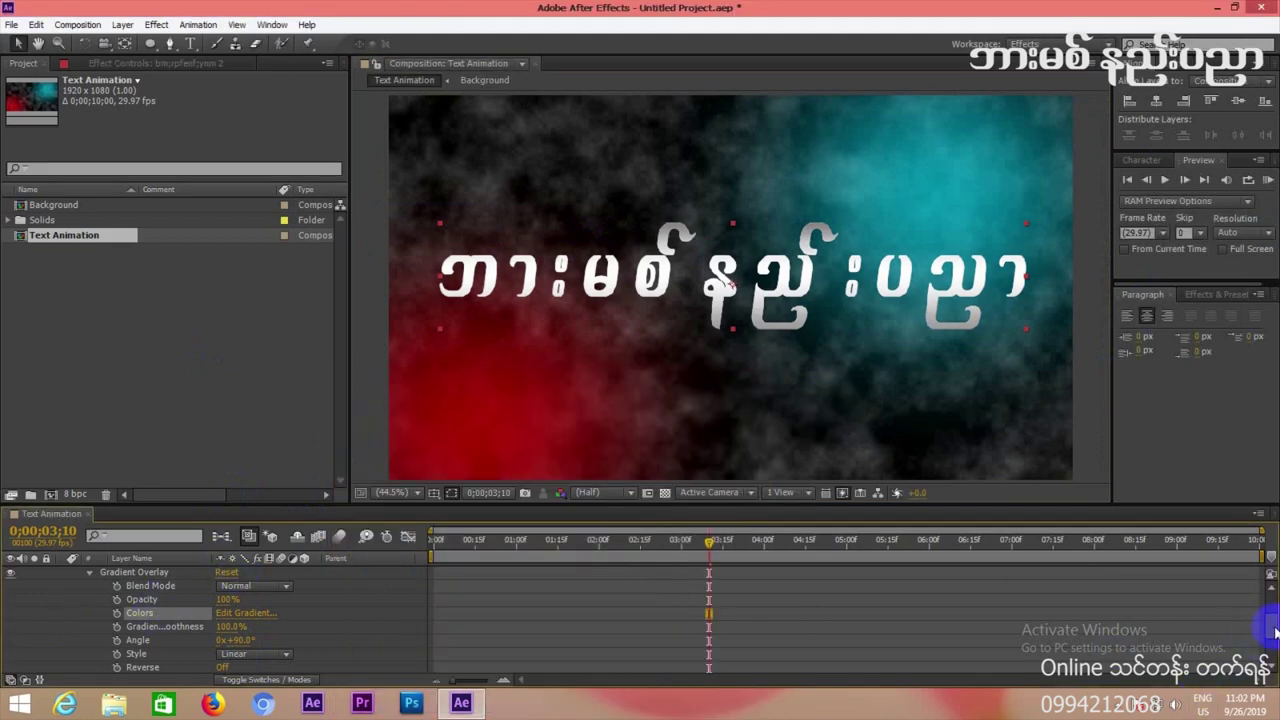
Darken the duplicate title gradient's end stops to about 888888 at the start and 767676 at the end, keeping the middle stop white.
click(237, 614)
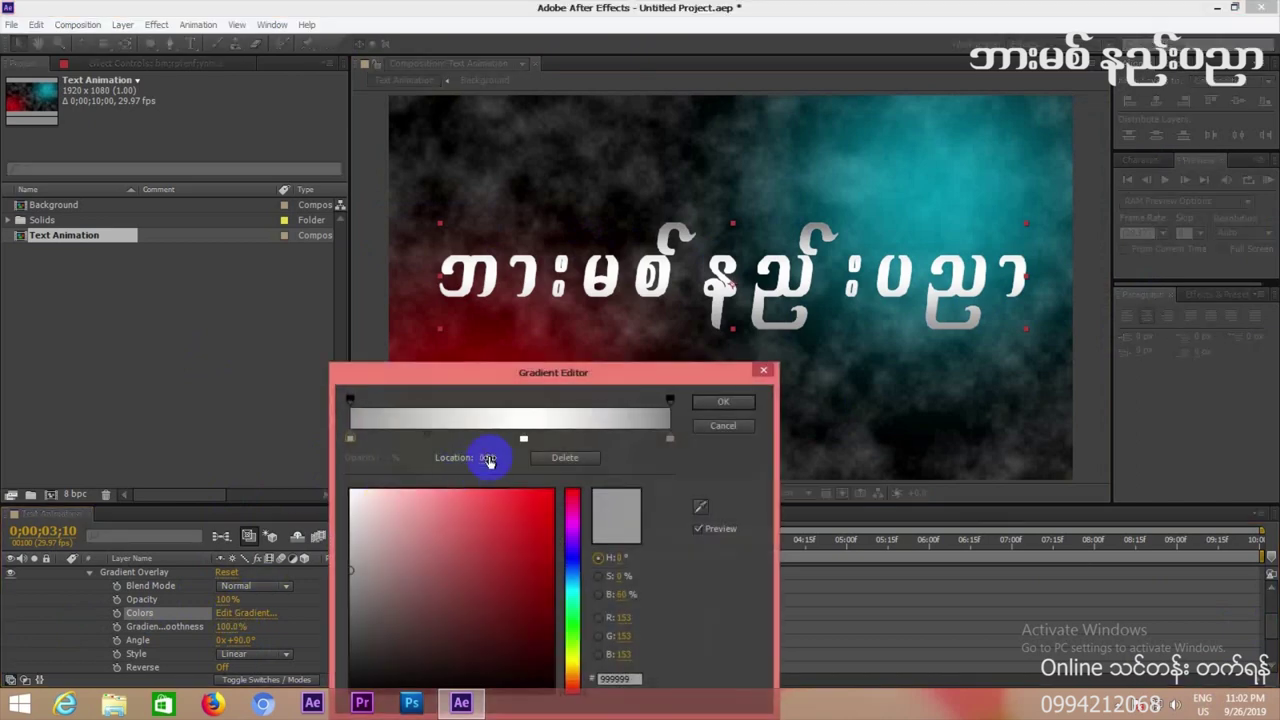
click(525, 441)
click(357, 498)
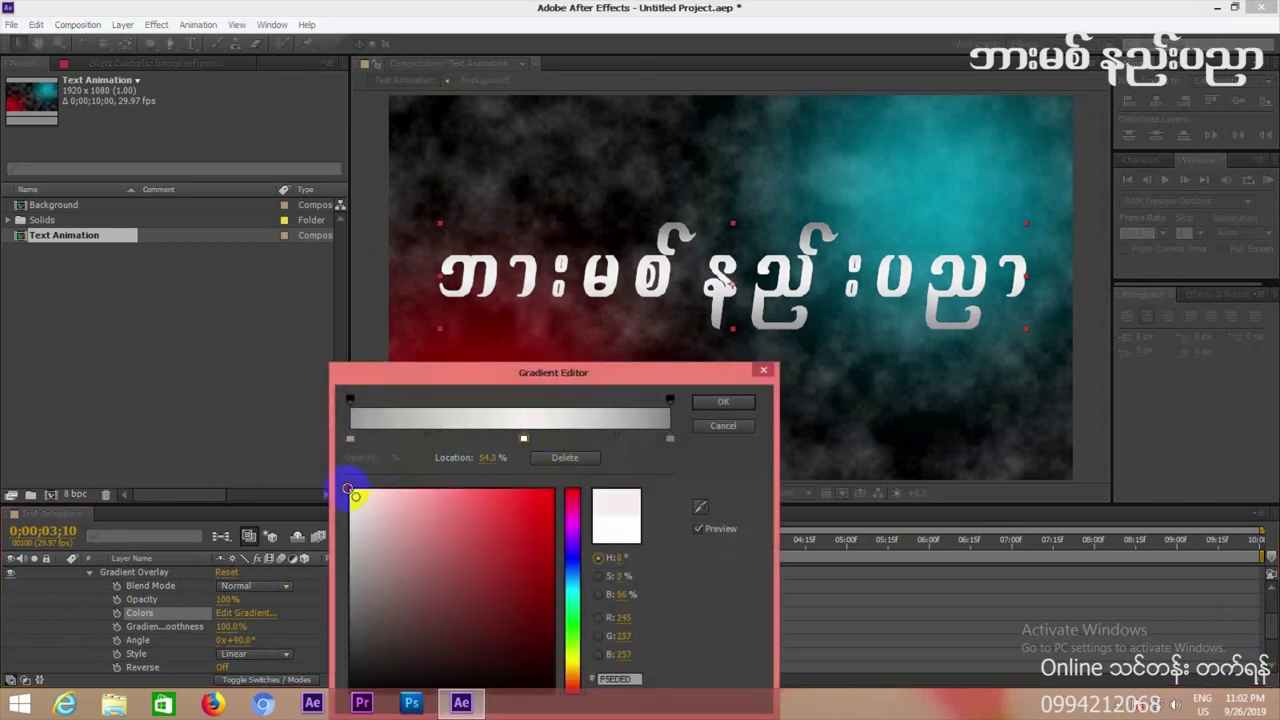
click(350, 440)
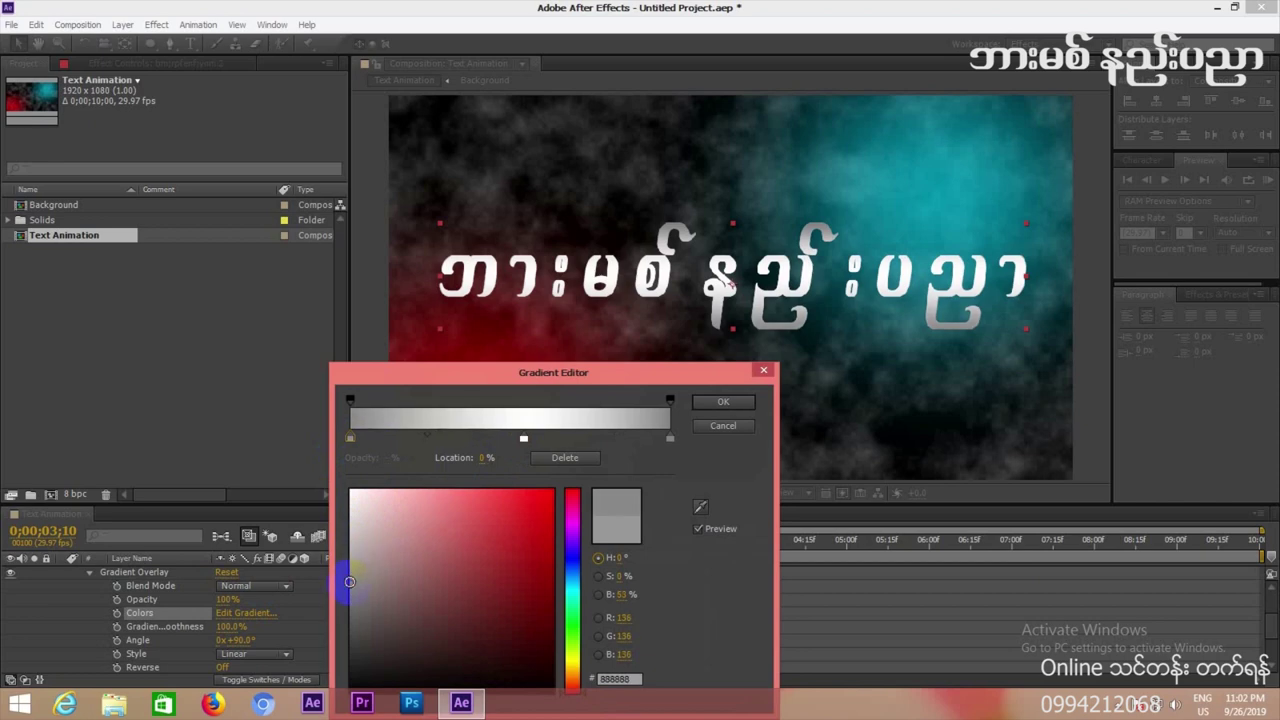
click(670, 439)
click(354, 576)
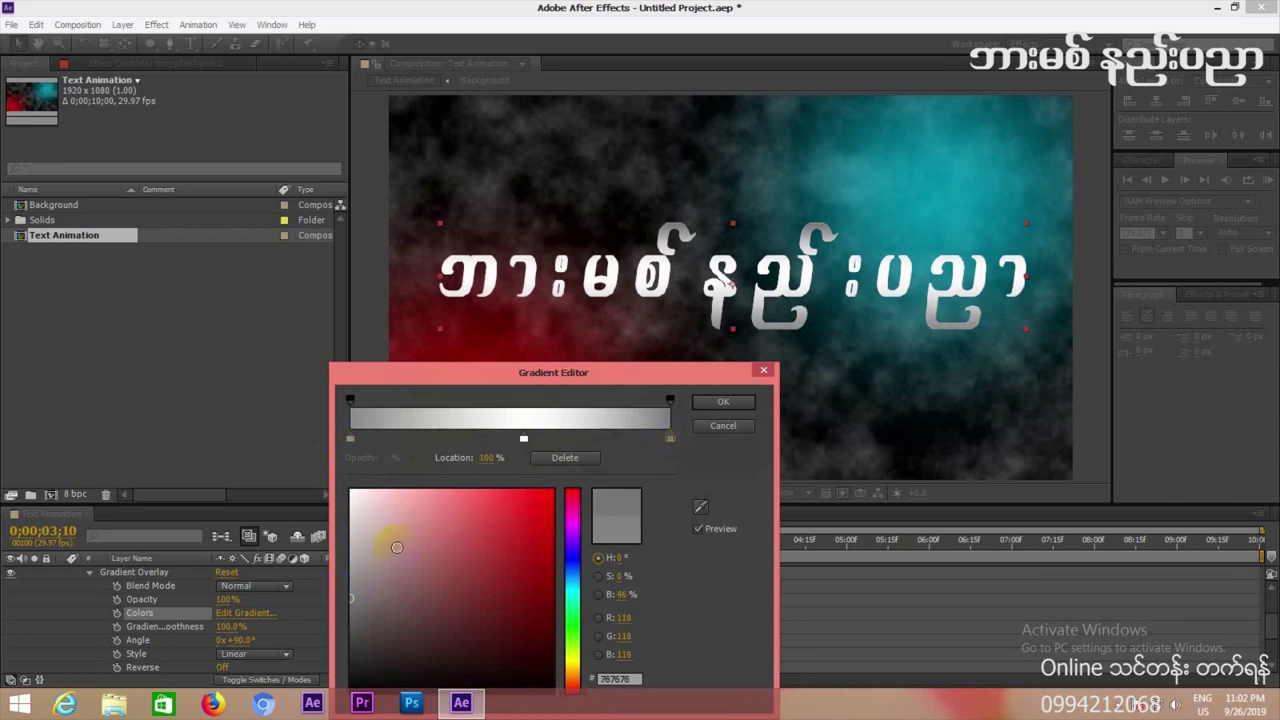
click(723, 401)
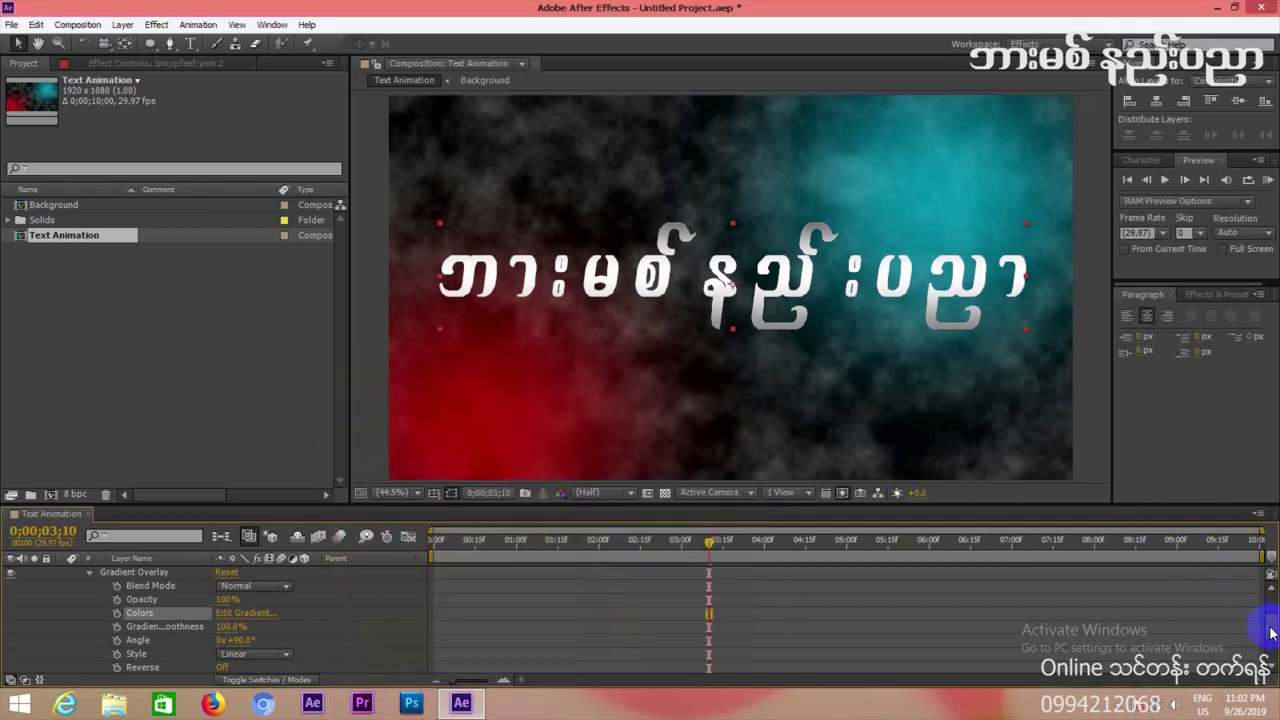
Collapse the duplicate title layer's properties and reveal the original title layer's Gradient Overlay settings.
scroll(1268, 630, up, 3)
click(60, 574)
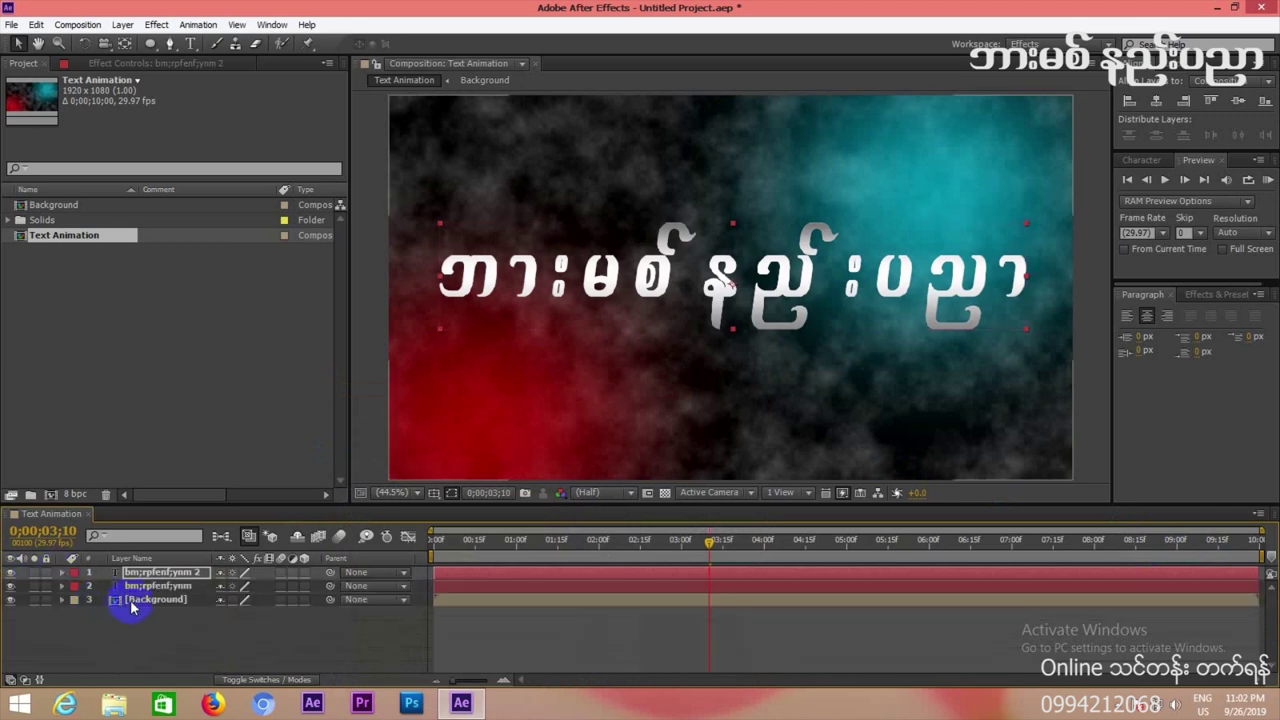
click(145, 587)
click(55, 588)
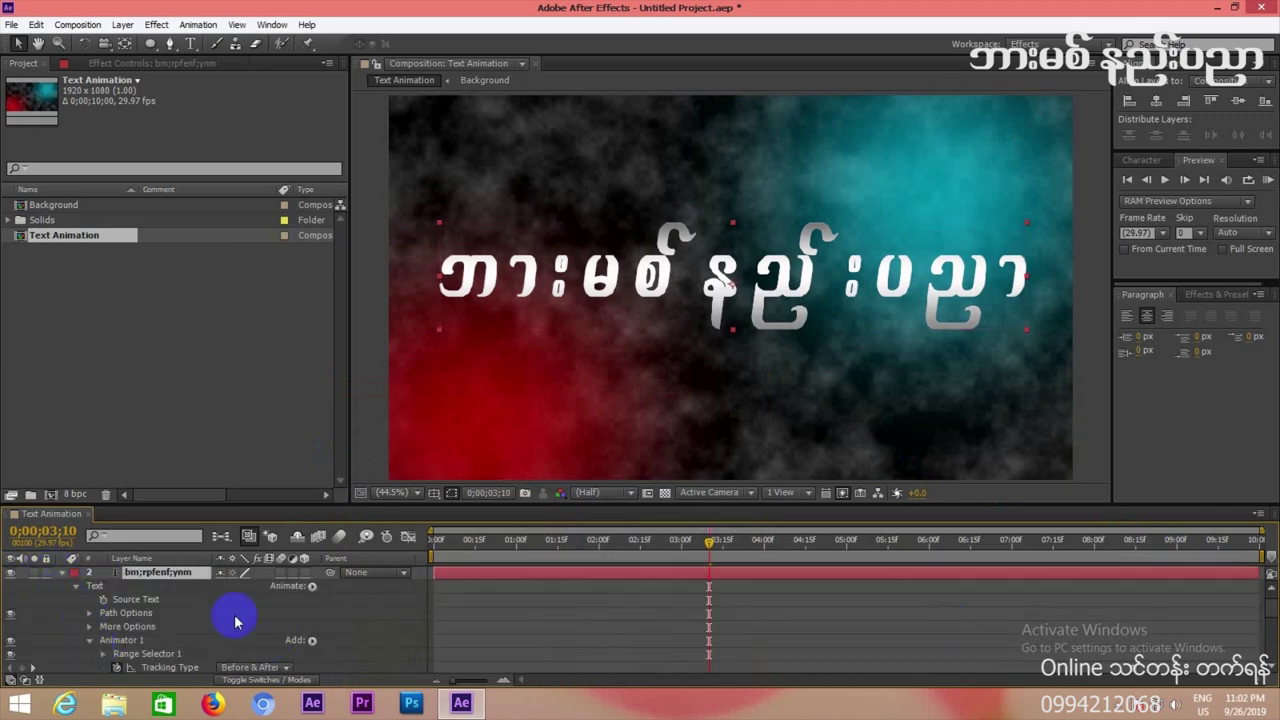
click(77, 588)
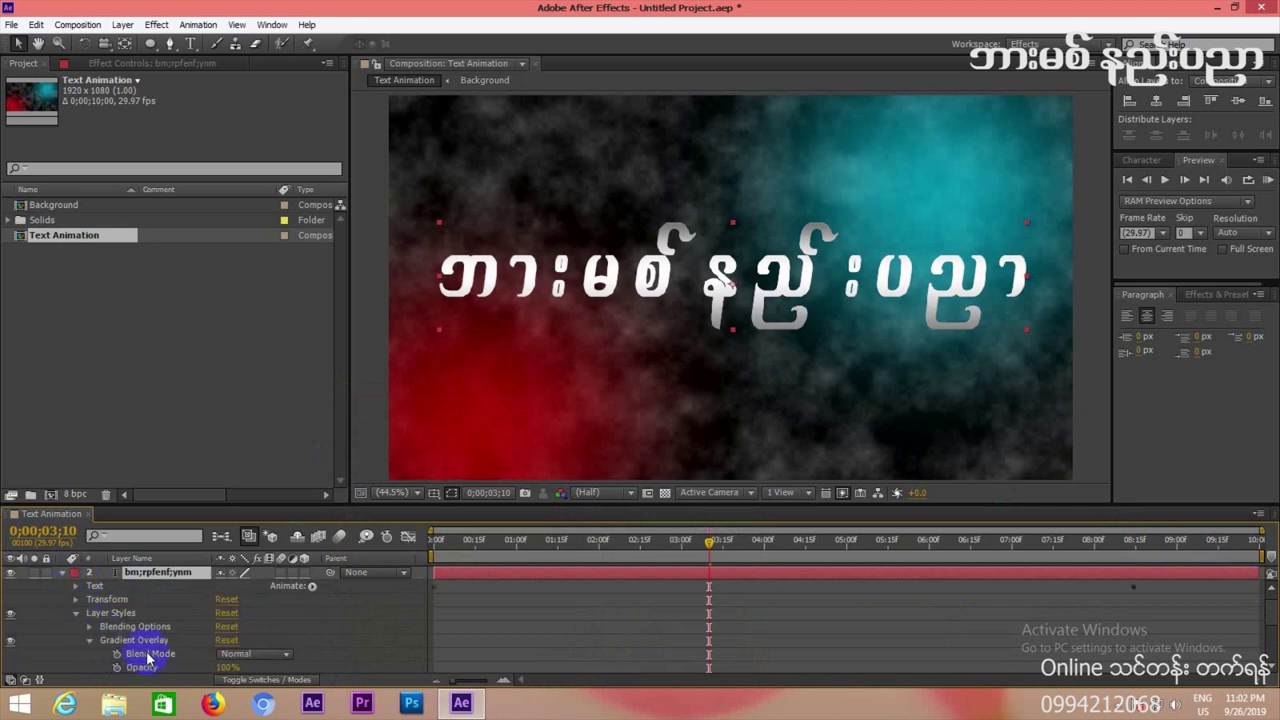
scroll(1255, 610, down, 3)
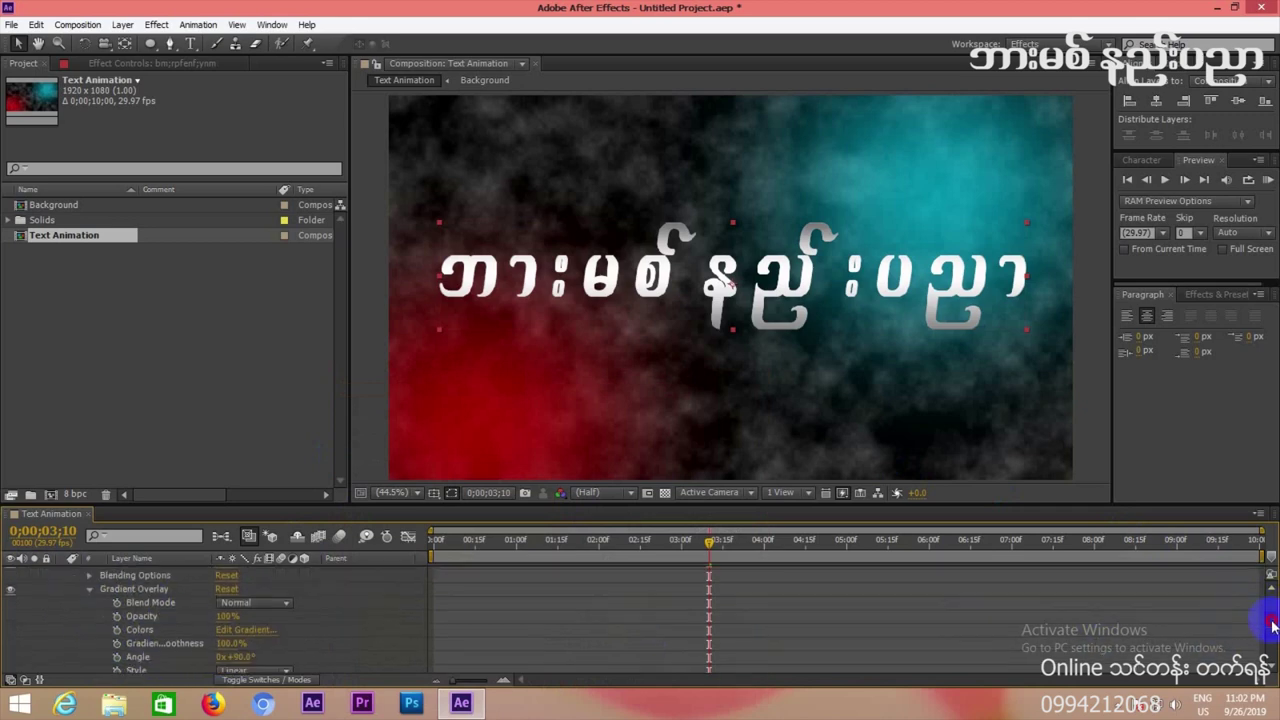
Recolor the original title's gradient with a middle grey of about 969696, a white FFFFFF start stop and a lighter grey end stop.
click(242, 609)
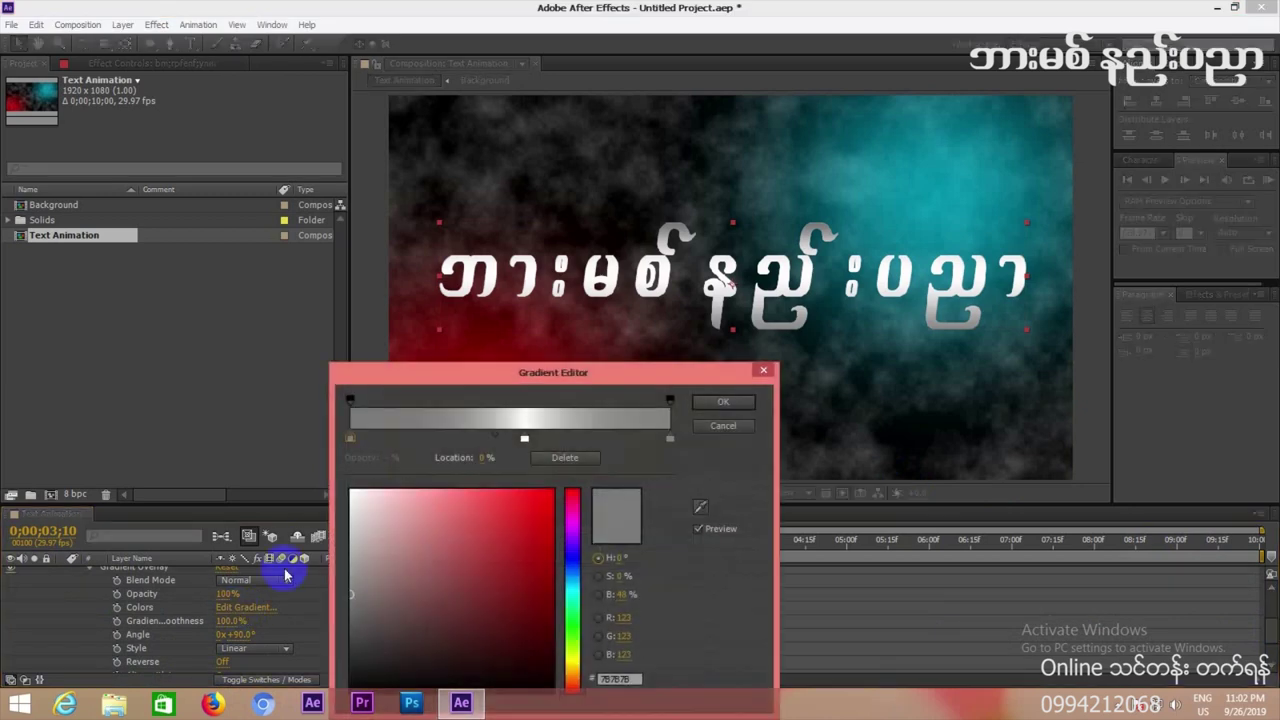
click(524, 438)
drag(360, 518, 336, 563)
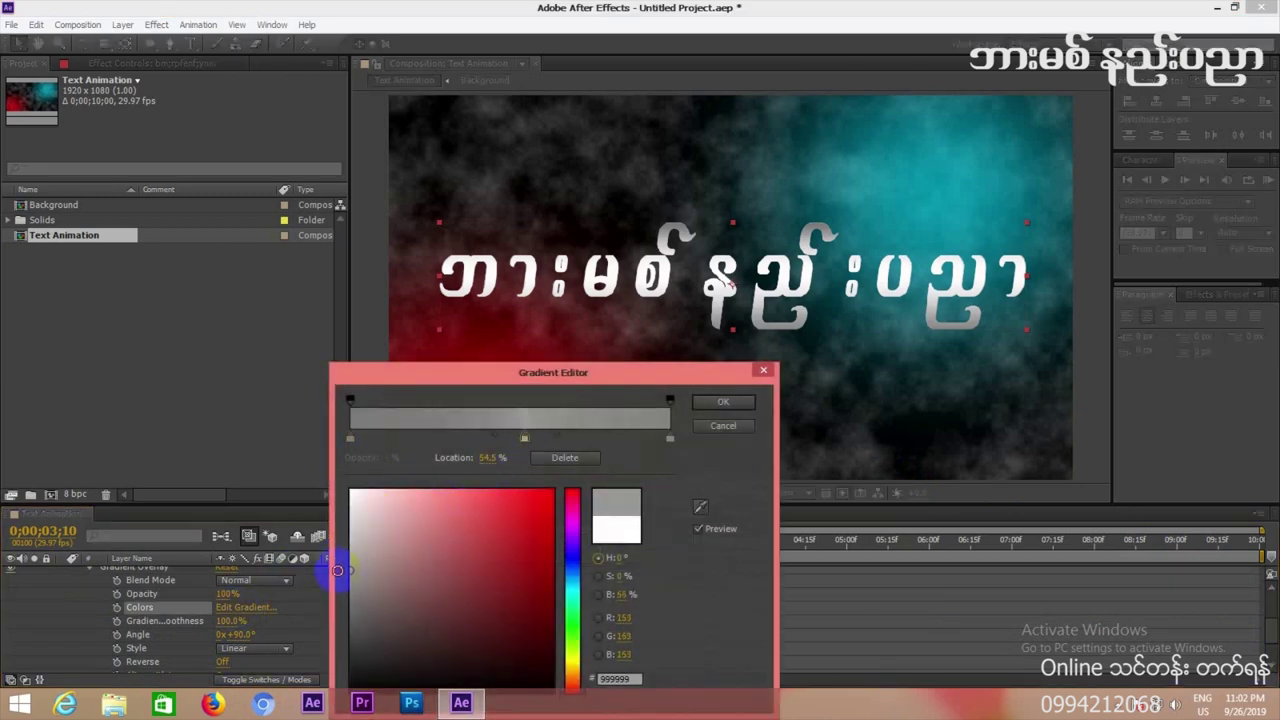
click(350, 438)
drag(360, 508, 336, 487)
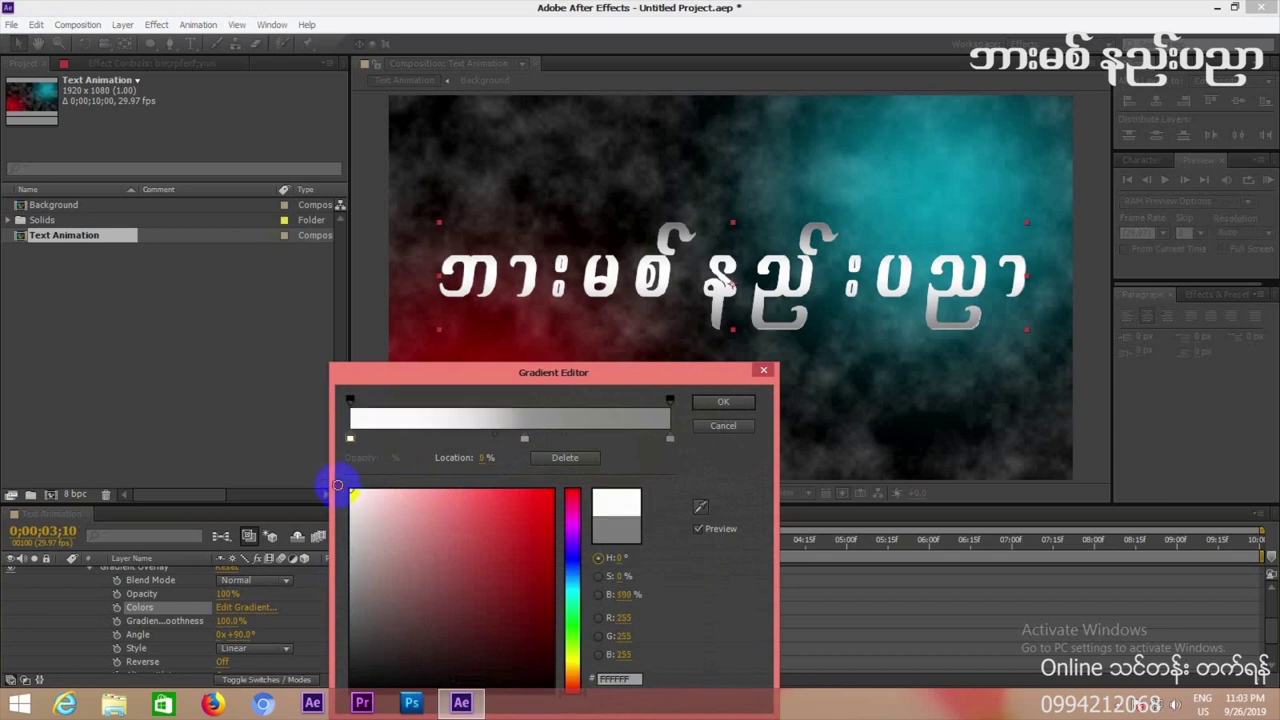
click(670, 438)
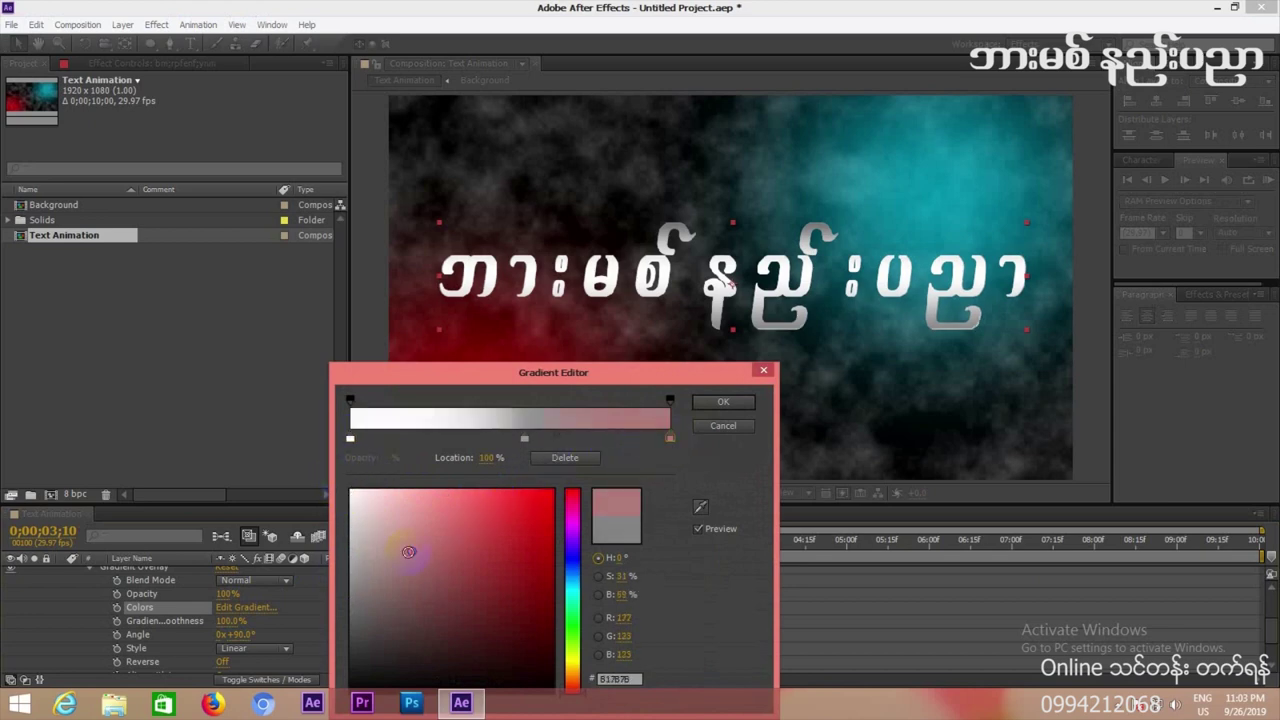
drag(408, 552, 361, 561)
Adjust the original title's gradient midpoints, with the start-side one at about 61%, accept the gradient and collapse the layer.
click(566, 439)
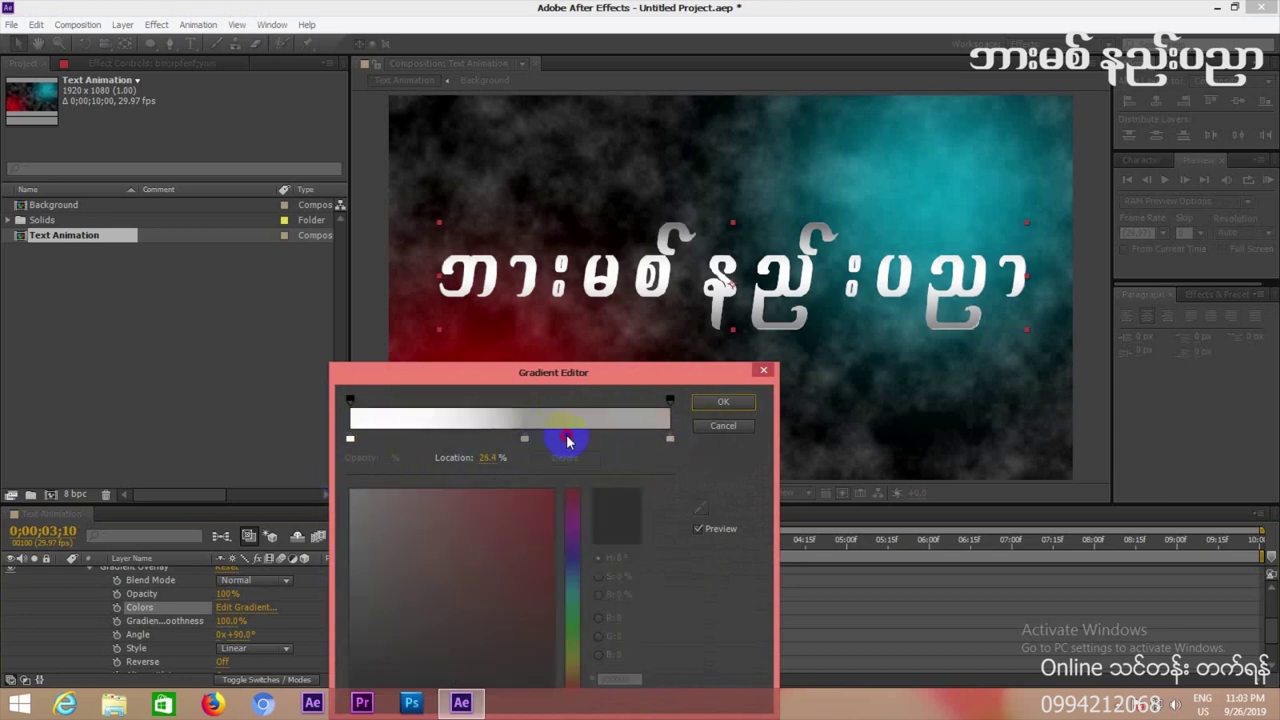
click(524, 438)
drag(488, 432, 455, 440)
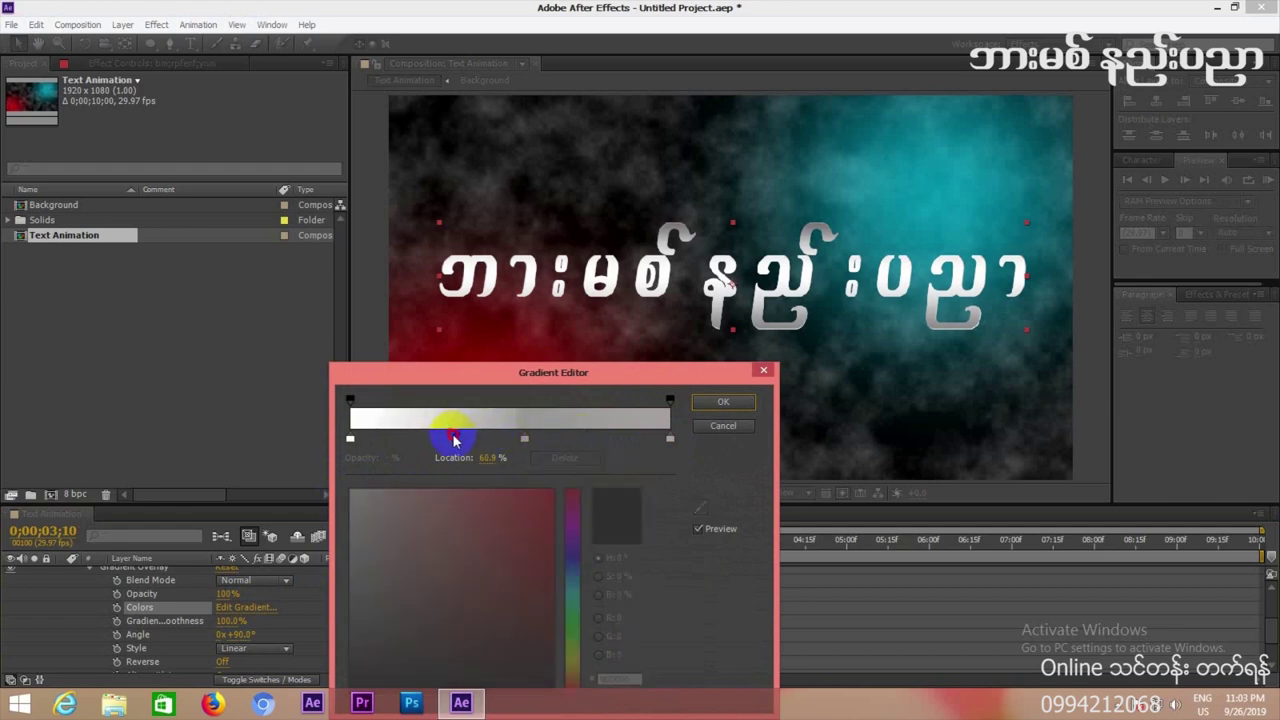
click(724, 400)
drag(1272, 632, 1271, 582)
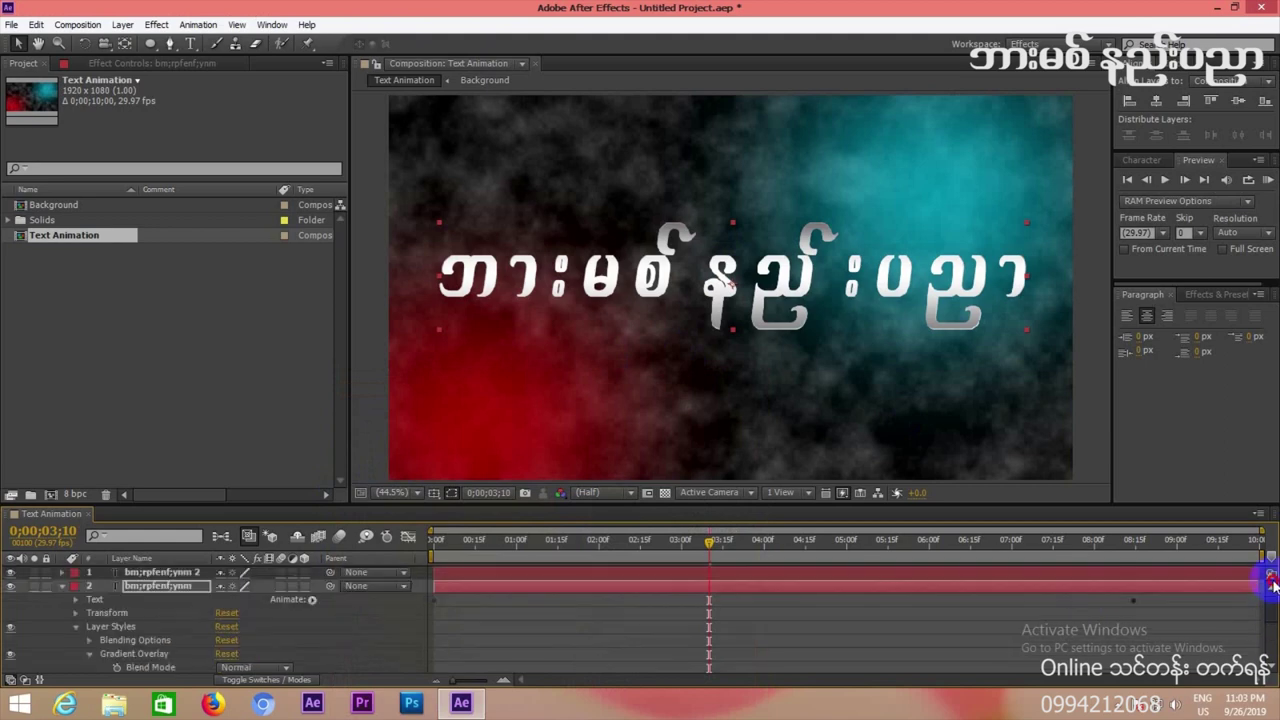
click(61, 587)
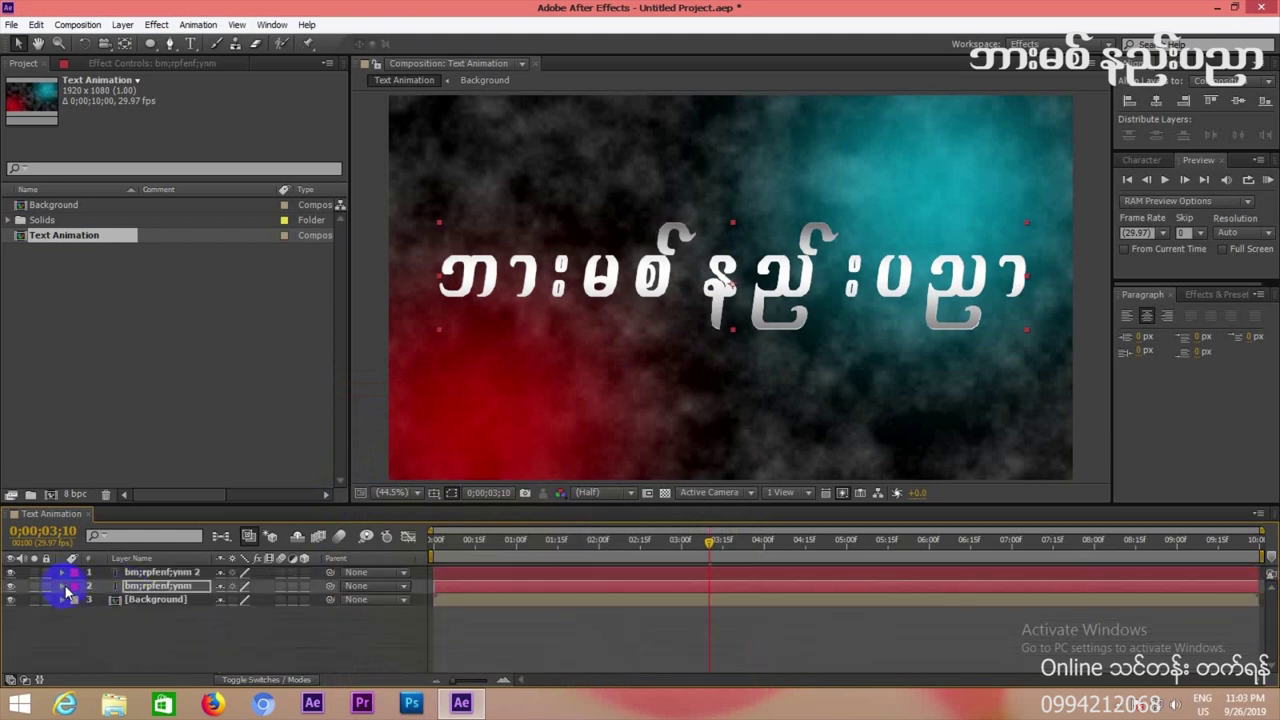
Run a RAM preview of the title animation from 0;00;00;00 and inspect the title at 0;00;02;18.
click(152, 574)
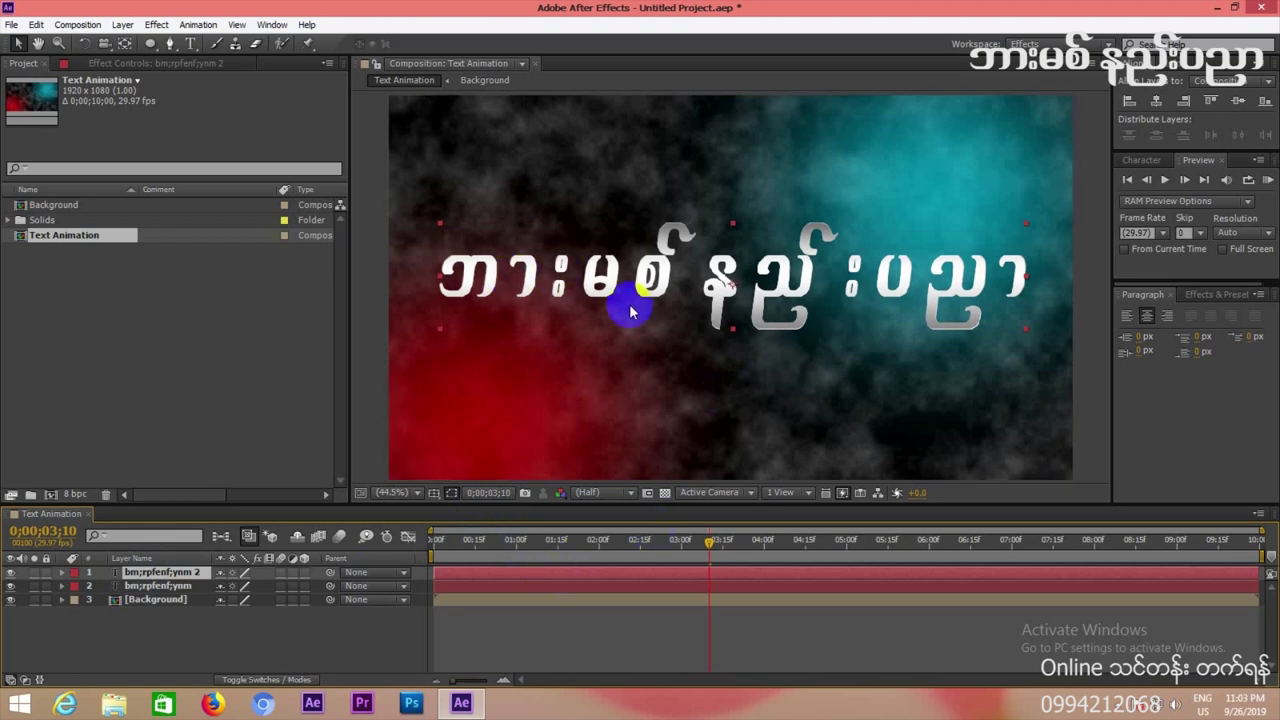
click(516, 625)
click(446, 543)
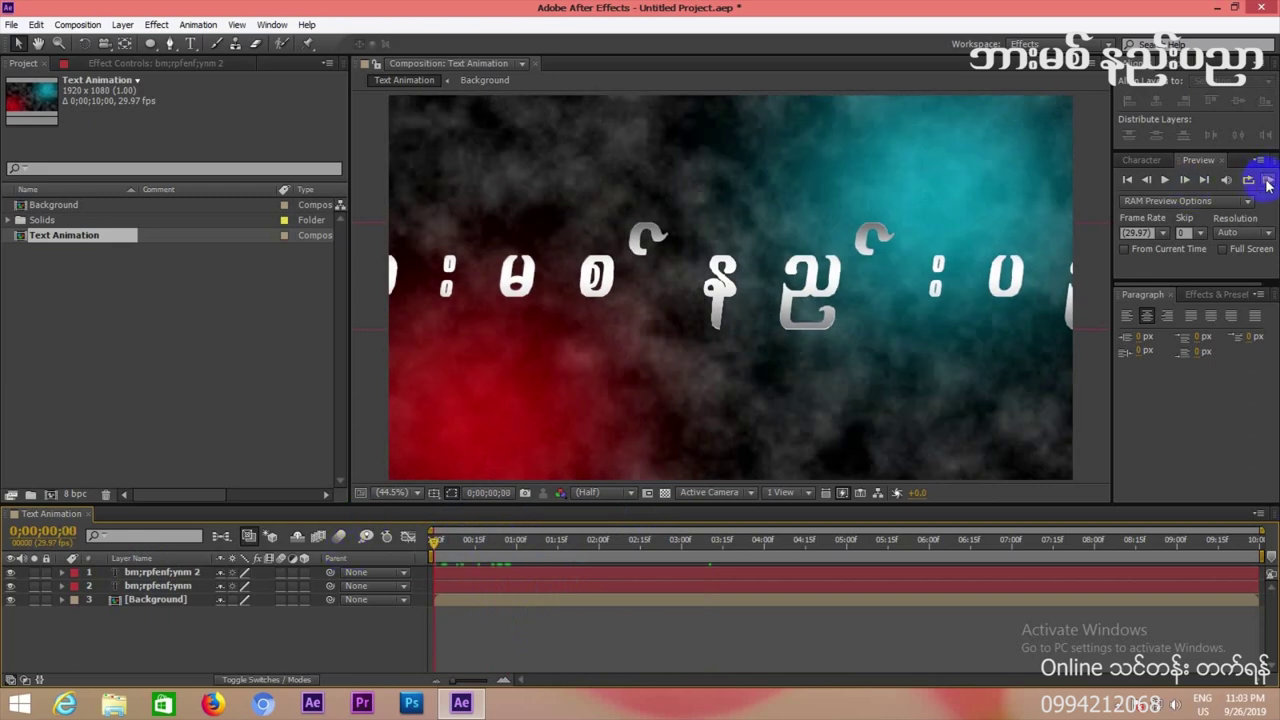
click(1267, 181)
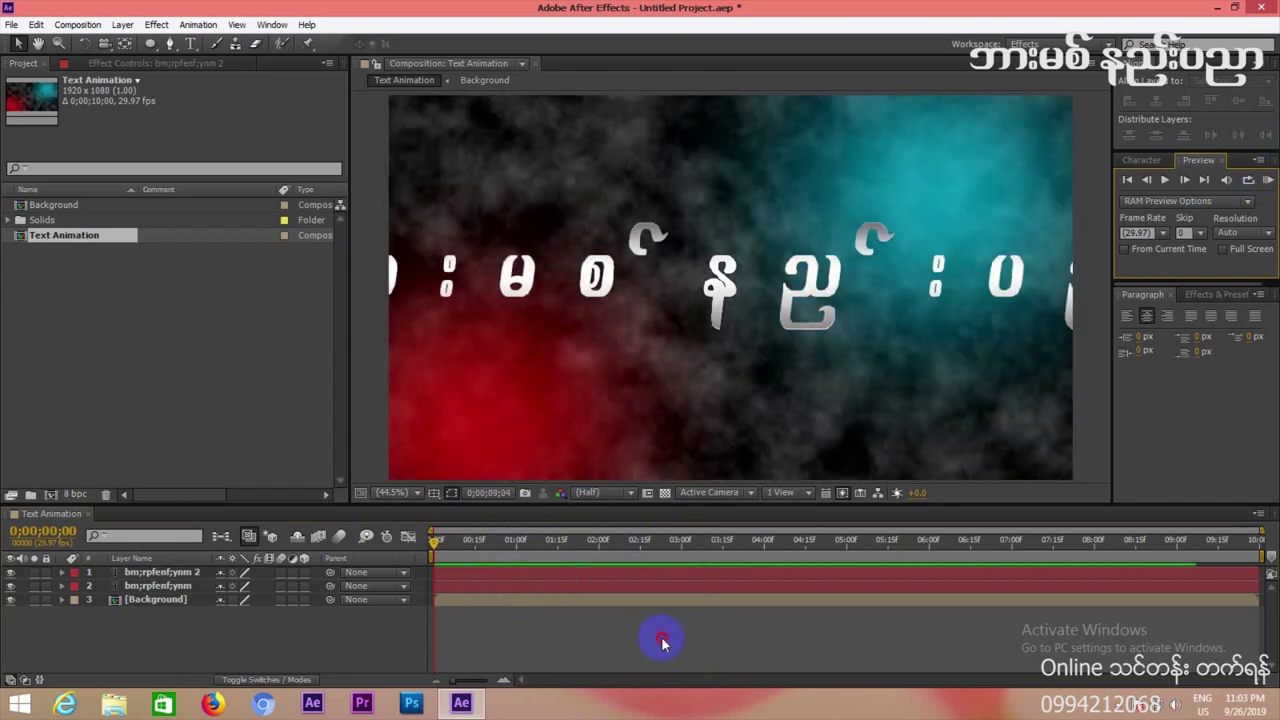
drag(515, 547, 646, 543)
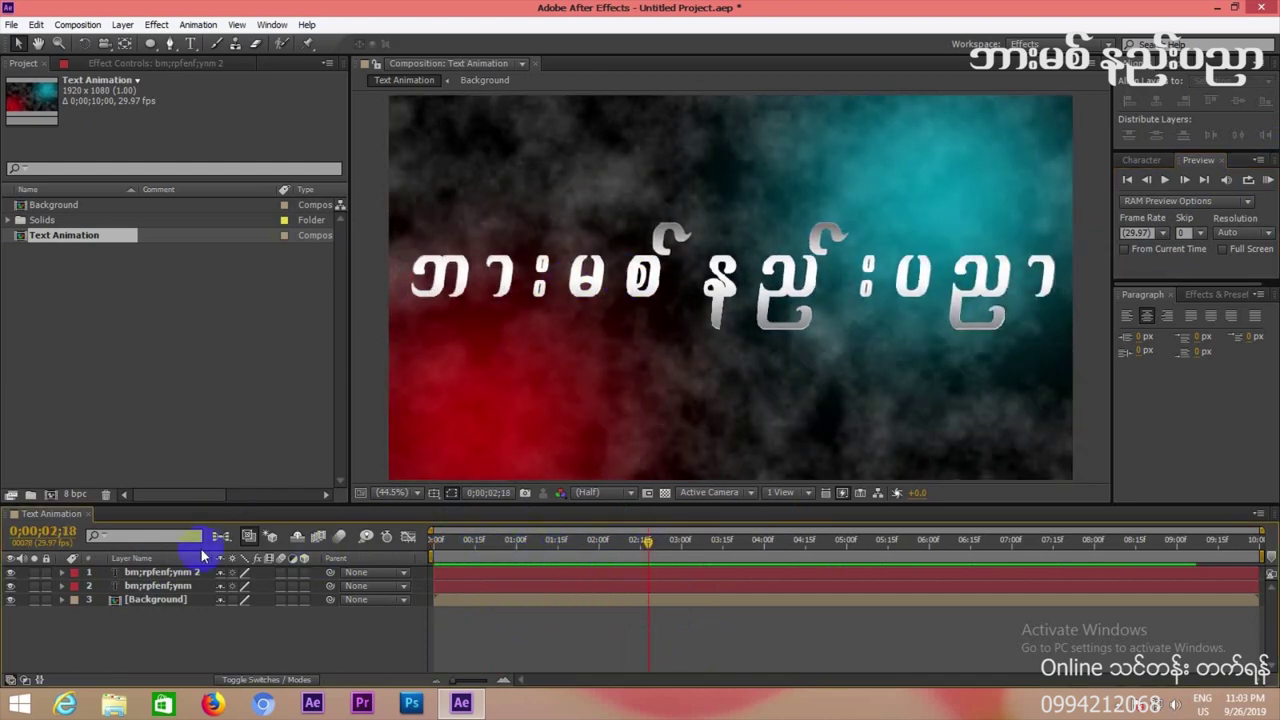
Reveal the Gradient Overlay settings in the original title layer's layer styles.
click(61, 586)
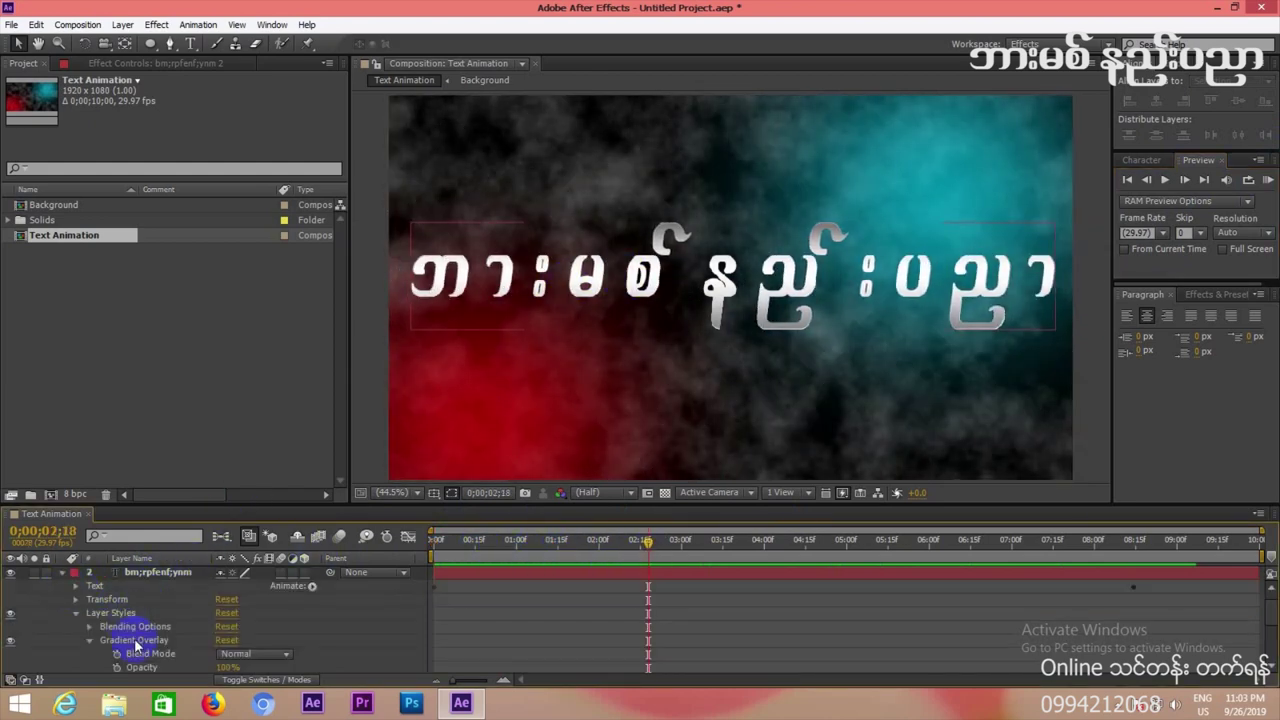
click(88, 643)
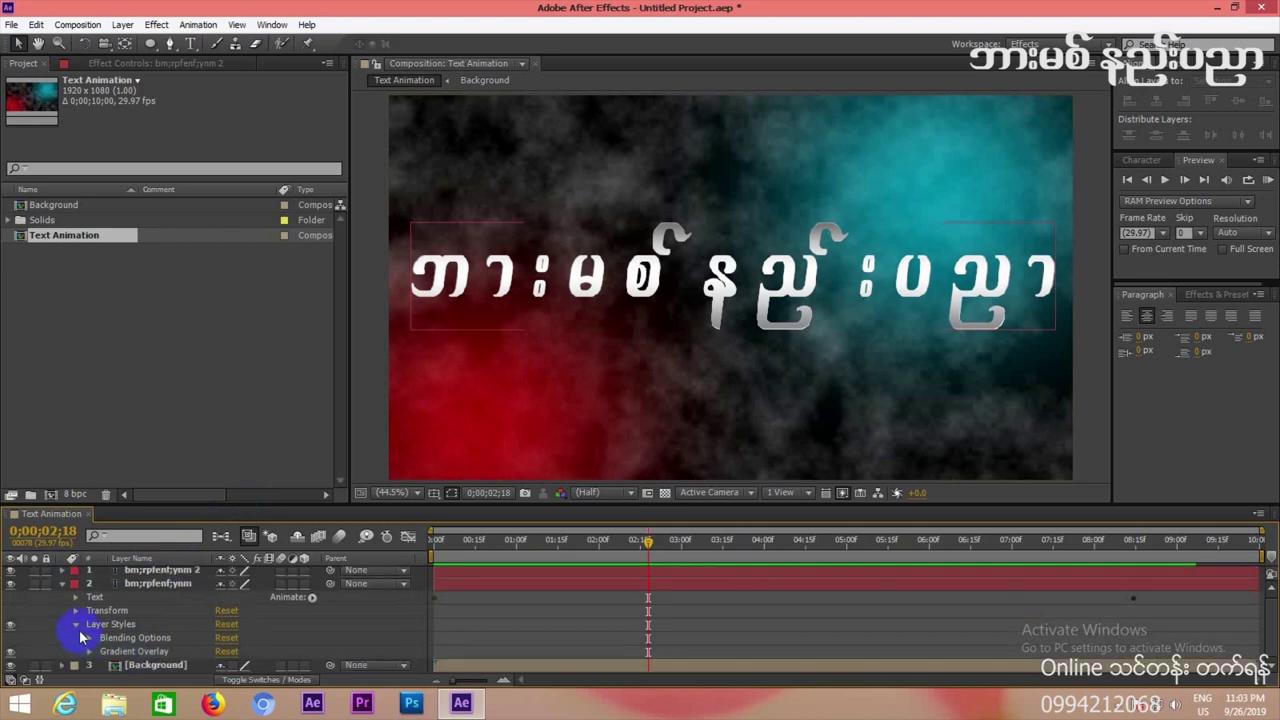
click(76, 626)
click(76, 626)
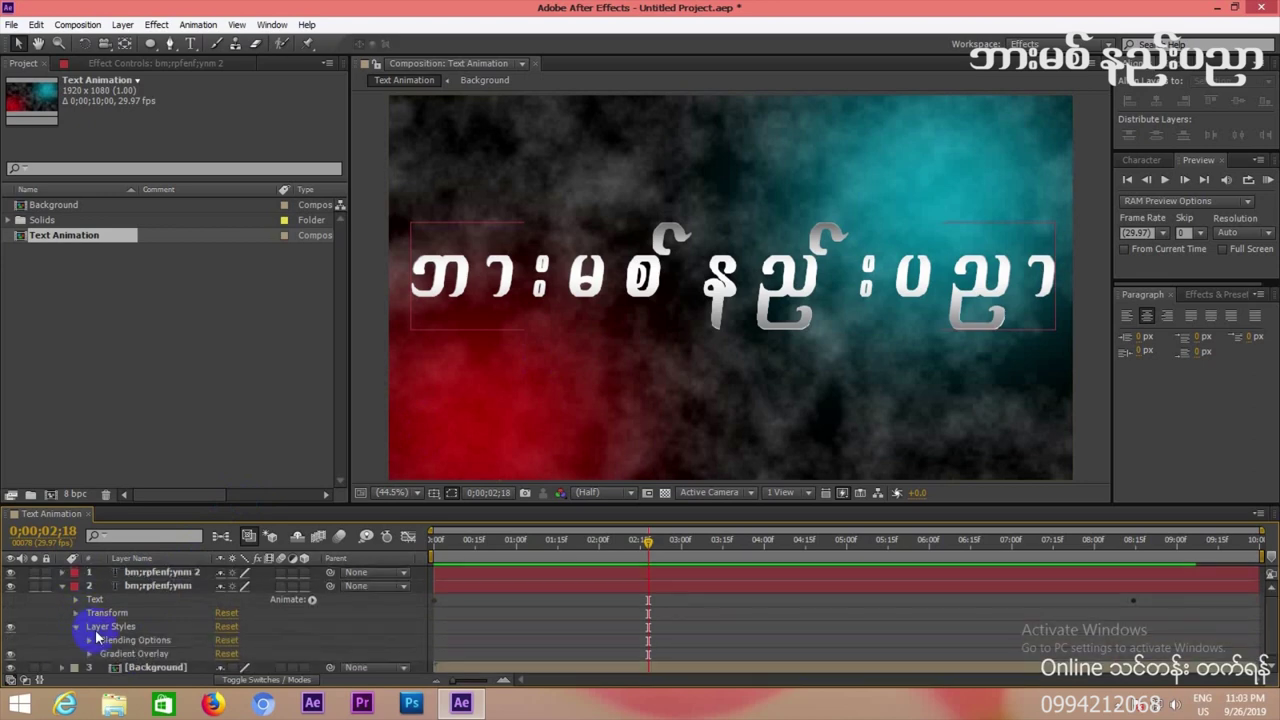
click(89, 653)
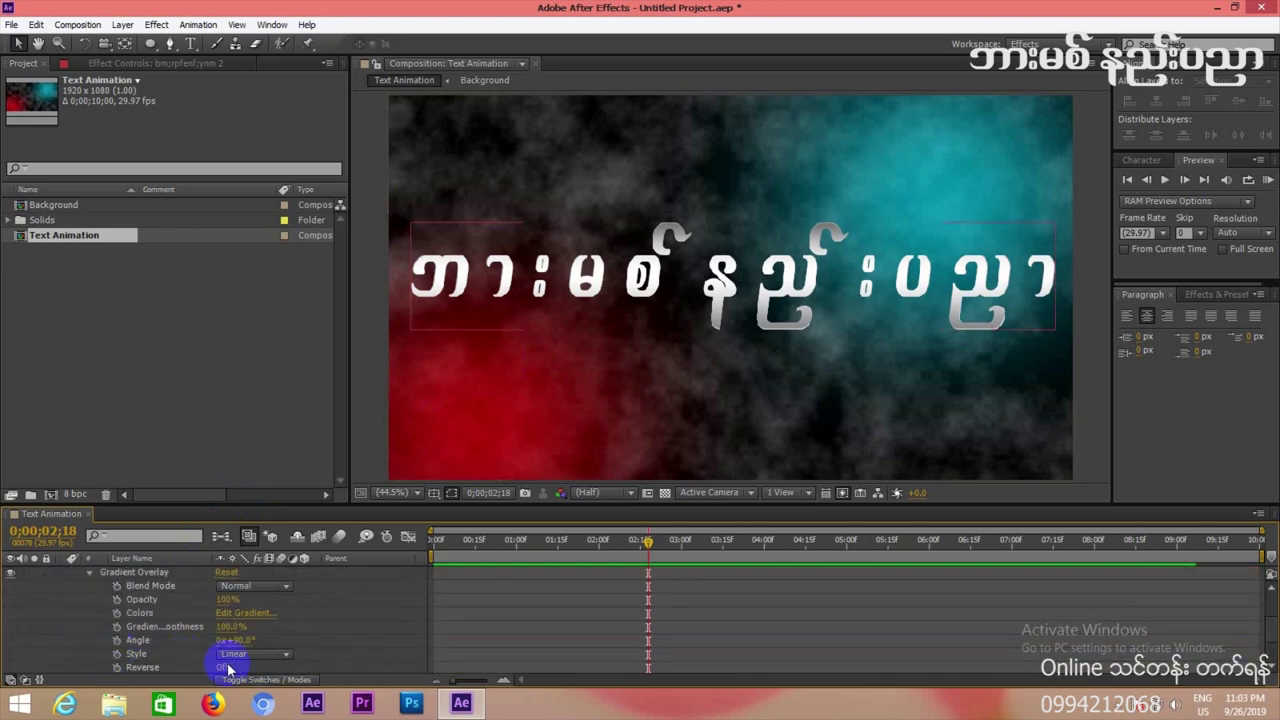
Shift both midpoints of the original title's gradient closer to the middle grey stop and accept the gradient.
click(232, 612)
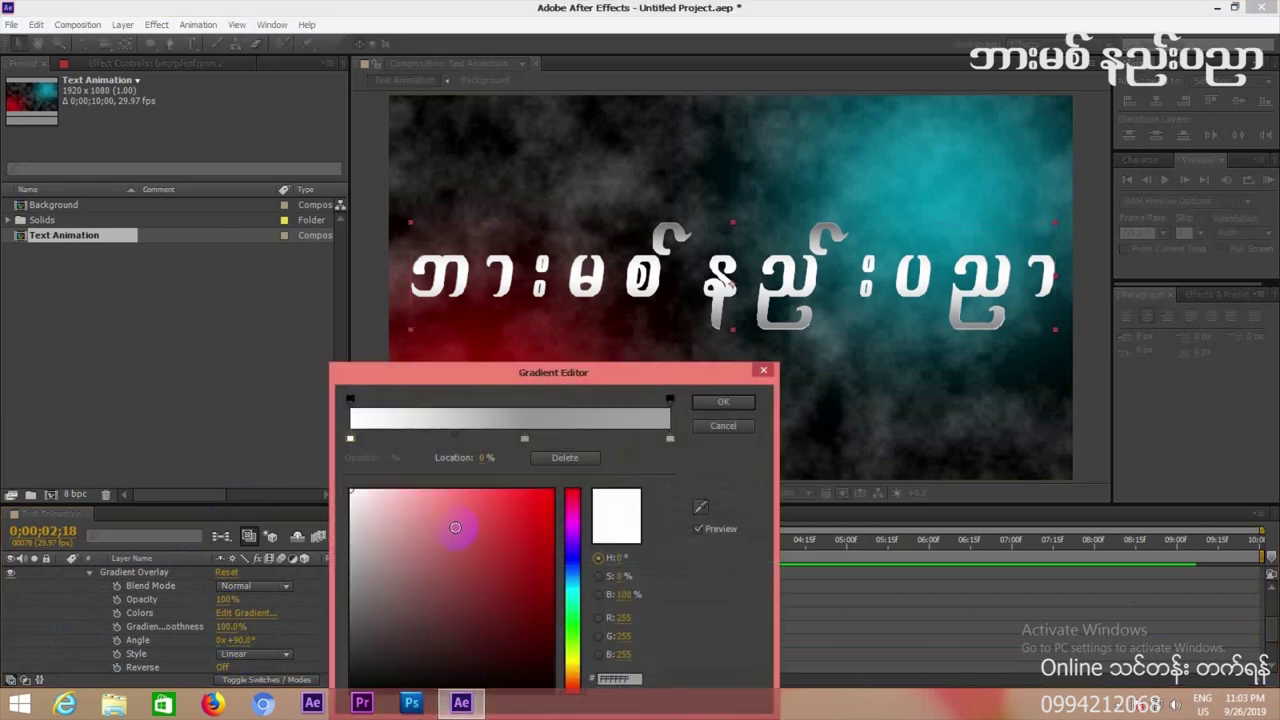
click(525, 437)
drag(589, 440, 576, 438)
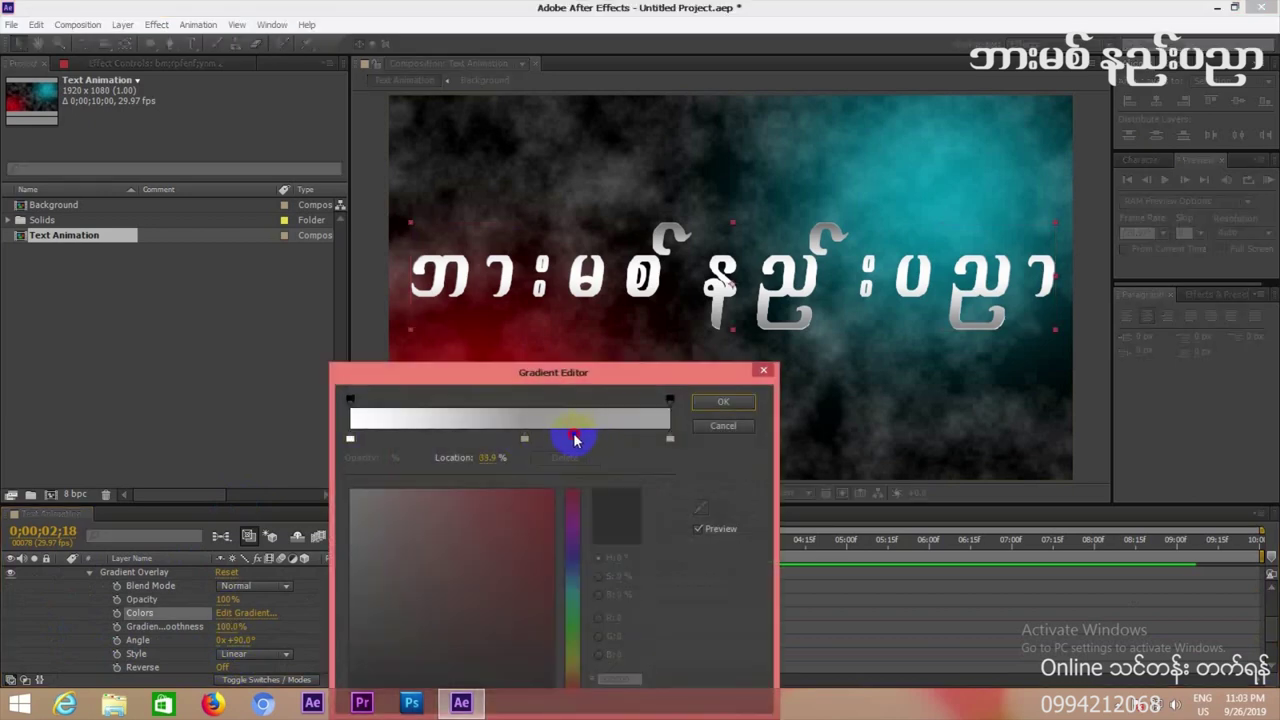
click(524, 437)
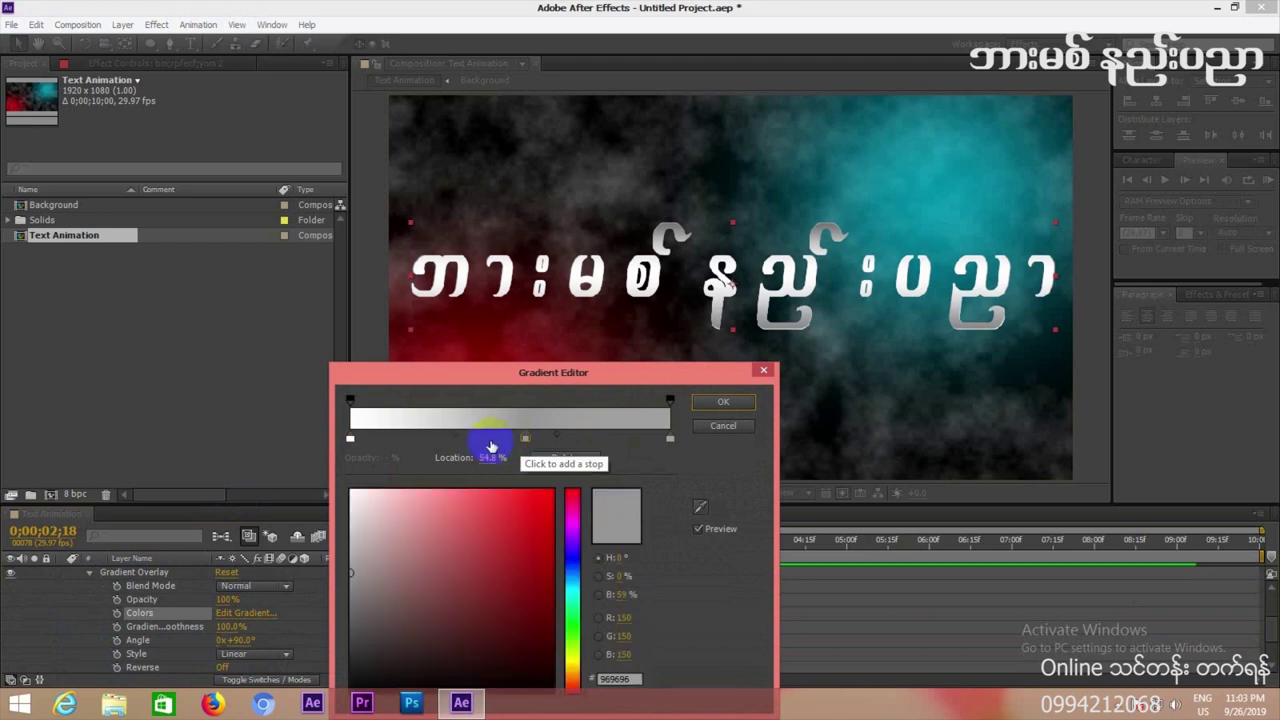
drag(461, 443, 497, 442)
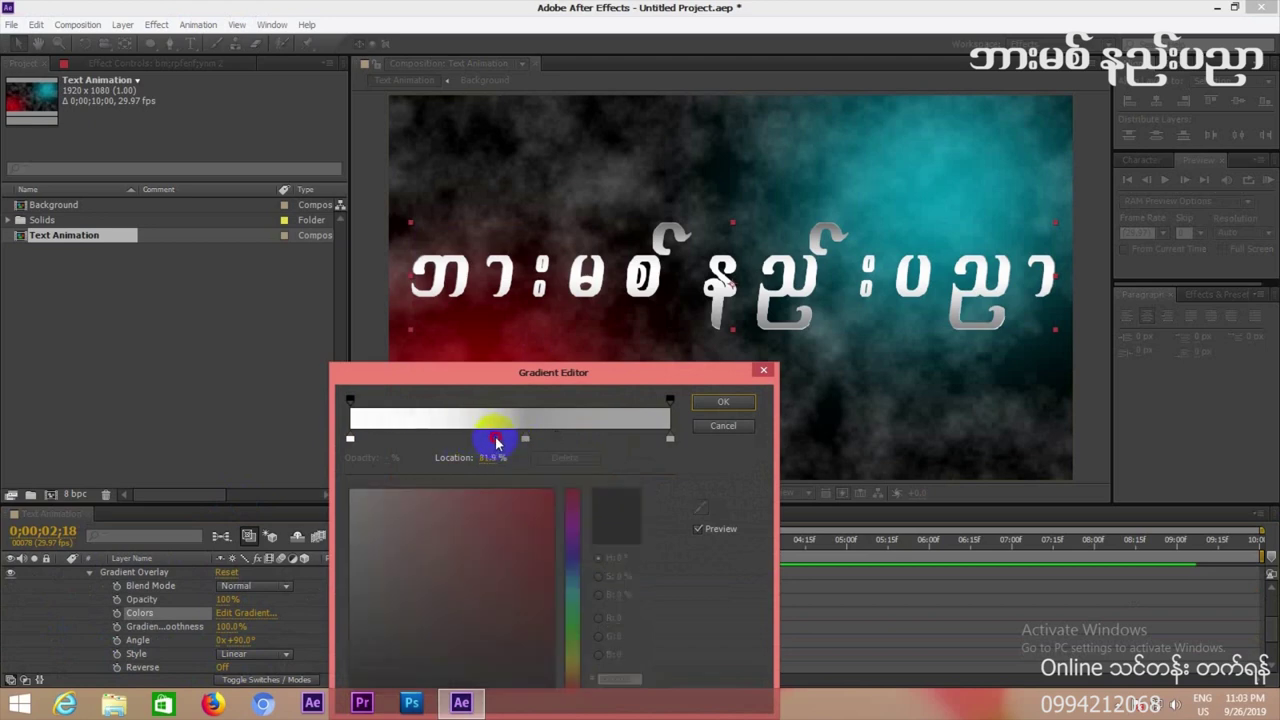
click(721, 405)
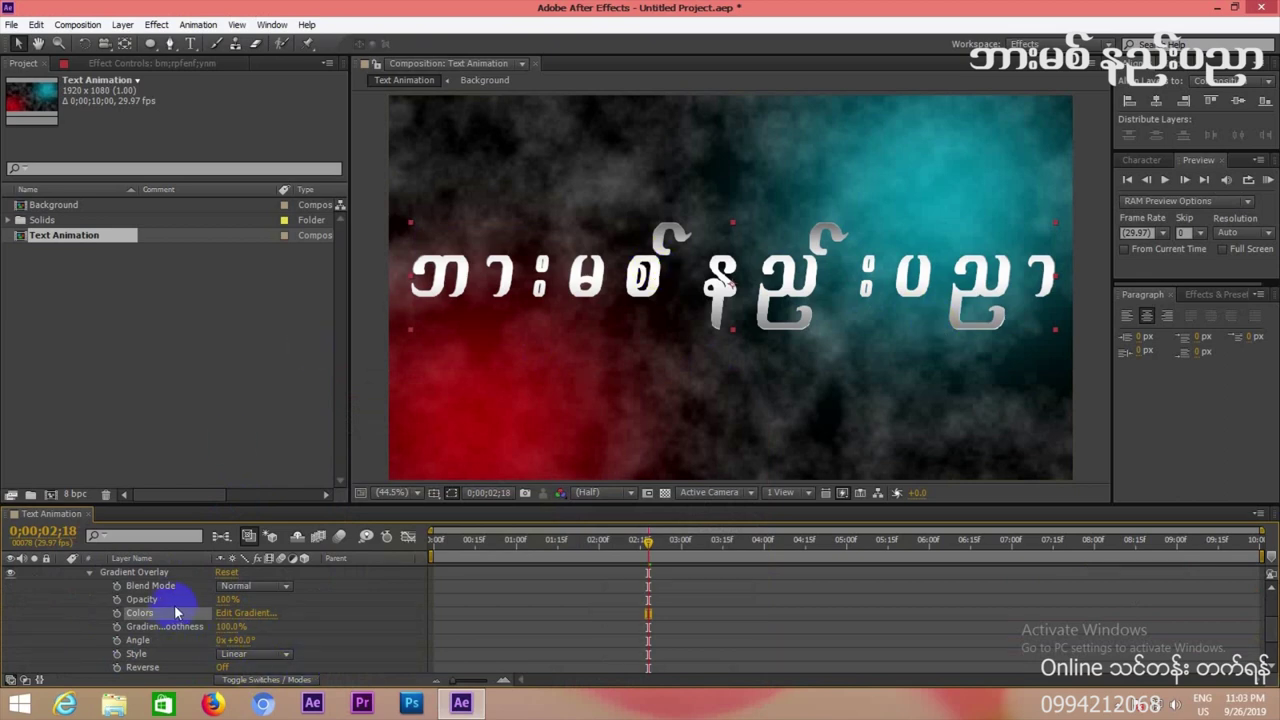
Collapse the original title layer's properties, deselect the layer and inspect the title's gradient shading.
scroll(1260, 614, up, 3)
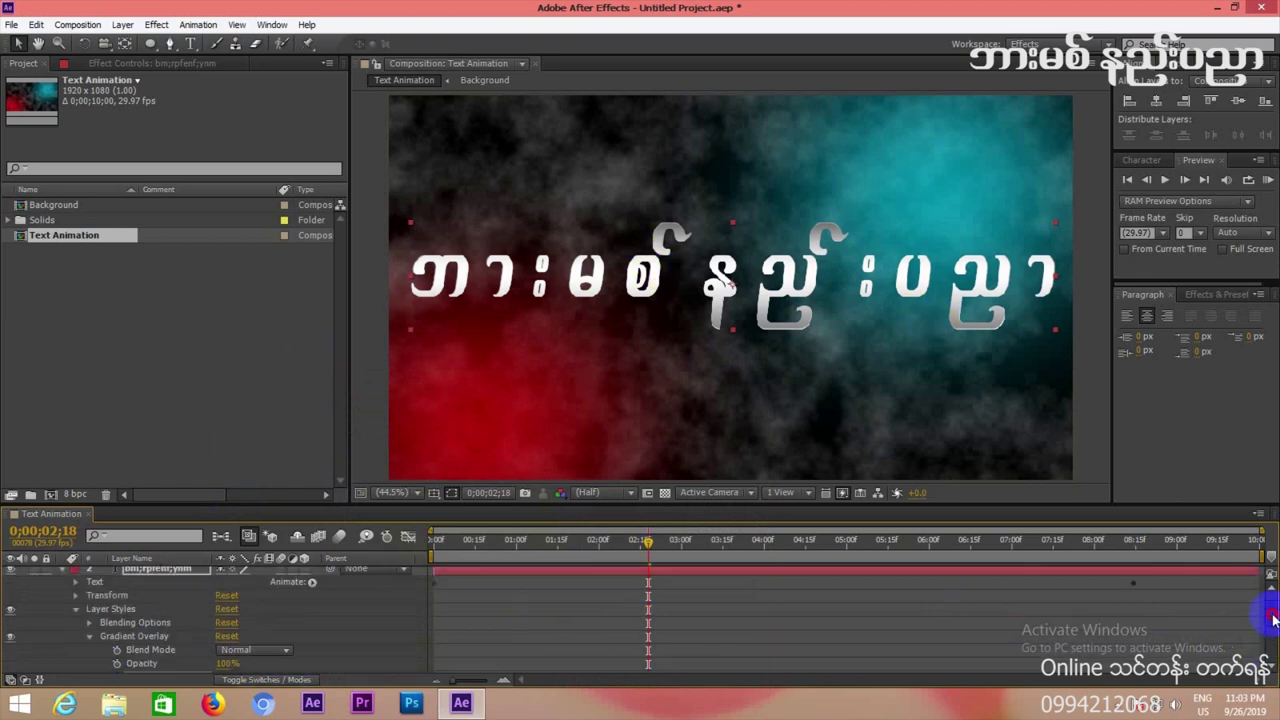
click(60, 587)
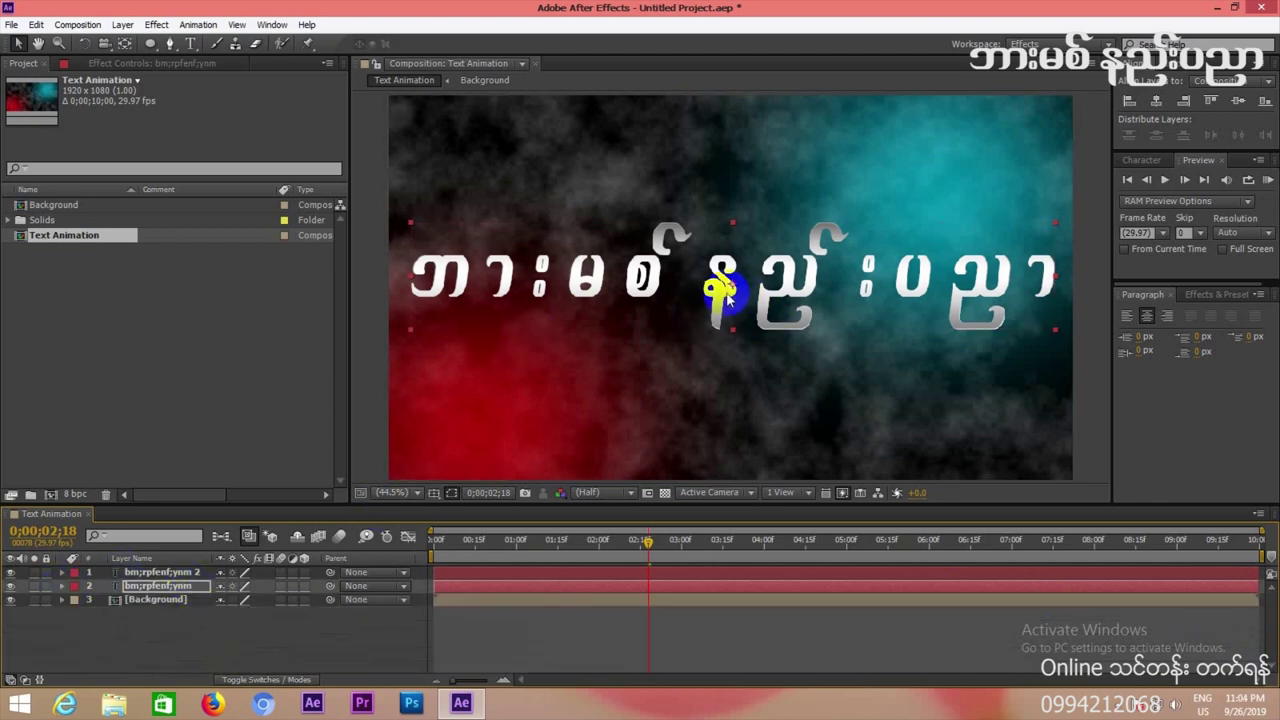
click(491, 628)
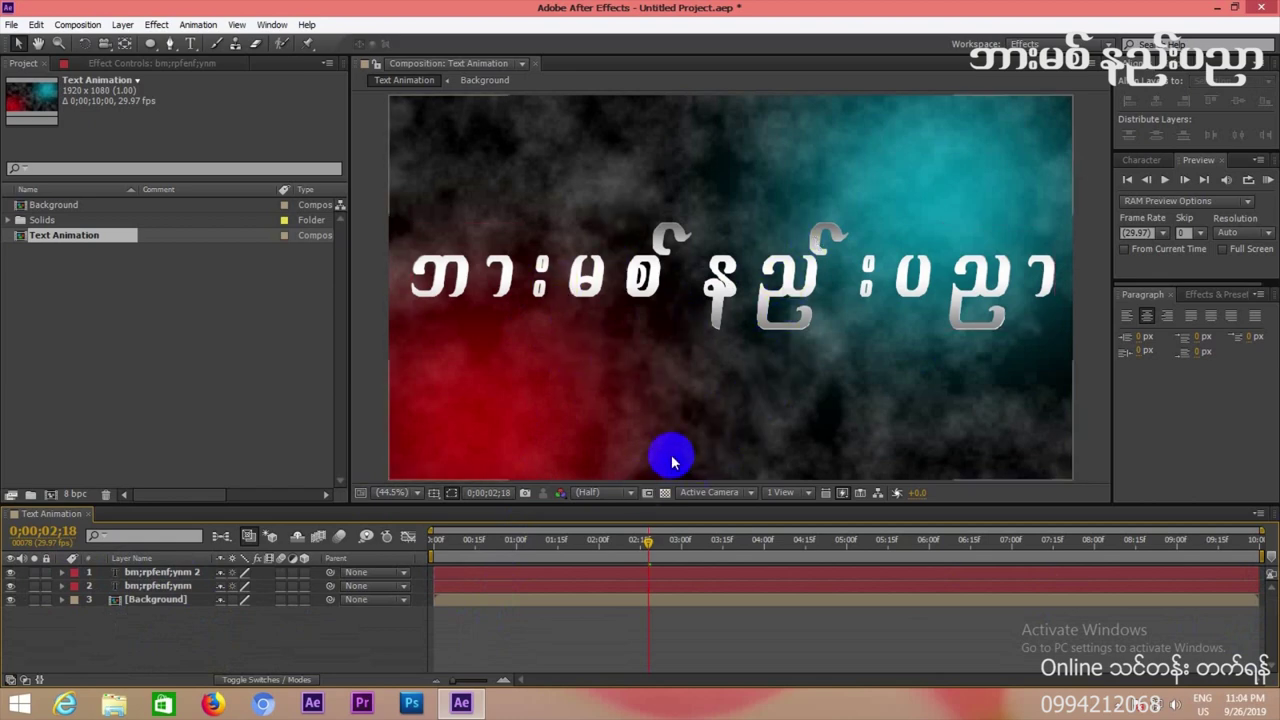
click(856, 310)
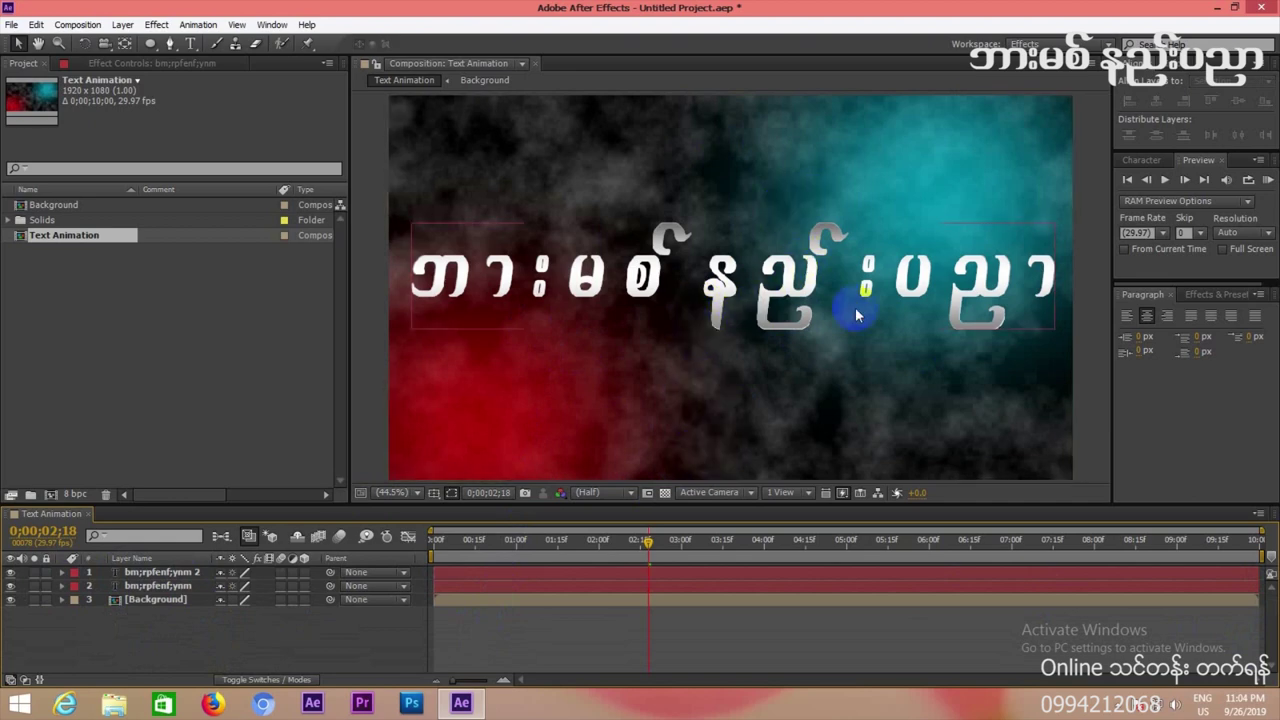
click(171, 605)
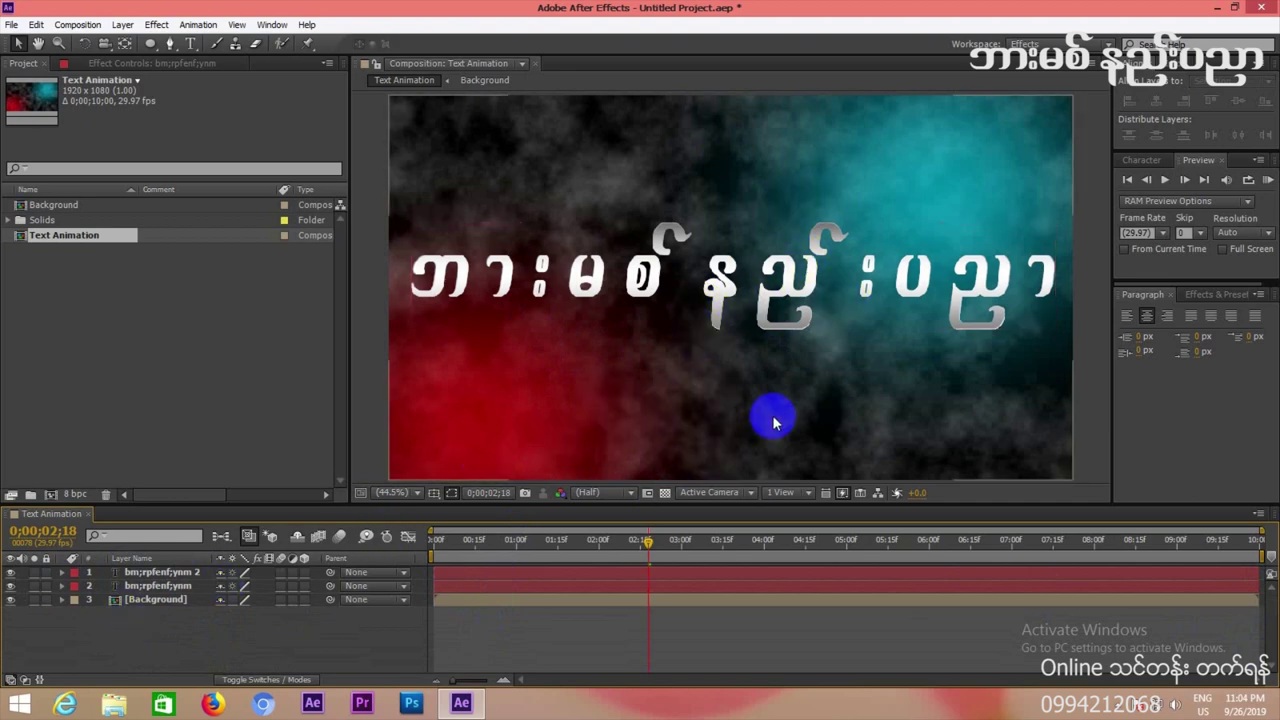
Create a black 1920 × 1080 px solid named TF above the title layers.
right_click(157, 632)
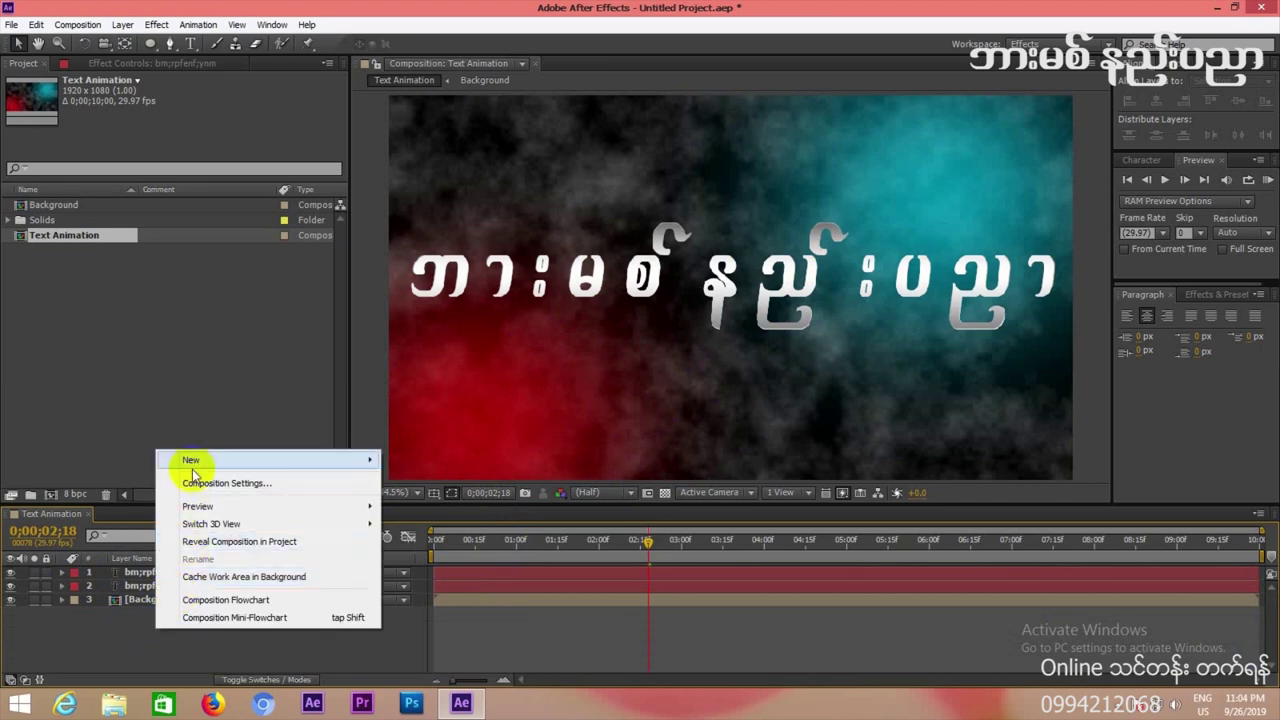
mouse_move(193, 464)
click(418, 502)
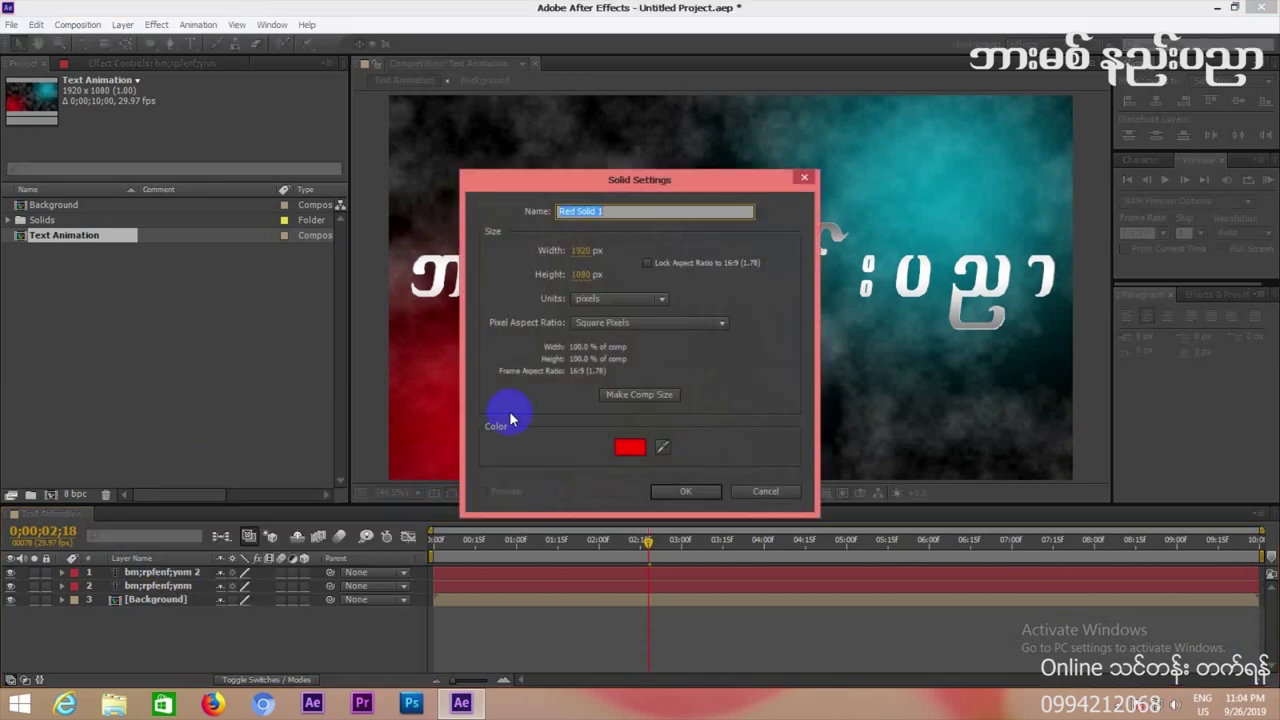
text(TF)
click(625, 449)
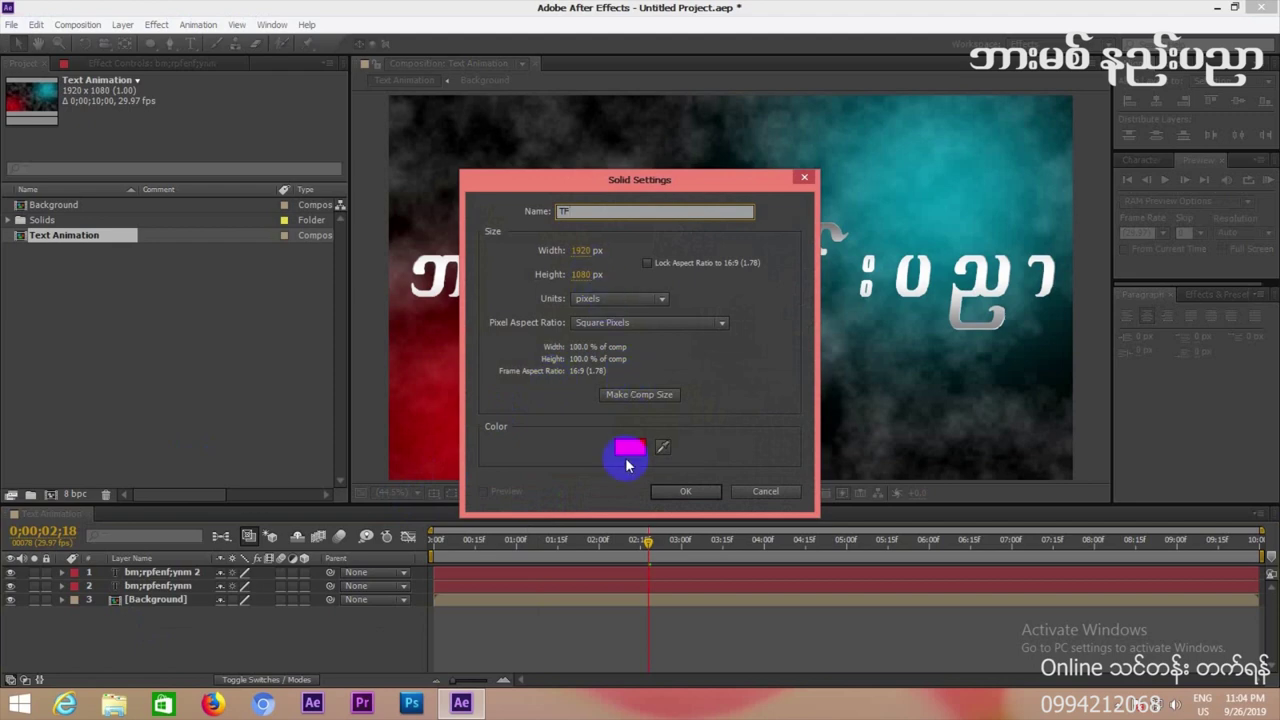
drag(620, 444, 437, 450)
click(797, 253)
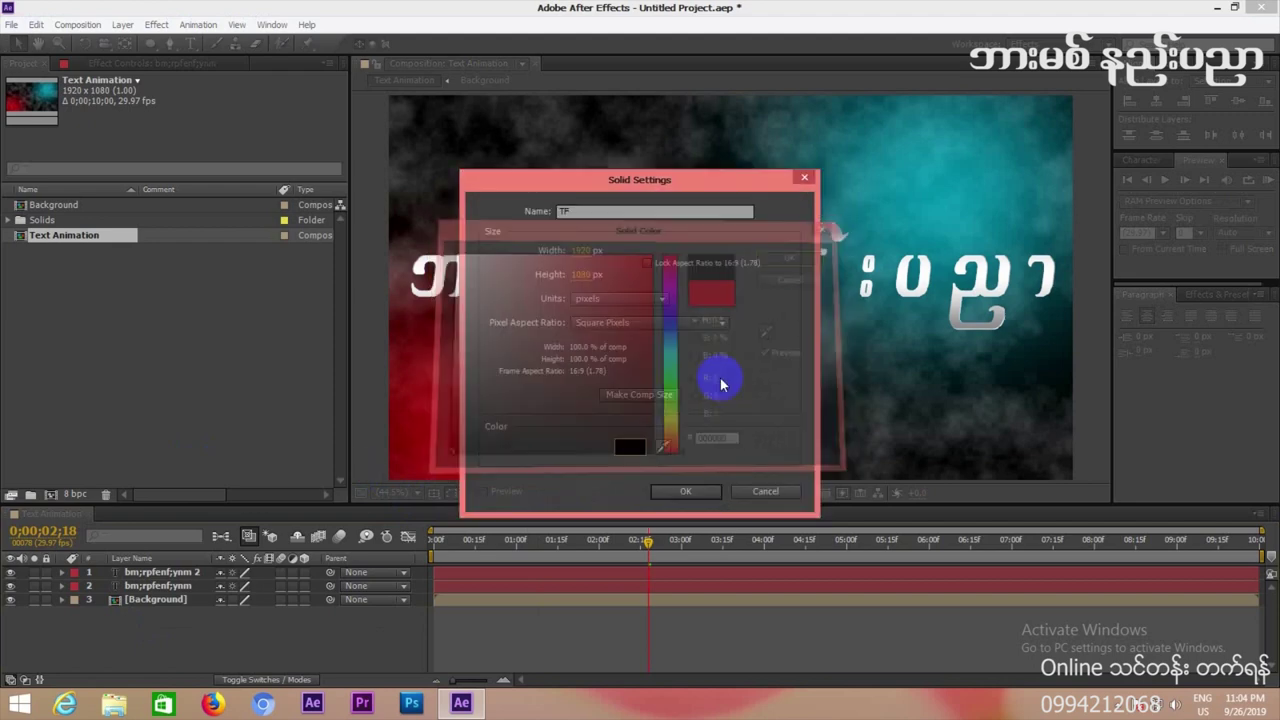
click(686, 491)
click(665, 492)
key(Caps_Lock)
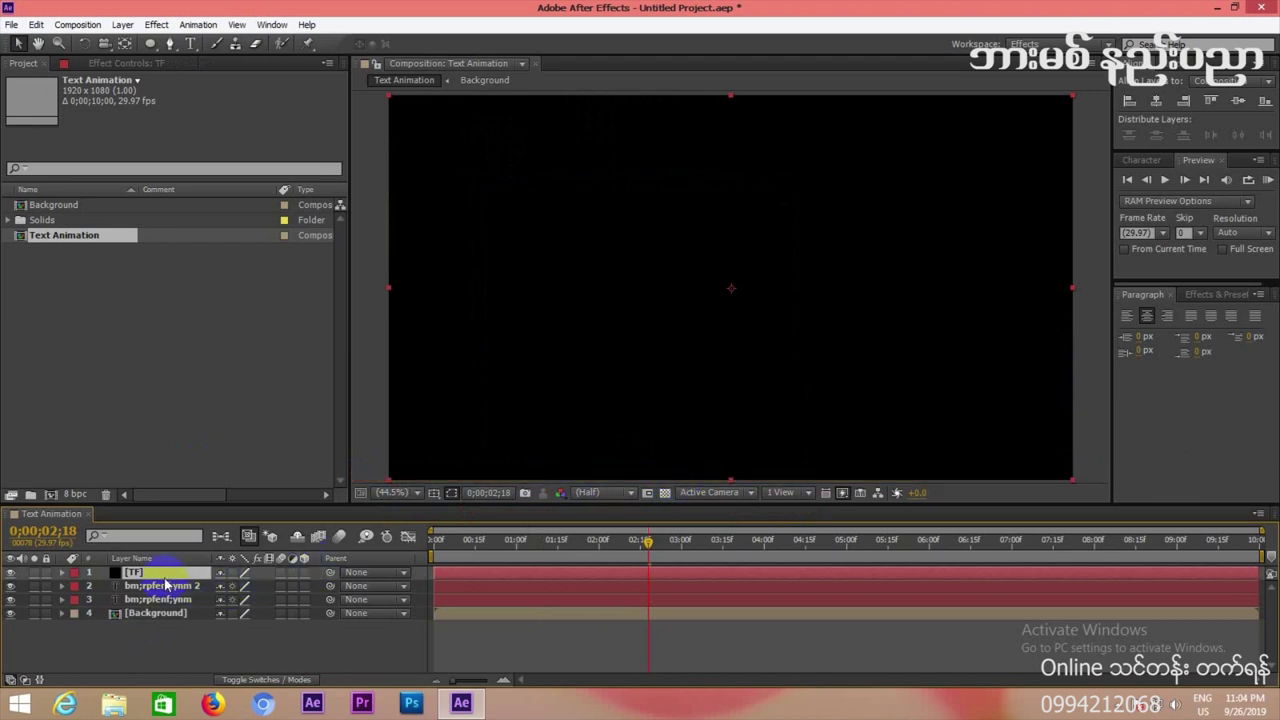
Apply the Trapcode Particular effect to the TF solid and place its emitter just below the frame at about 960, 1137.
click(160, 24)
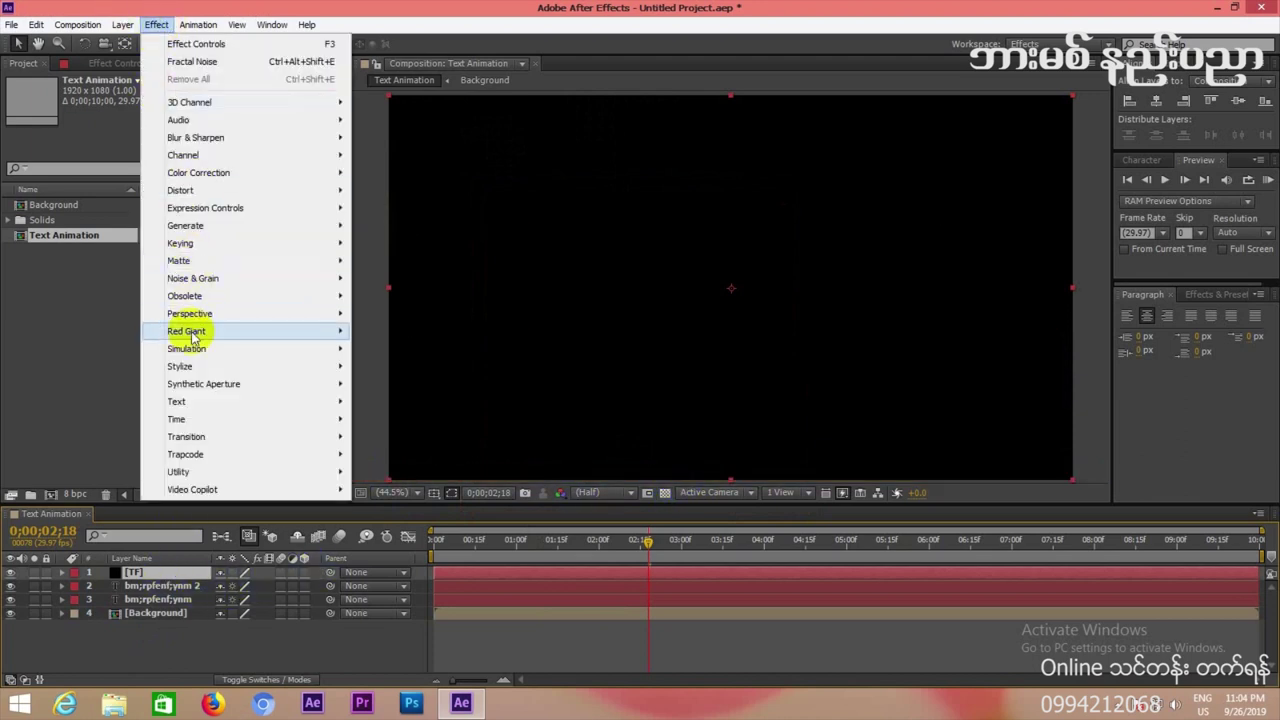
mouse_move(203, 440)
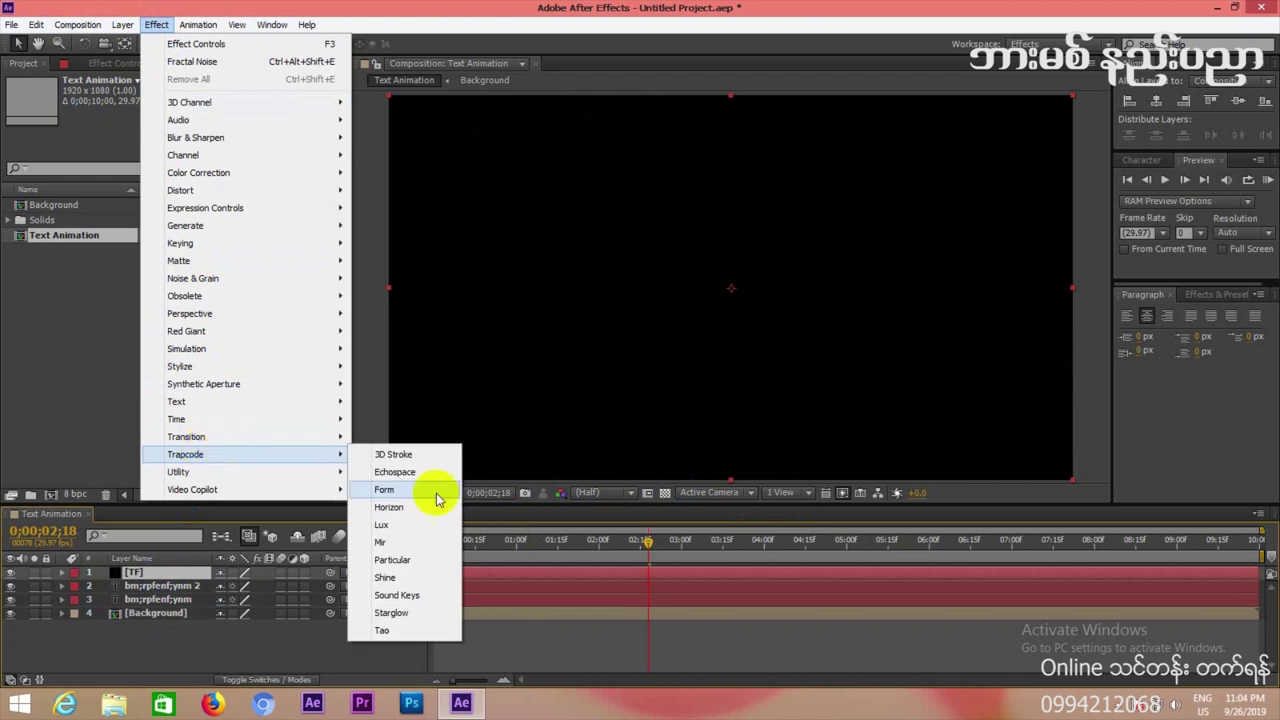
click(392, 560)
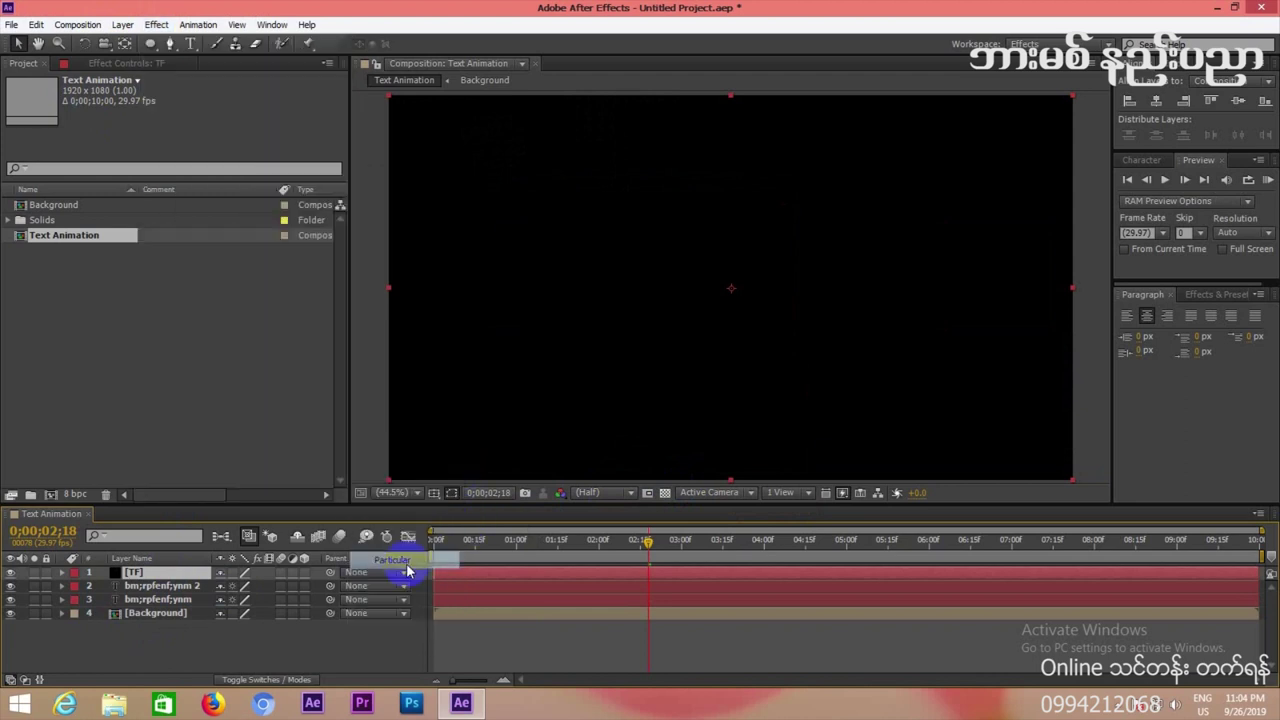
drag(737, 294, 734, 511)
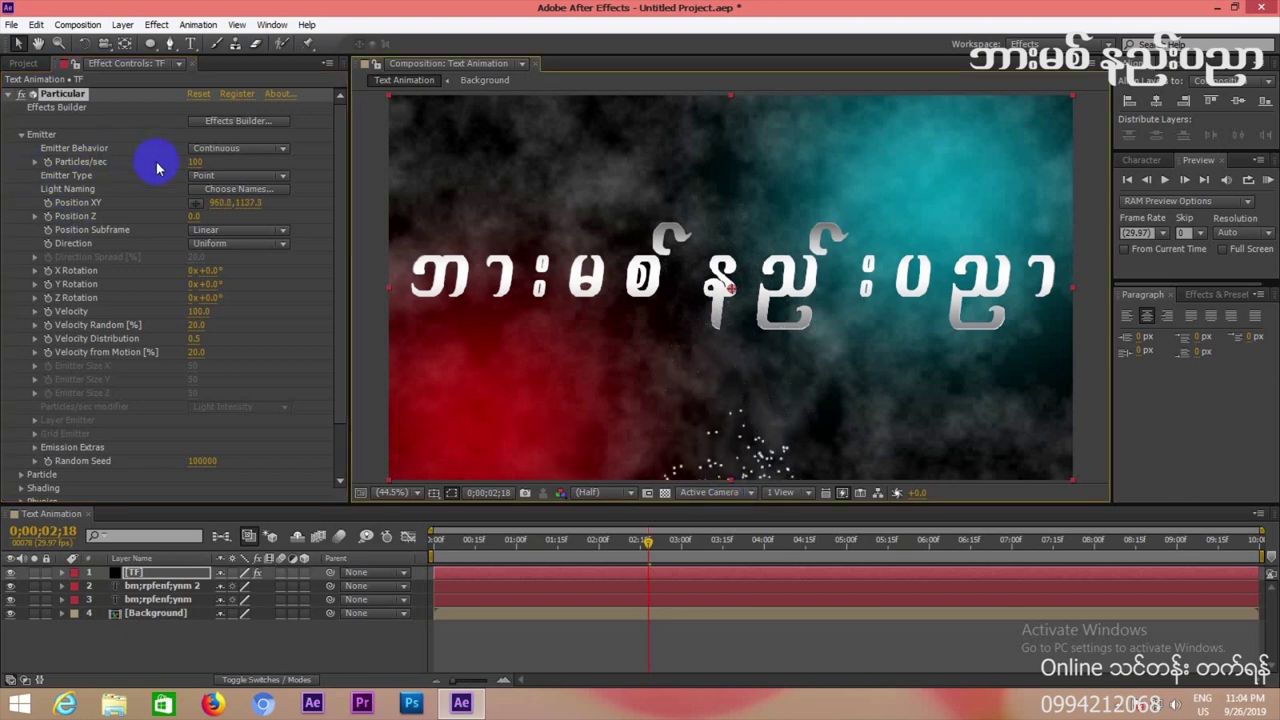
Set the emitter's Velocity to 300 and Velocity Random to 40%, and inspect the particles at 0;00;04;27.
click(195, 318)
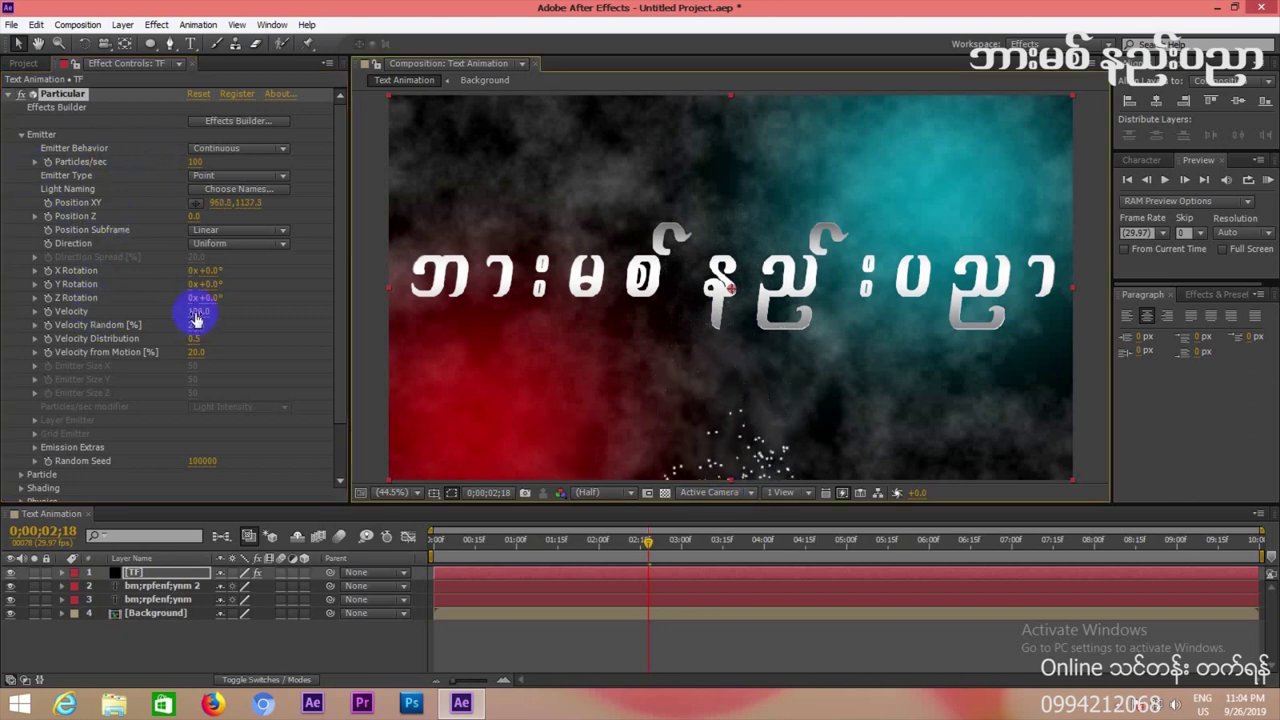
click(197, 313)
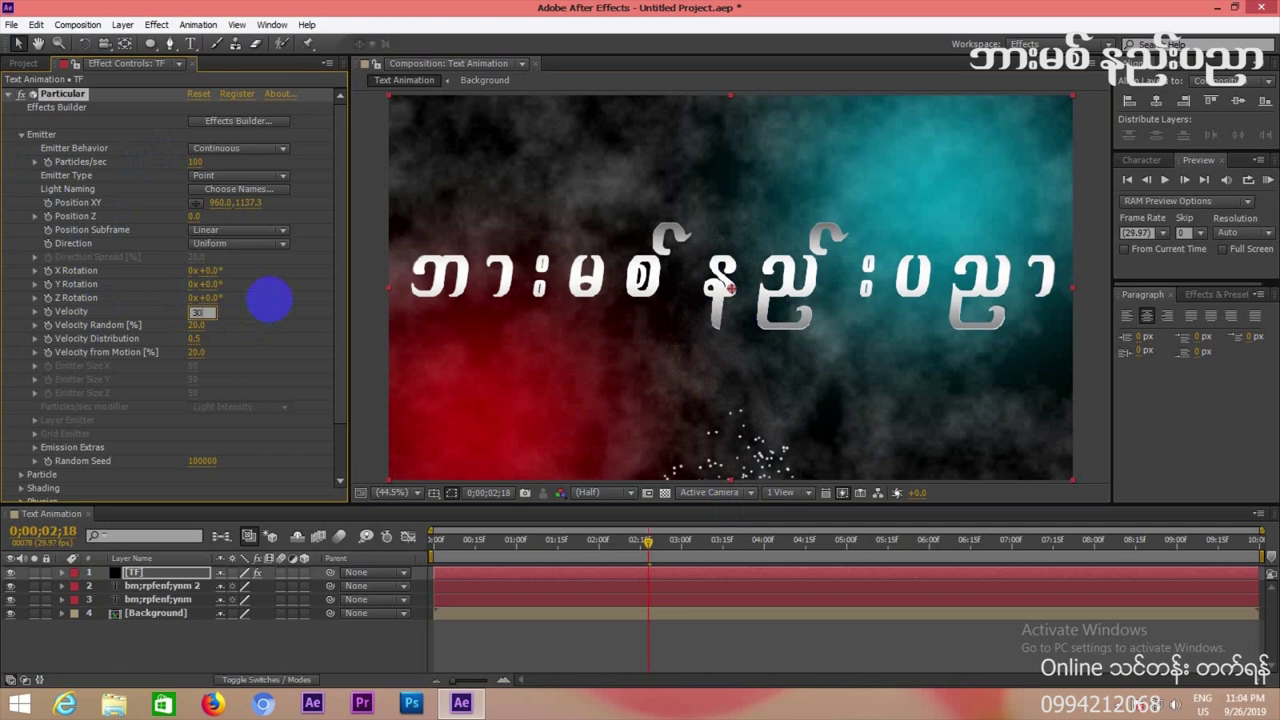
key(Return)
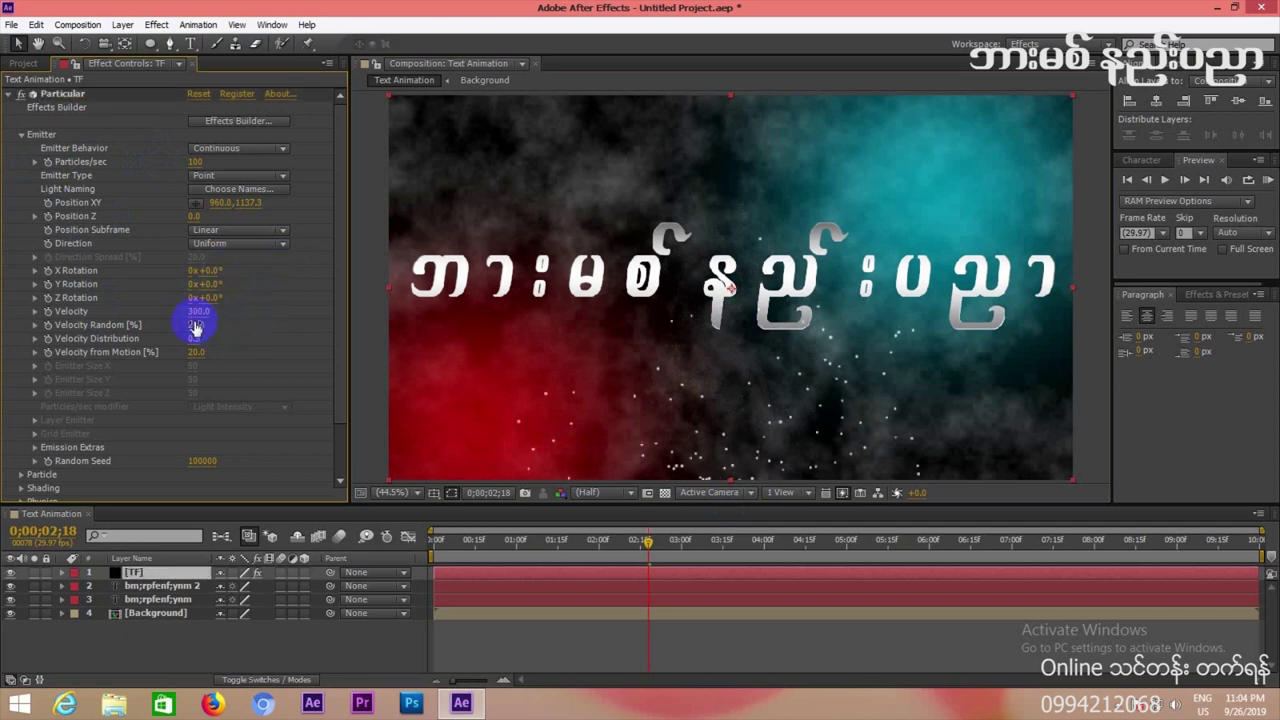
click(196, 325)
text(3)
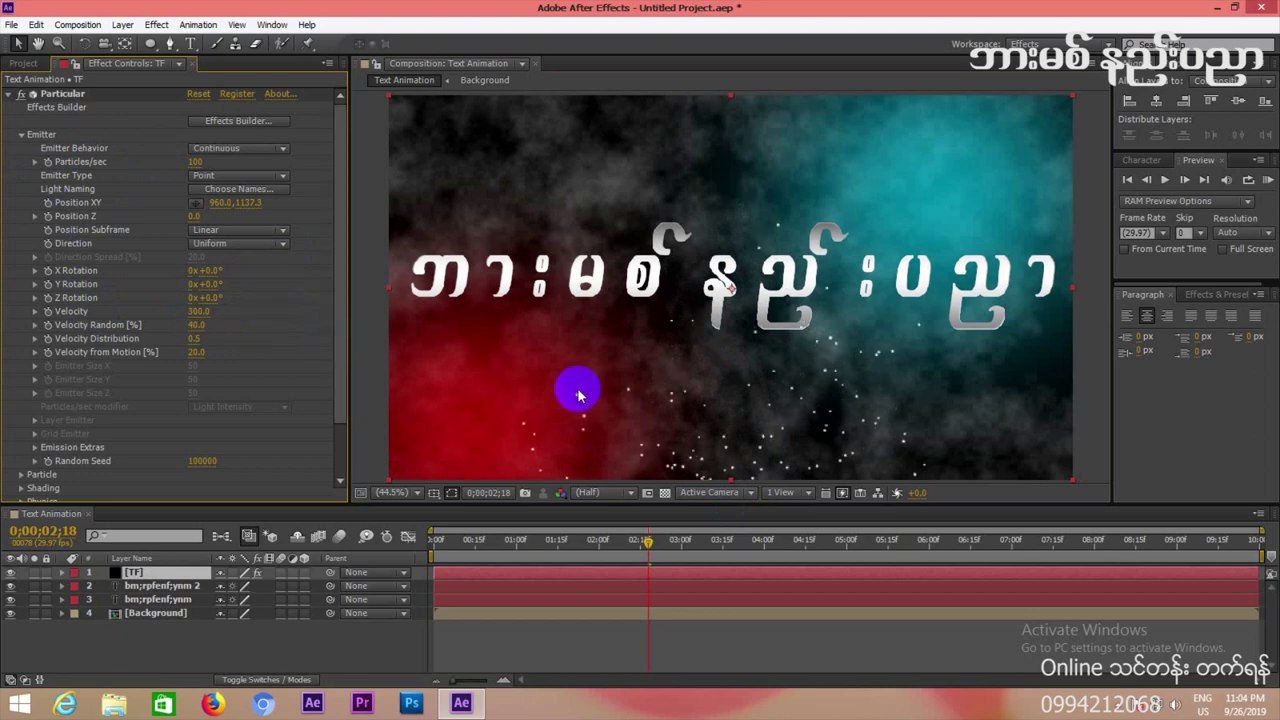
click(665, 541)
drag(690, 548, 838, 542)
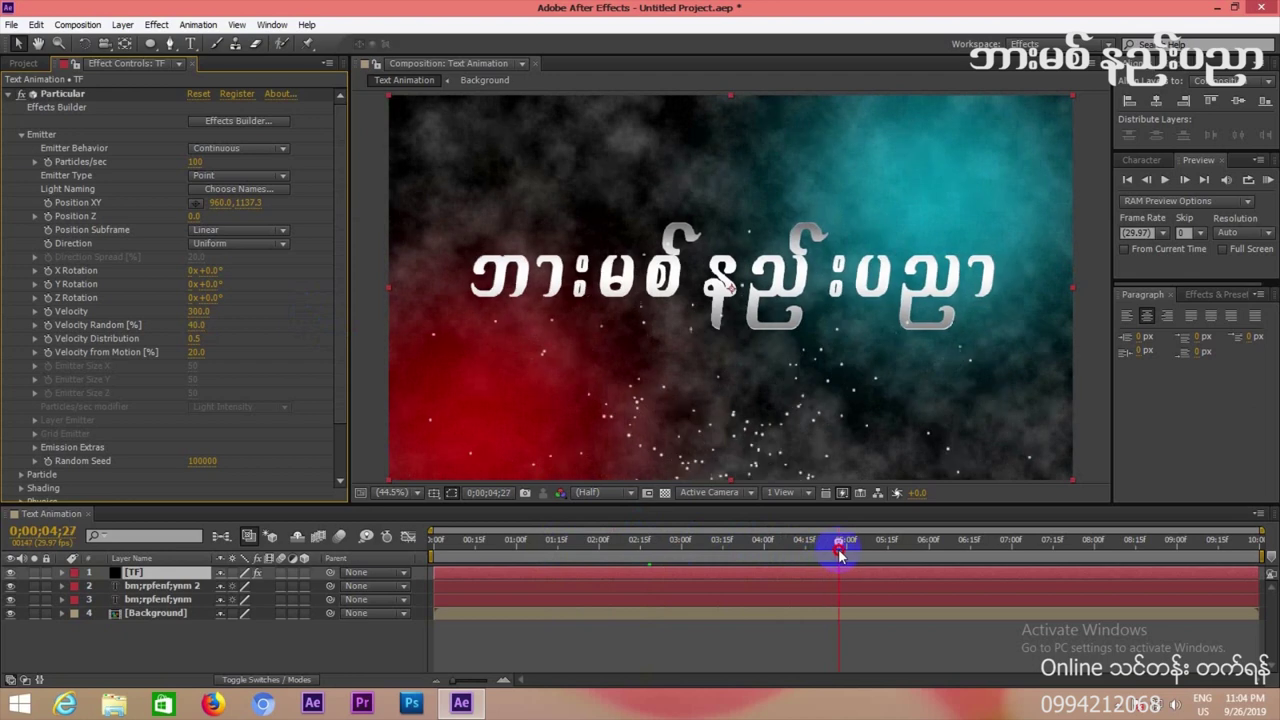
Set the particle Life to 9 seconds in Particular's particle settings and inspect the animation back to 0;00;01;03.
click(22, 135)
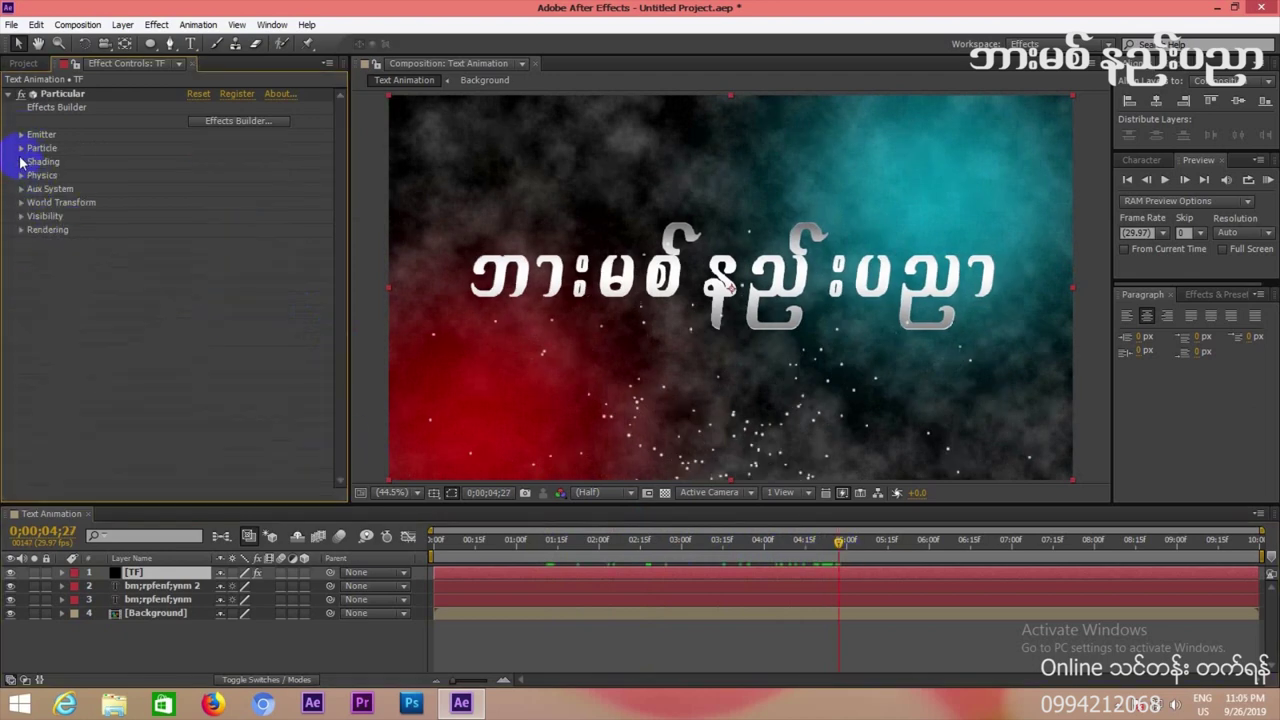
click(21, 149)
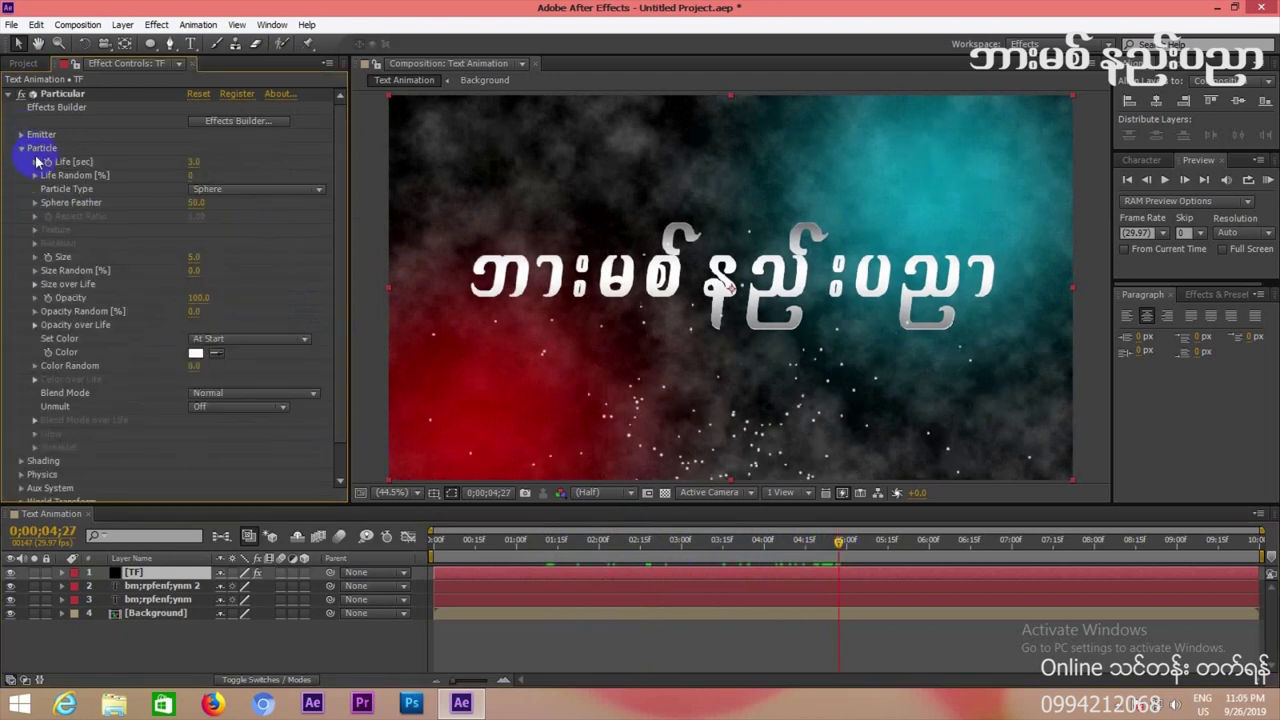
click(193, 162)
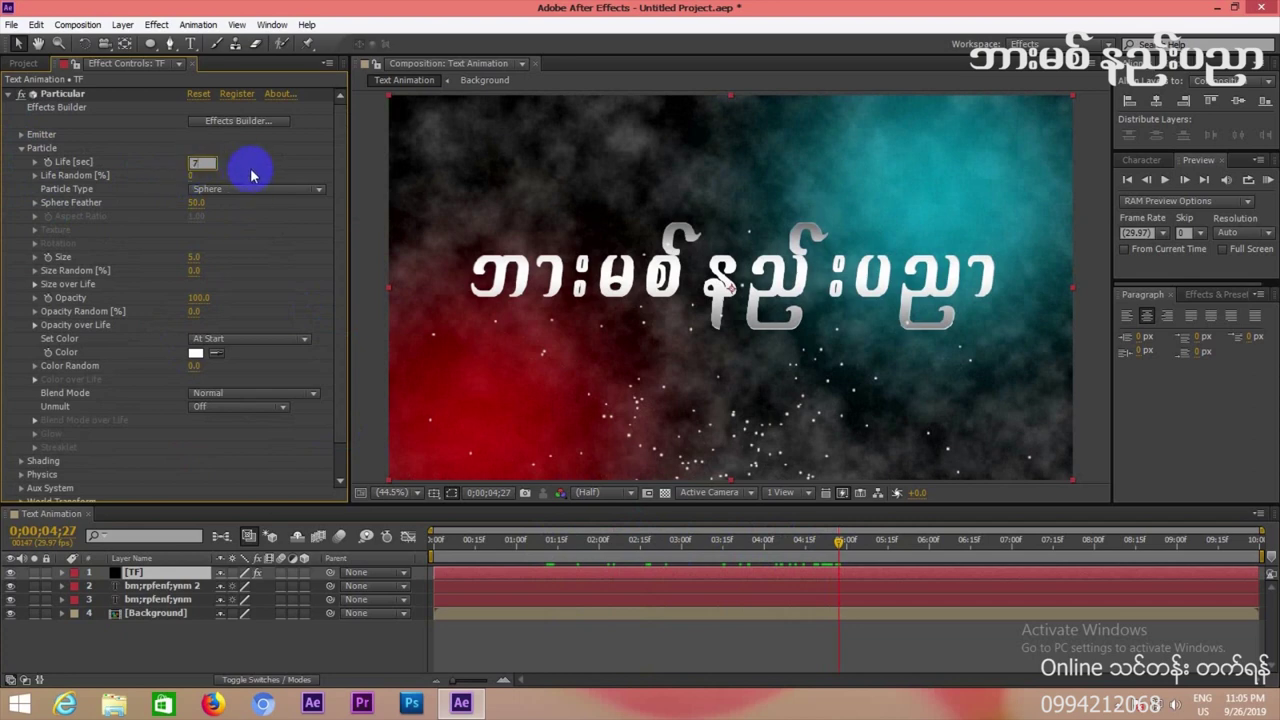
click(196, 163)
text(9)
key(Return)
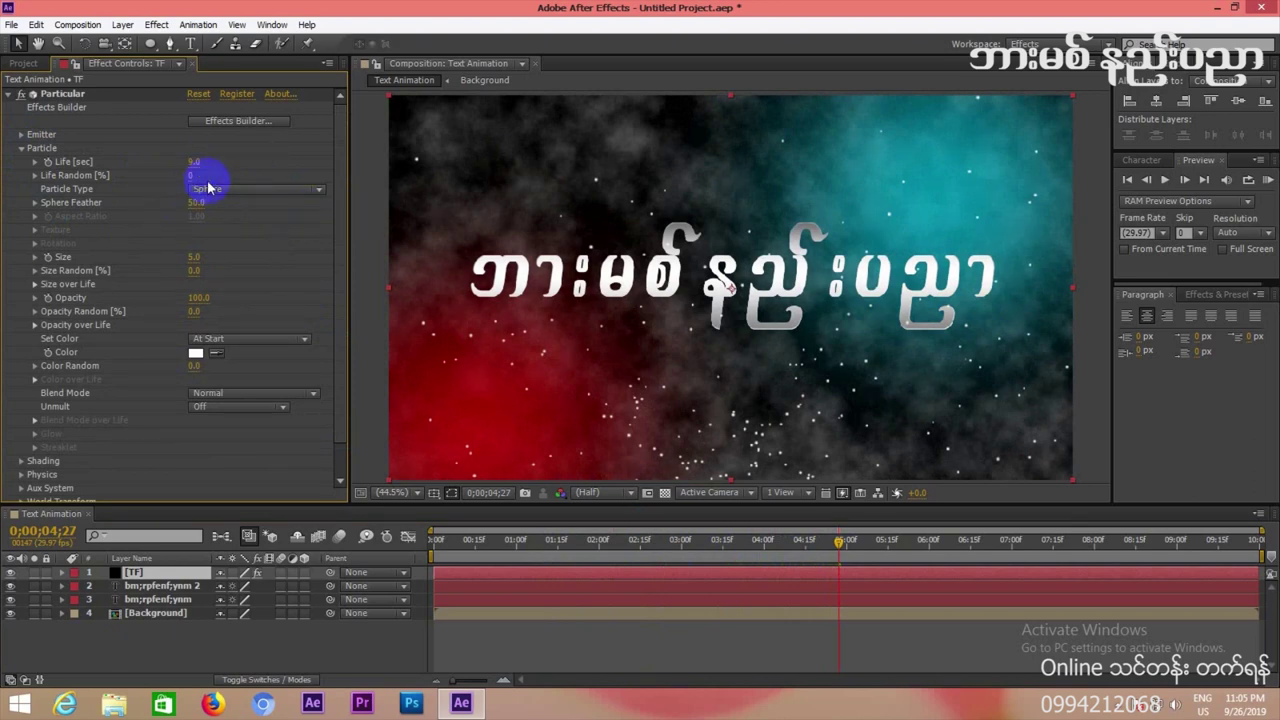
drag(840, 546, 524, 545)
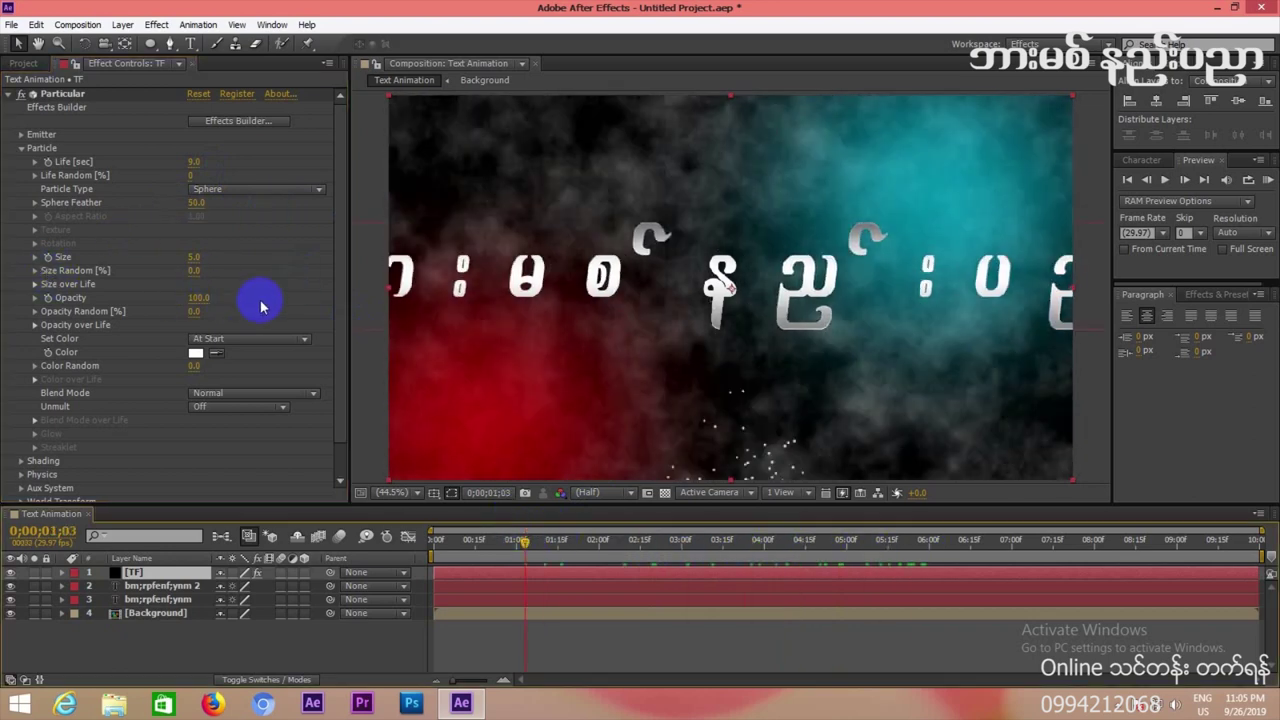
Draw a freehand, uneven Size over Life curve for the particles and inspect them at 0;00;04;23.
click(35, 285)
mouse_move(143, 327)
mouse_down()
mouse_move(66, 347)
mouse_move(164, 325)
mouse_move(252, 378)
mouse_up()
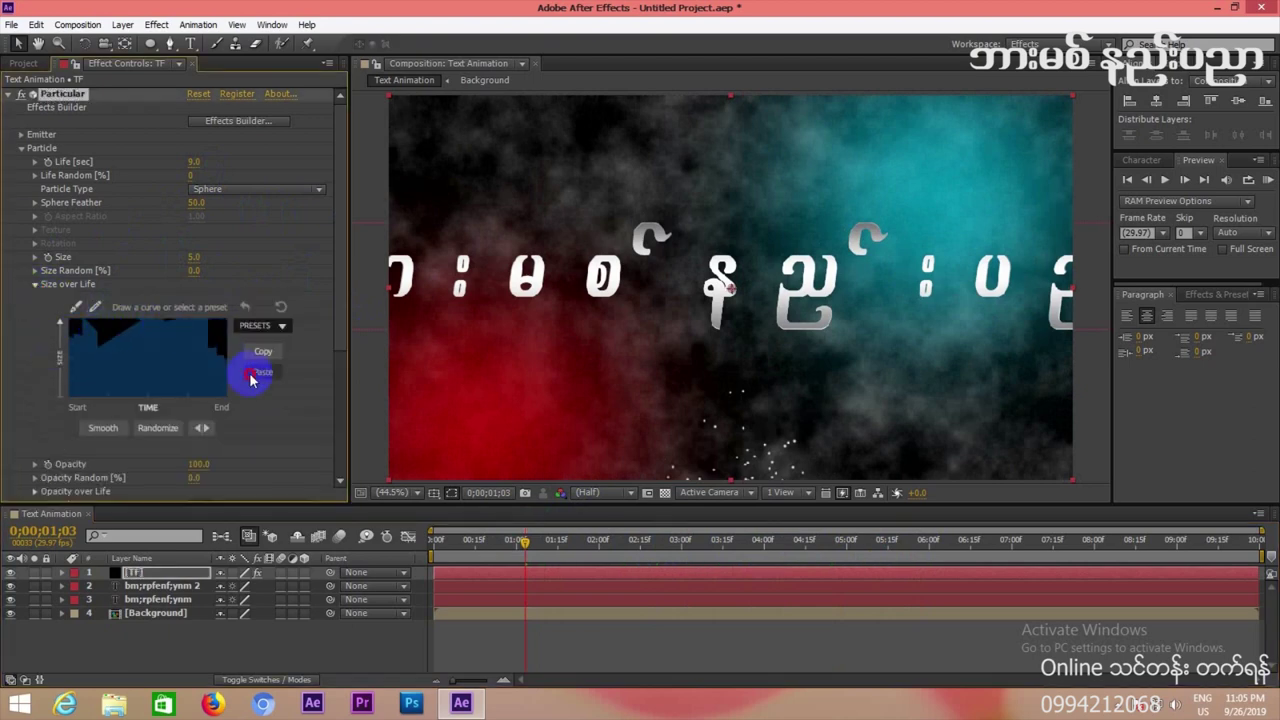
drag(651, 540, 828, 573)
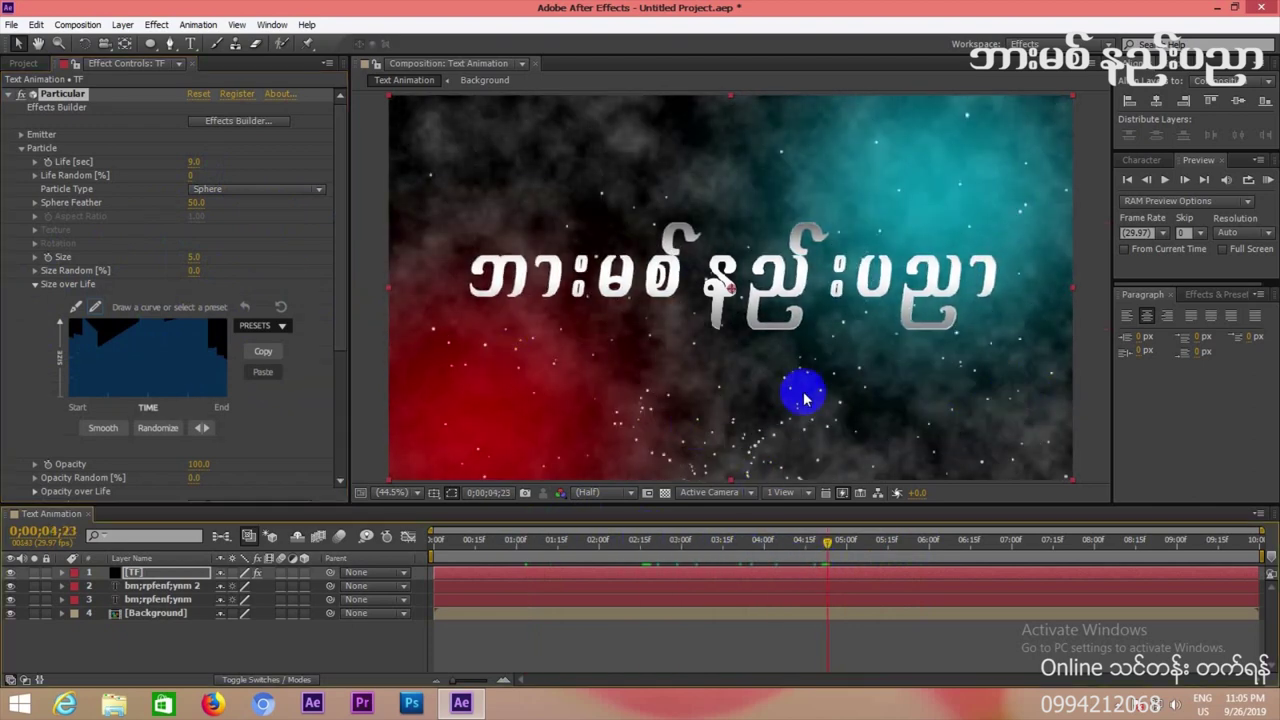
Set Wind Y to about -238 in Particular's Air physics settings and inspect the particles at 0;00;04;08.
click(21, 149)
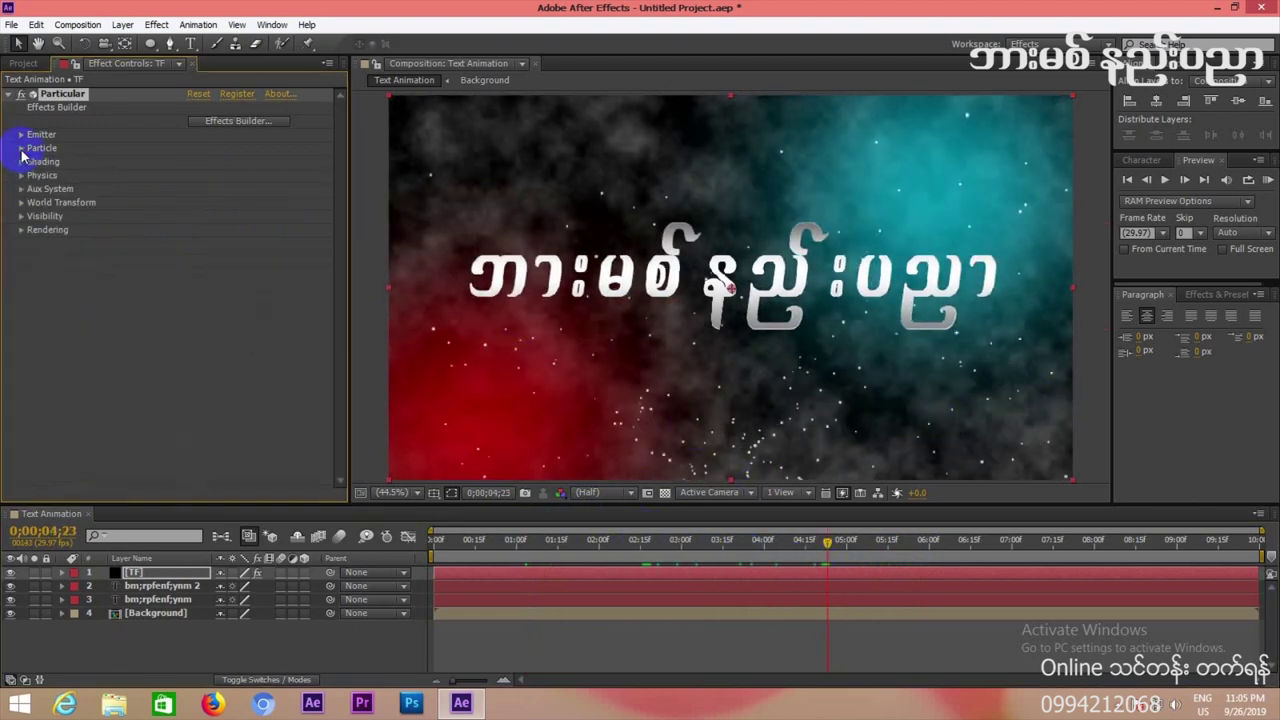
click(21, 176)
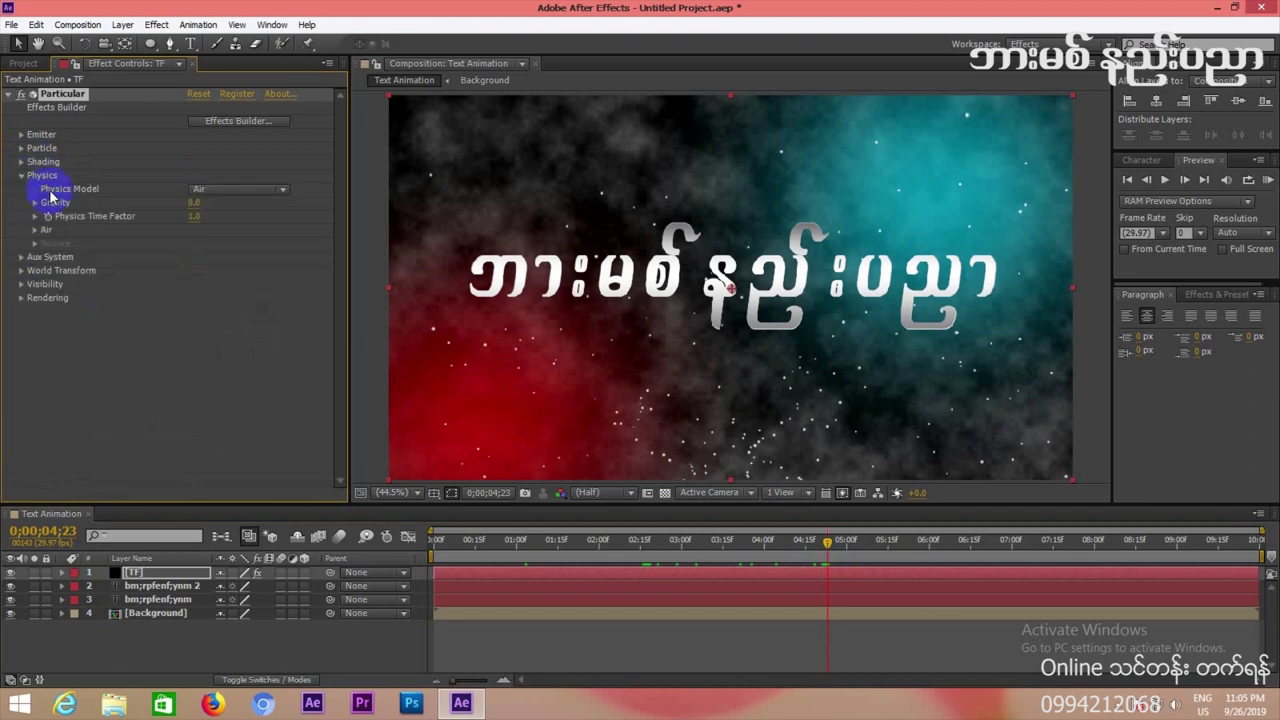
click(35, 231)
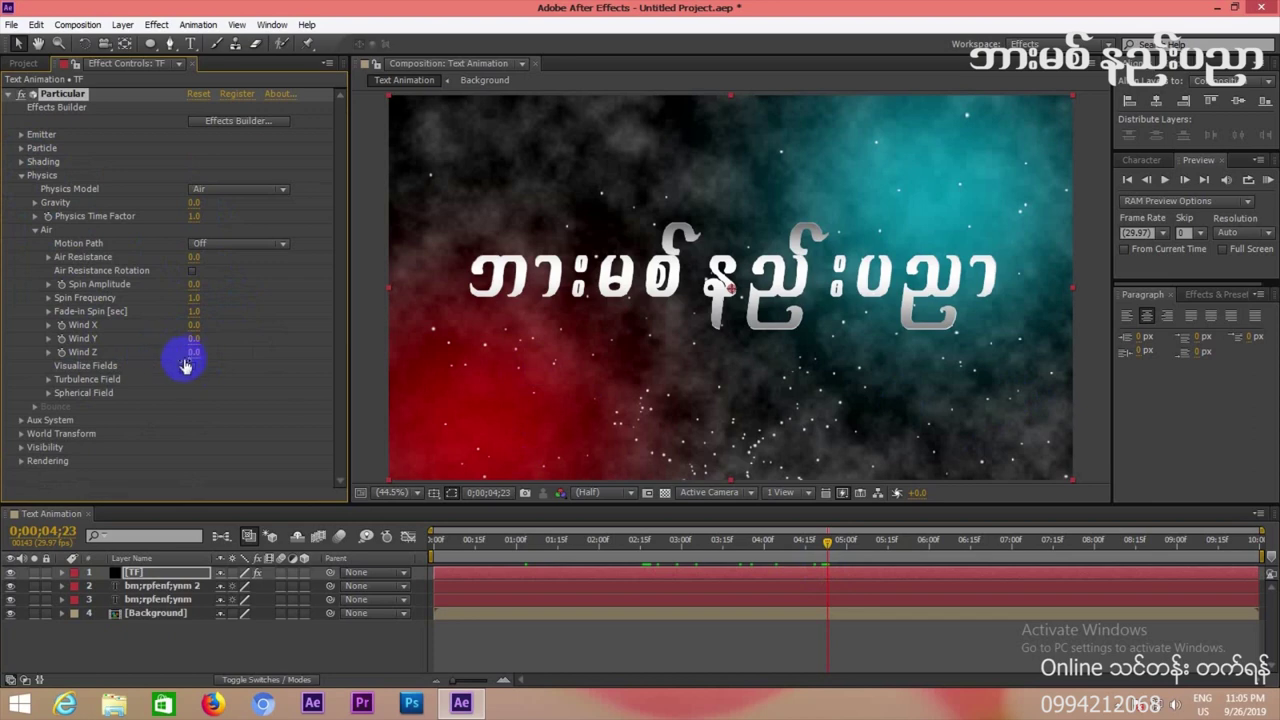
drag(194, 338, 57, 320)
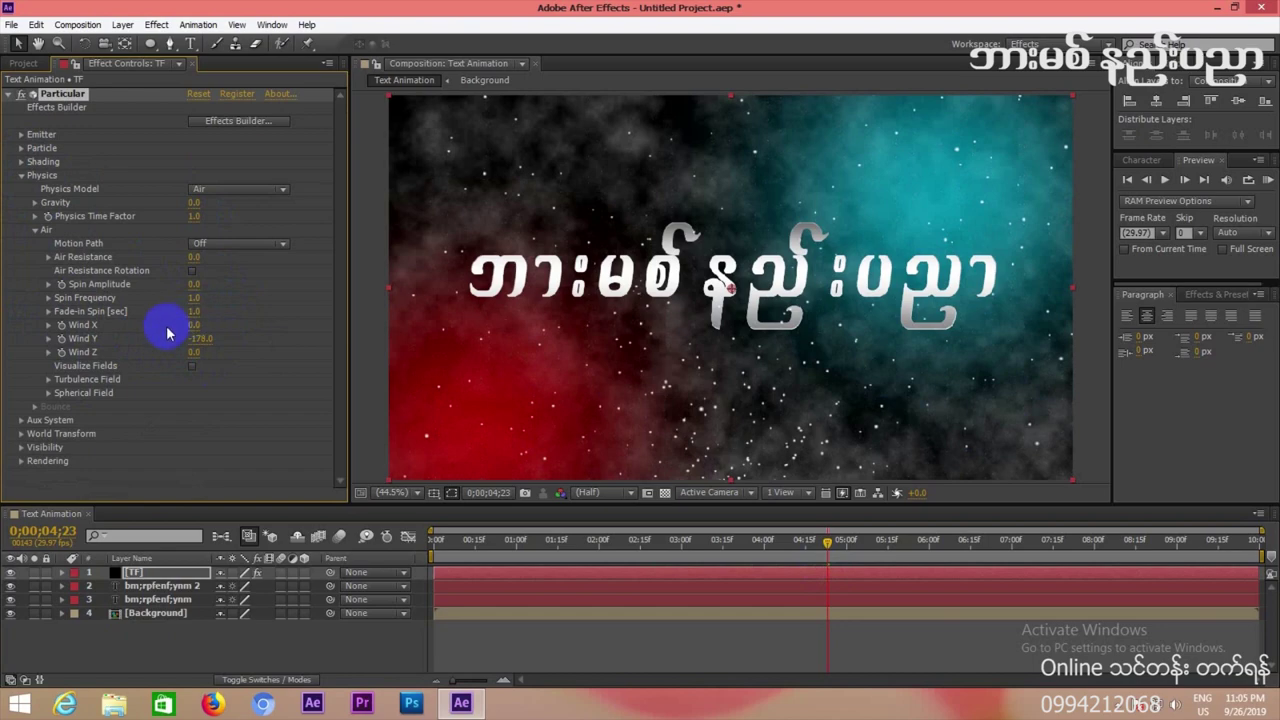
drag(202, 348, 140, 330)
drag(519, 545, 556, 556)
drag(641, 542, 786, 542)
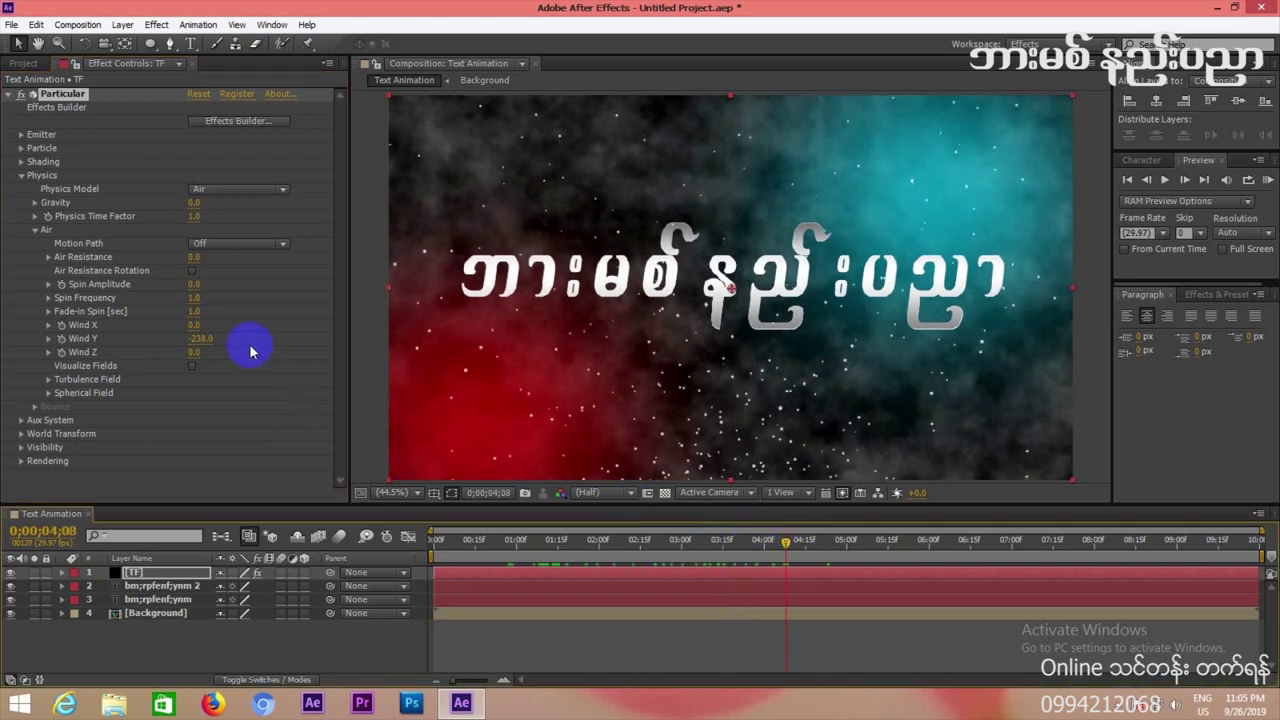
Turn on Motion Blur in Particular's rendering settings, raise its Shutter Angle to about 702, and inspect the particles at 0;00;04;22.
click(21, 462)
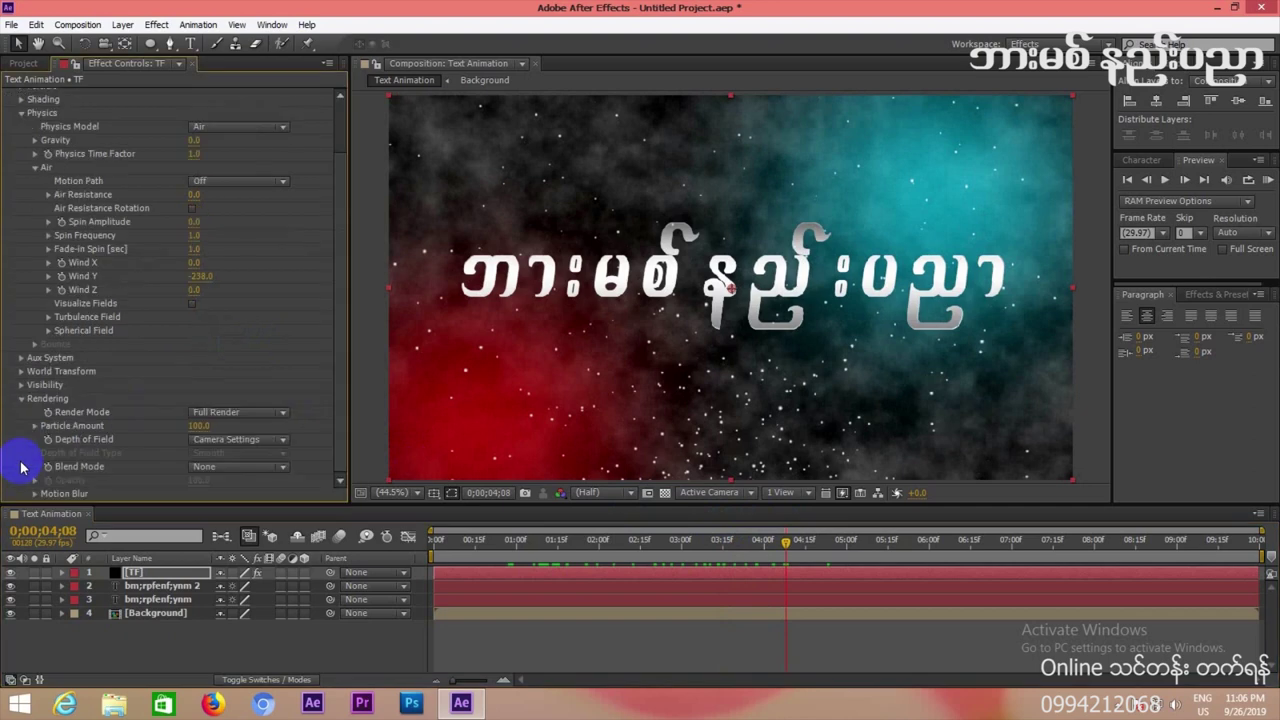
click(35, 494)
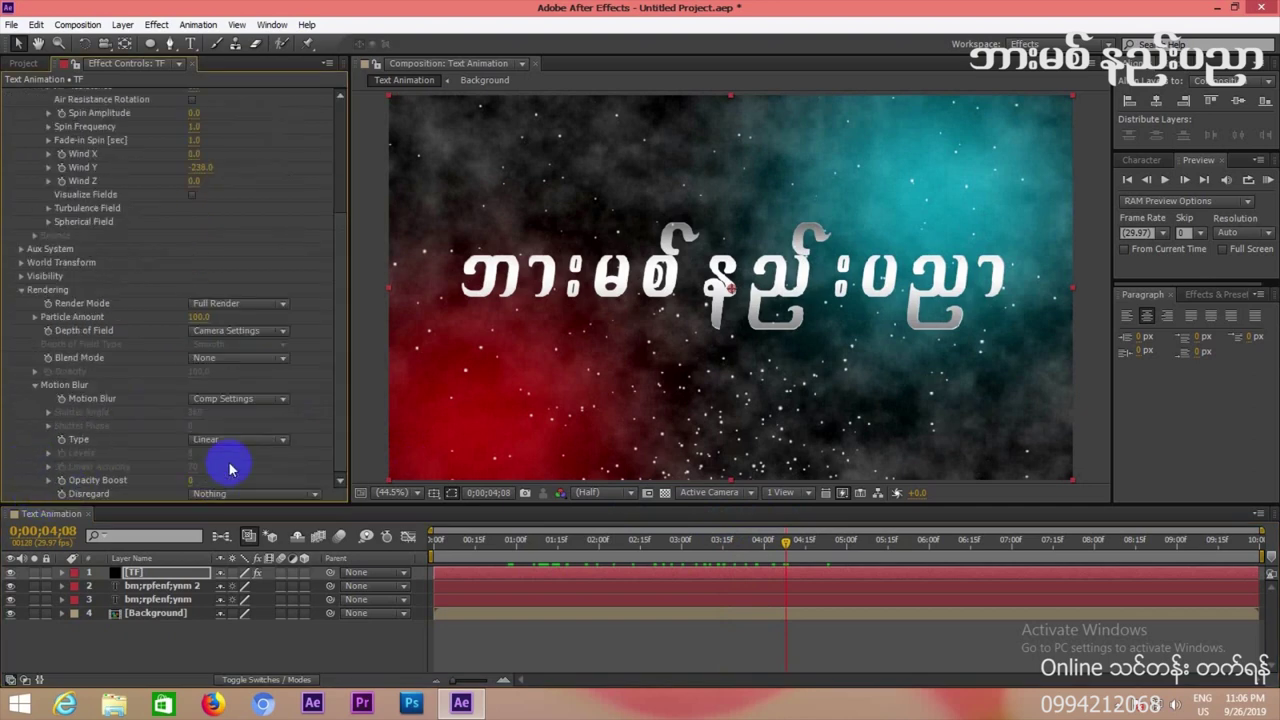
click(235, 402)
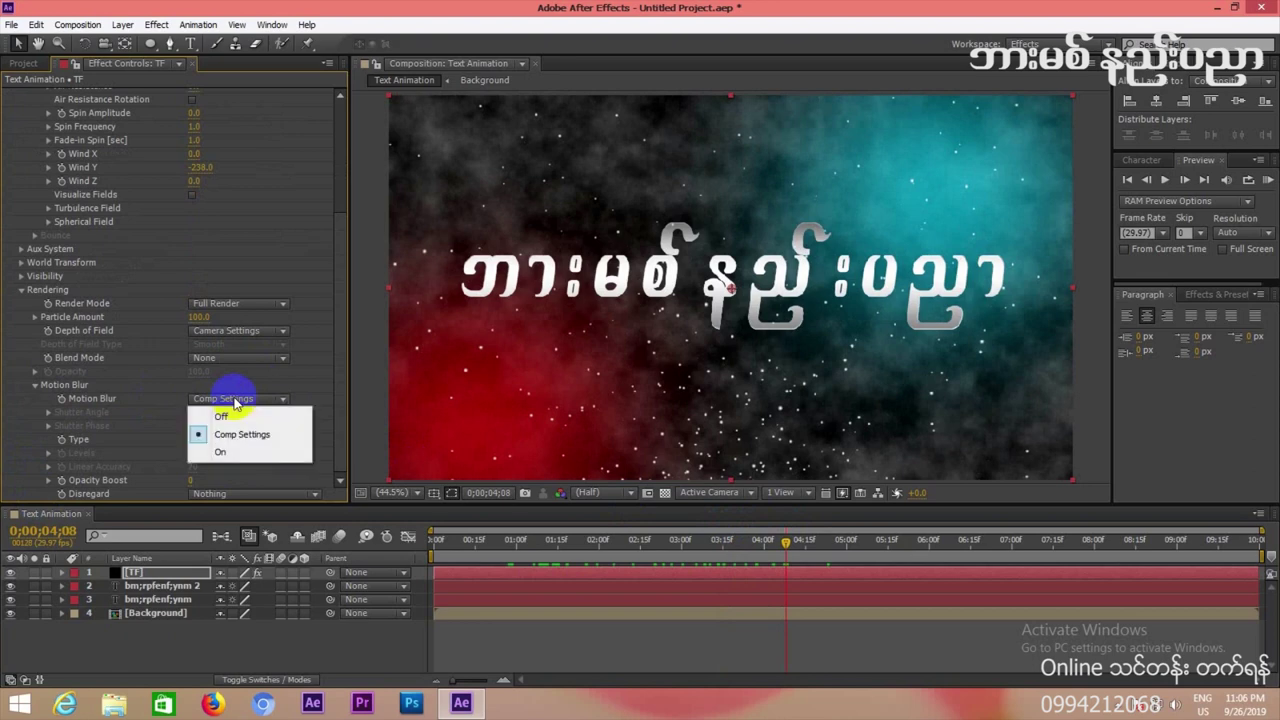
click(222, 451)
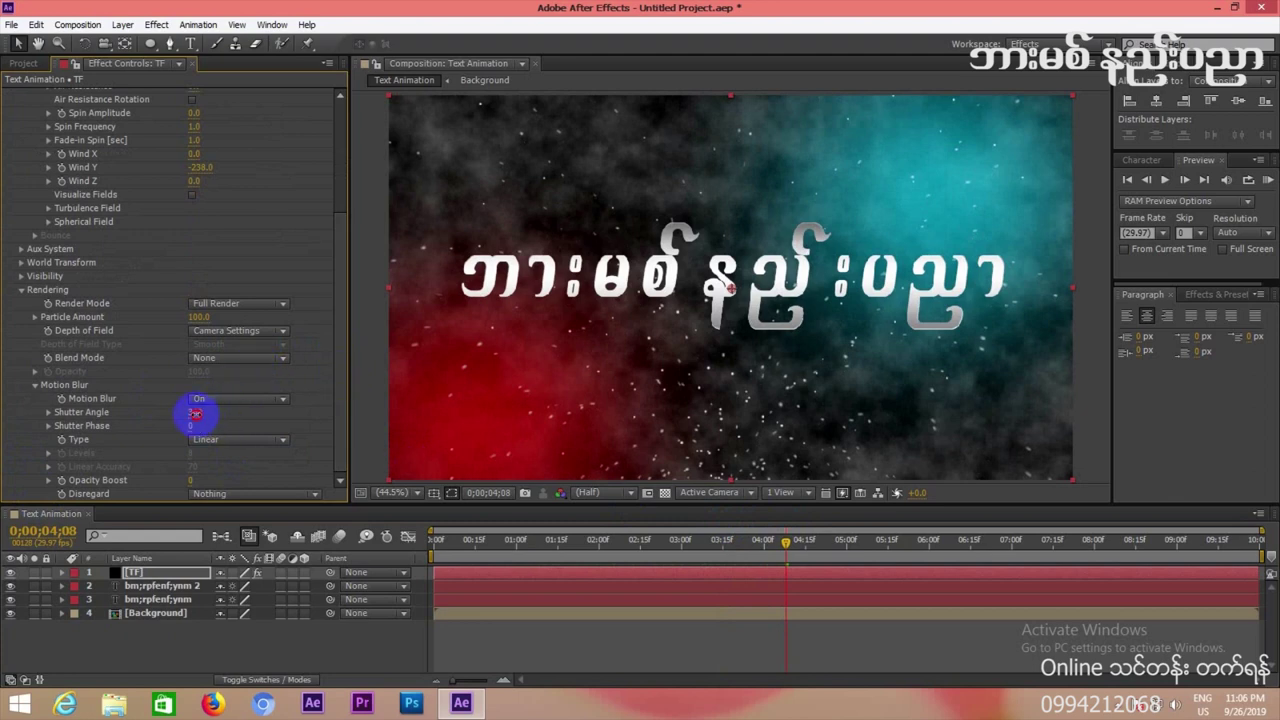
drag(297, 422, 349, 429)
drag(233, 416, 234, 416)
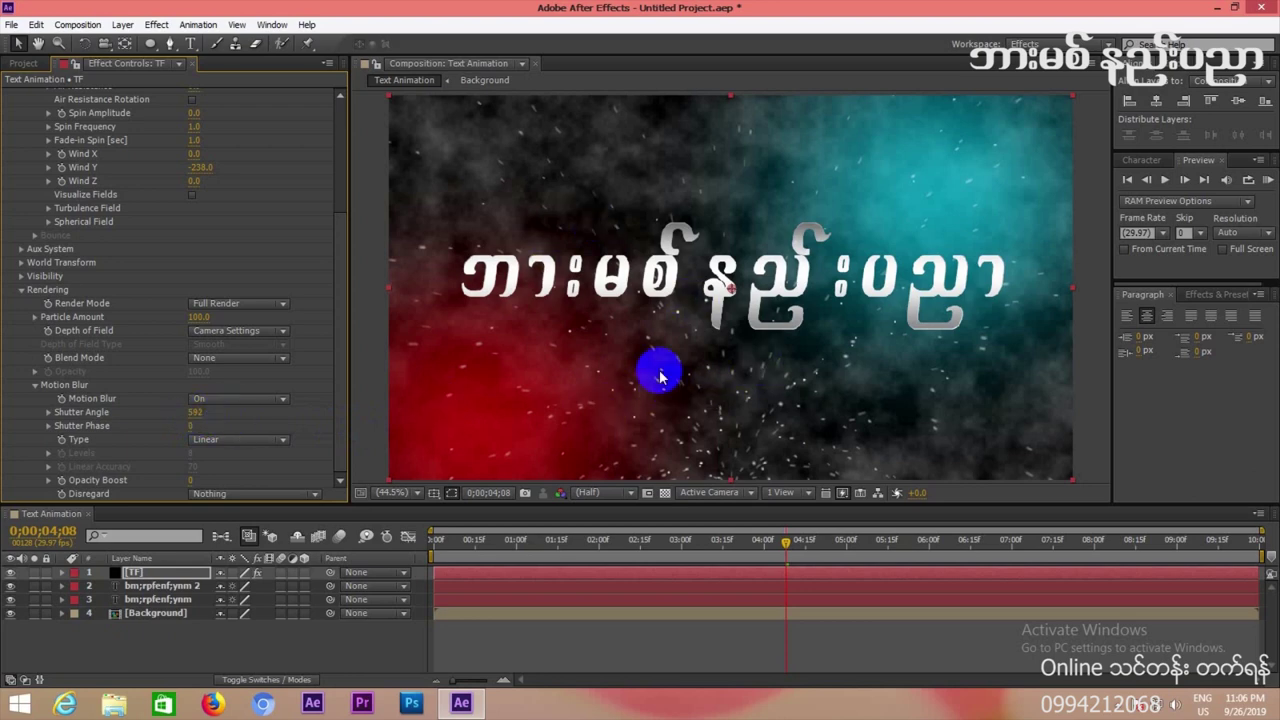
drag(586, 545, 812, 540)
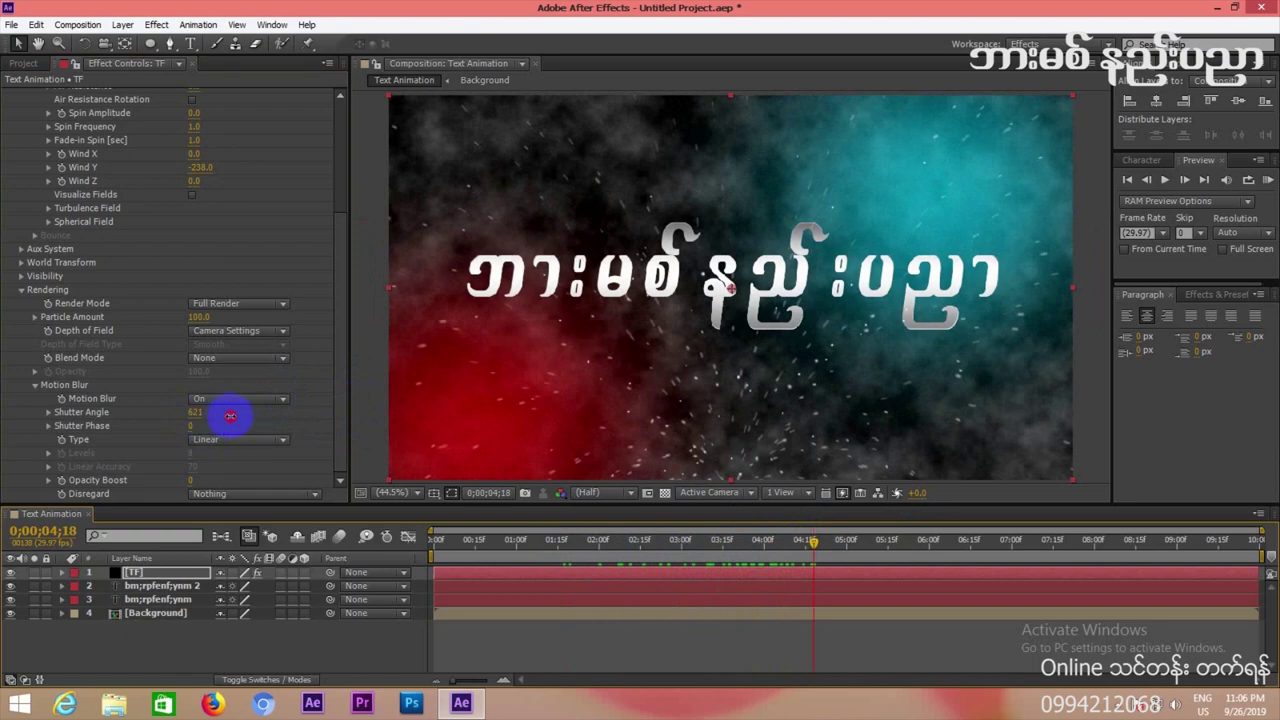
drag(603, 548, 824, 545)
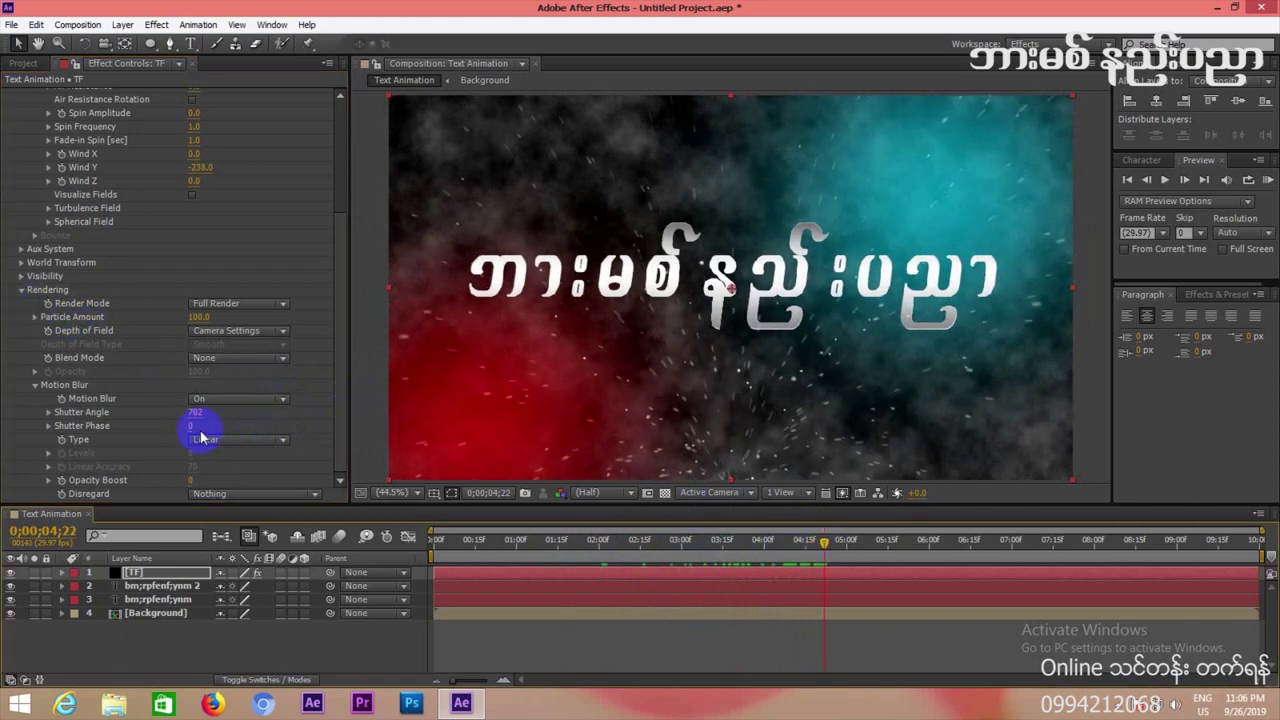
Reveal Particular's Turbulence Field settings and play a RAM preview of the particle animation with the time set to 0;00;01;19.
click(22, 290)
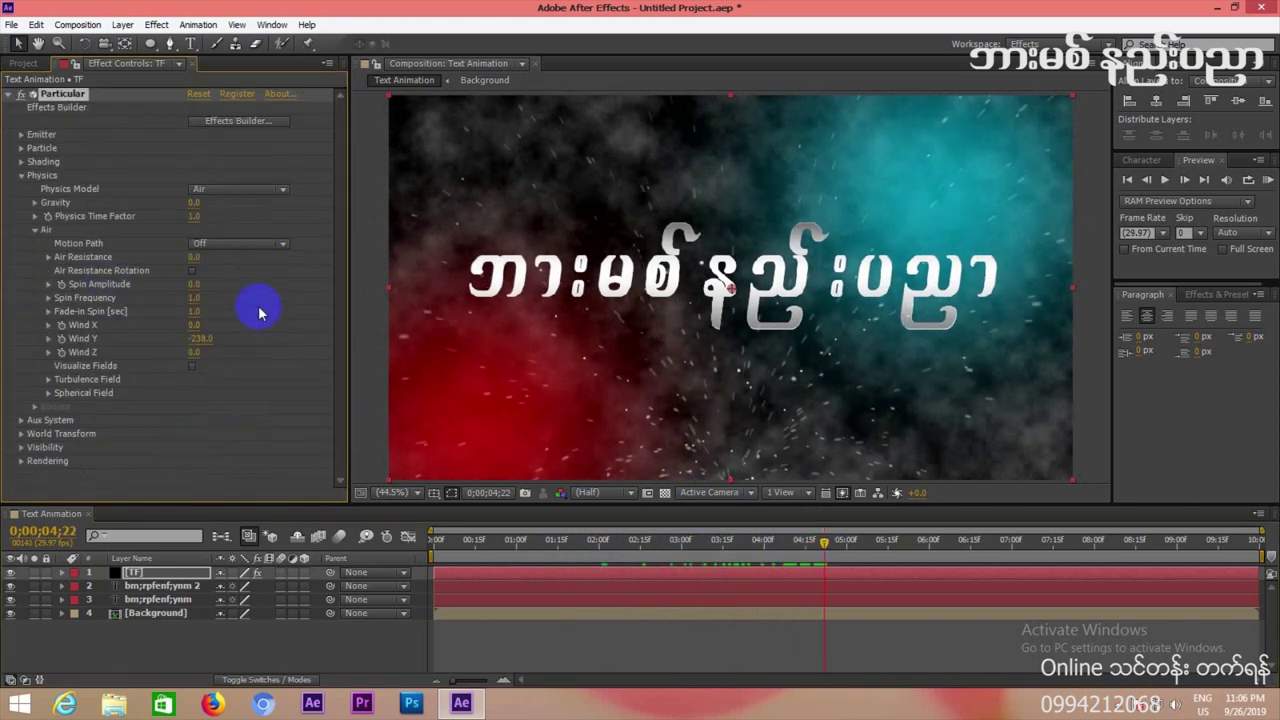
click(48, 379)
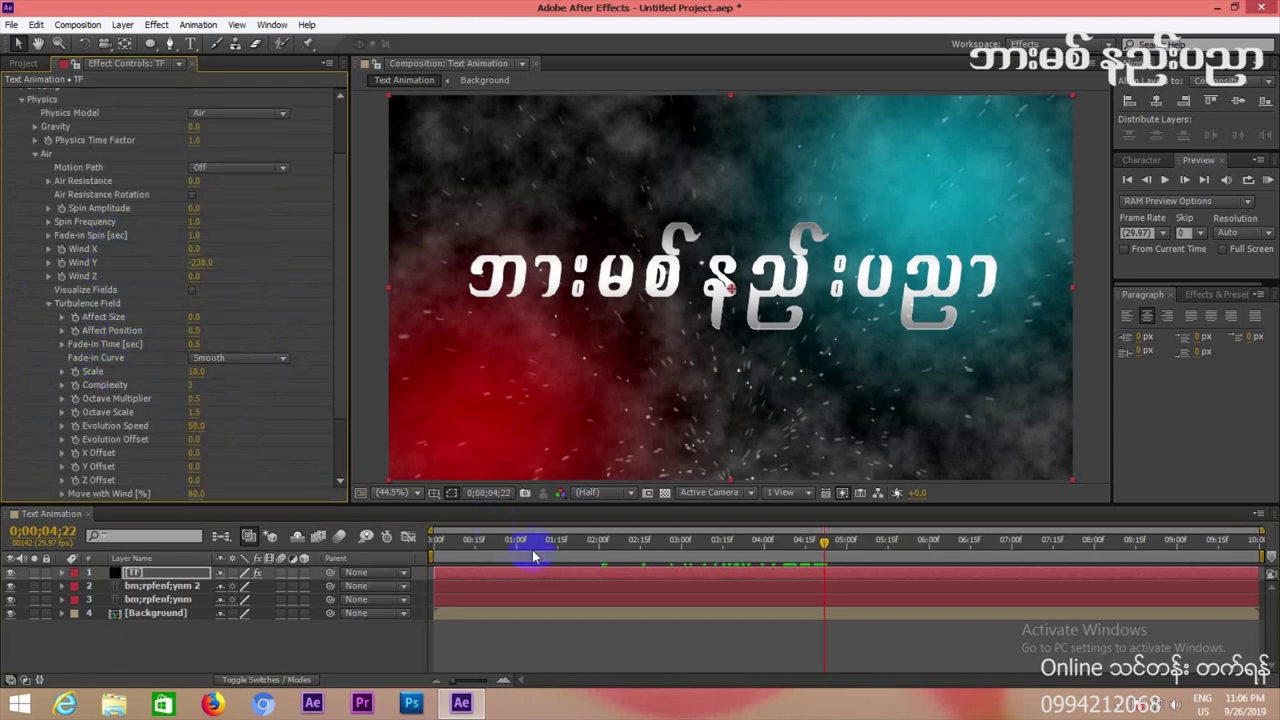
click(568, 541)
click(1268, 180)
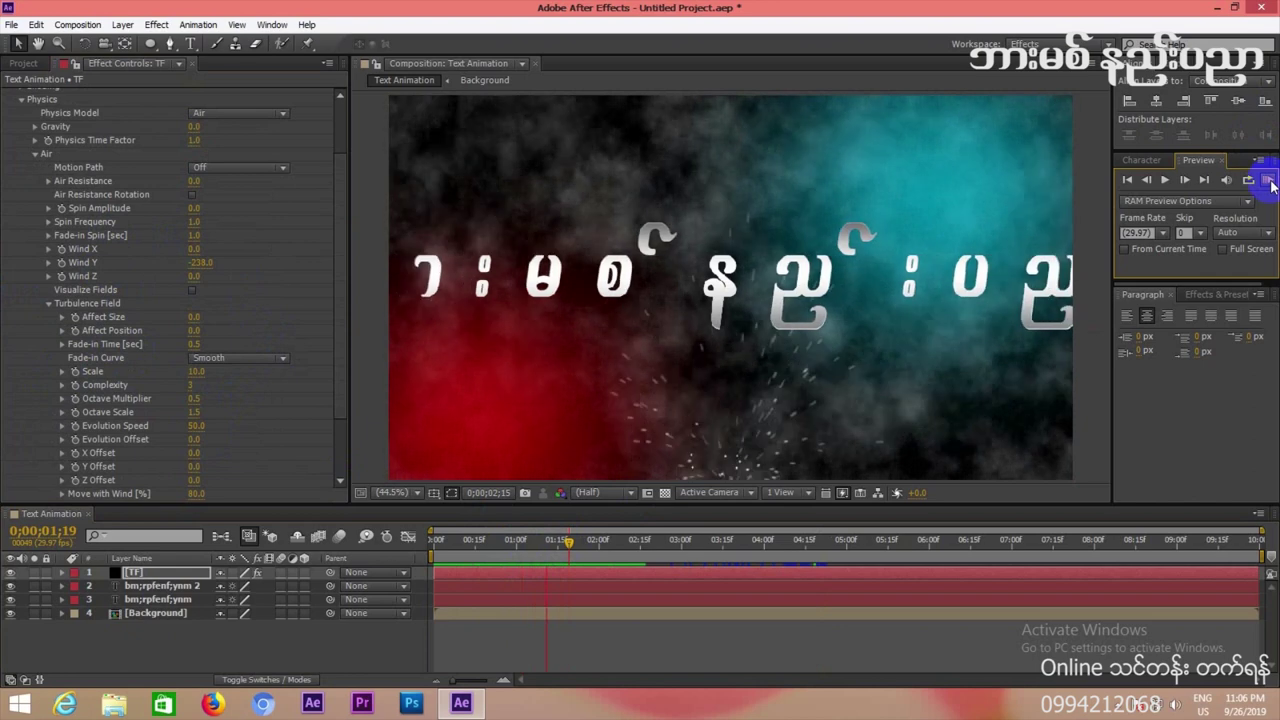
click(708, 635)
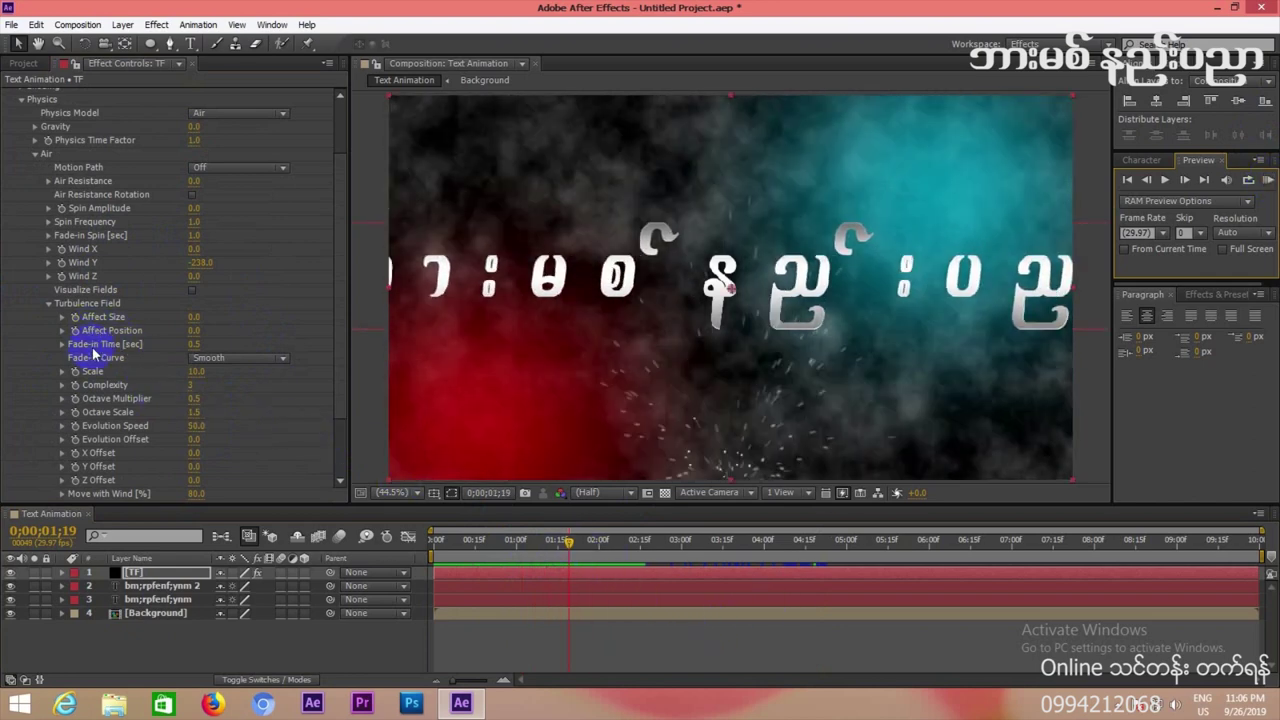
Set the Turbulence Field's Affect Position to 100, play a RAM preview, and go to 0;00;02;28.
click(193, 330)
text(1)
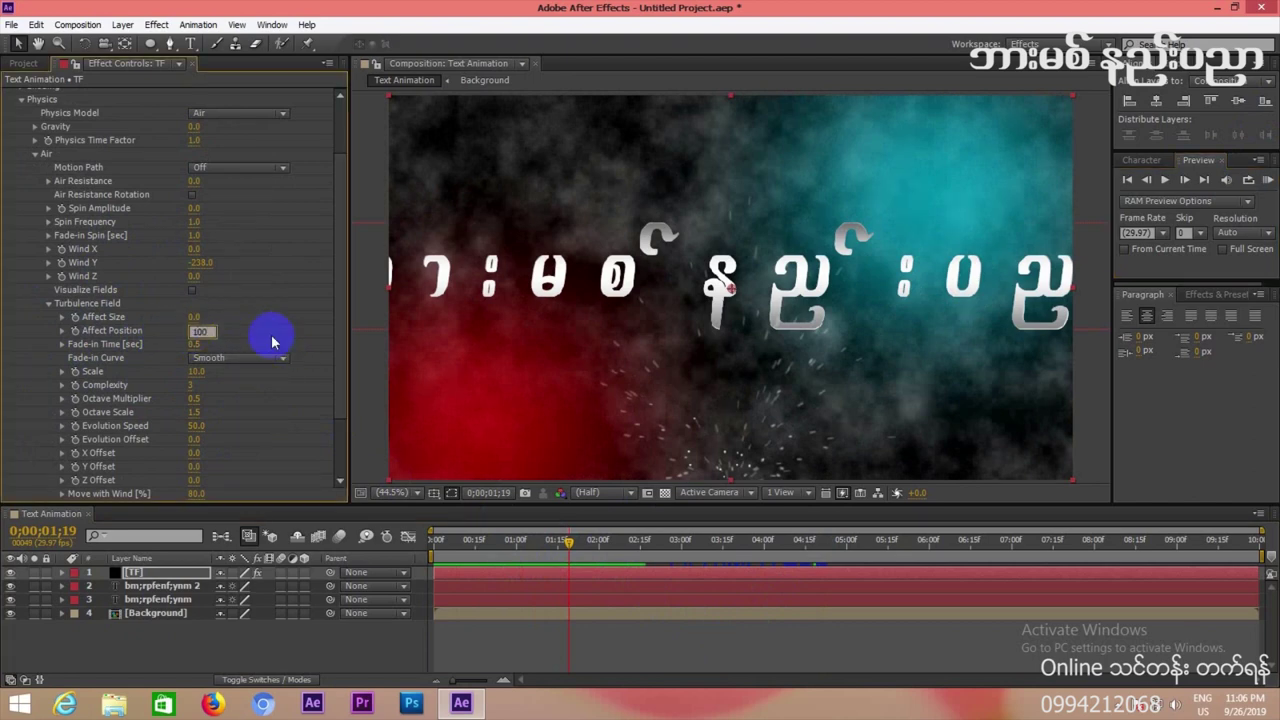
key(Return)
click(1270, 179)
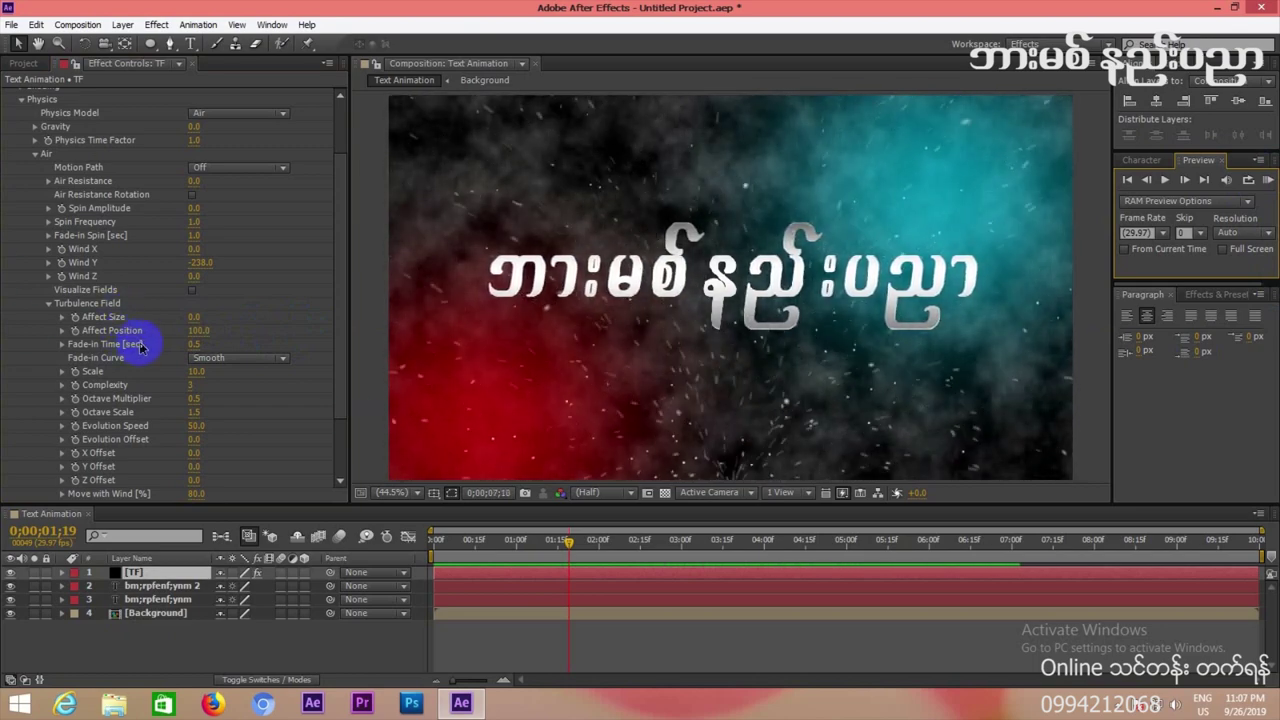
click(752, 548)
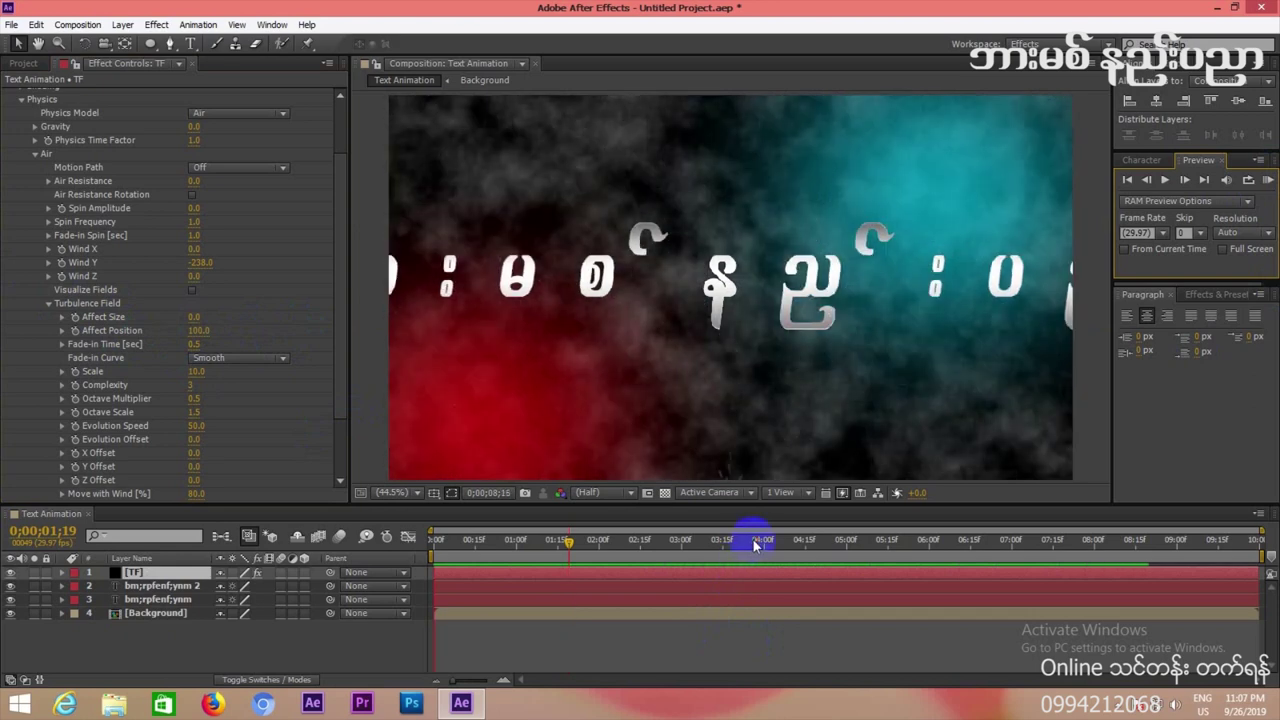
click(676, 546)
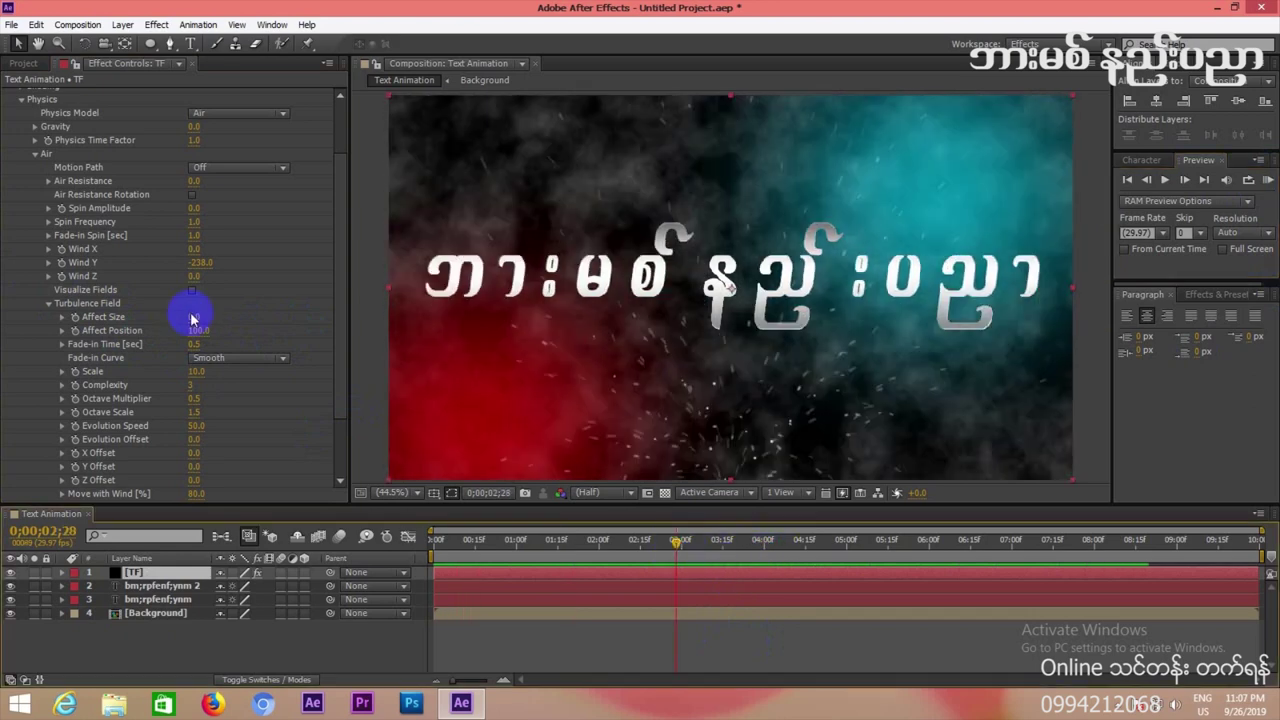
Collapse the Particular effect's settings and select the TF layer.
drag(336, 200, 340, 155)
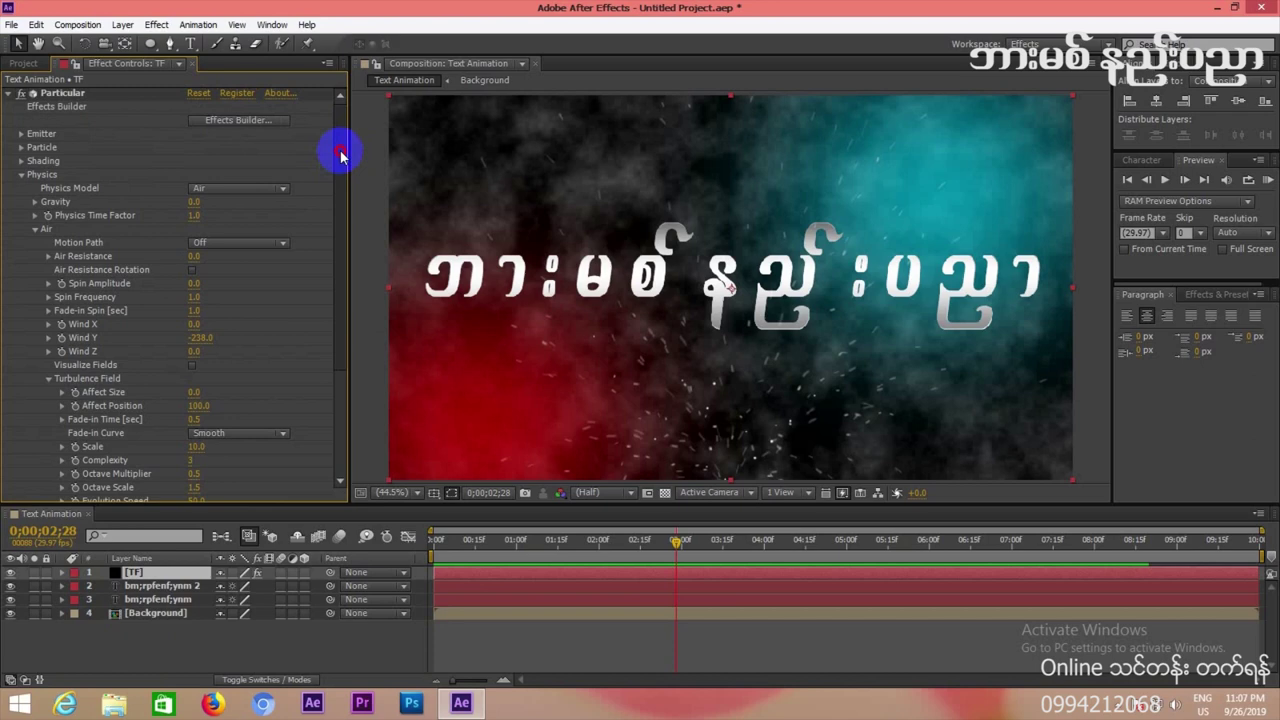
click(21, 175)
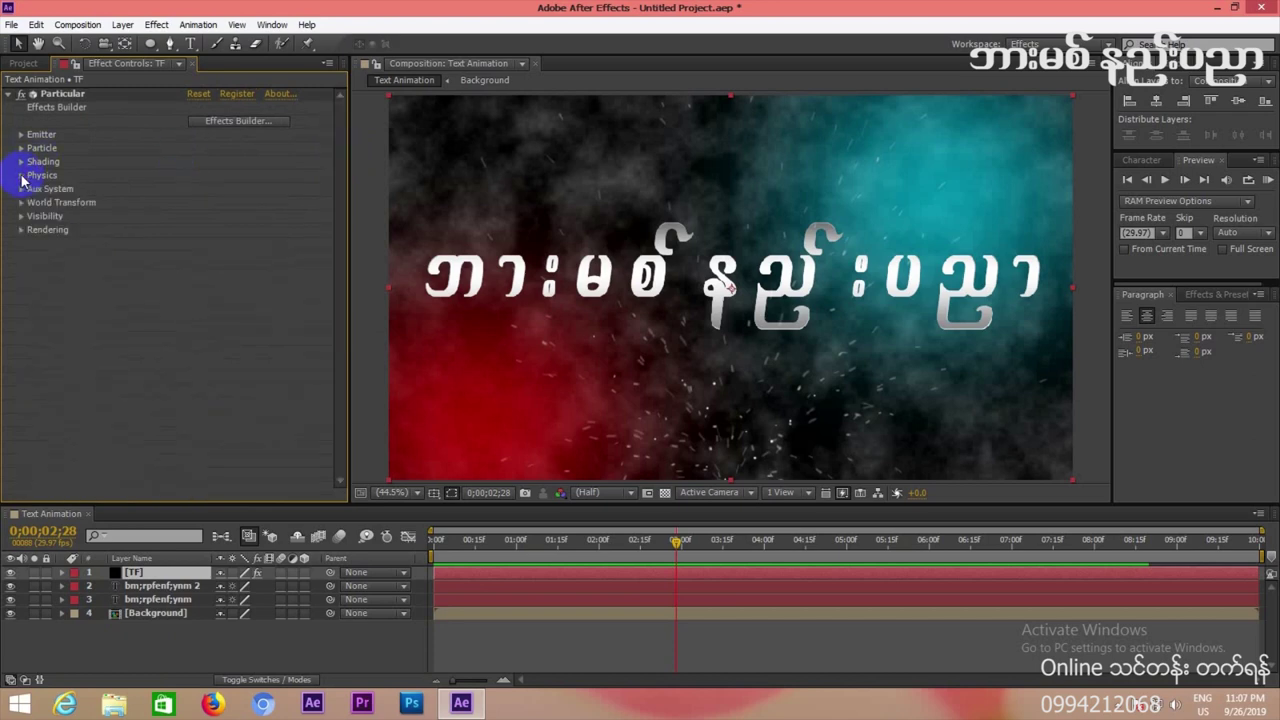
click(8, 94)
click(167, 574)
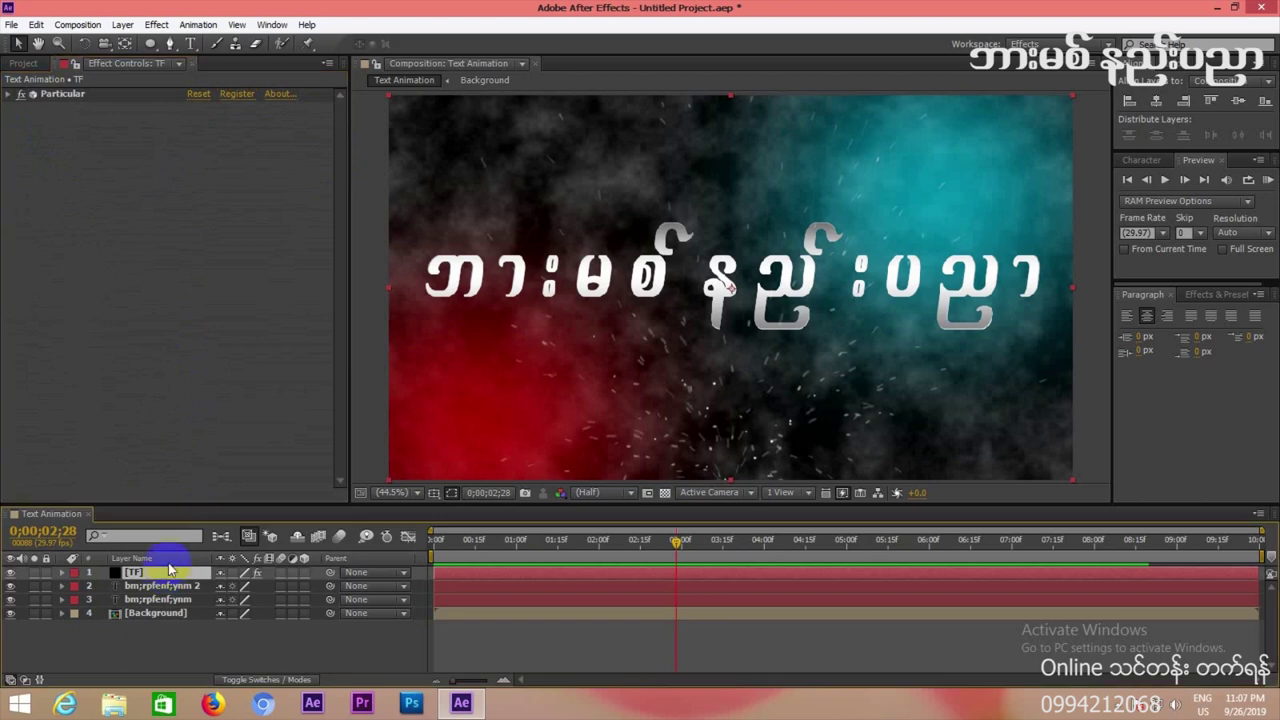
click(157, 24)
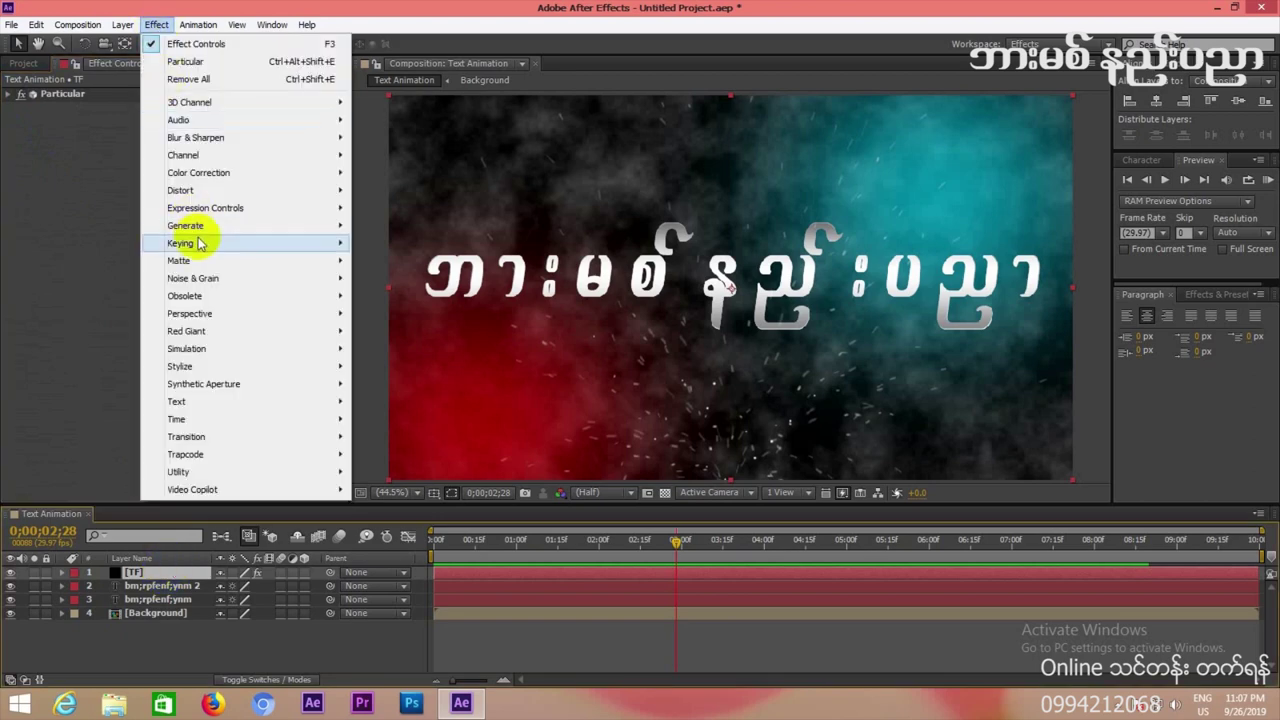
mouse_move(200, 366)
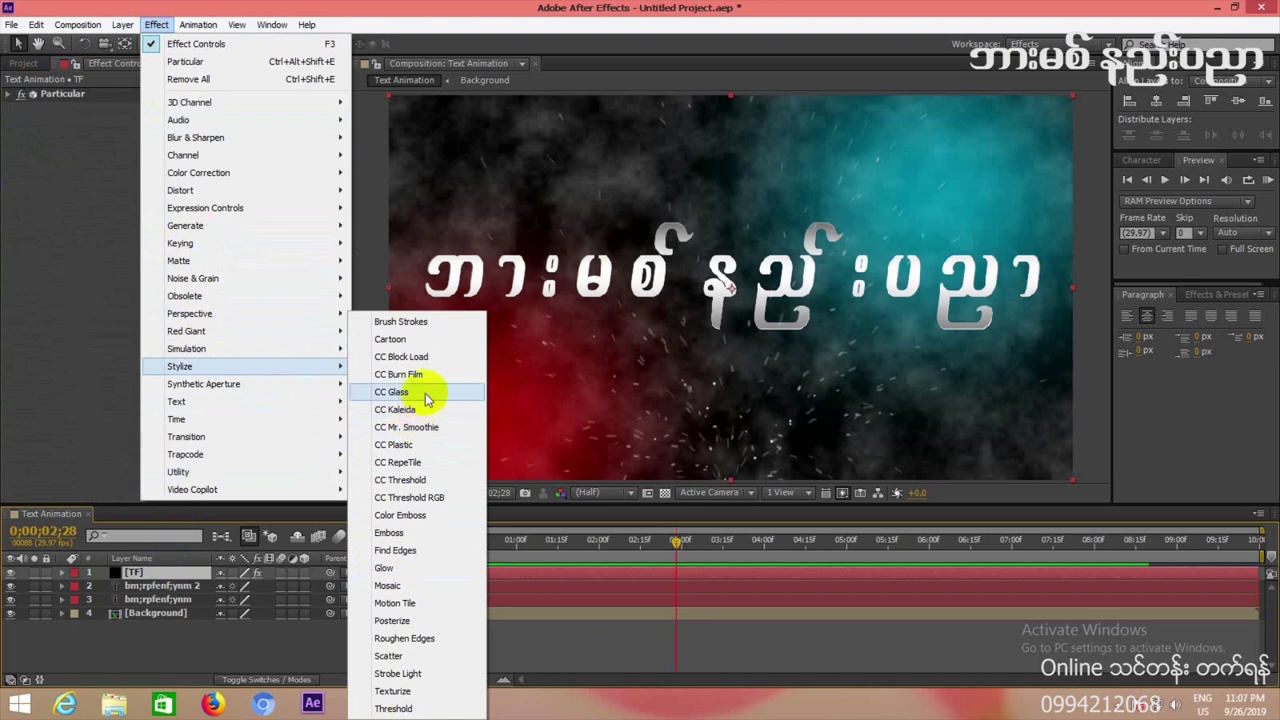
click(392, 392)
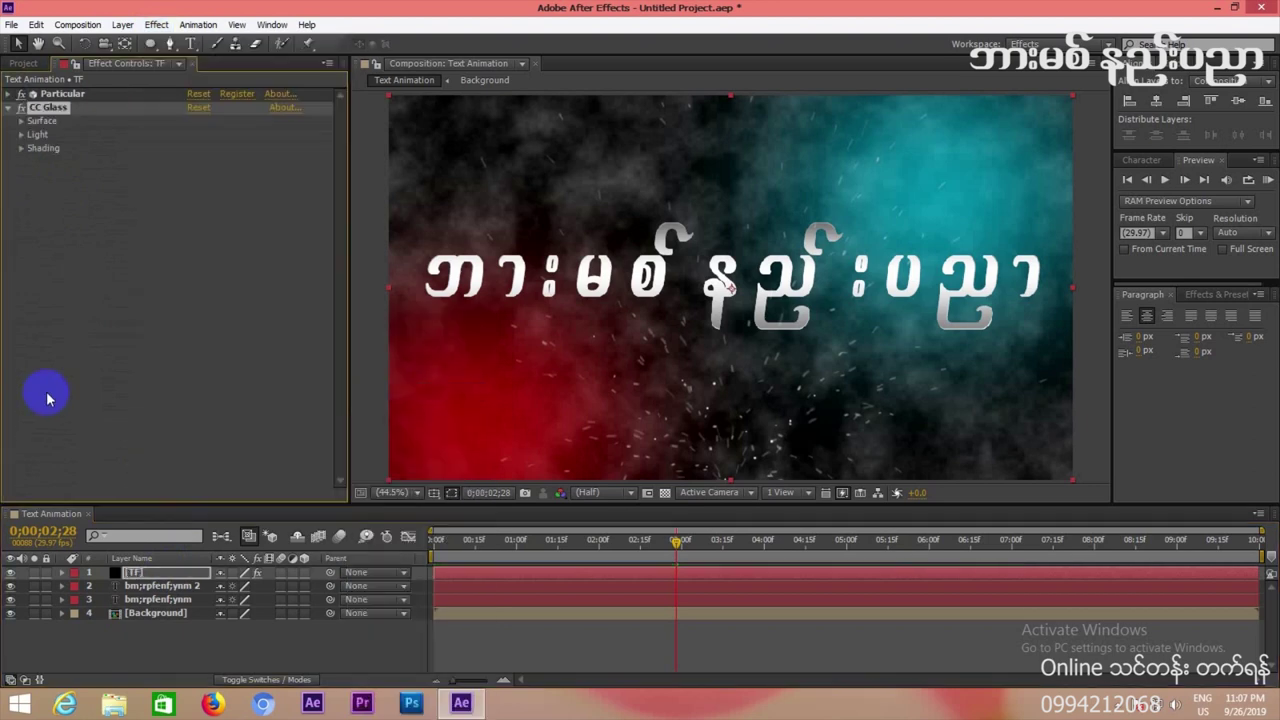
key(Delete)
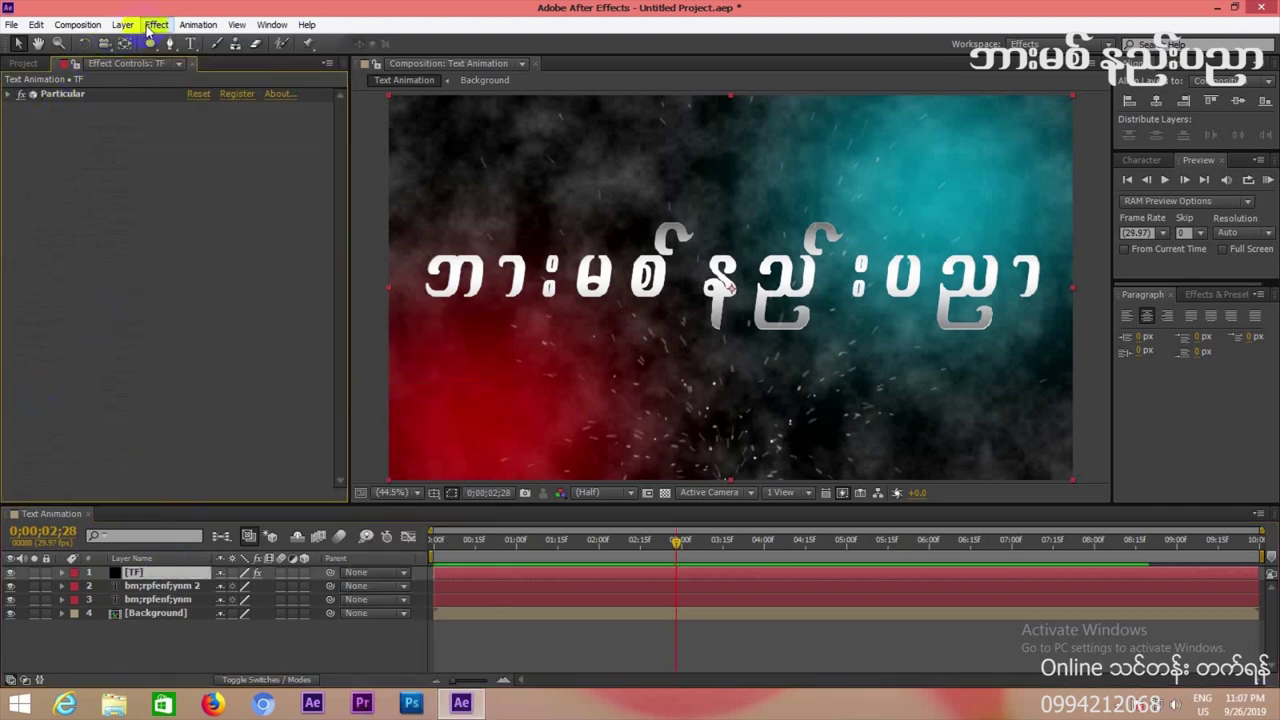
Apply the Glow effect to the TF layer and set its Glow Colors to A & B Colors.
click(156, 24)
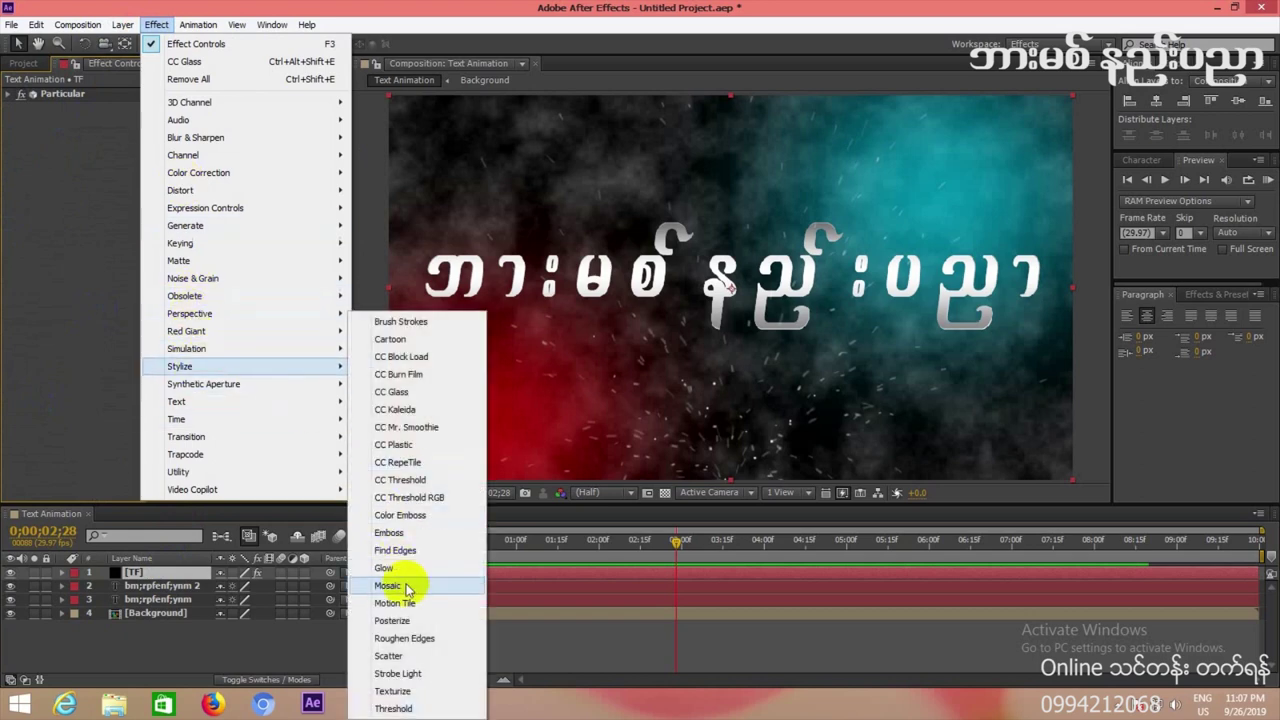
click(395, 569)
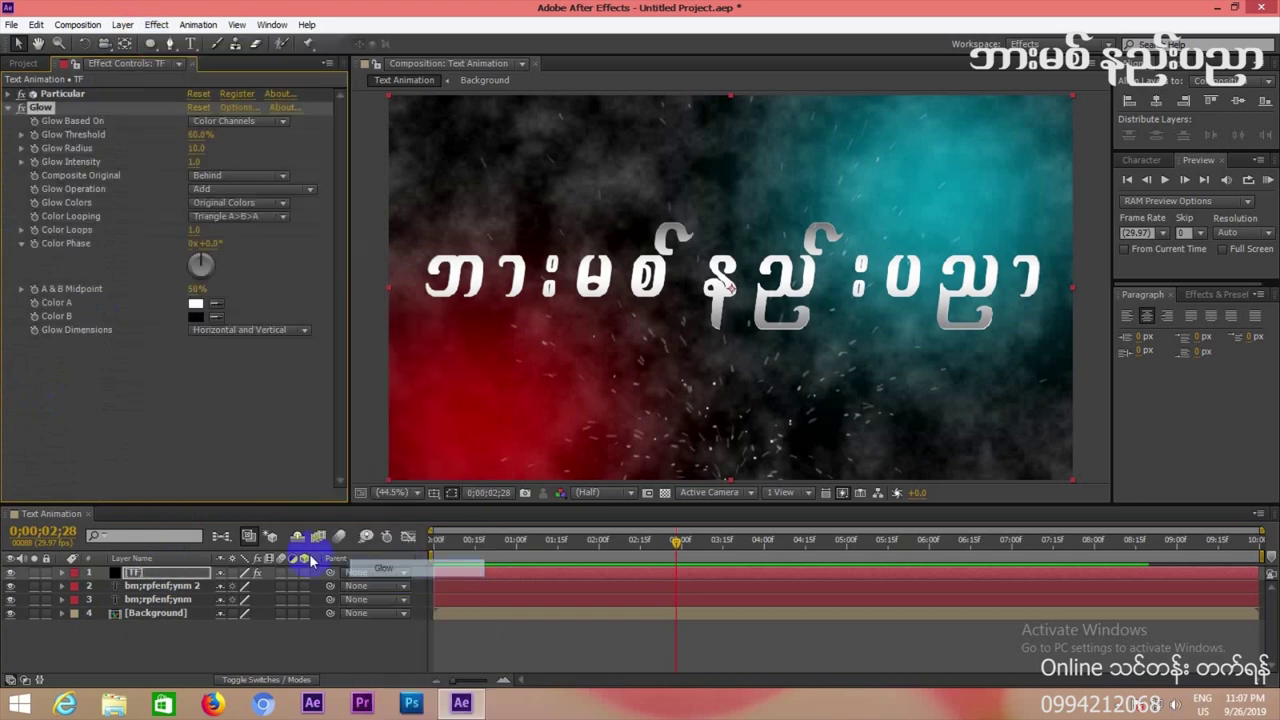
click(226, 206)
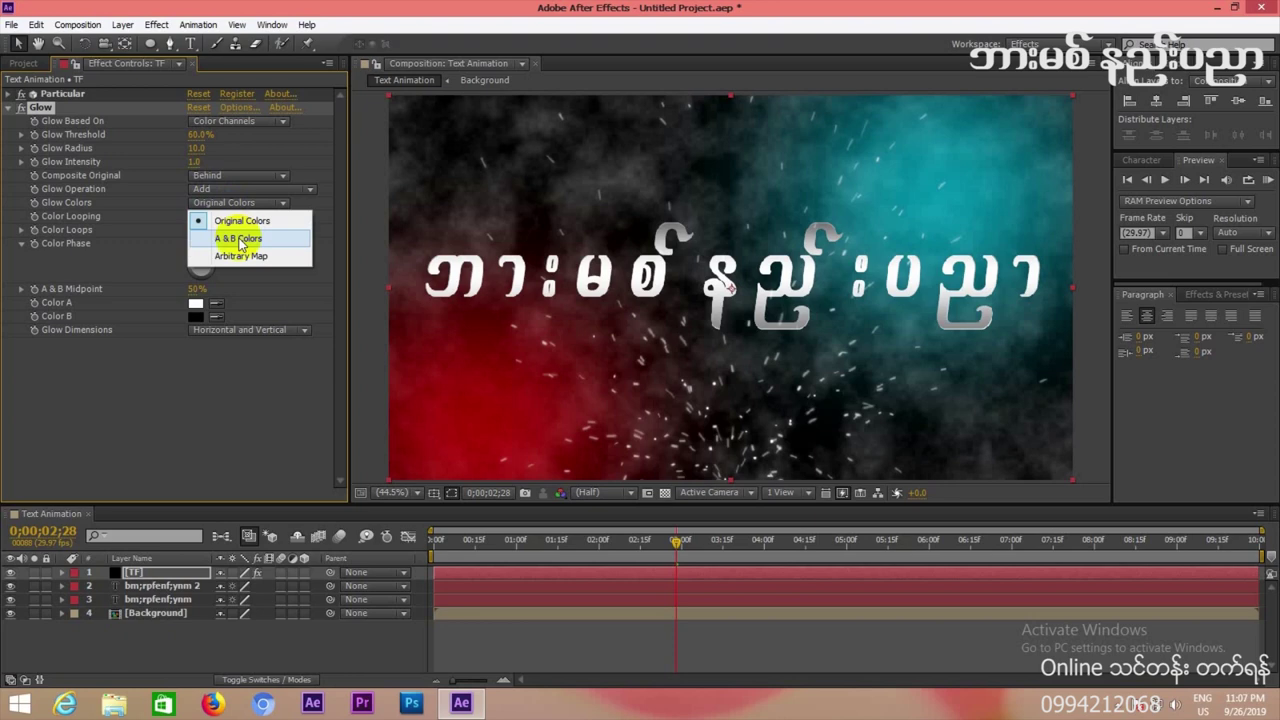
click(240, 240)
Set the Glow effect's Color A to a light orange and Color B to bright red.
click(196, 304)
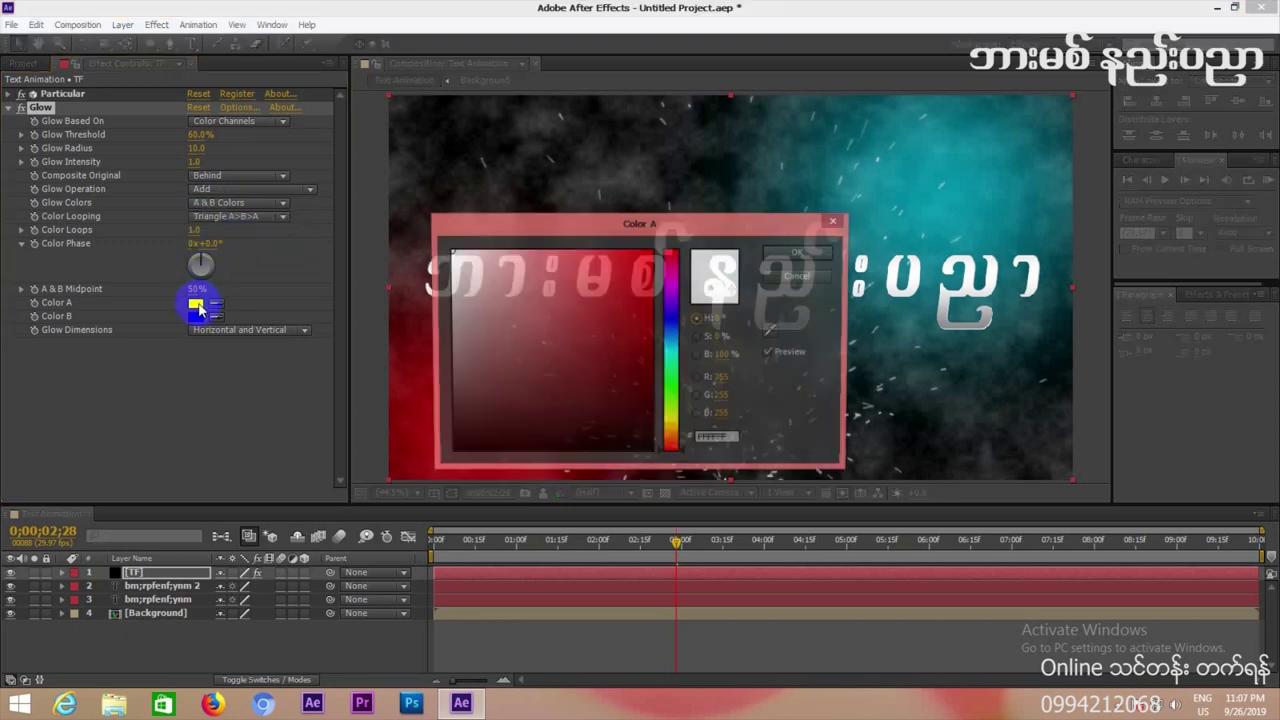
click(665, 432)
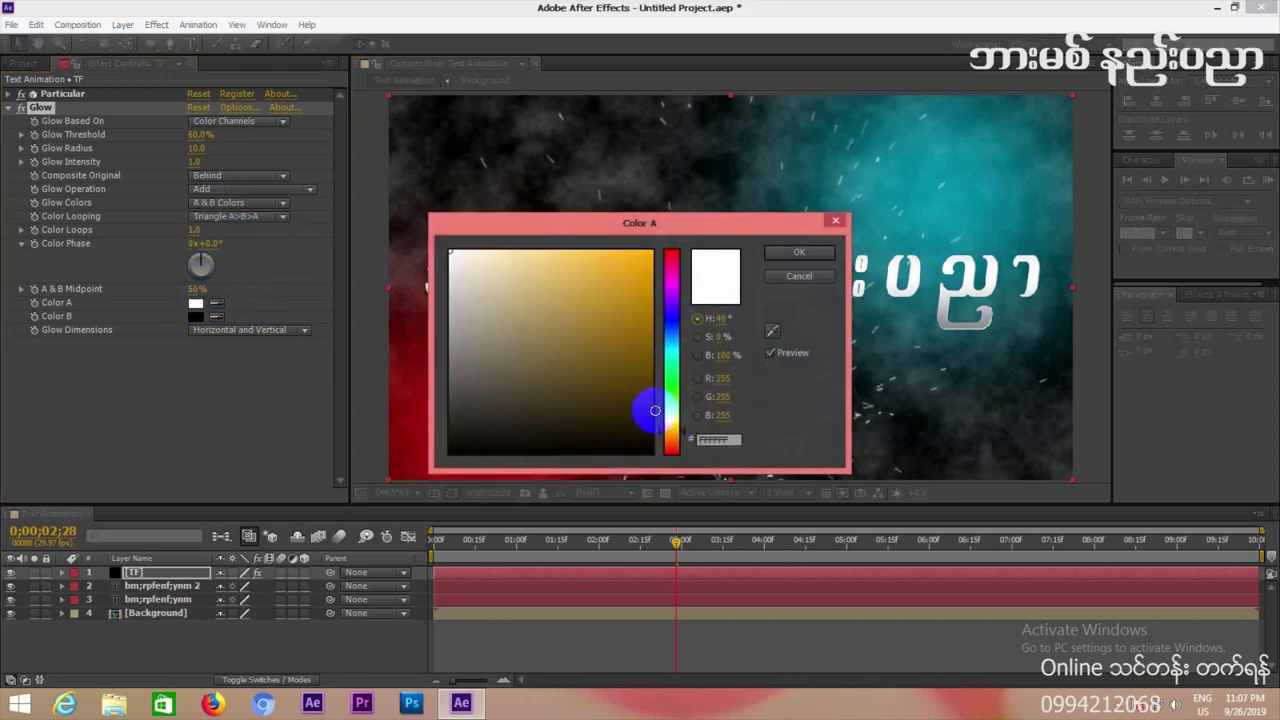
drag(609, 323, 559, 216)
click(797, 253)
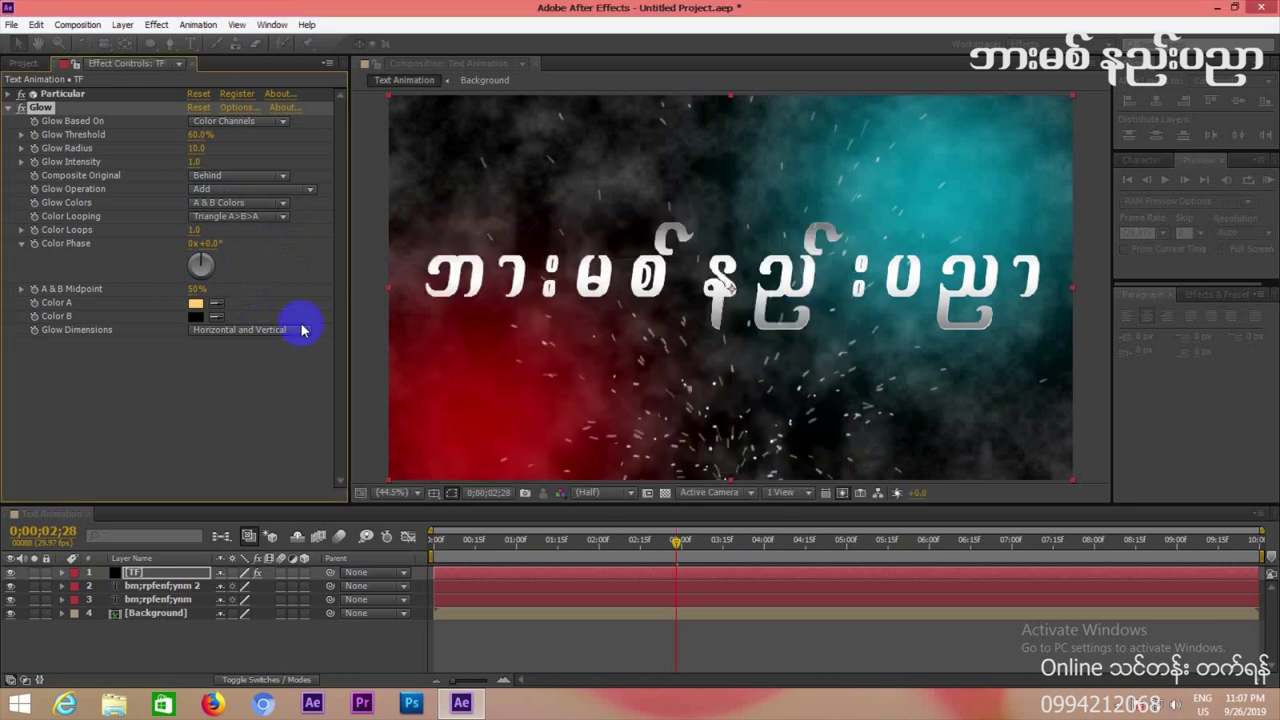
click(196, 317)
click(676, 255)
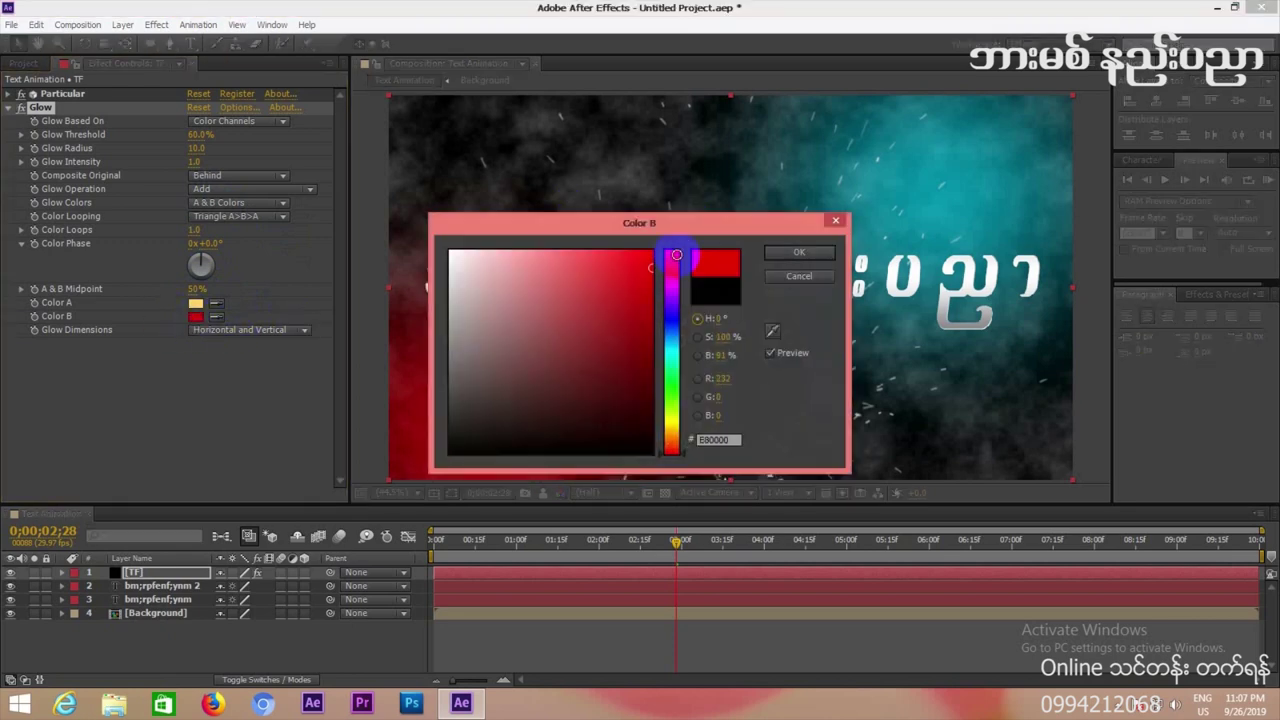
click(797, 253)
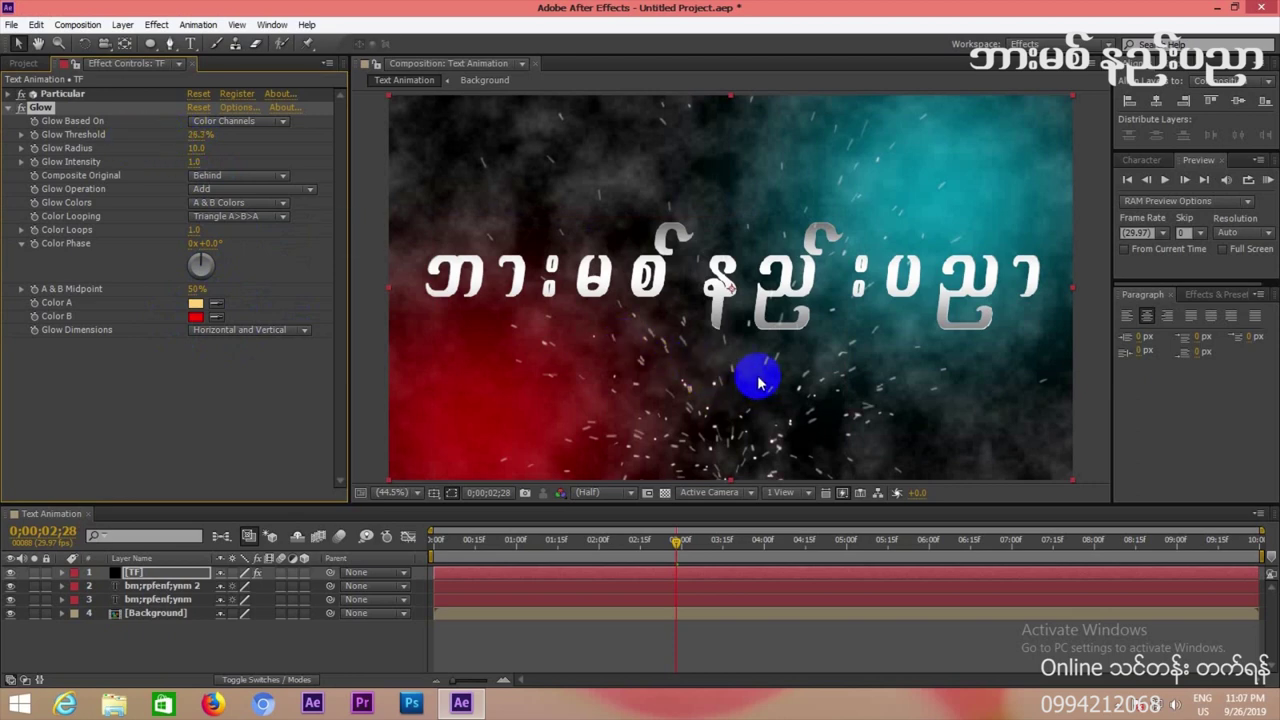
Set the Glow effect's threshold to 3.9% and radius to 32, and play a RAM preview.
drag(198, 143, 160, 138)
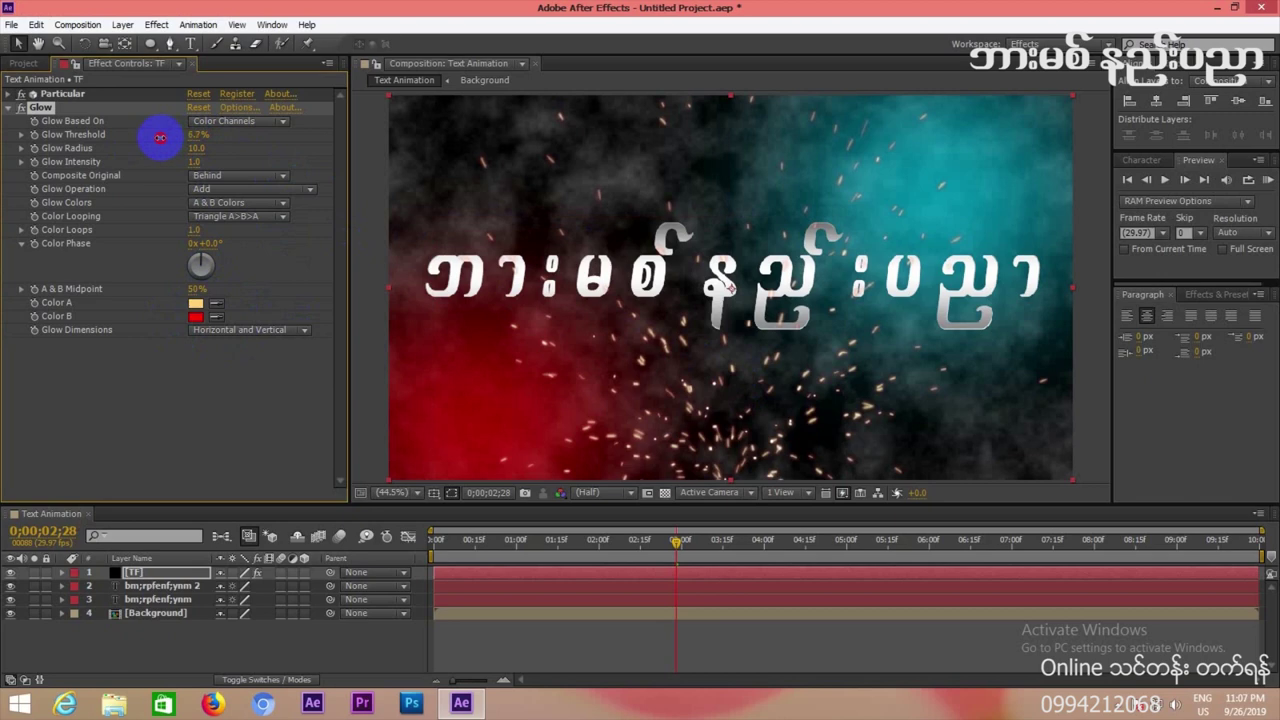
drag(201, 146, 213, 146)
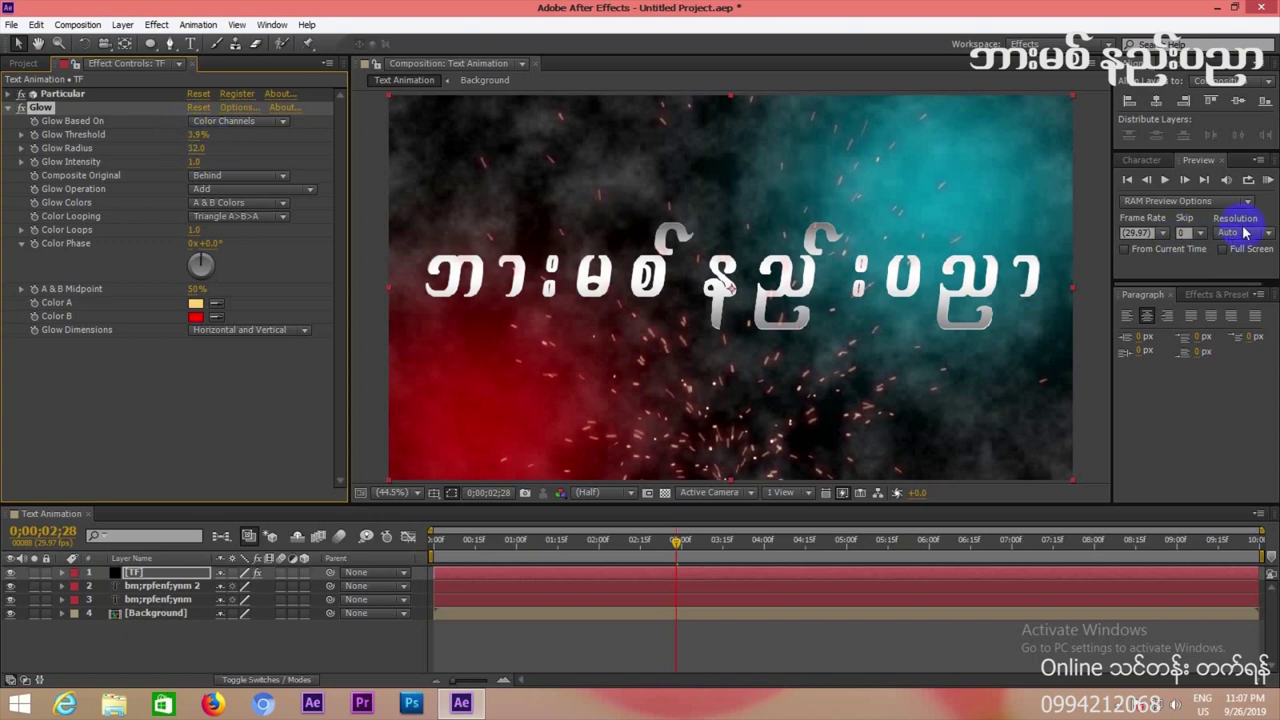
click(1268, 180)
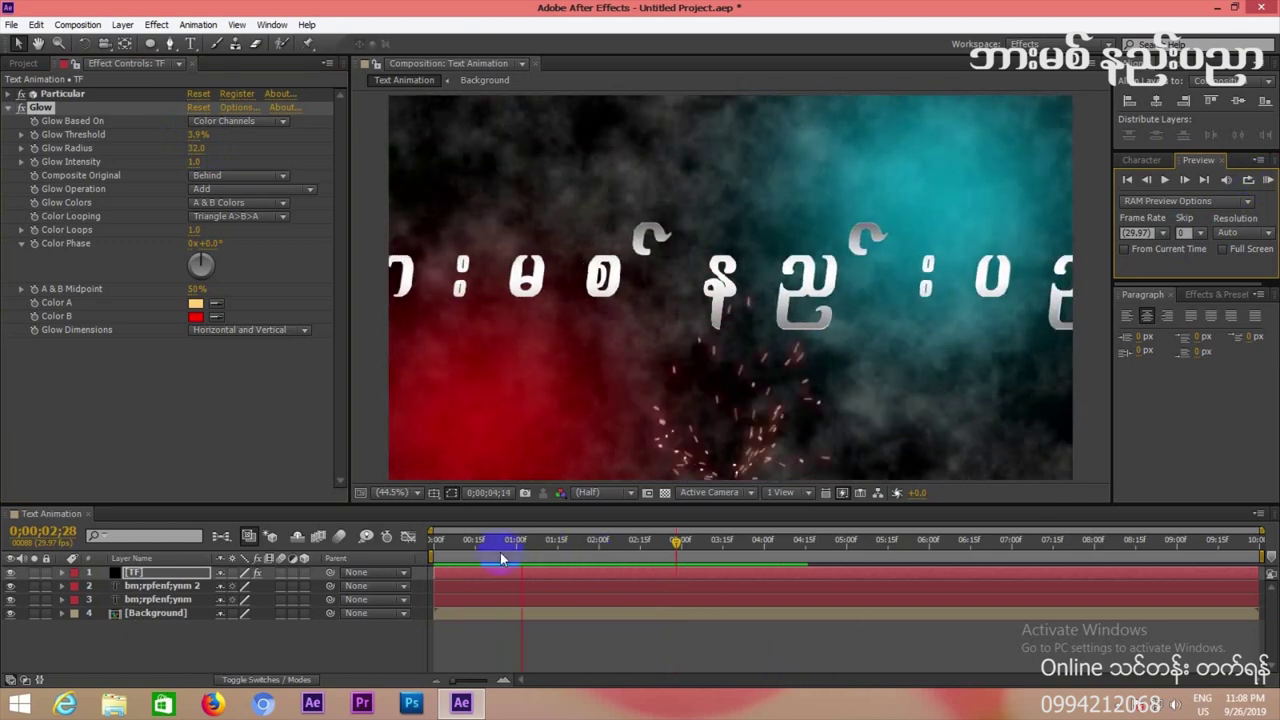
Shift the TF layer earlier and extend its end past the composition's end, and play a RAM preview.
drag(500, 552, 460, 543)
click(567, 548)
drag(567, 548, 683, 545)
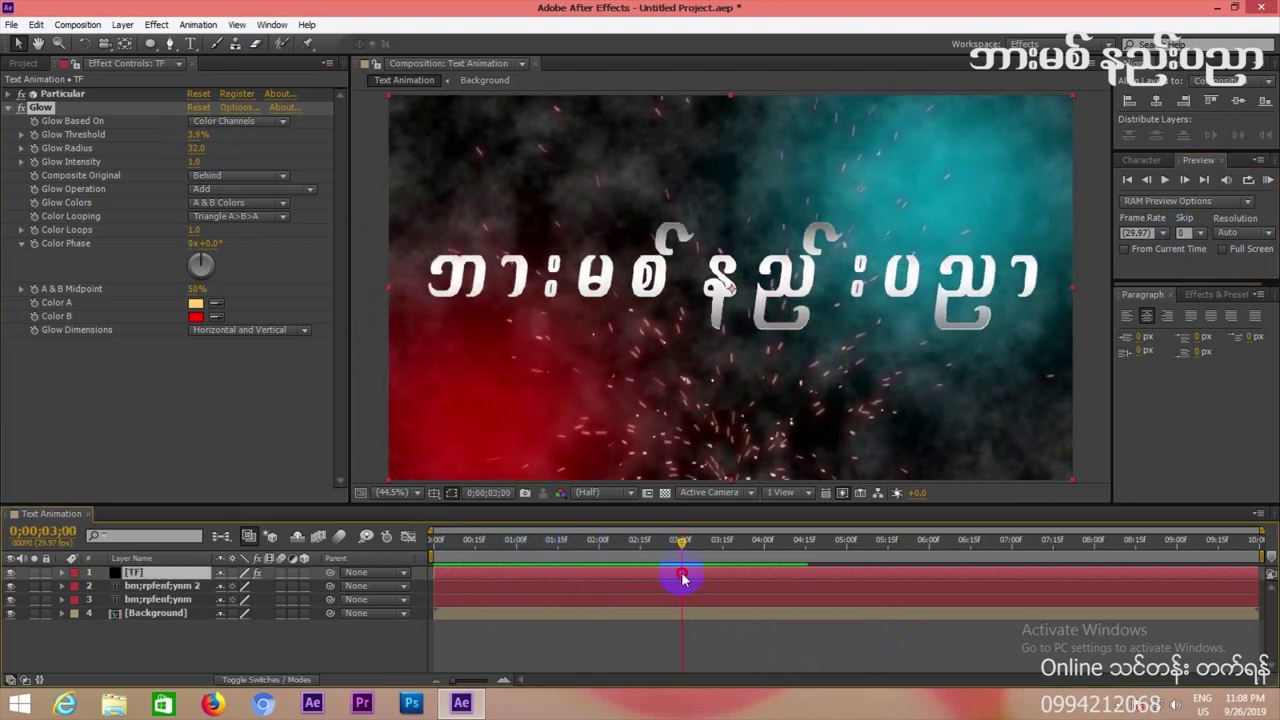
drag(678, 577, 1258, 580)
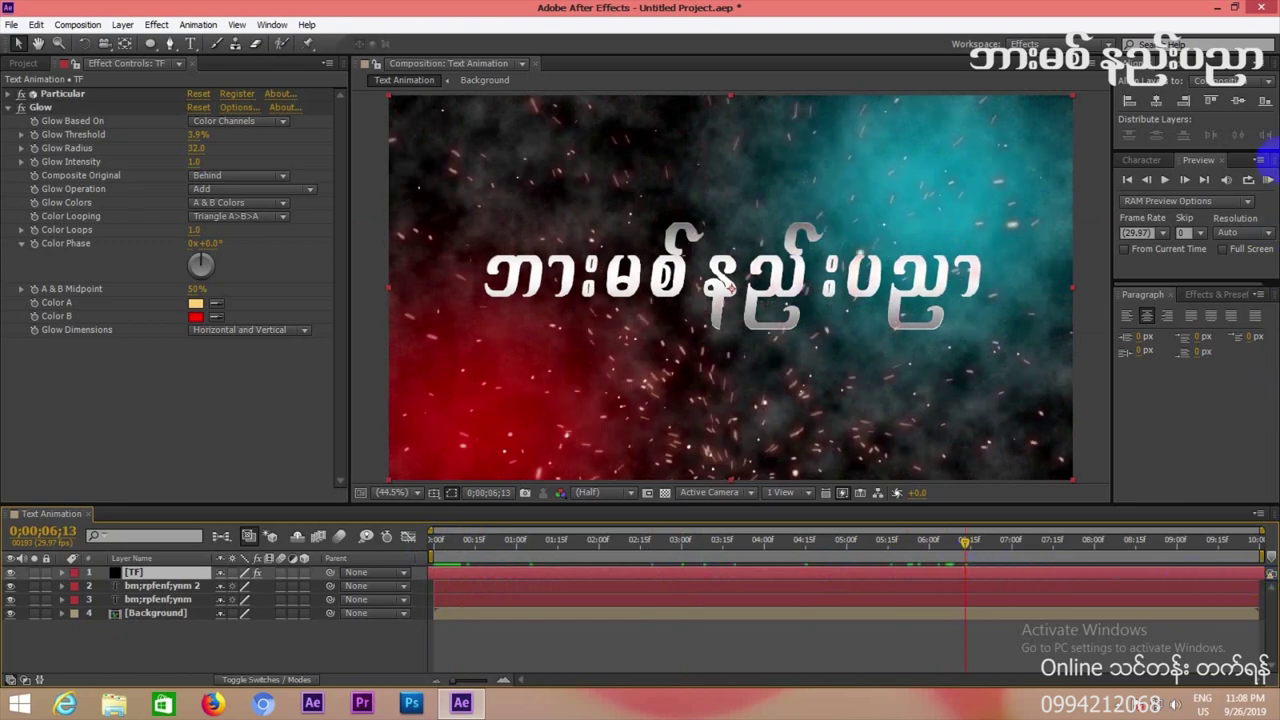
click(1268, 179)
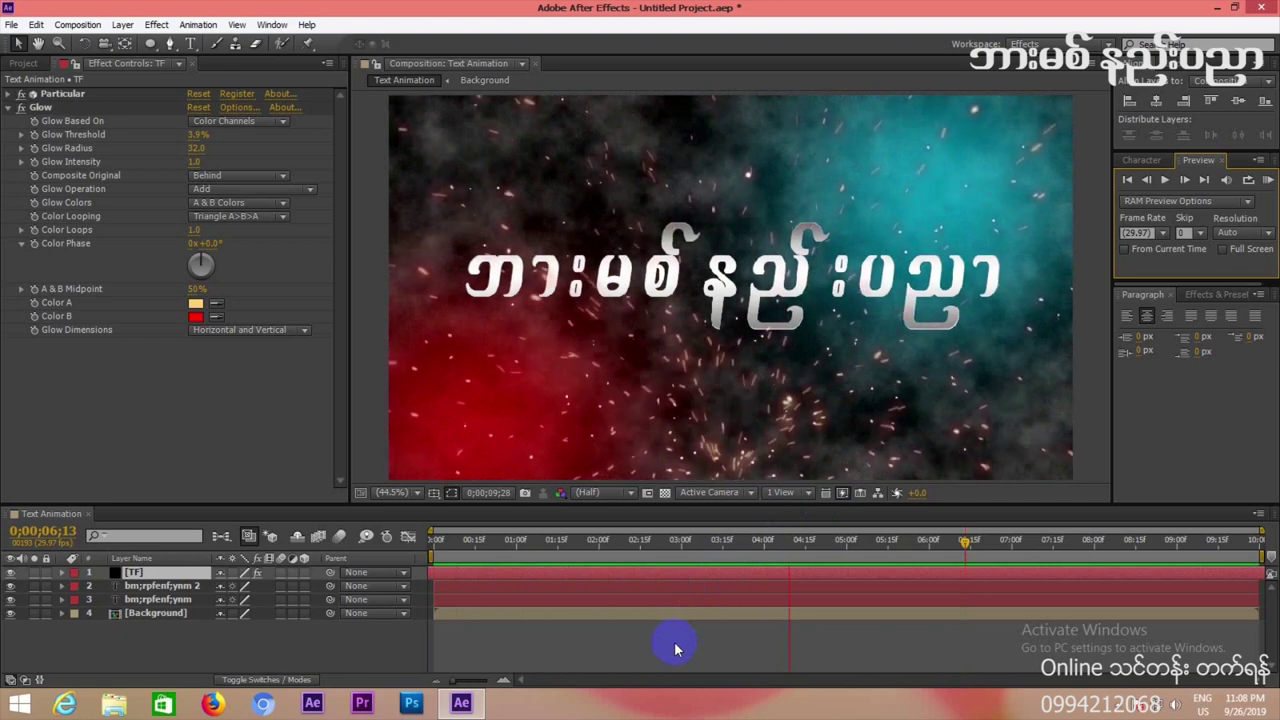
click(674, 642)
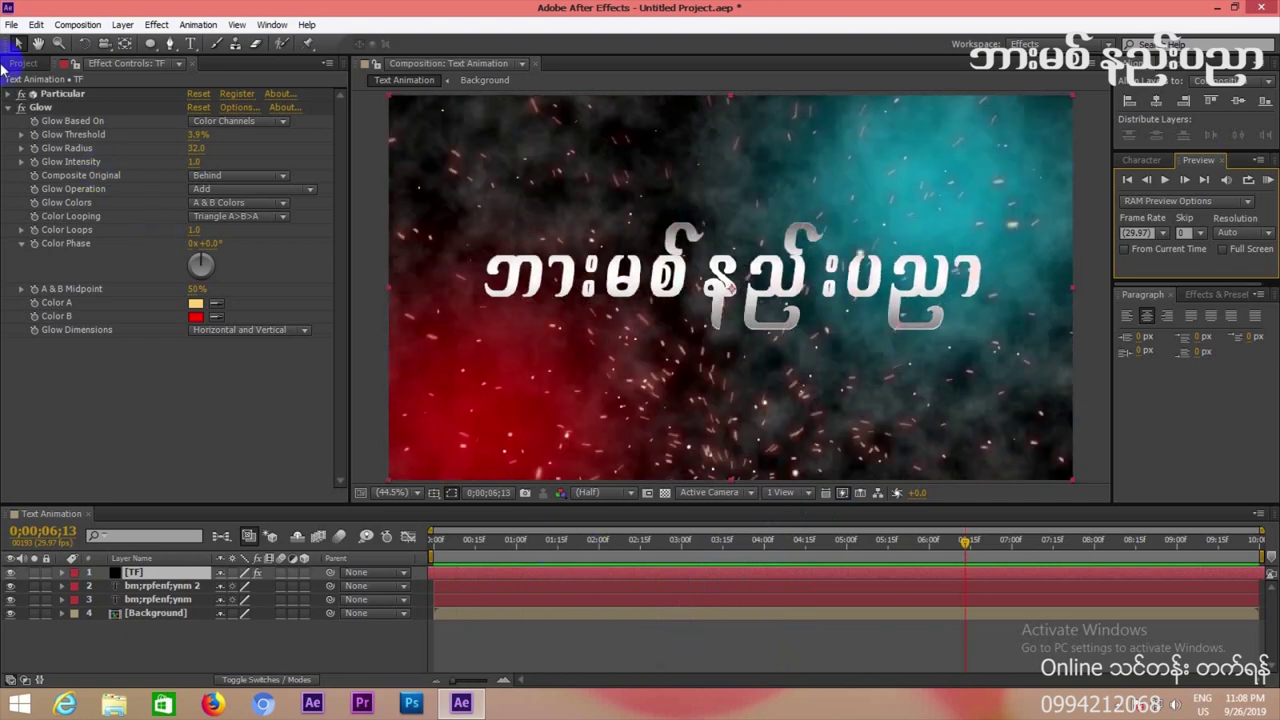
Collapse the Glow settings and create a 1920 × 1080 px black solid named Optical FLares.
click(10, 107)
click(220, 540)
right_click(140, 632)
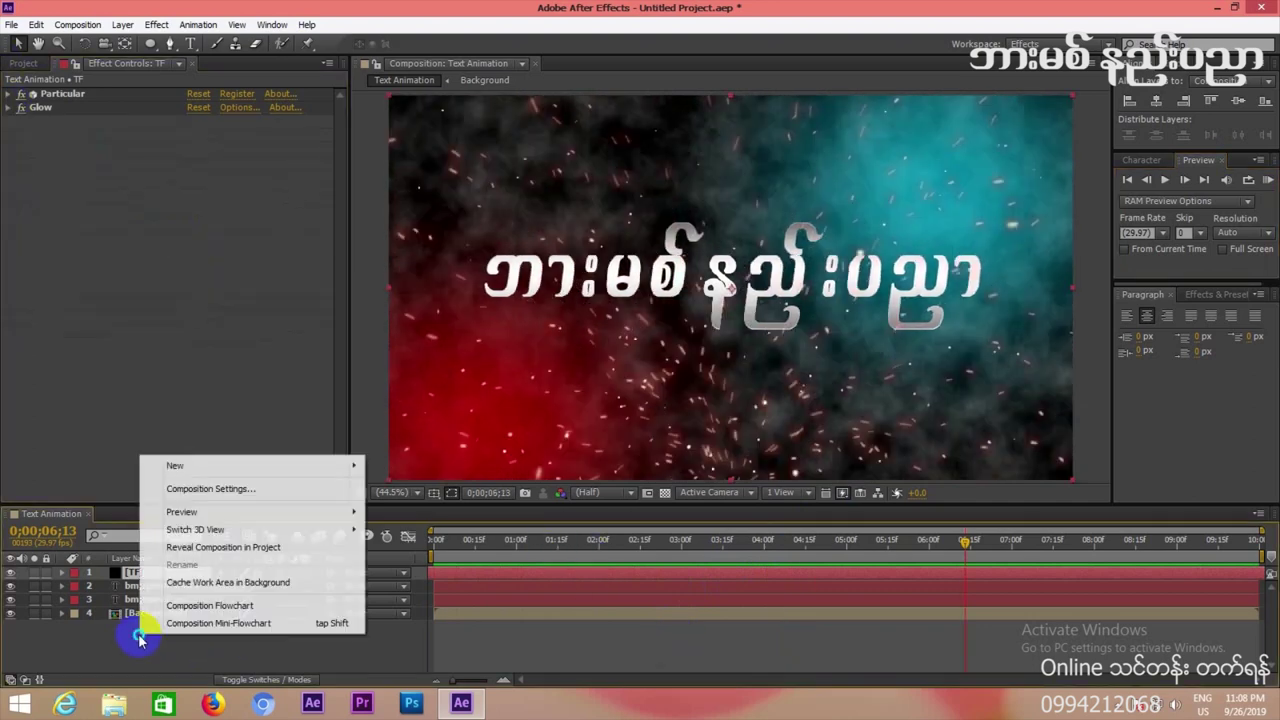
mouse_move(228, 468)
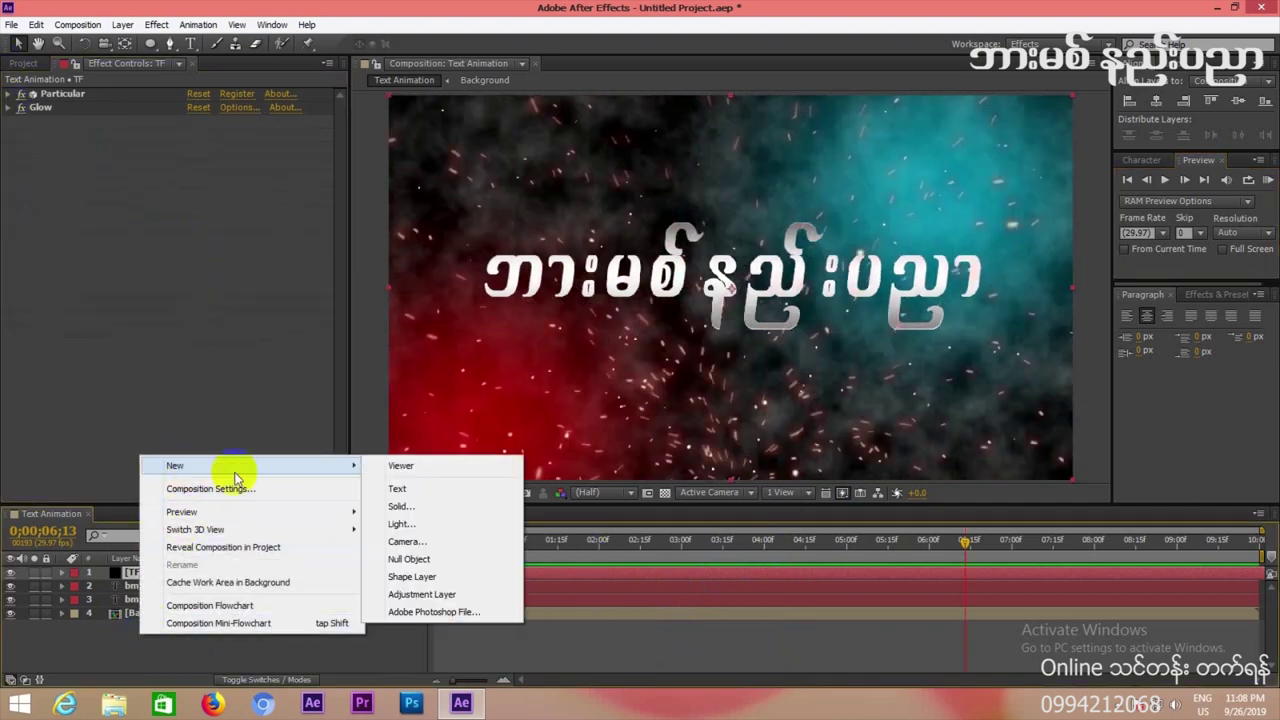
click(405, 507)
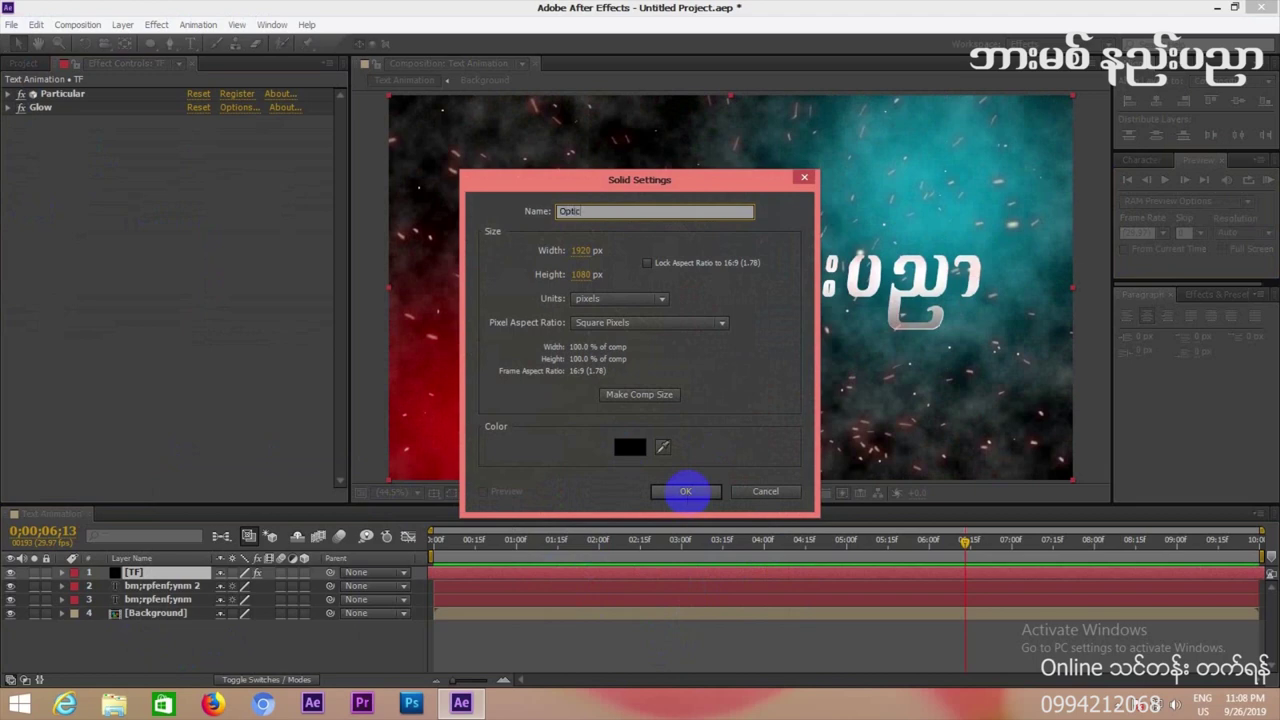
click(625, 217)
click(685, 491)
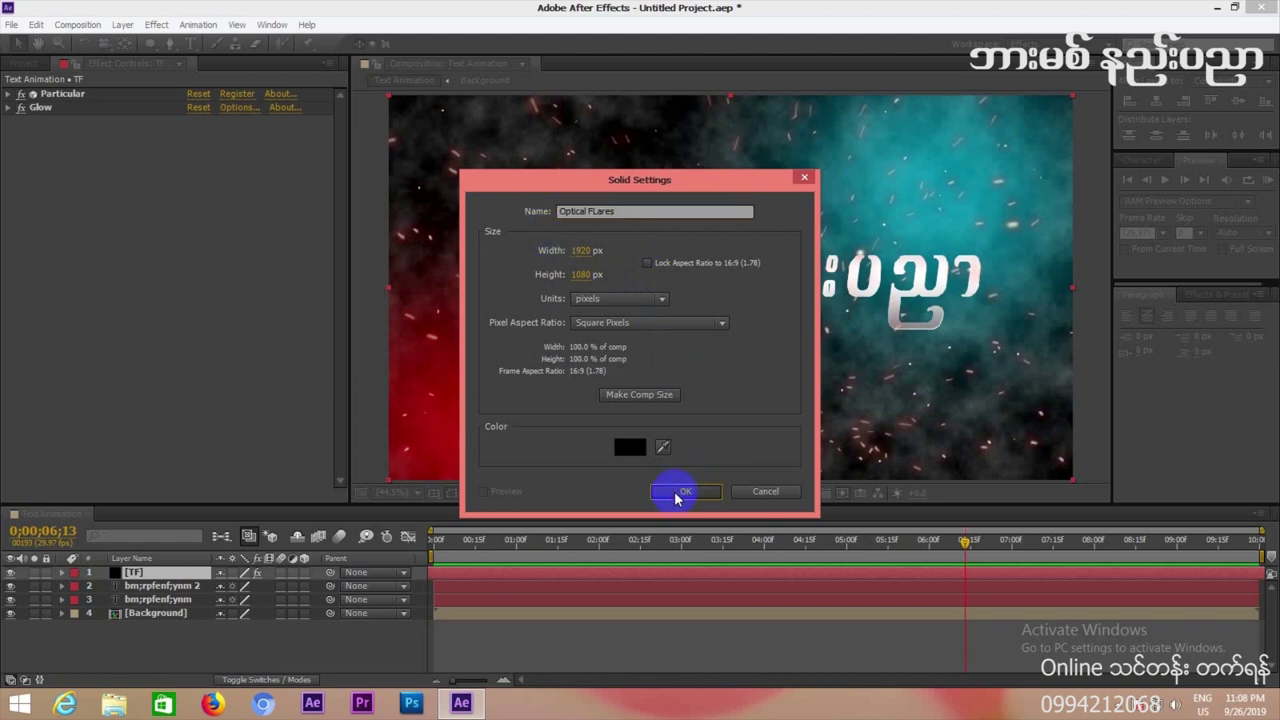
Apply the Video Copilot Optical Flares effect to the new solid and open its flare options.
click(152, 24)
mouse_move(230, 489)
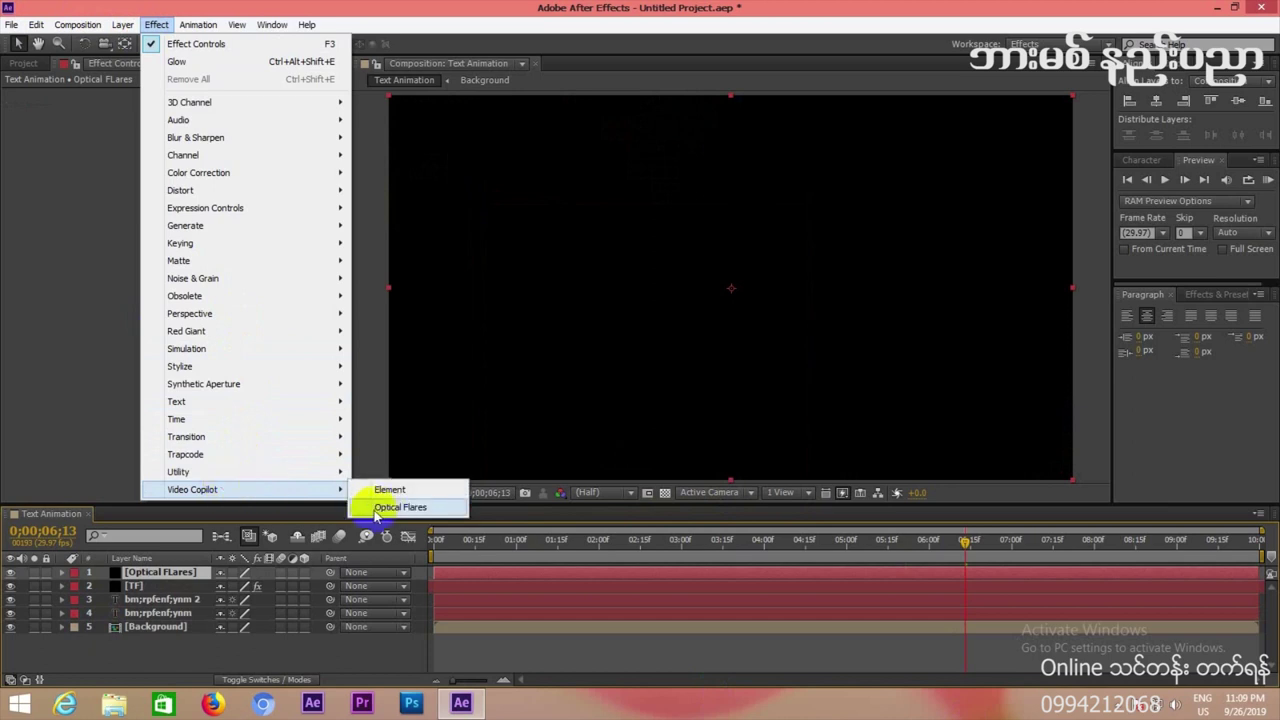
click(400, 507)
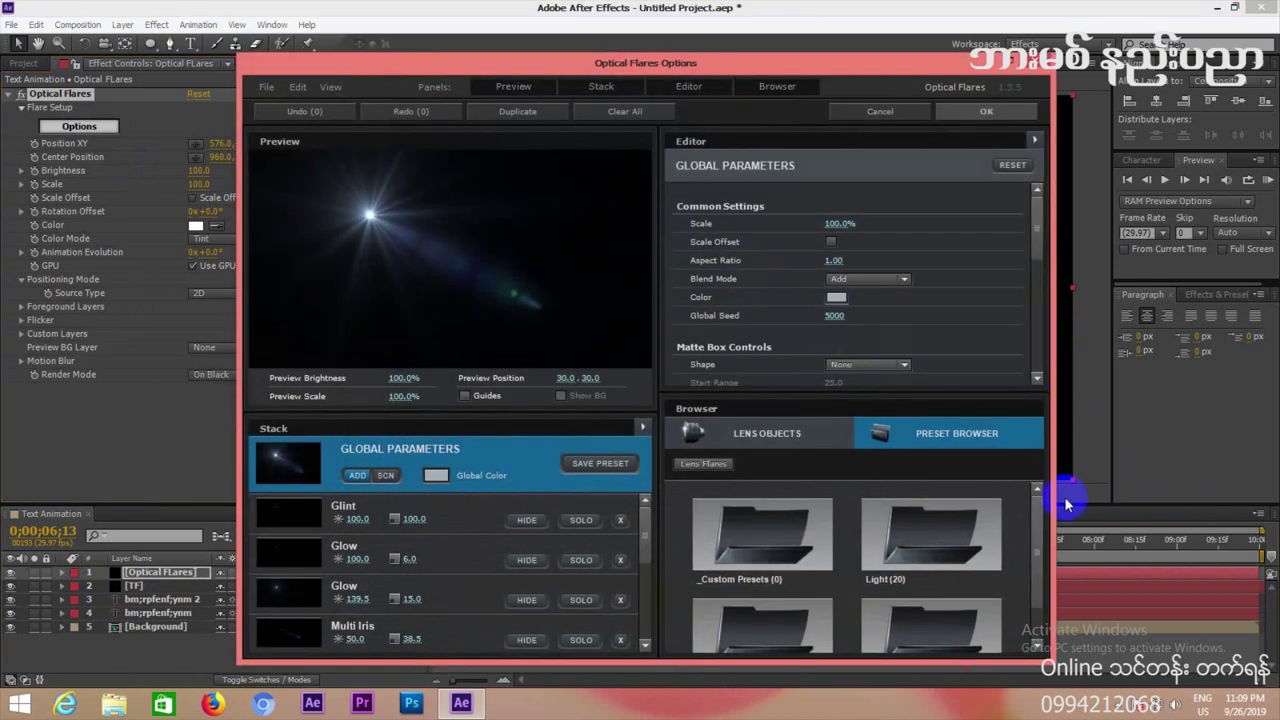
Load the Cool Flare preset from the Motion Graphics preset folder.
scroll(1043, 515, down, 1)
click(736, 583)
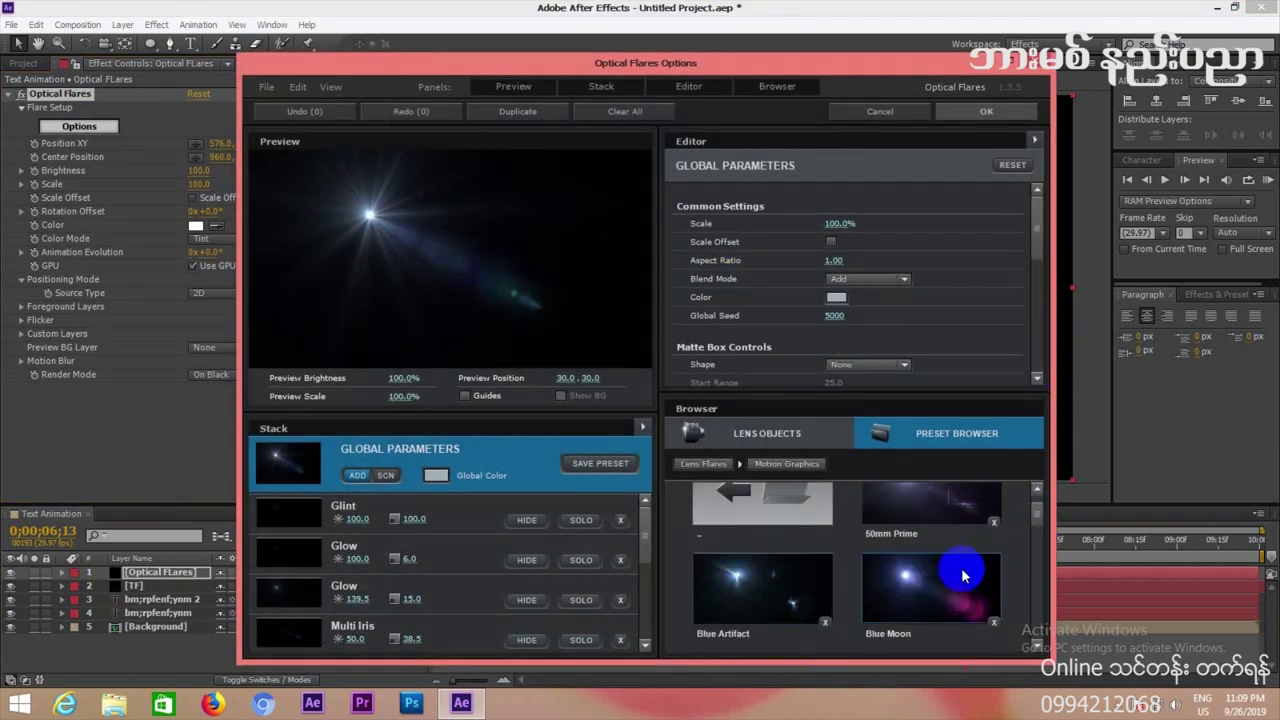
scroll(1040, 540, down, 1)
drag(1040, 540, 1040, 548)
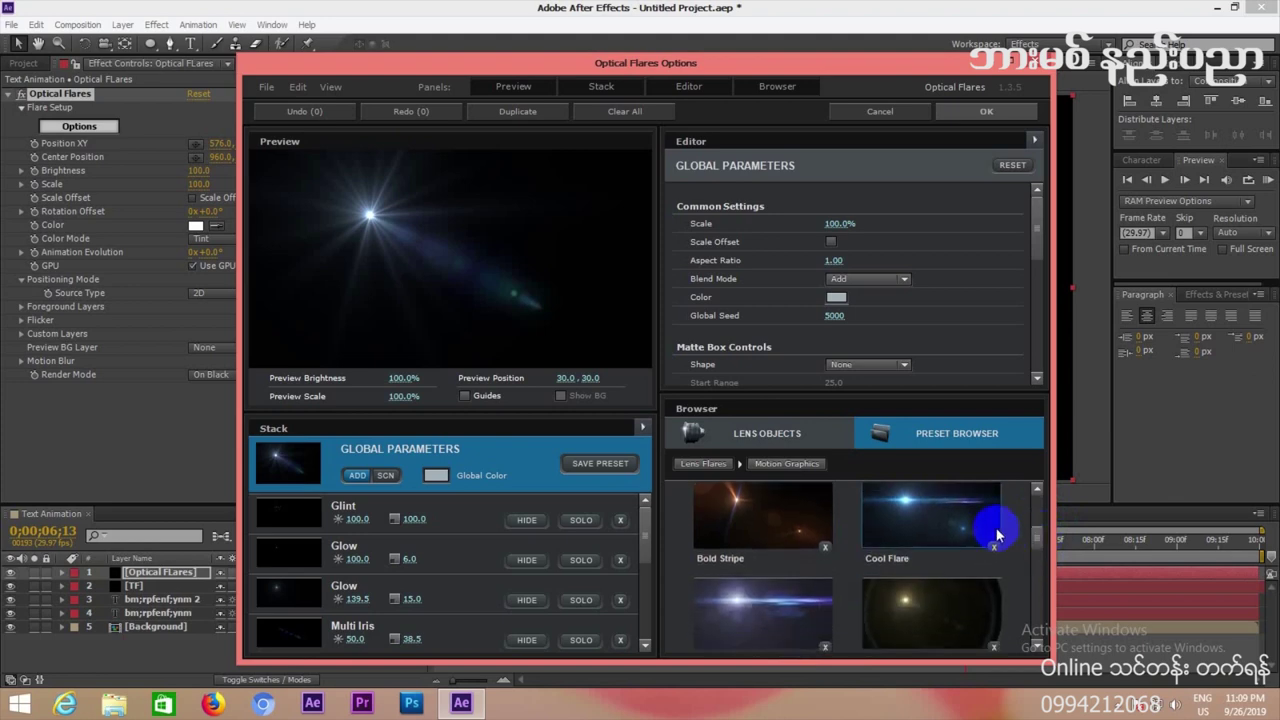
click(930, 522)
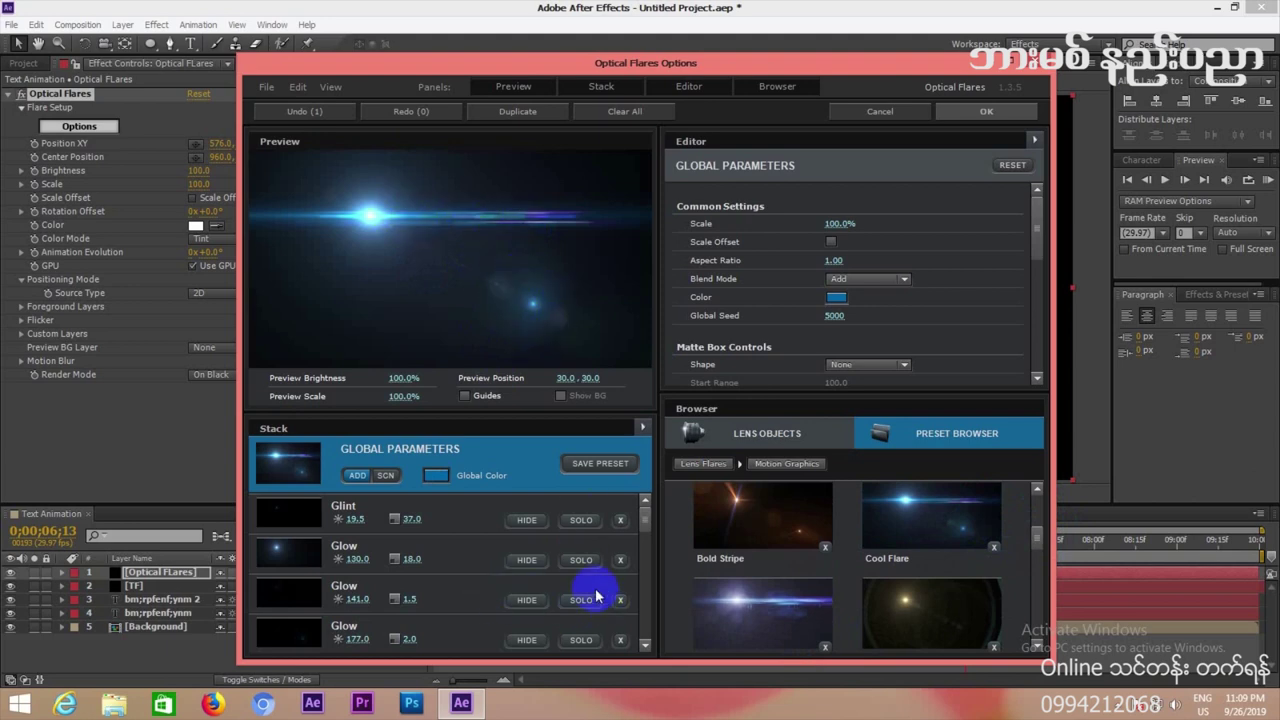
Solo and unsolo the 130.0 and 177.0 brightness Glow elements to identify their parts of the flare.
click(584, 561)
click(581, 563)
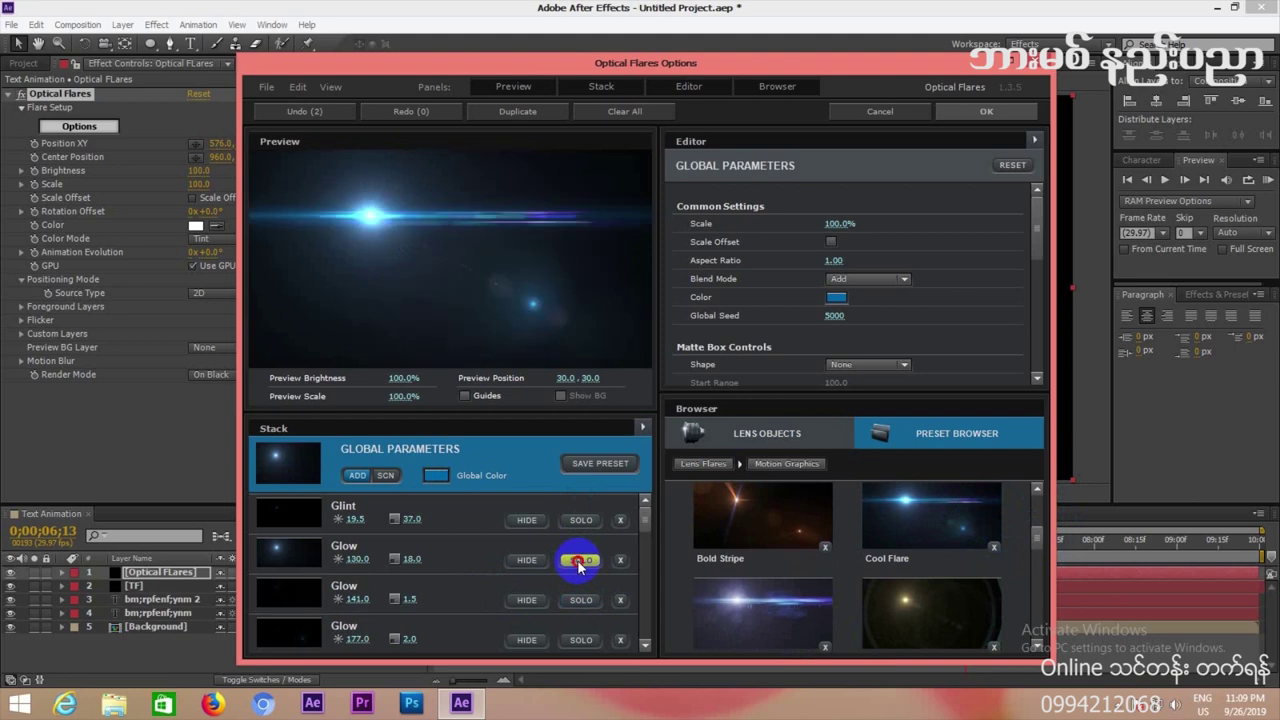
scroll(580, 557, down, 2)
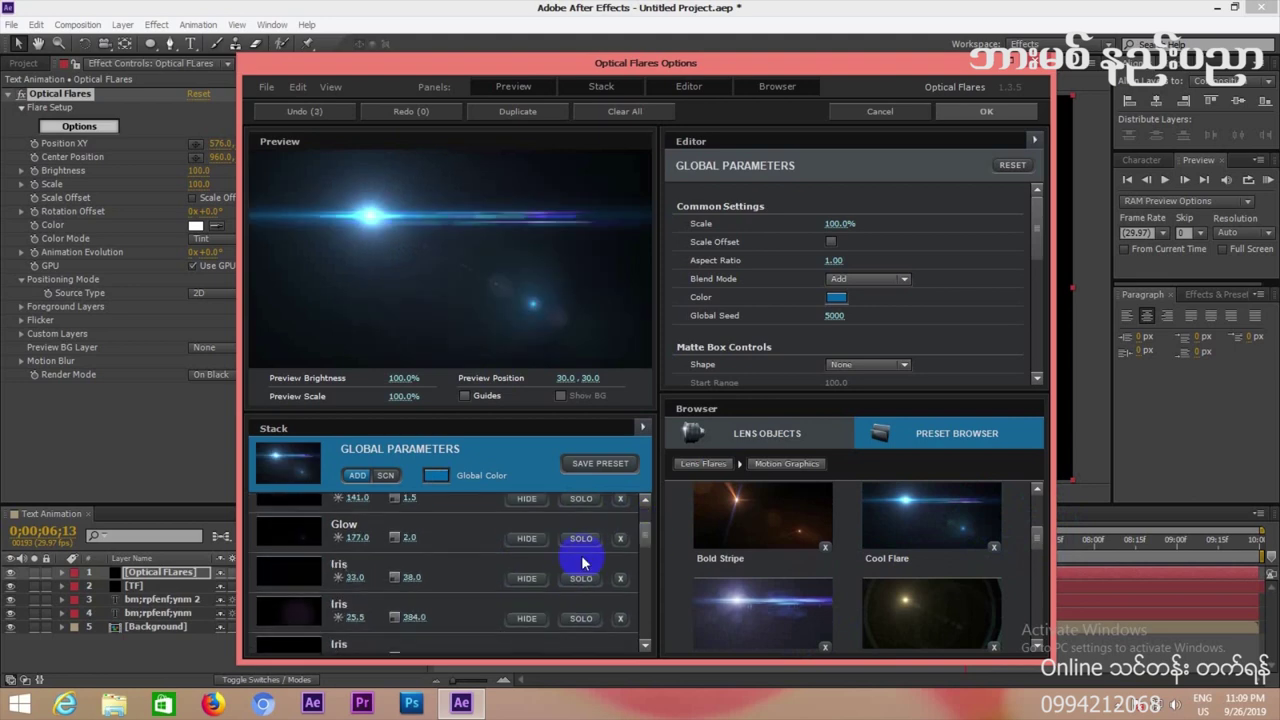
click(463, 545)
click(579, 539)
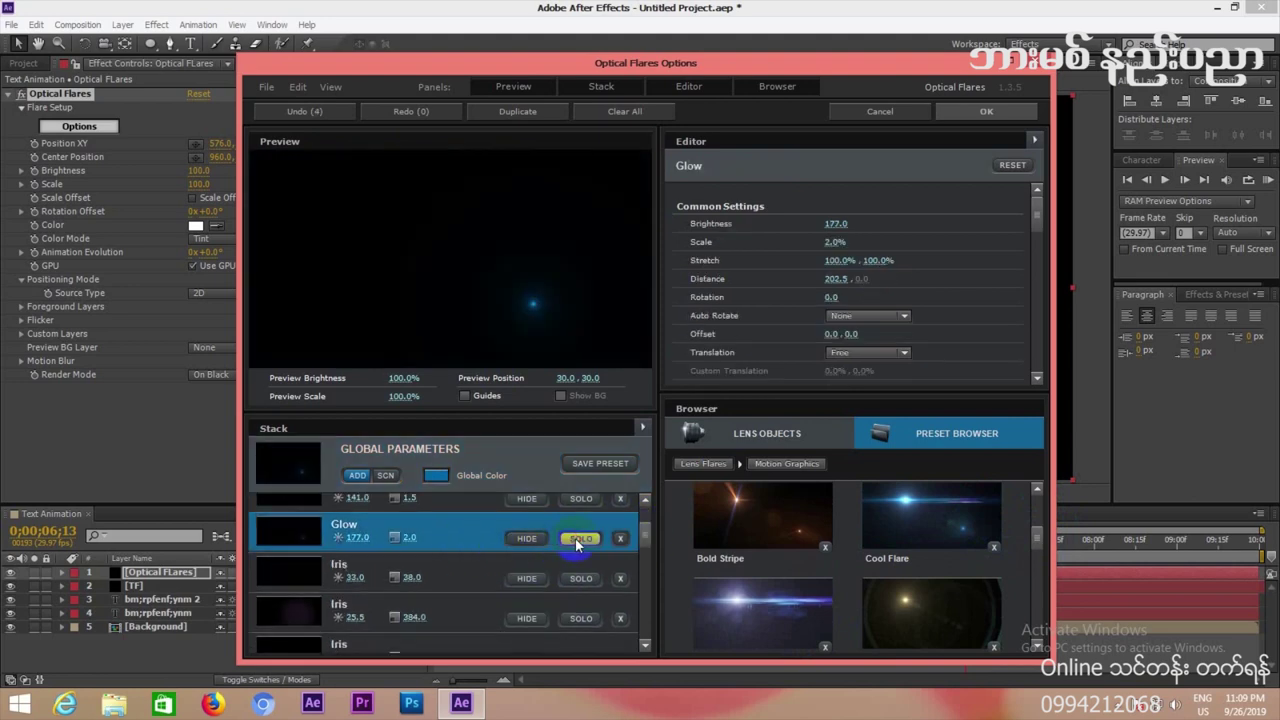
click(577, 539)
Delete two Multi Iris elements, starting with the one at 17.5 brightness, and the Iris at 25.5 brightness from the flare stack.
drag(636, 545, 640, 580)
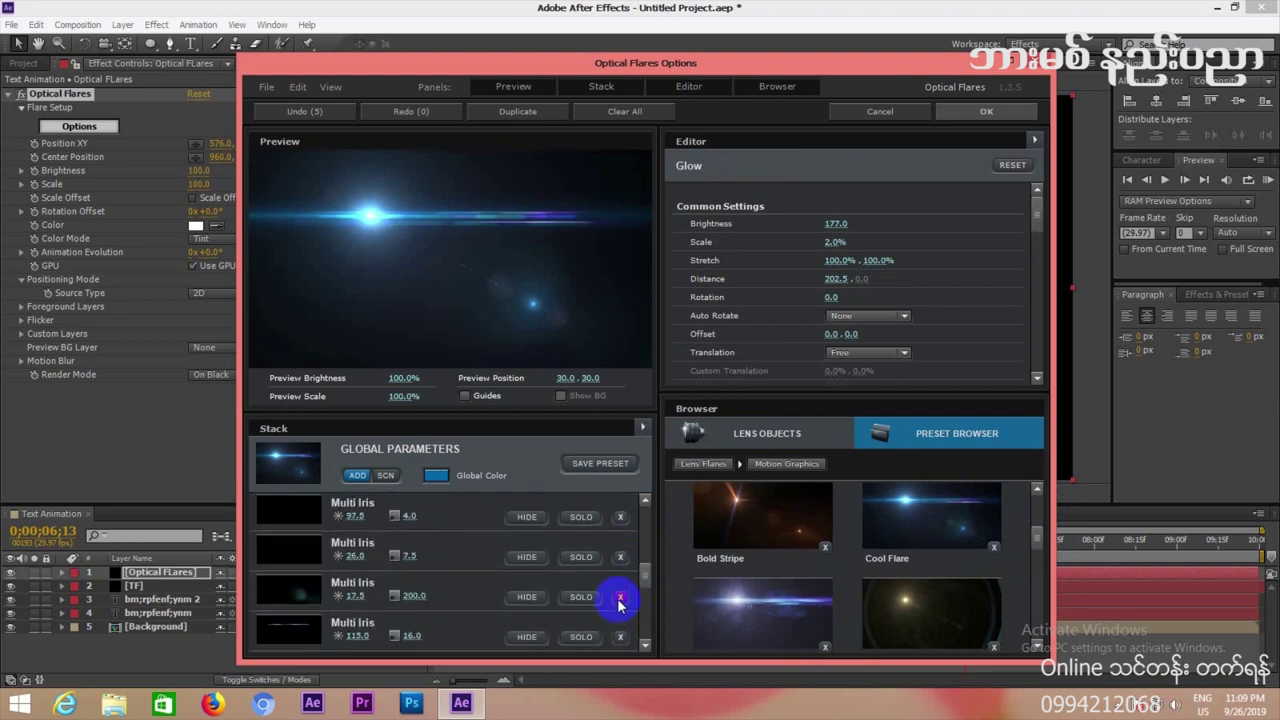
click(619, 599)
click(619, 599)
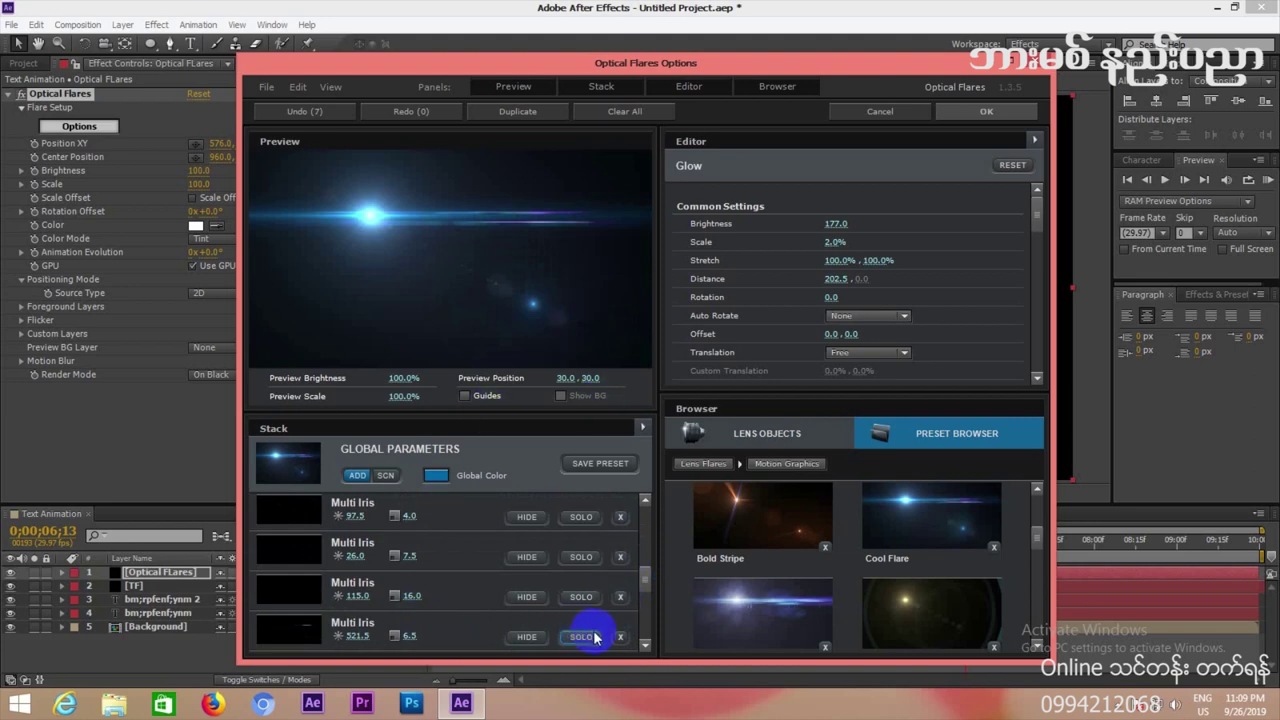
drag(648, 583, 634, 557)
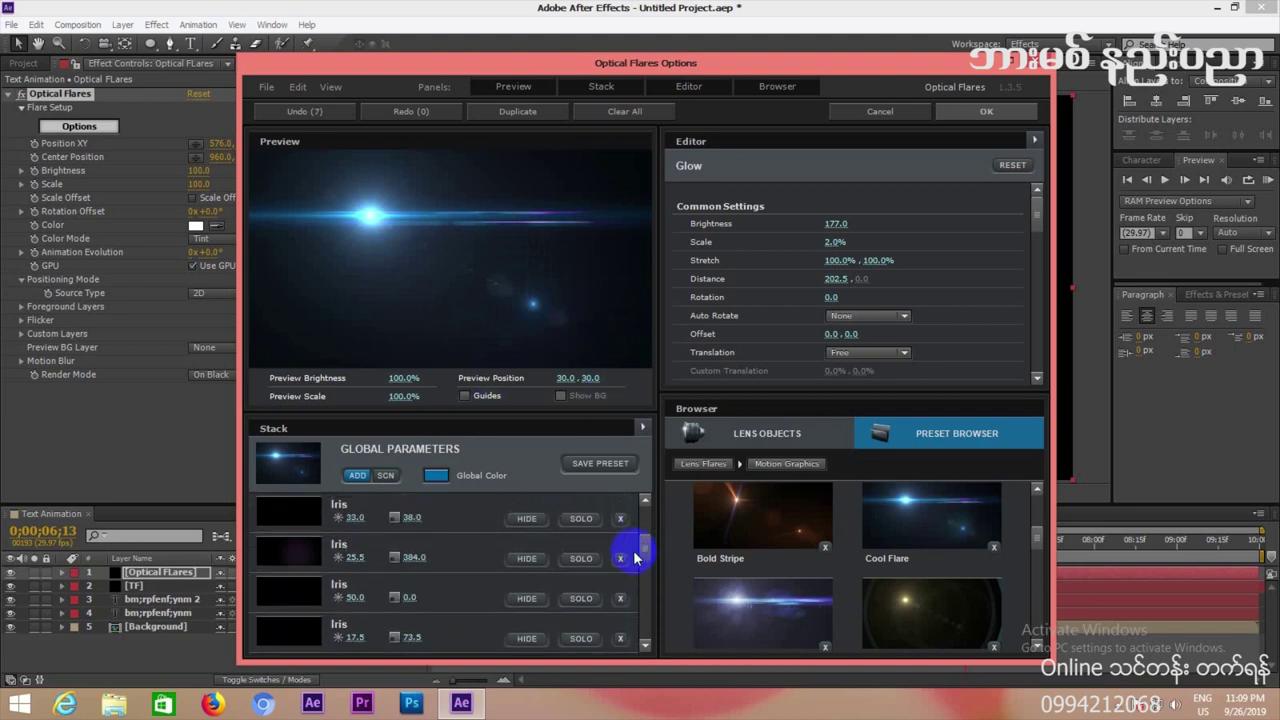
click(620, 560)
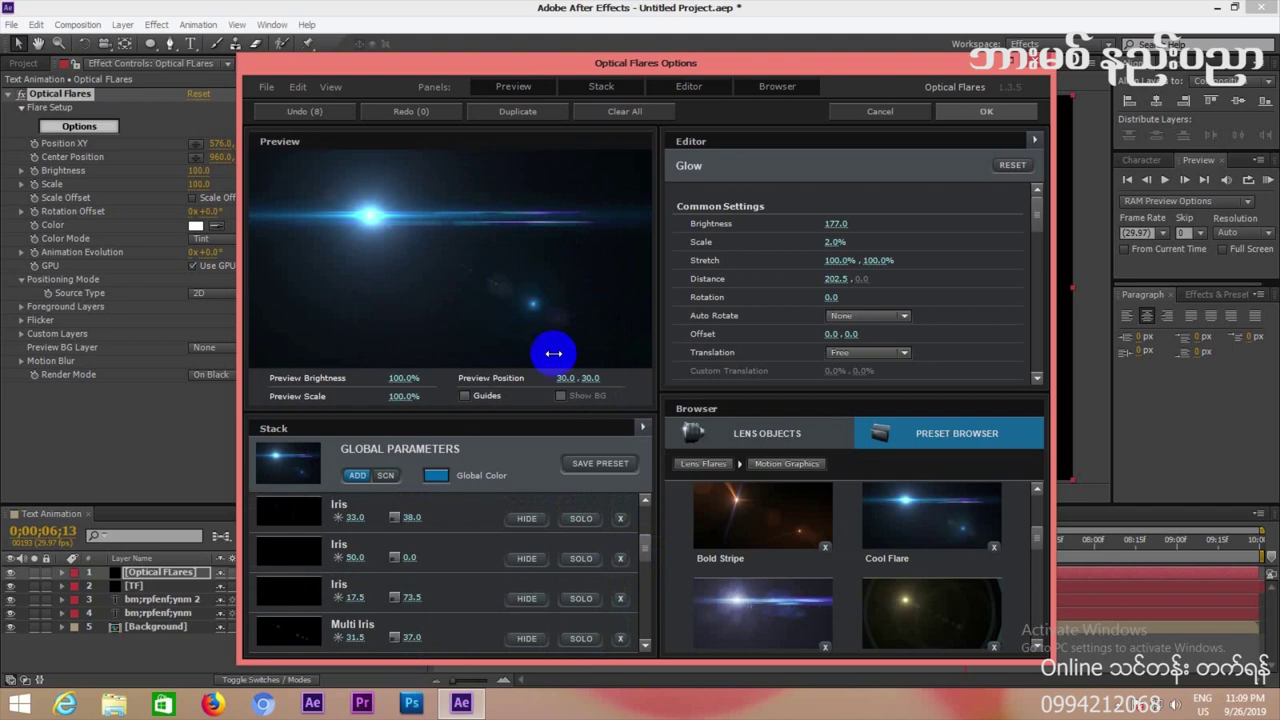
Delete the 31.5 brightness Multi Iris and the 177.0 brightness Glow from the flare stack.
drag(637, 543, 644, 522)
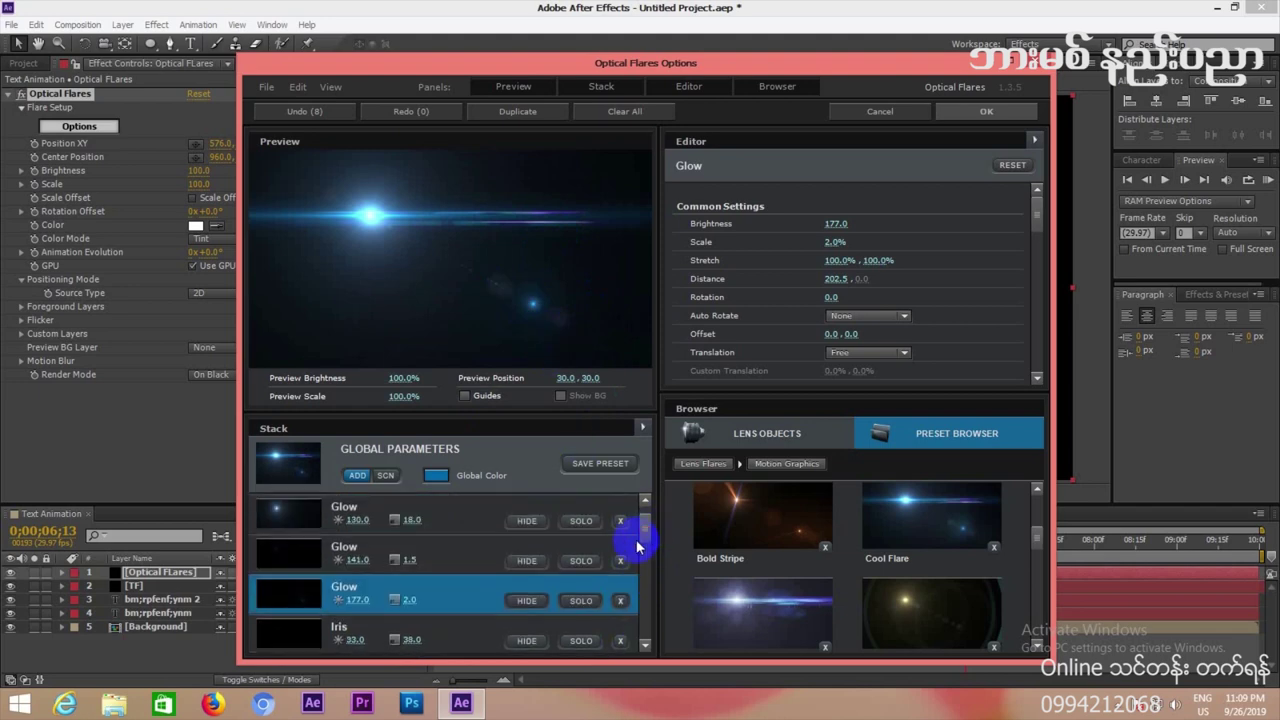
drag(640, 529, 626, 580)
click(620, 607)
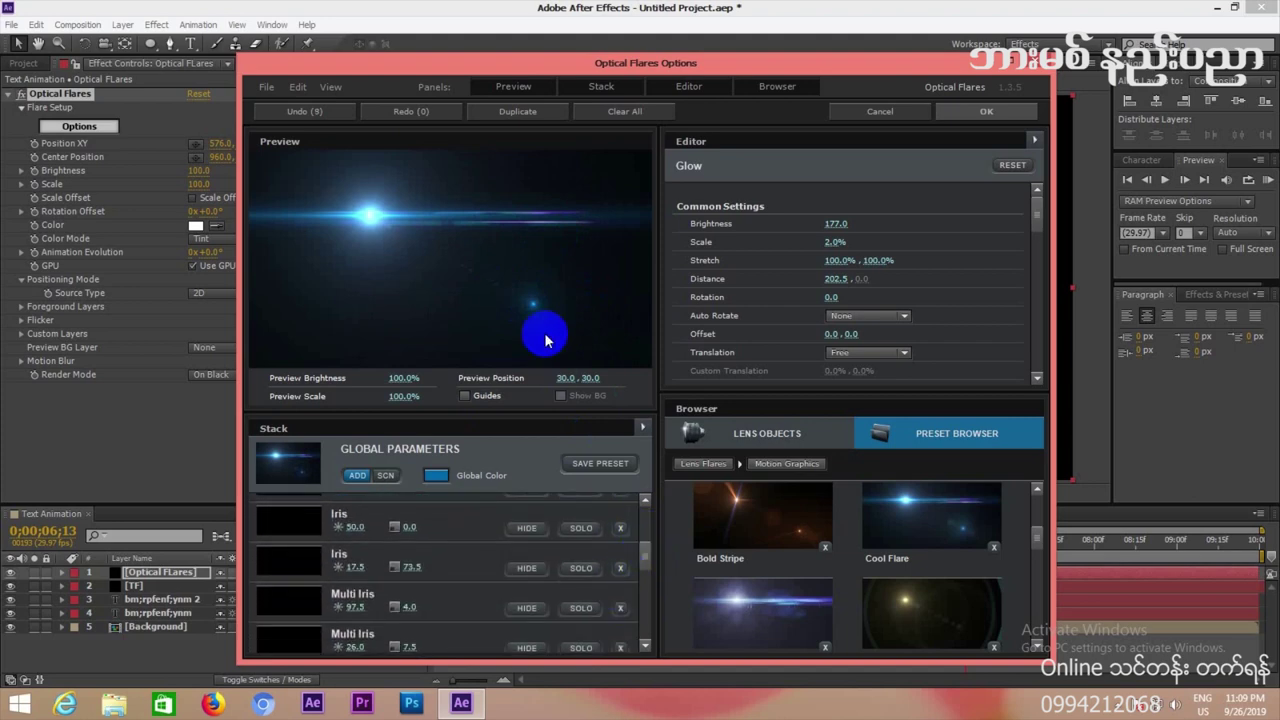
mouse_move(640, 563)
mouse_down()
mouse_move(643, 626)
mouse_move(634, 523)
mouse_up()
click(620, 614)
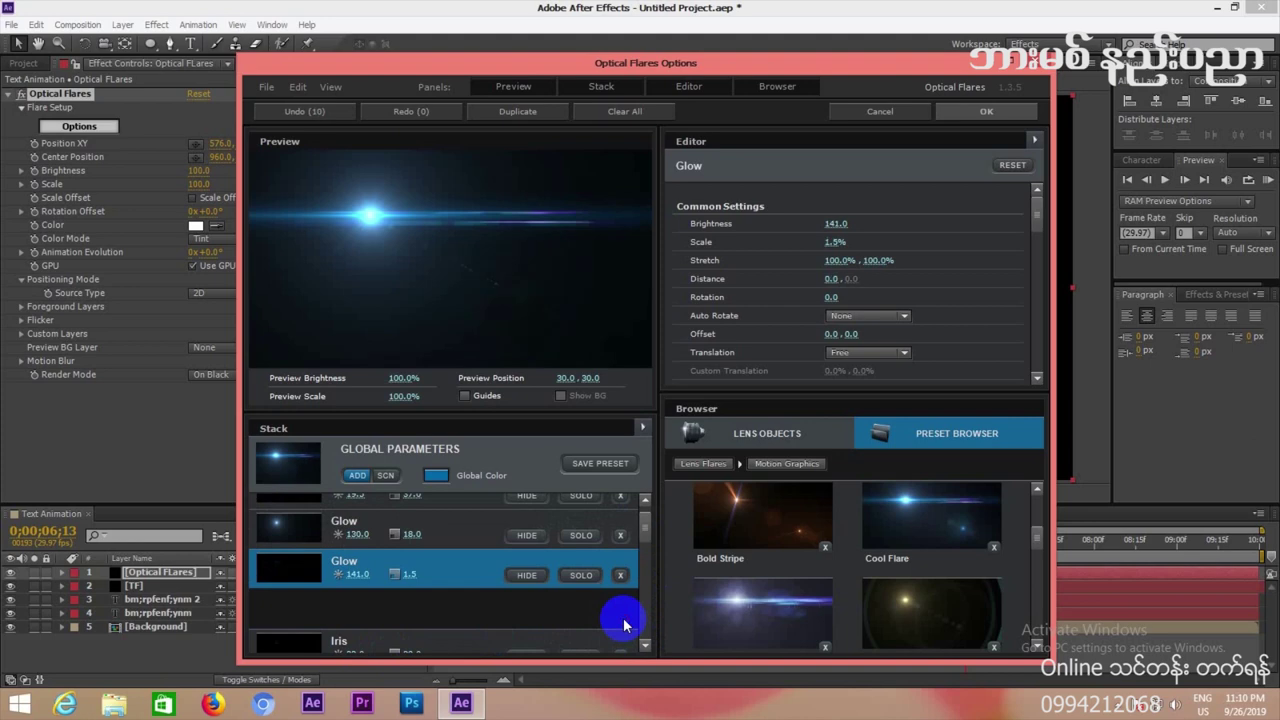
Delete the 17.5 brightness Iris from the flare stack and accept the edited flare.
mouse_move(648, 530)
mouse_down()
mouse_move(646, 519)
mouse_move(646, 552)
mouse_up()
click(620, 577)
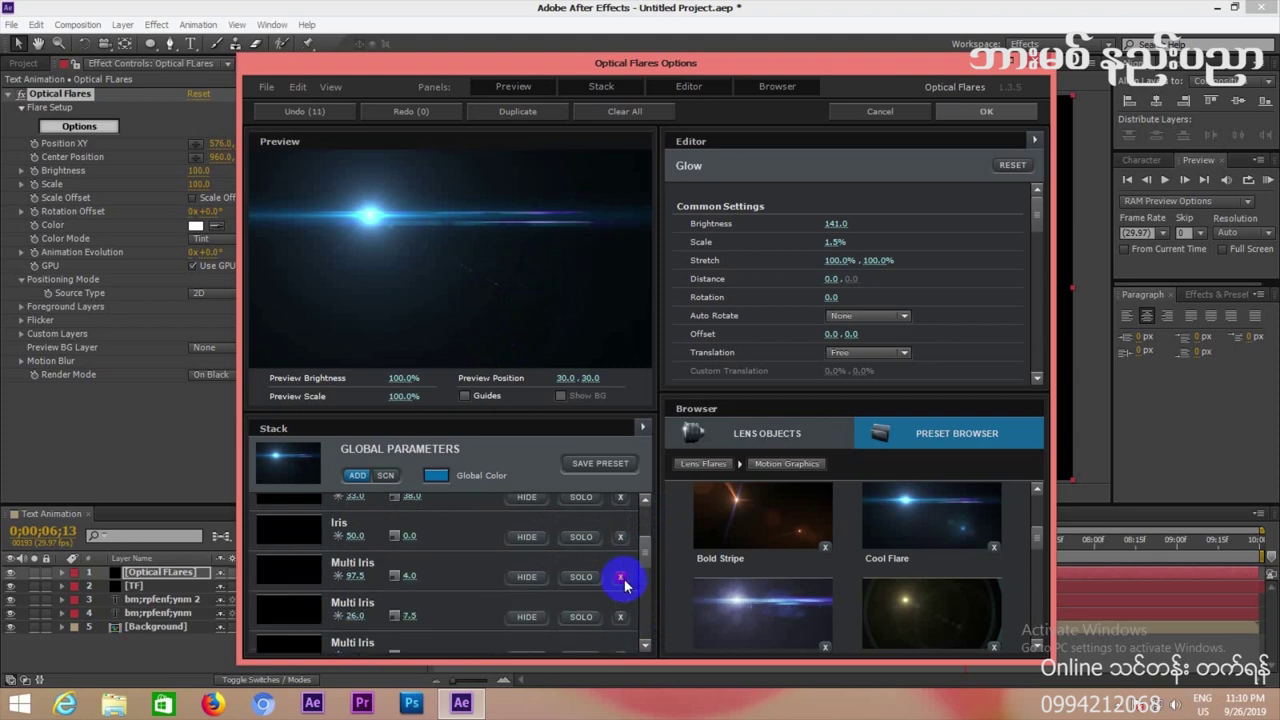
mouse_move(645, 556)
mouse_down()
mouse_move(640, 627)
mouse_move(647, 546)
mouse_up()
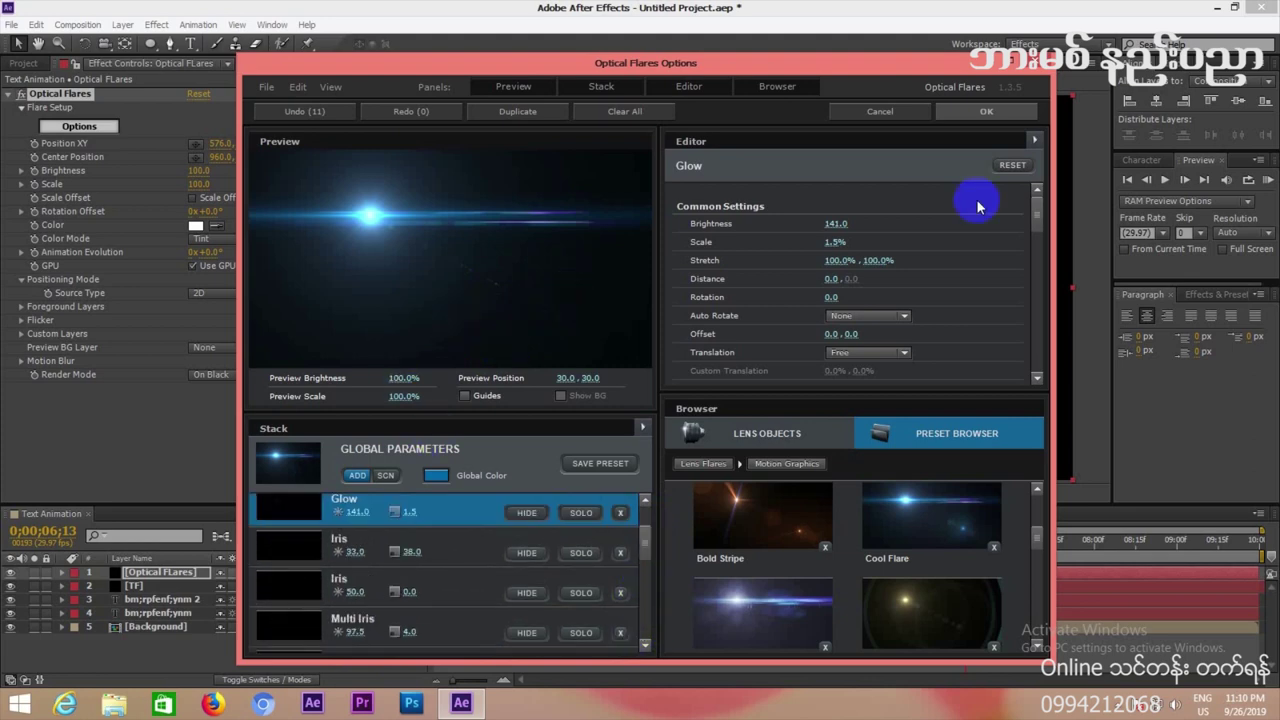
click(986, 115)
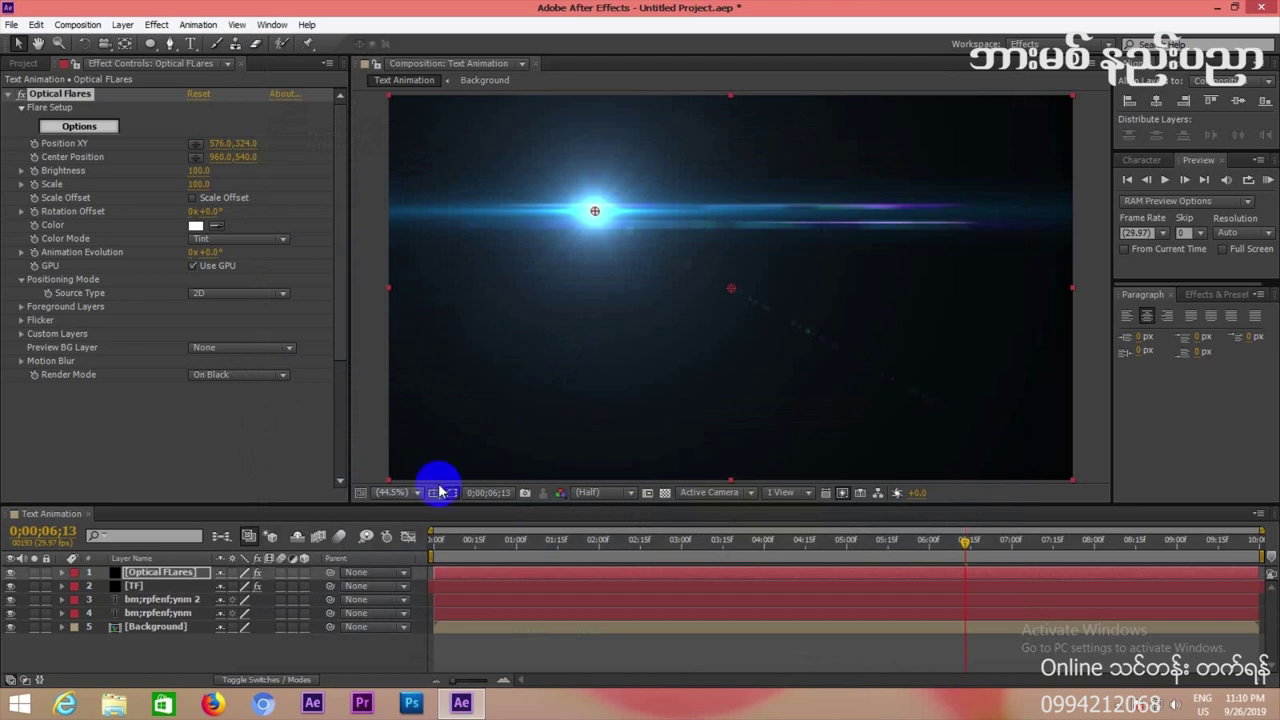
Set the Optical FLares layer's blending mode to Add and place the flare behind the title's centre, at about 915, 586.7.
click(281, 653)
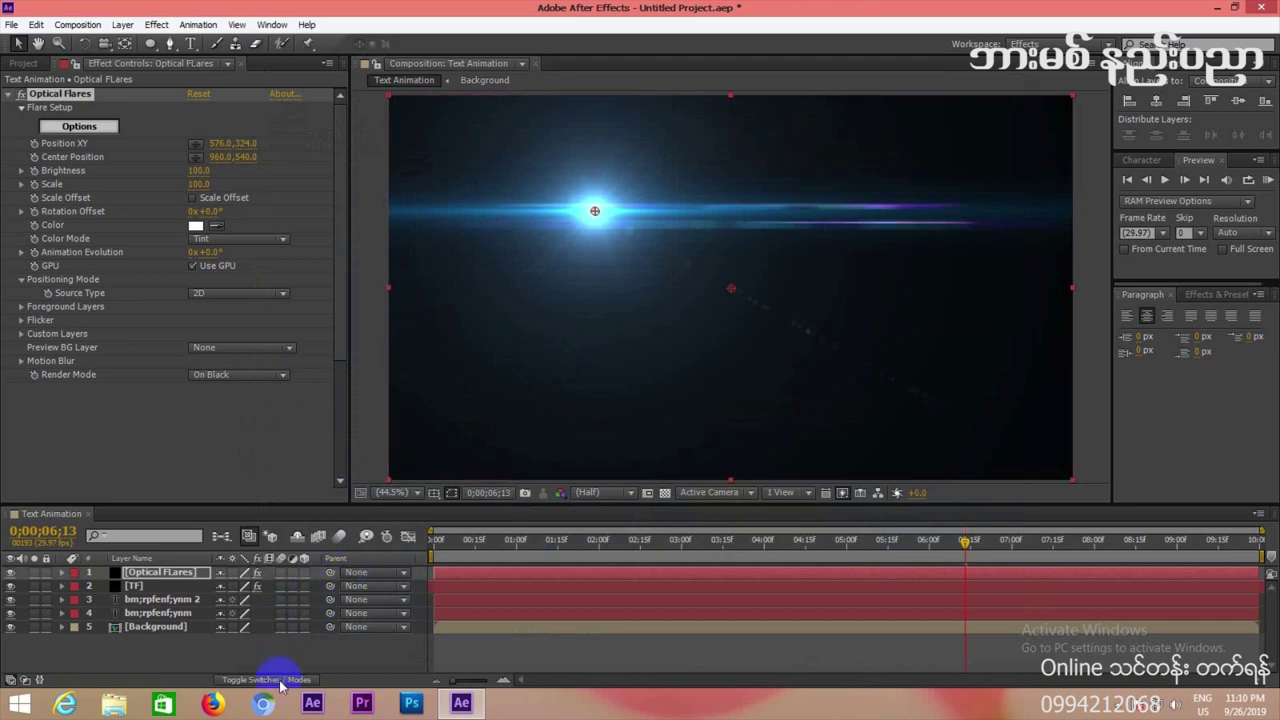
click(281, 680)
click(259, 578)
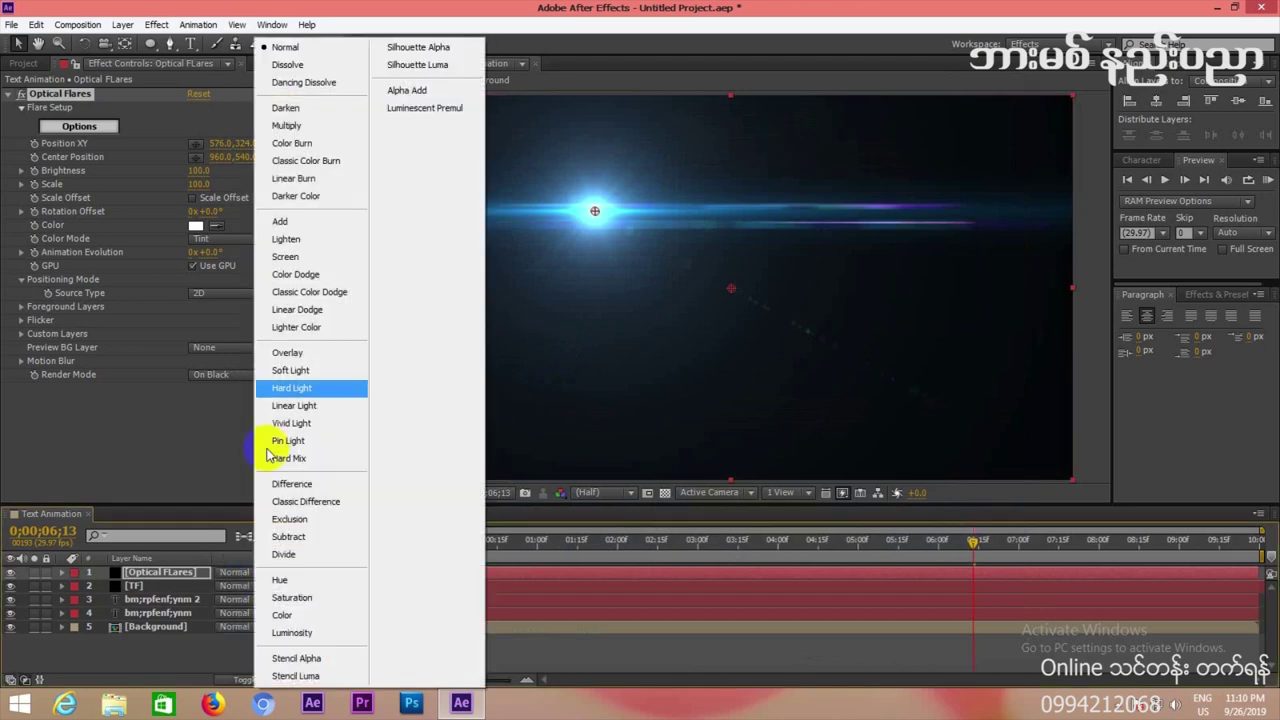
click(290, 218)
drag(595, 211, 723, 306)
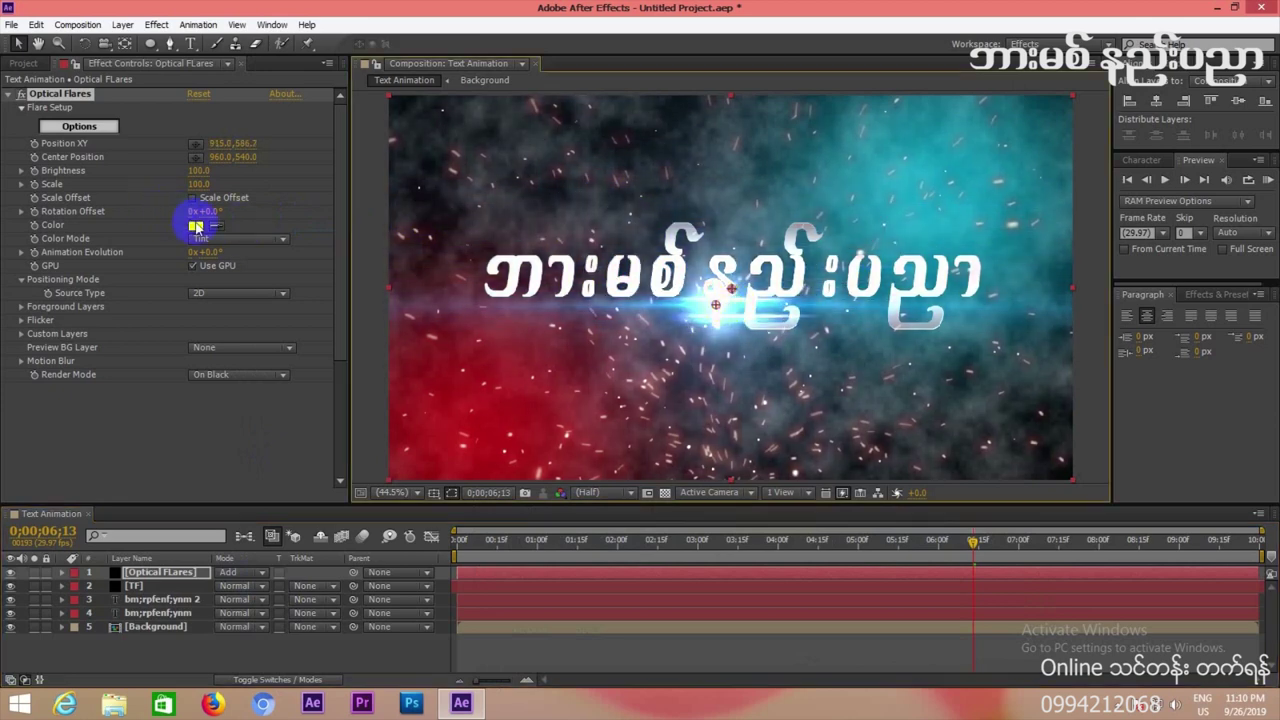
Set the Optical Flares tint color to a light red, about F28A8A.
click(195, 225)
drag(500, 224, 727, 391)
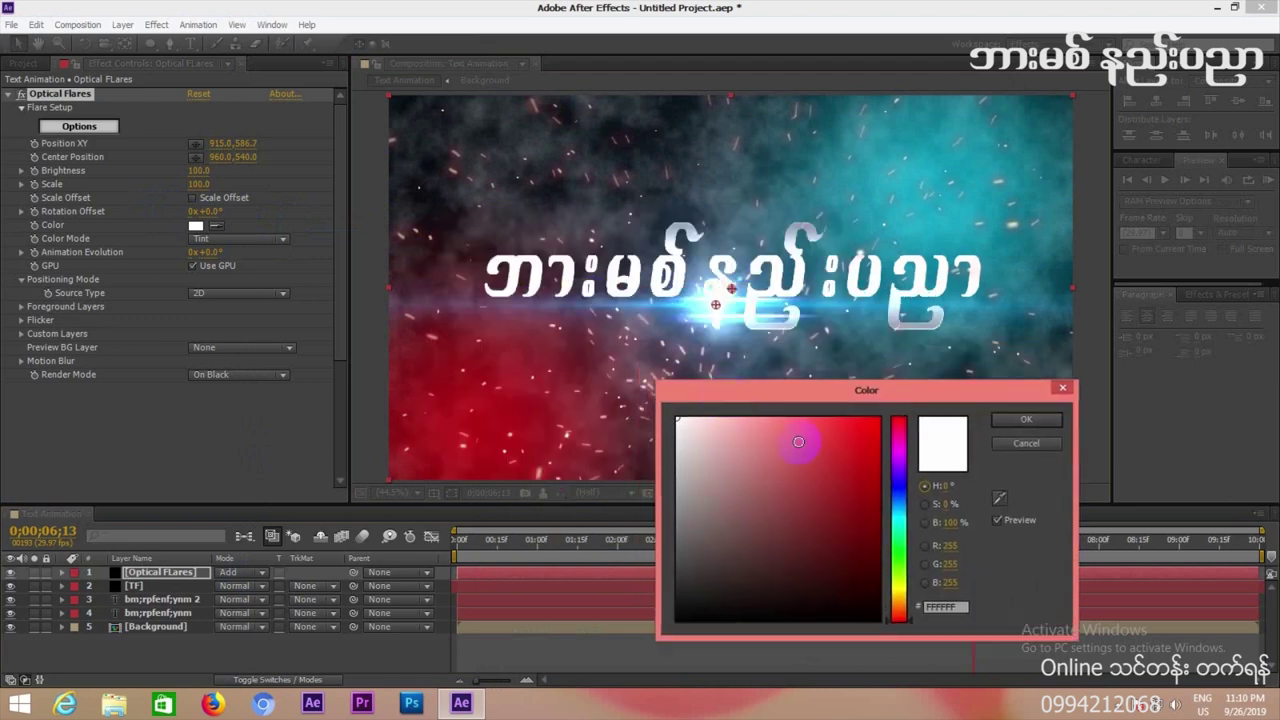
click(808, 437)
drag(796, 429, 756, 428)
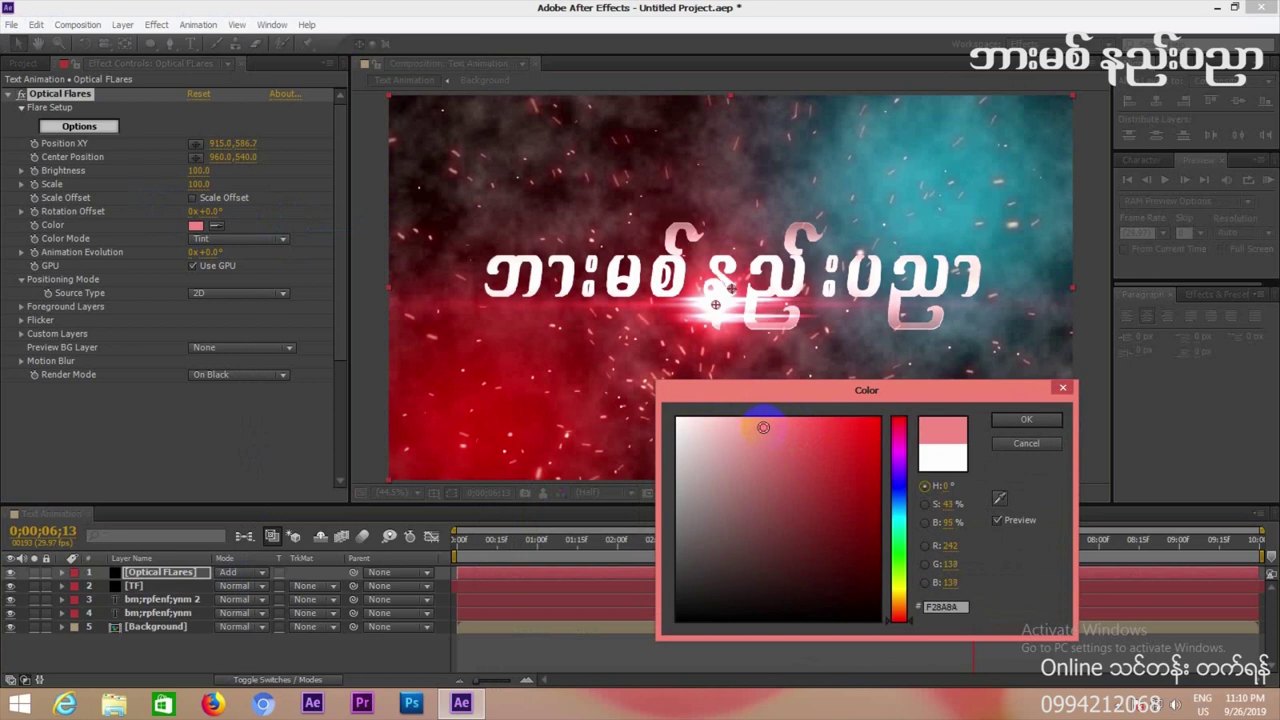
click(1016, 418)
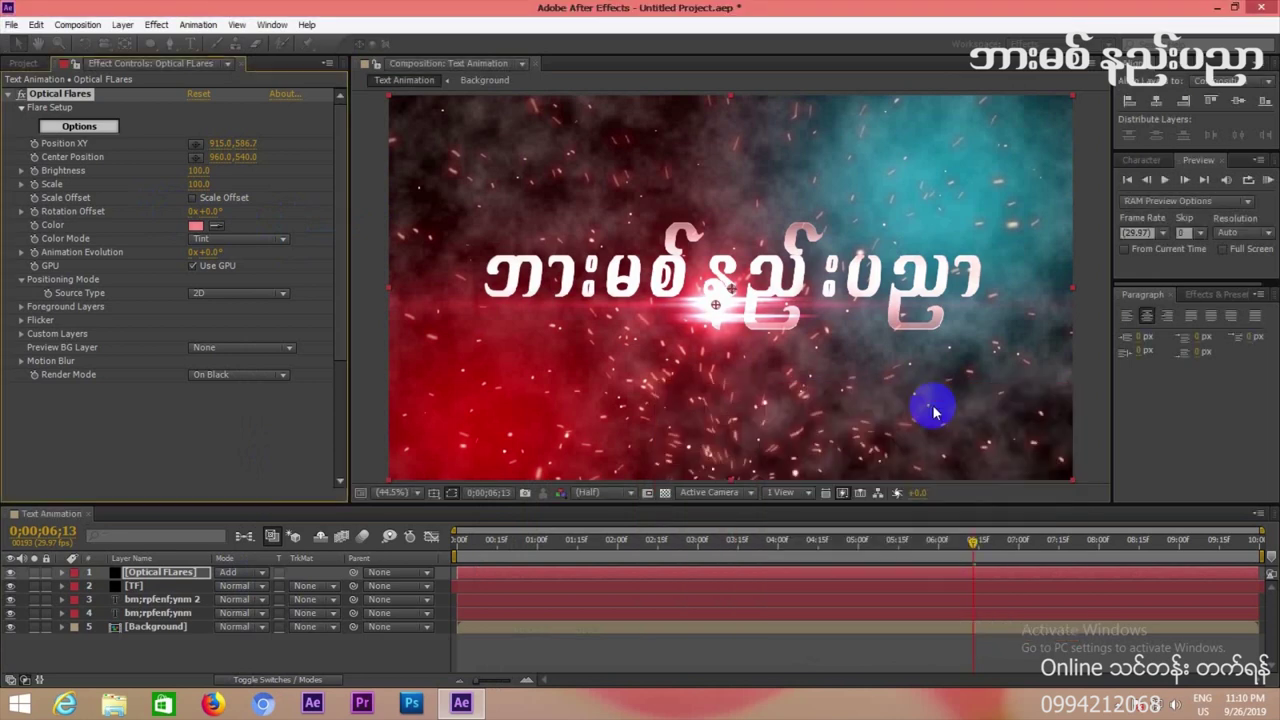
Set the flare's brightness to 50 and scale to 140, and recentre it behind the title at about 946.5, 539.6.
drag(184, 170, 184, 170)
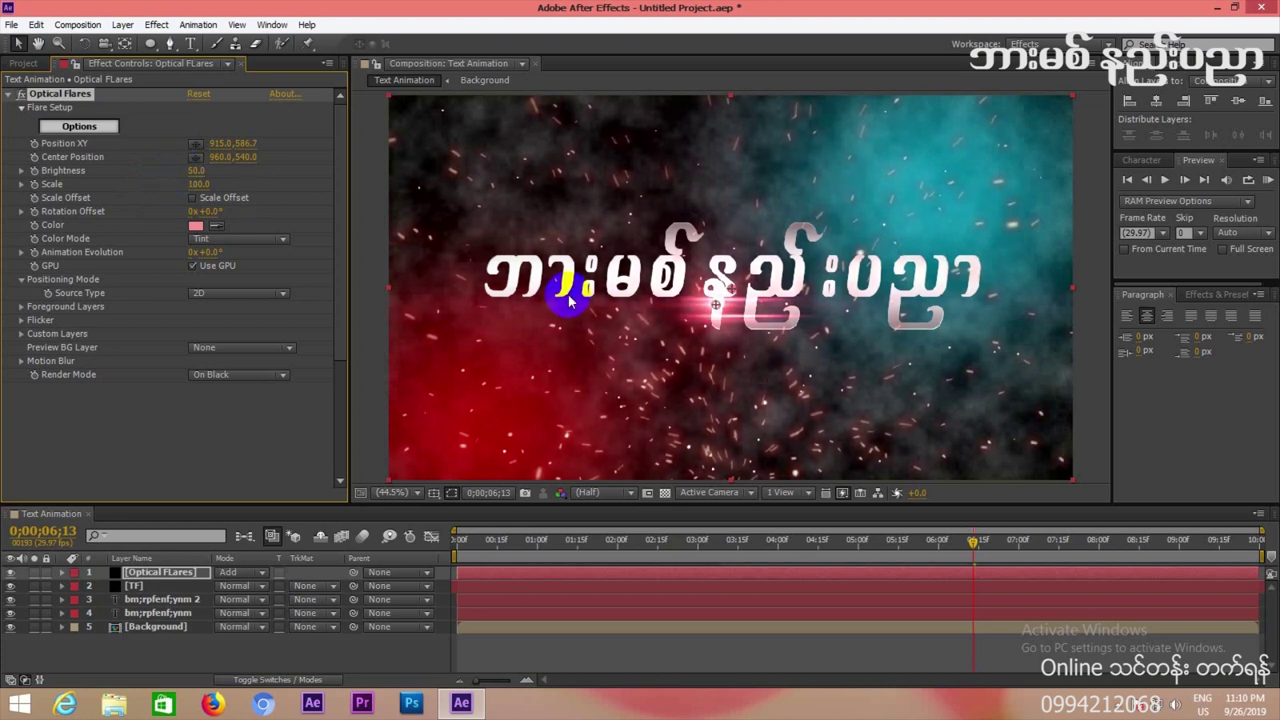
drag(716, 303, 728, 291)
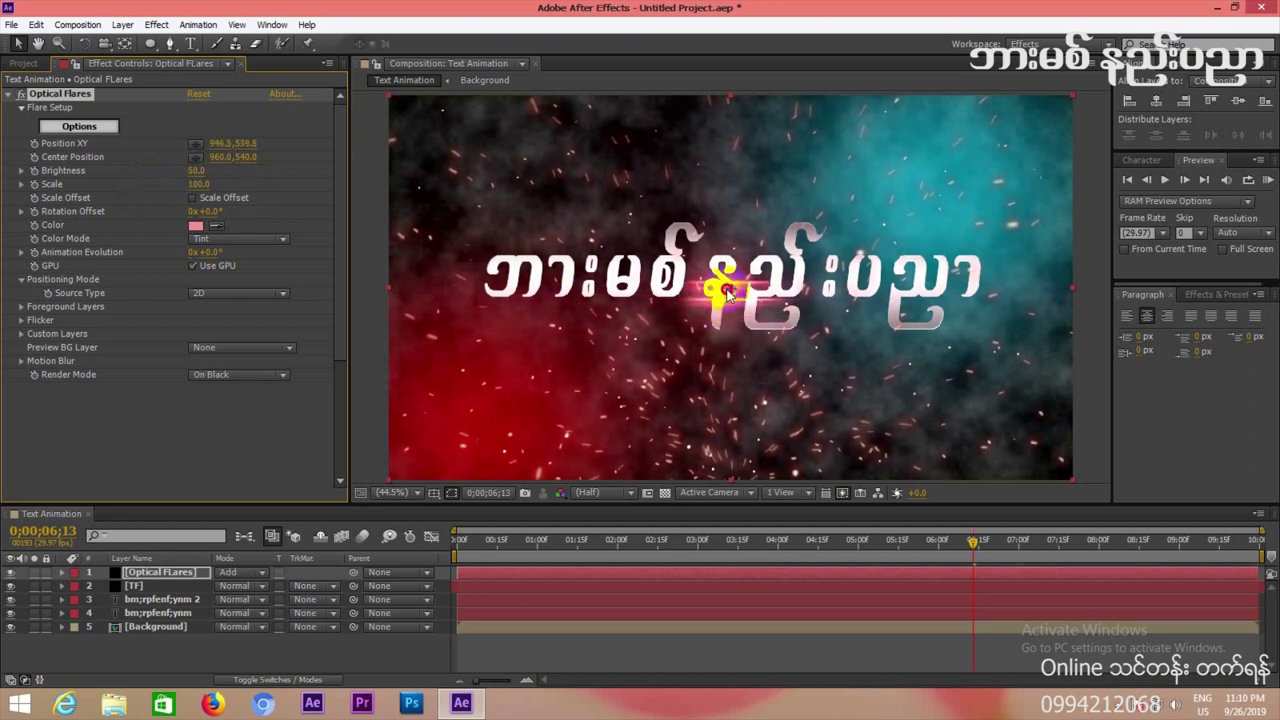
click(249, 176)
drag(205, 188, 208, 184)
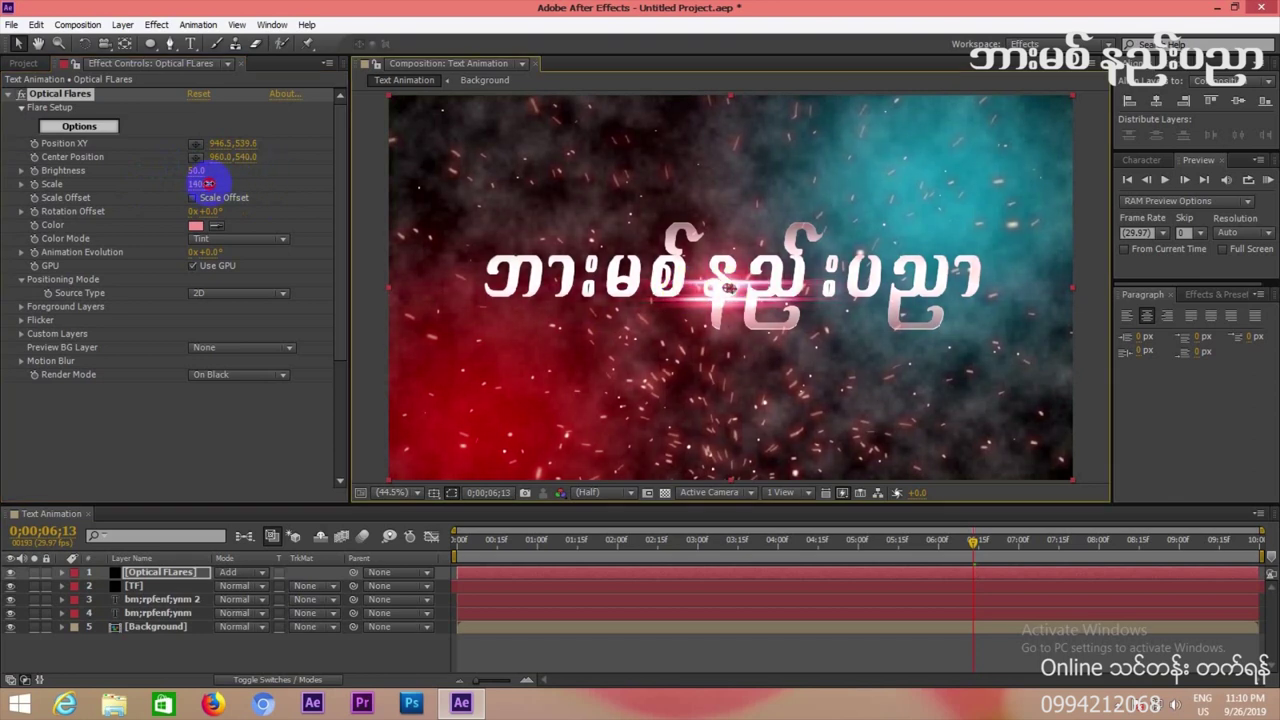
Keyframe the flare's Brightness and Scale from the first frame, raising Brightness at 0;00;04;23 and adjusting Scale at 0;00;02;01.
drag(486, 545, 429, 514)
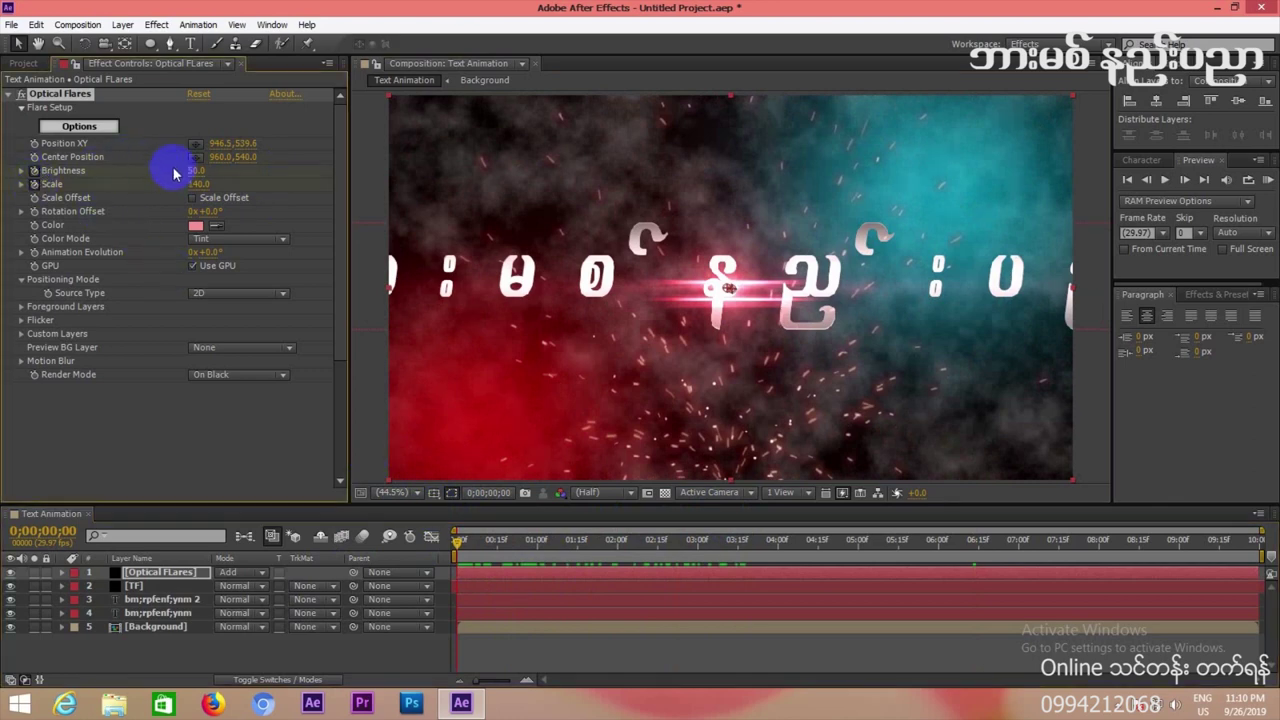
drag(190, 172, 178, 166)
drag(818, 549, 838, 543)
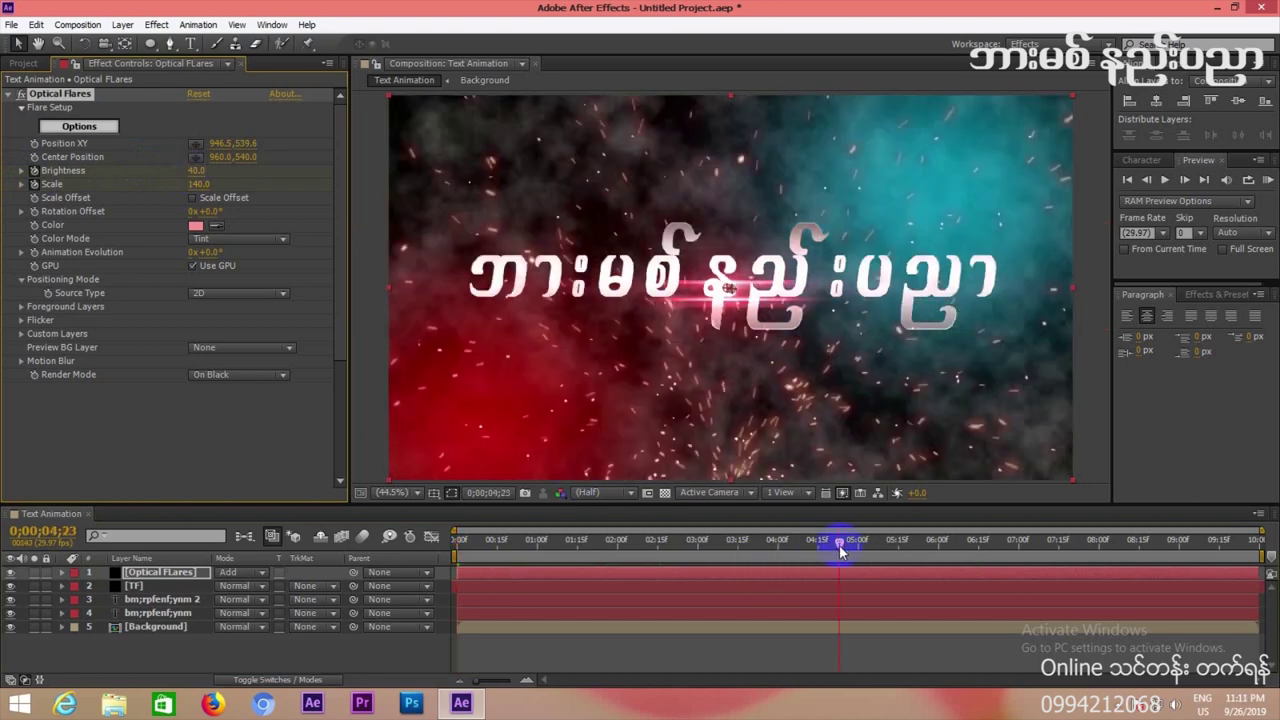
click(183, 184)
drag(190, 171, 190, 170)
drag(470, 543, 620, 543)
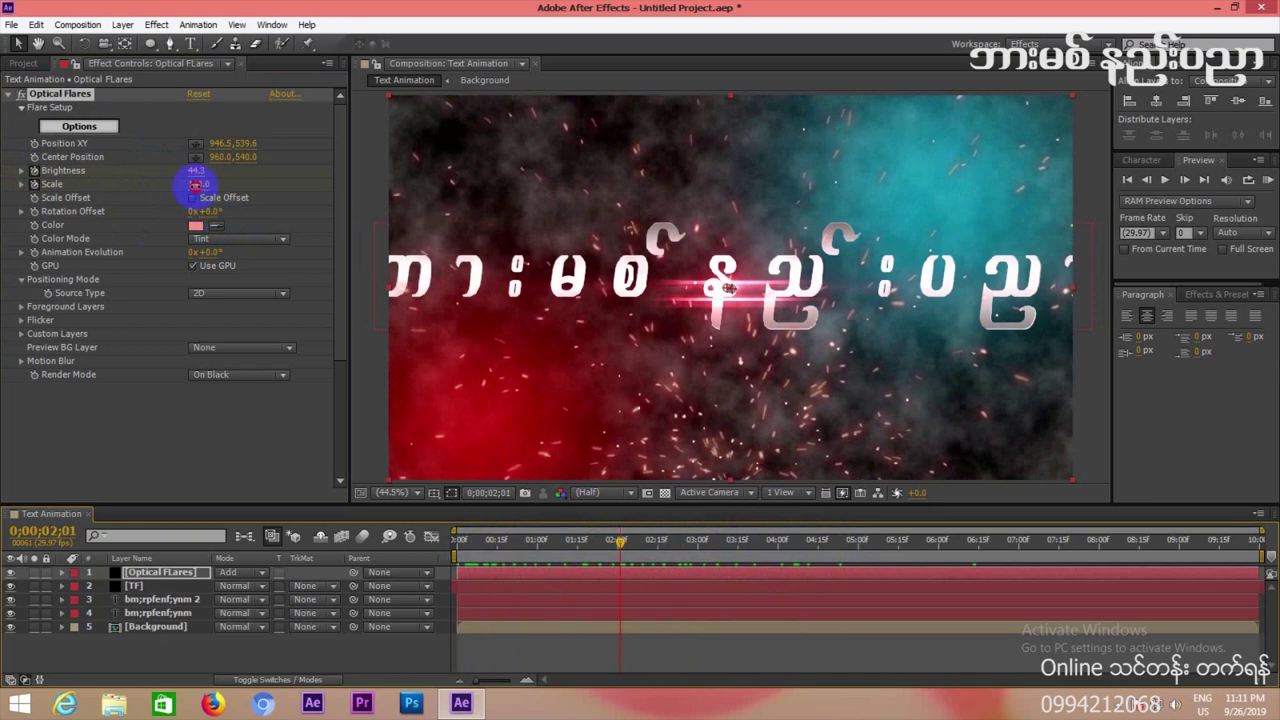
drag(195, 185, 200, 185)
Set the flare's Brightness to 10 at the first frame and play a RAM preview of the composition.
drag(491, 543, 428, 572)
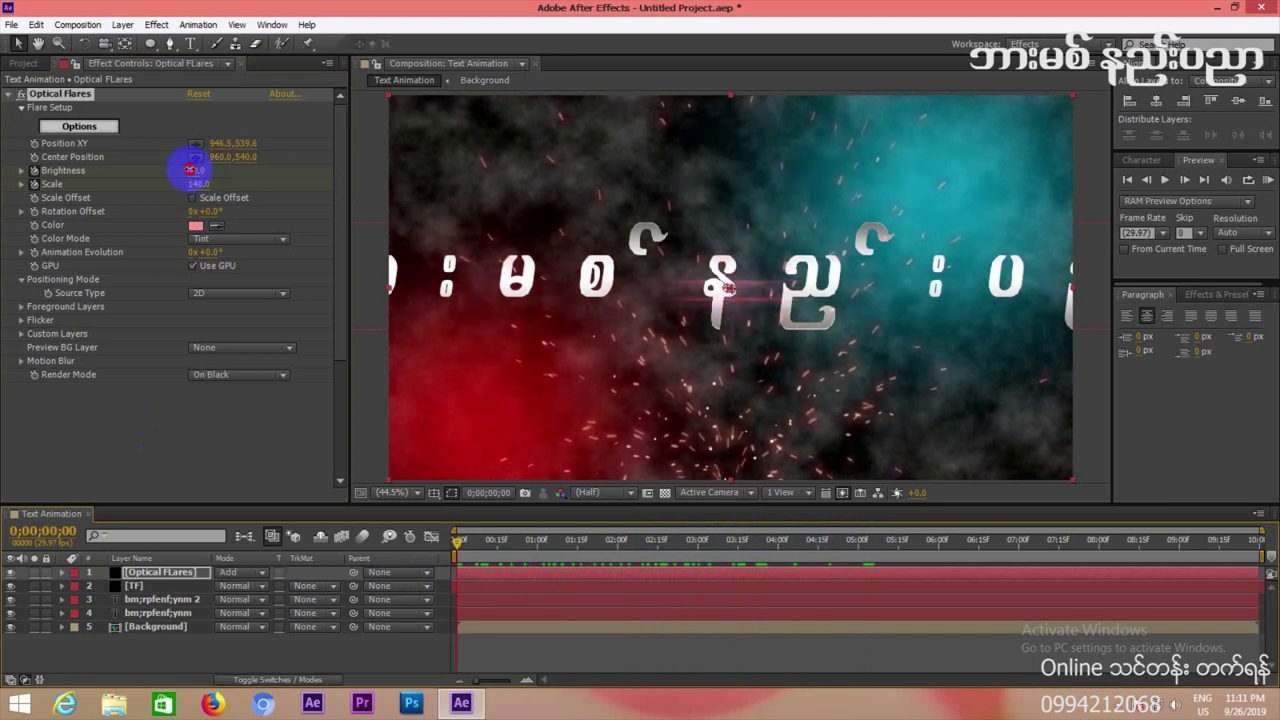
click(190, 170)
drag(495, 545, 222, 492)
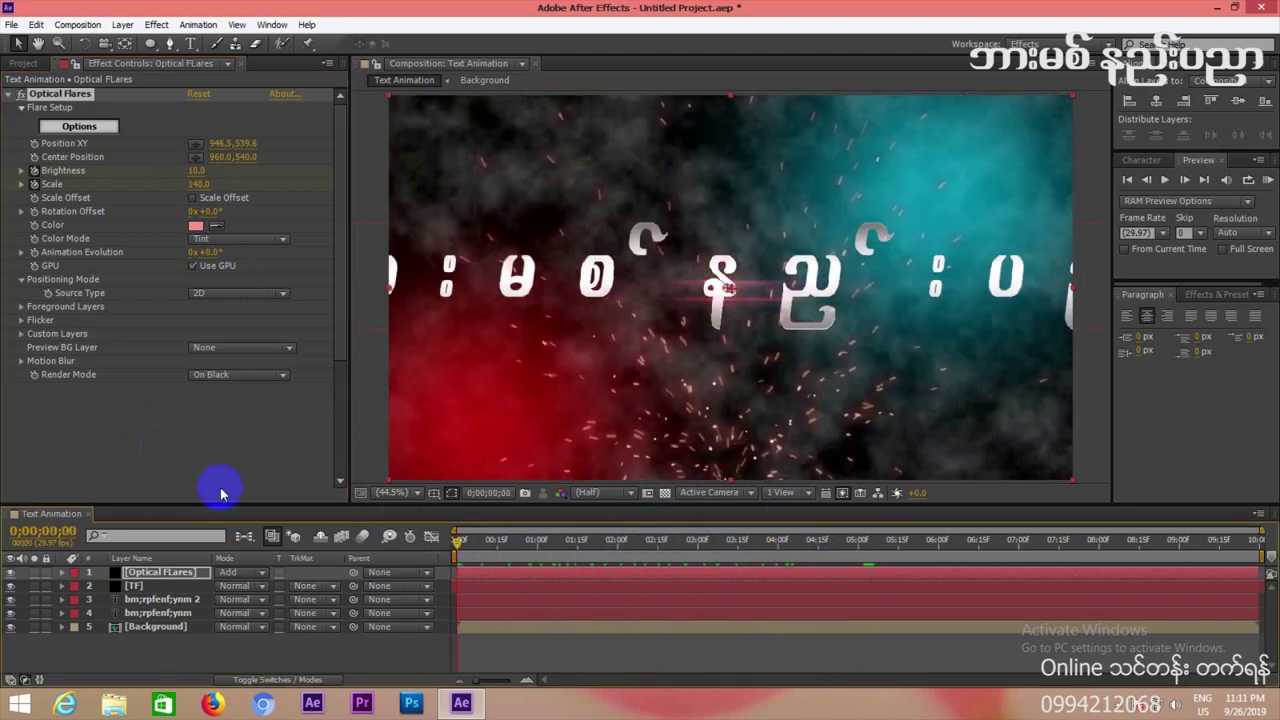
click(1268, 182)
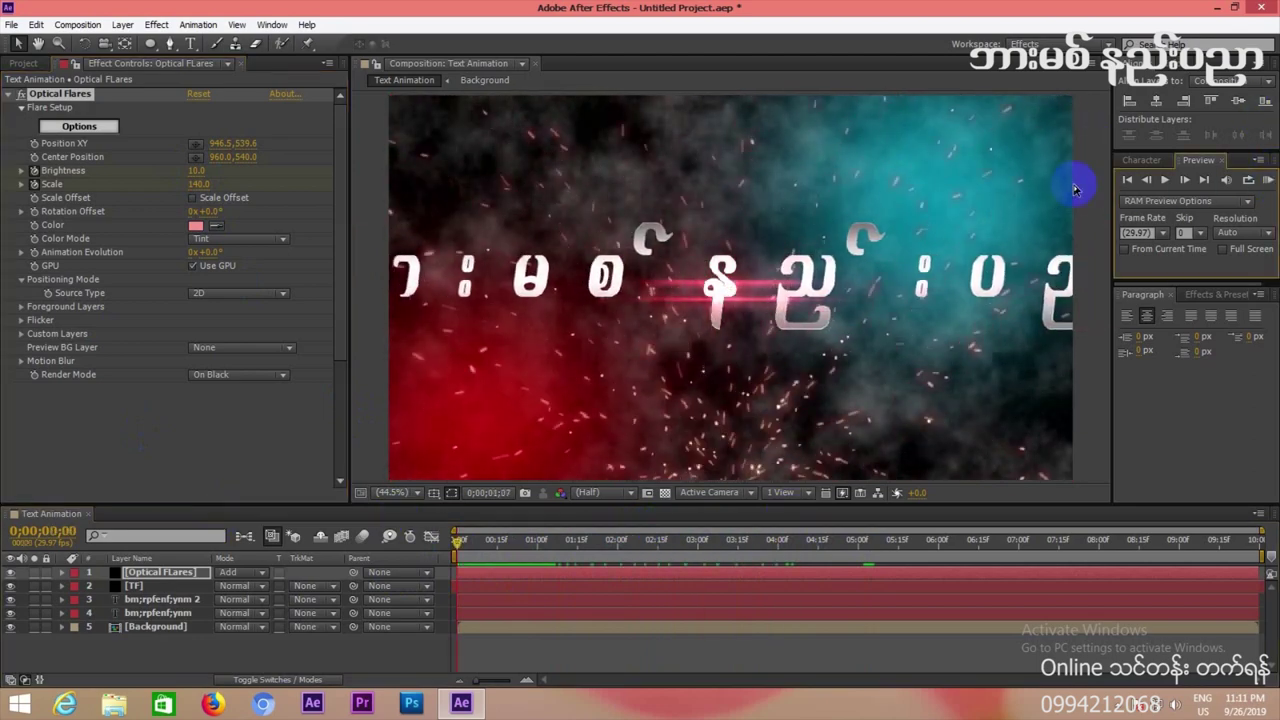
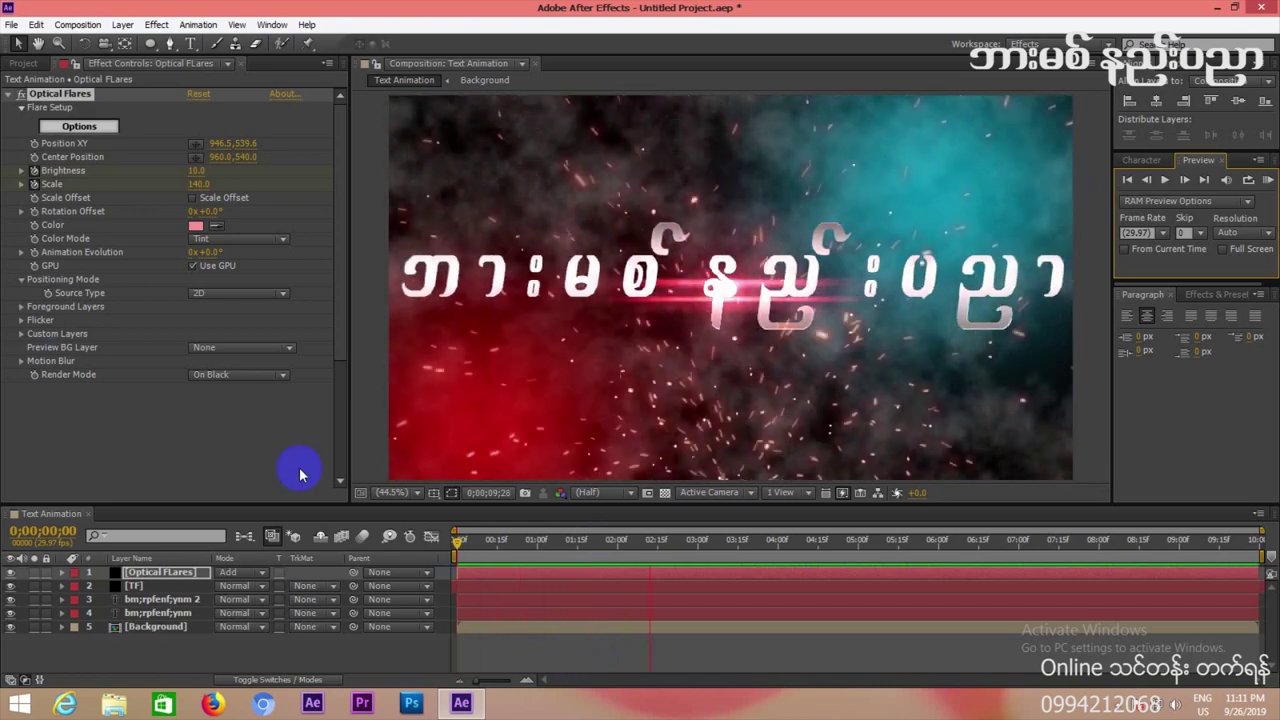
key(space)
Collapse the Optical Flares settings and make all five layers of the Text Animation composition 3D.
click(9, 96)
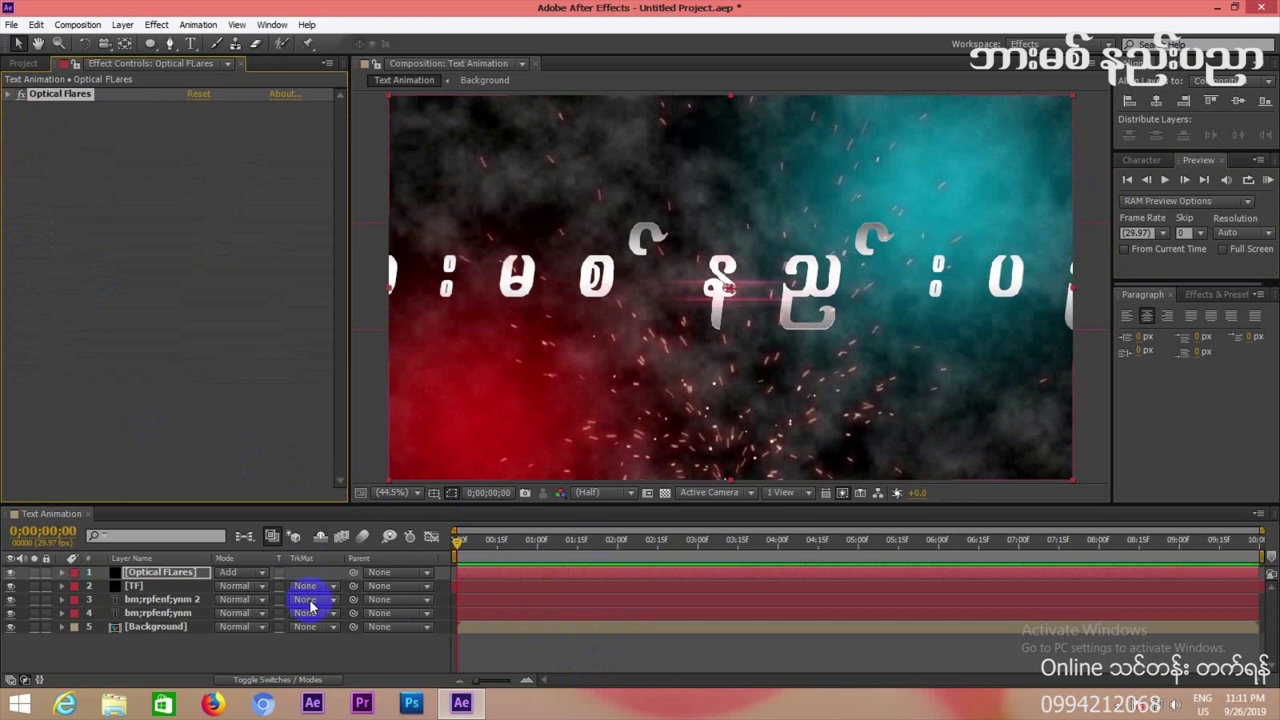
click(298, 681)
drag(305, 656, 305, 578)
click(305, 630)
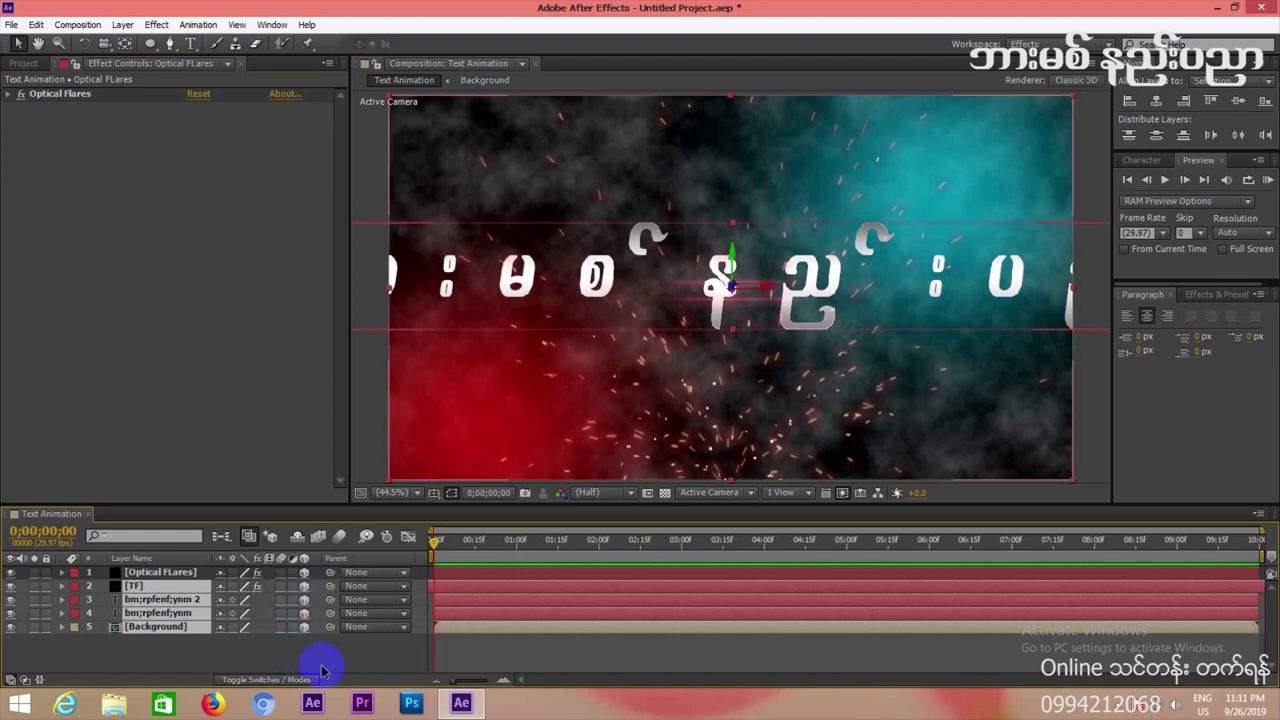
click(316, 660)
Add a two-node camera named Camera 1 with the 35mm preset to the composition.
drag(556, 541, 698, 541)
right_click(250, 645)
mouse_move(290, 478)
click(515, 560)
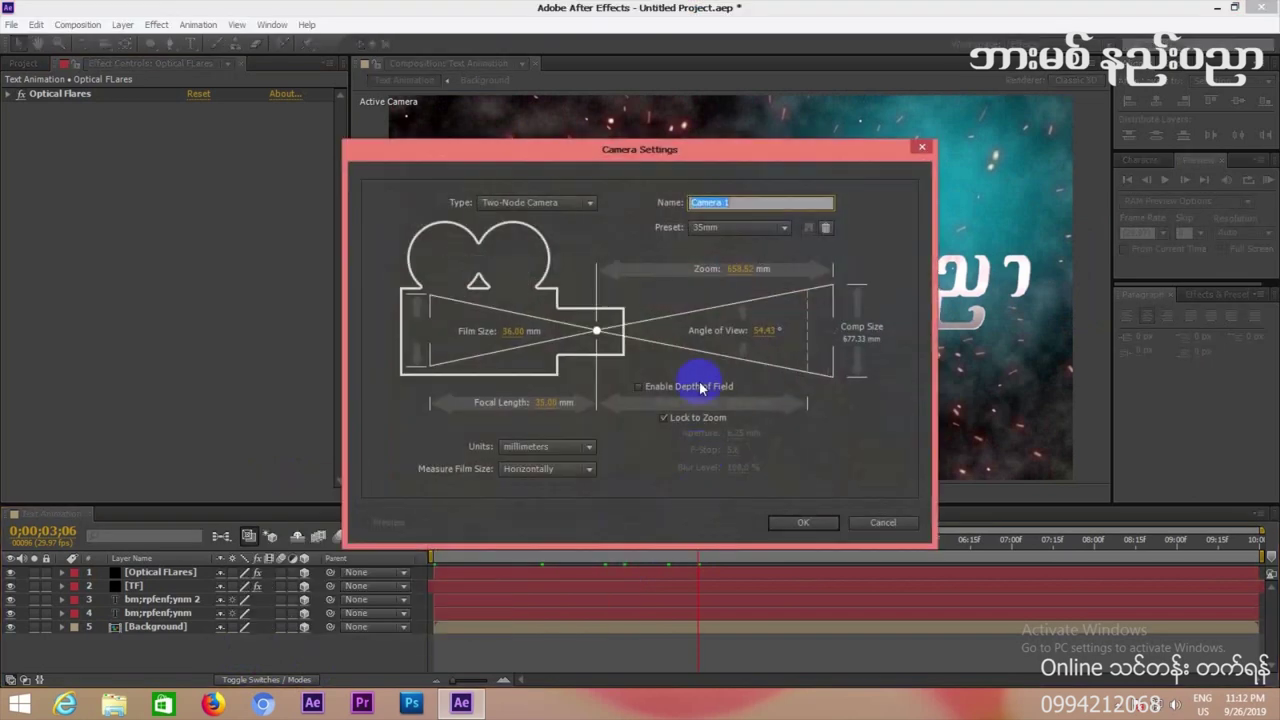
click(792, 522)
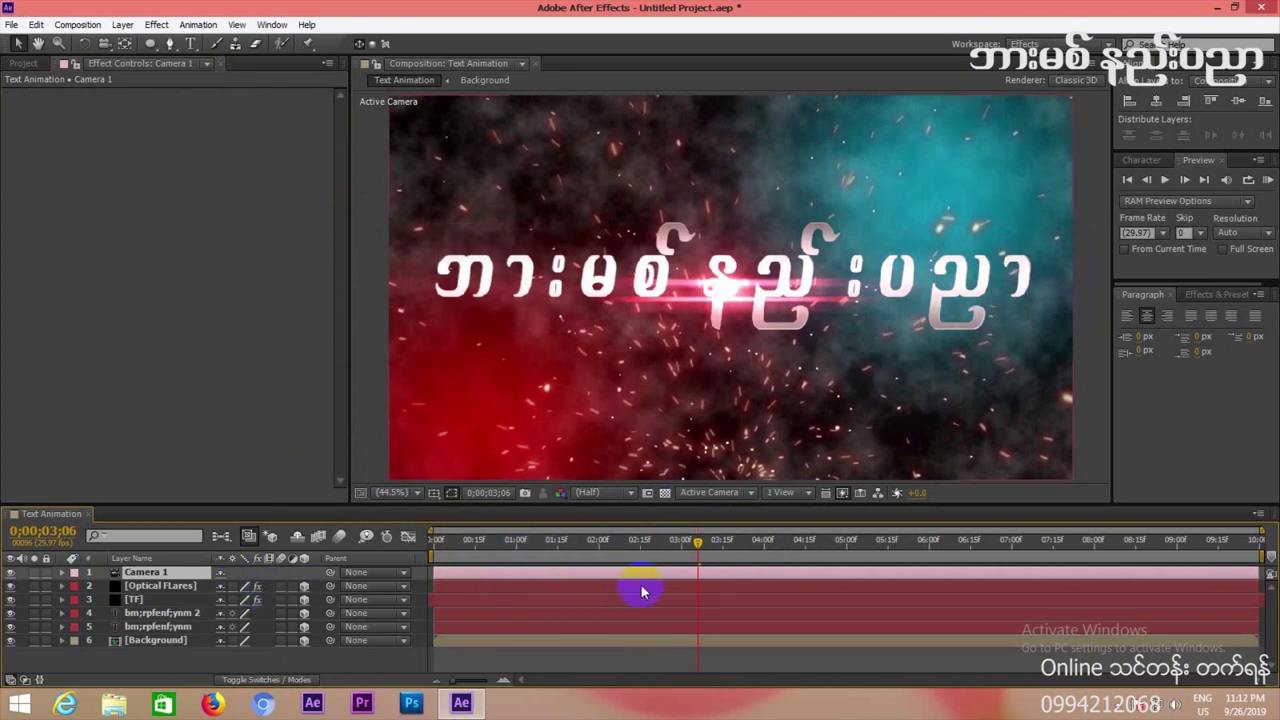
Set keyframes for Camera 1's Position and Z Rotation at 0;00;03;27.
drag(690, 540, 757, 546)
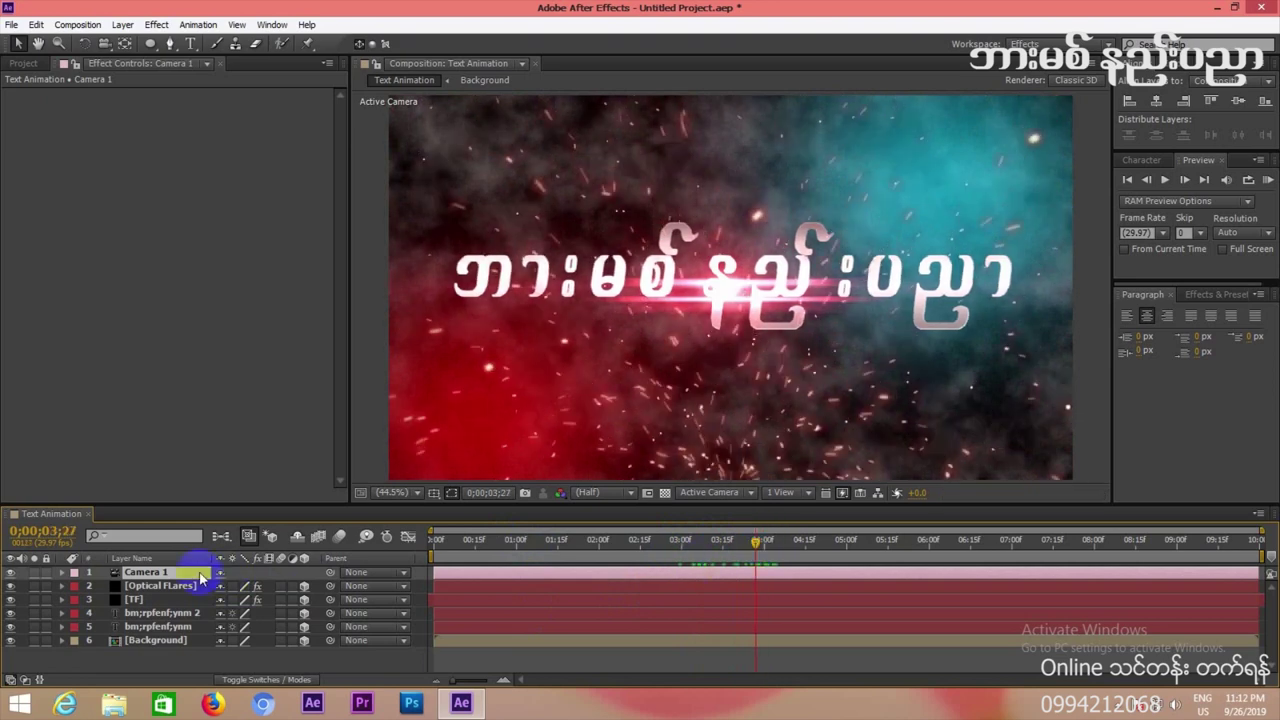
click(61, 573)
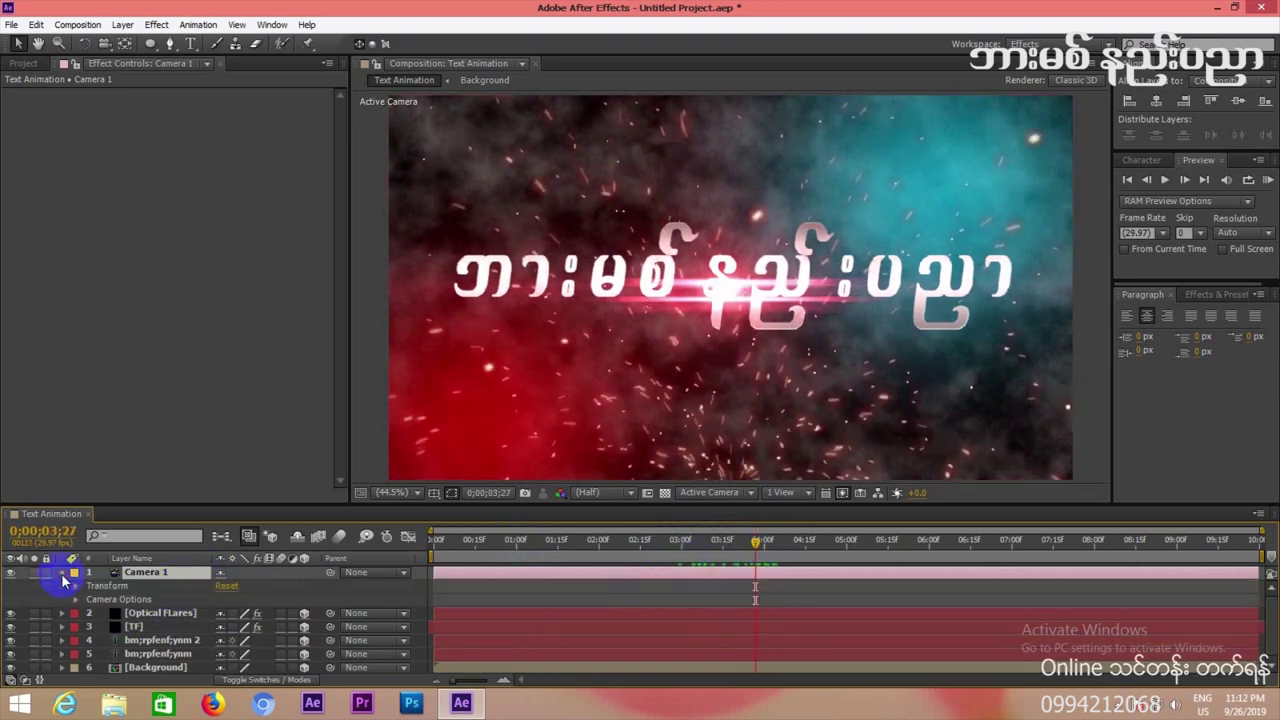
click(76, 586)
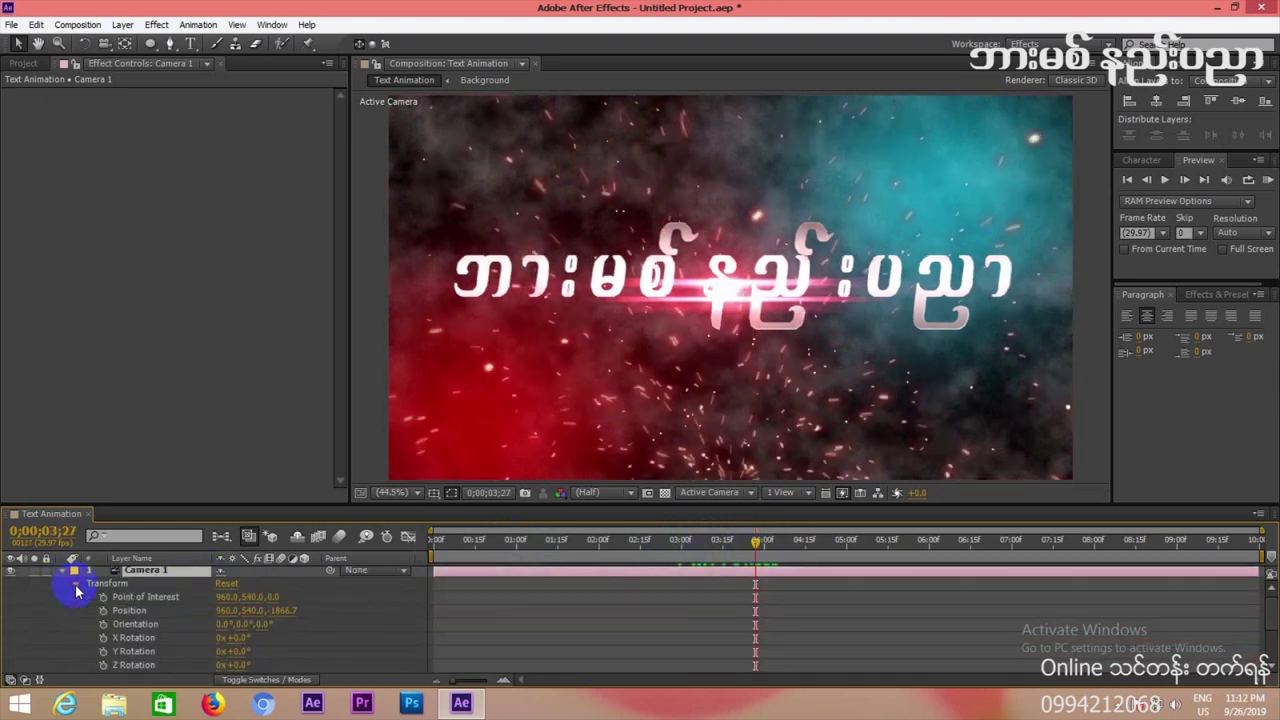
click(103, 665)
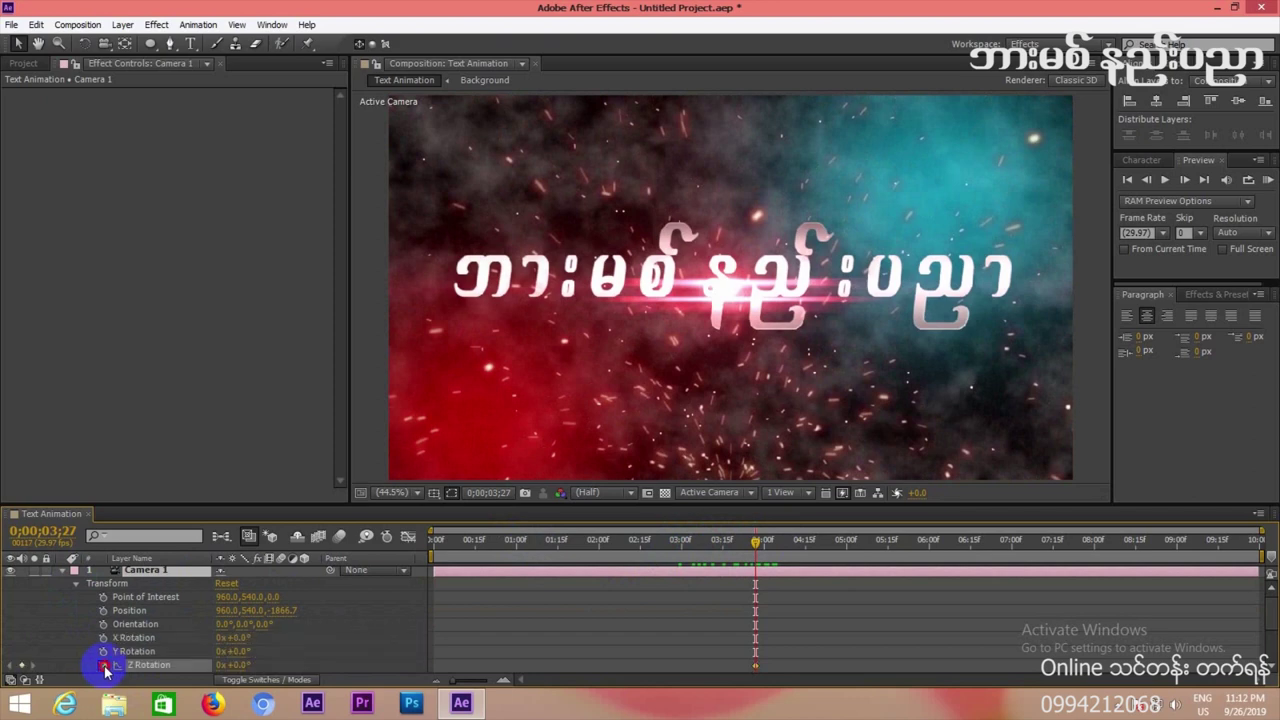
click(104, 611)
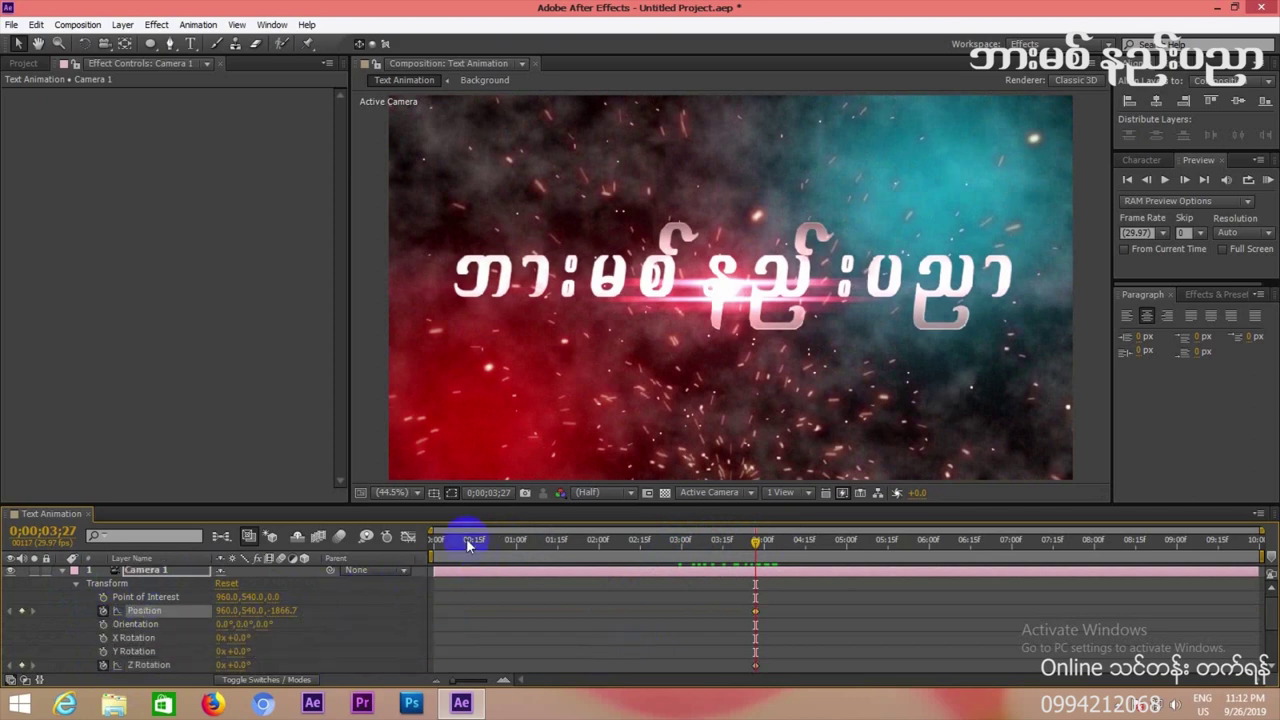
At the first frame, set Camera 1's Z position to about -1037.7 and its Z Rotation to 18°.
drag(468, 541, 406, 556)
click(275, 610)
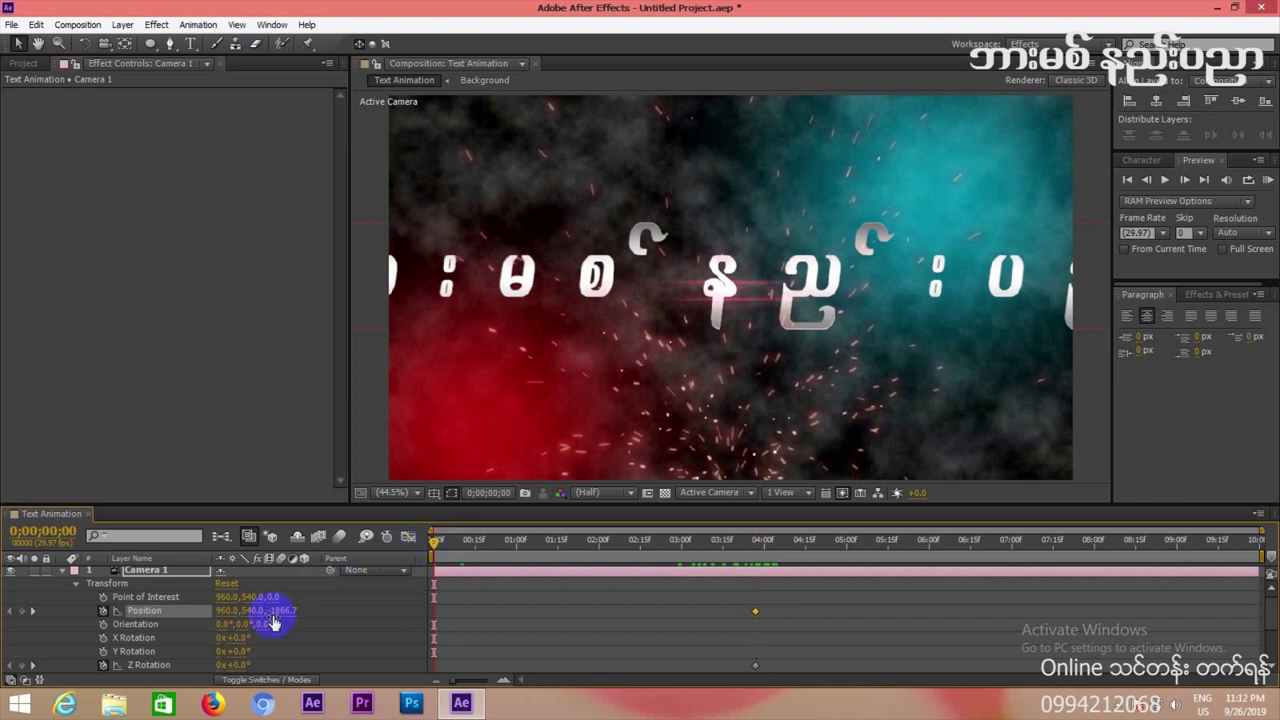
drag(240, 664, 246, 664)
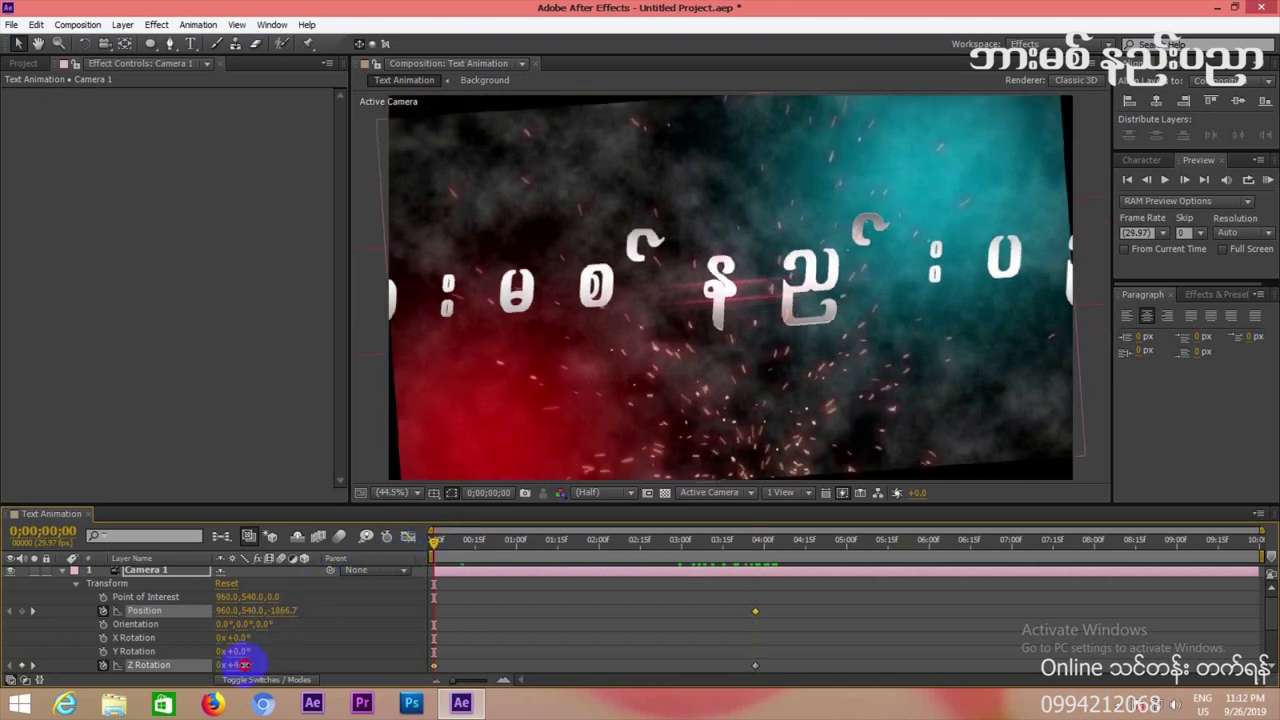
drag(272, 610, 808, 632)
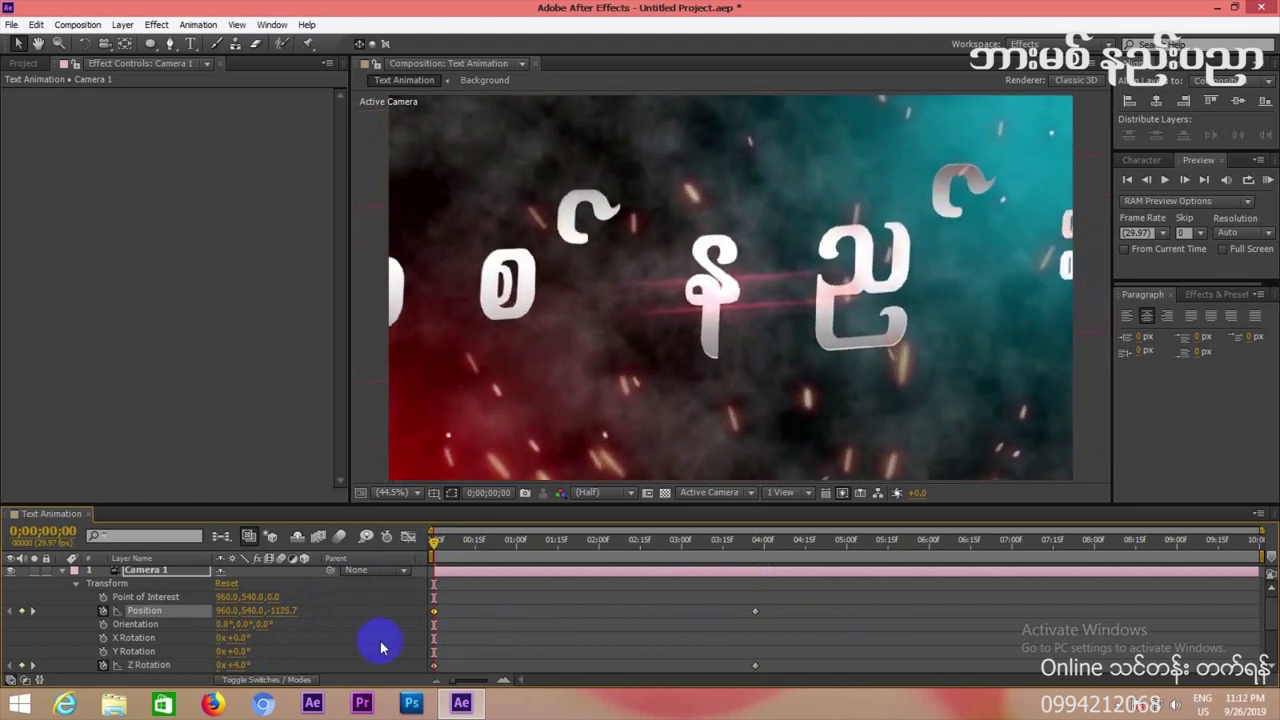
drag(244, 668, 251, 668)
drag(279, 618, 345, 606)
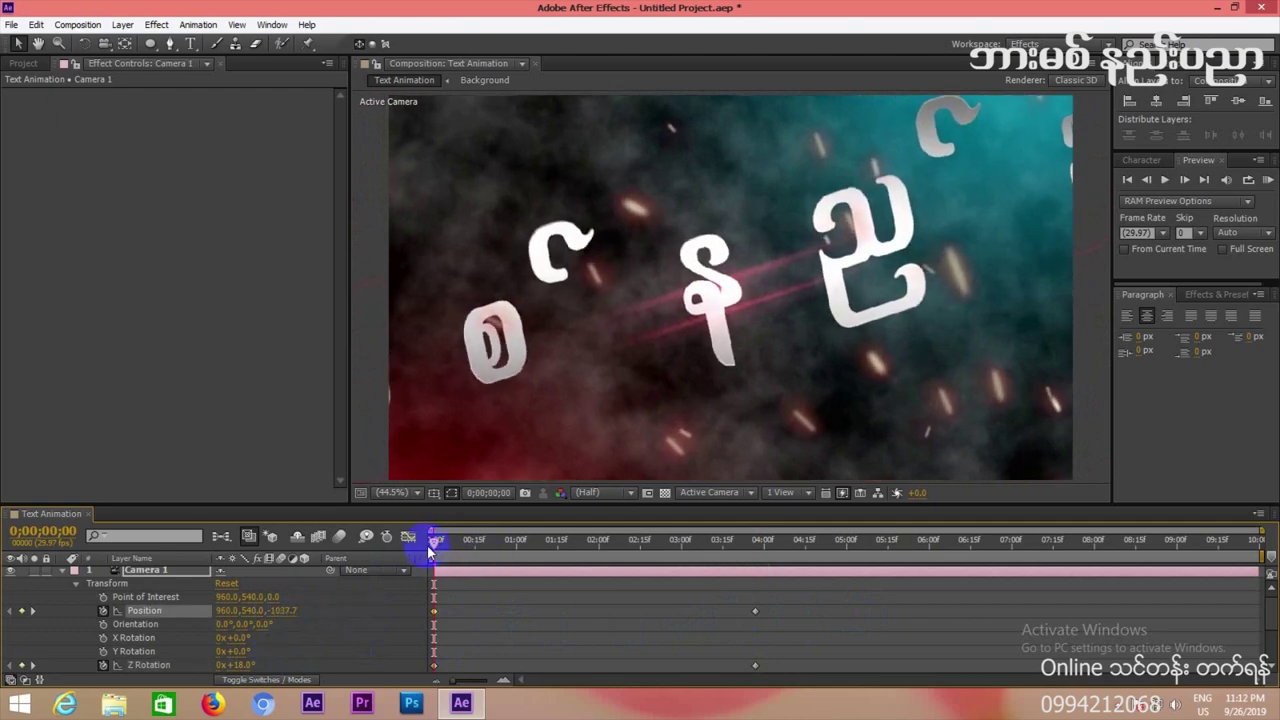
Collapse Camera 1's properties and preview the camera move from the start of the composition.
mouse_move(440, 545)
mouse_down()
mouse_move(802, 549)
mouse_move(428, 545)
mouse_up()
click(61, 572)
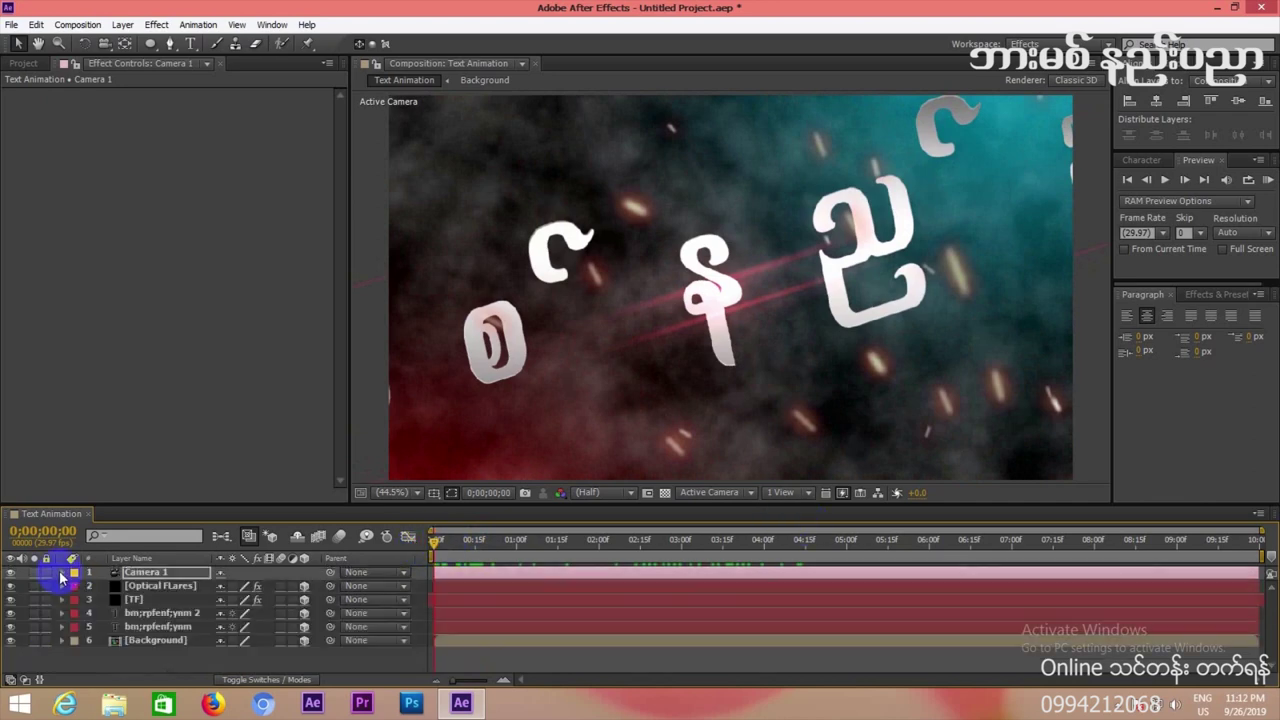
click(1267, 183)
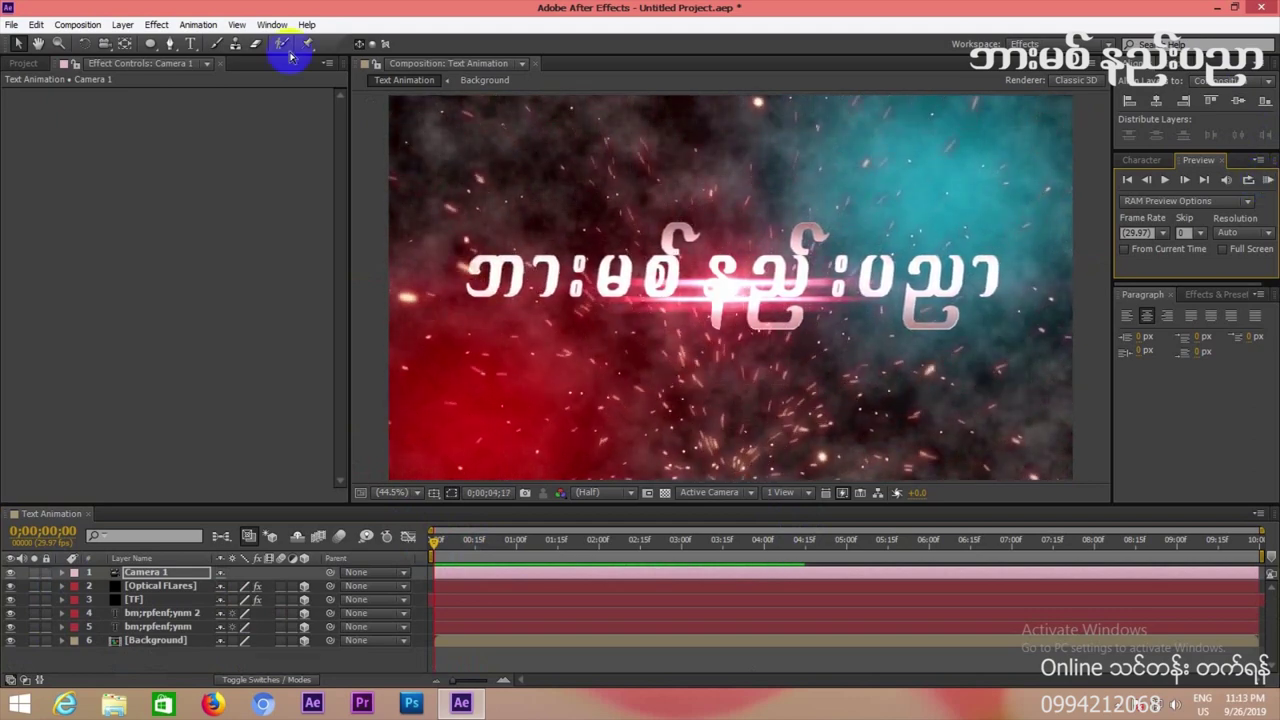
Create a black 1920-pixel-wide solid layer at composition size, named Black Solid 1.
right_click(132, 662)
mouse_move(163, 486)
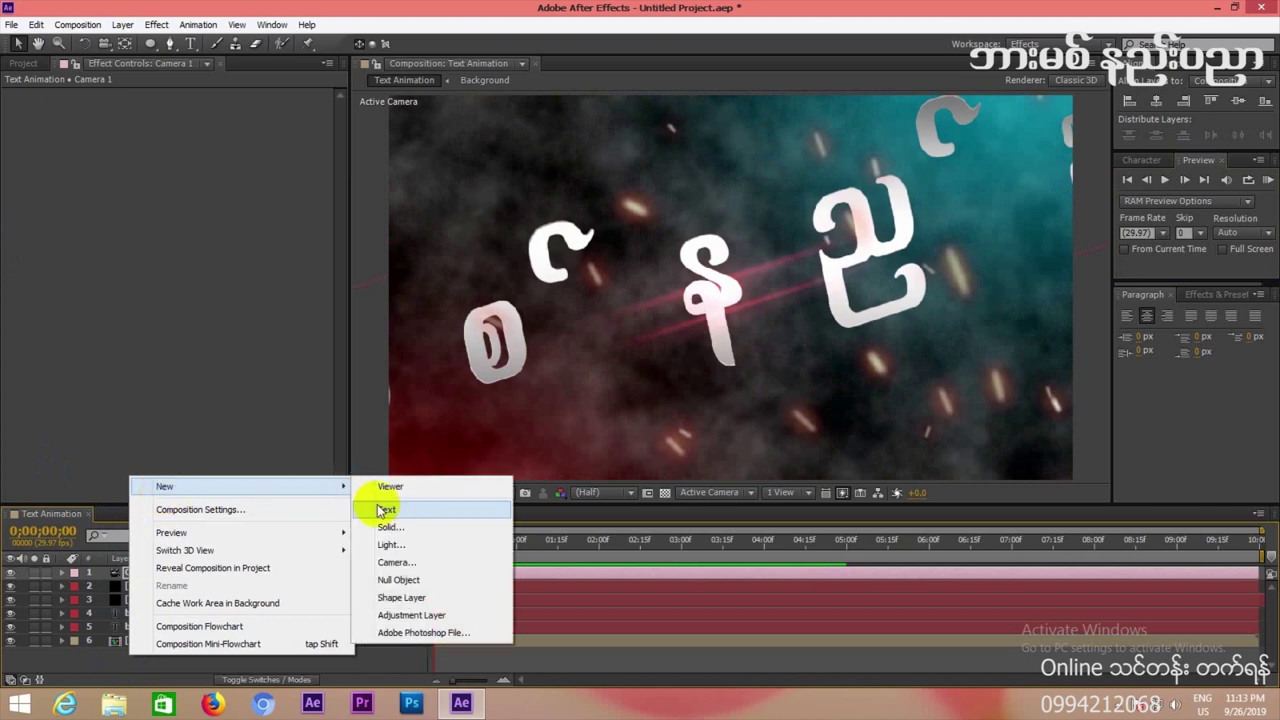
click(389, 527)
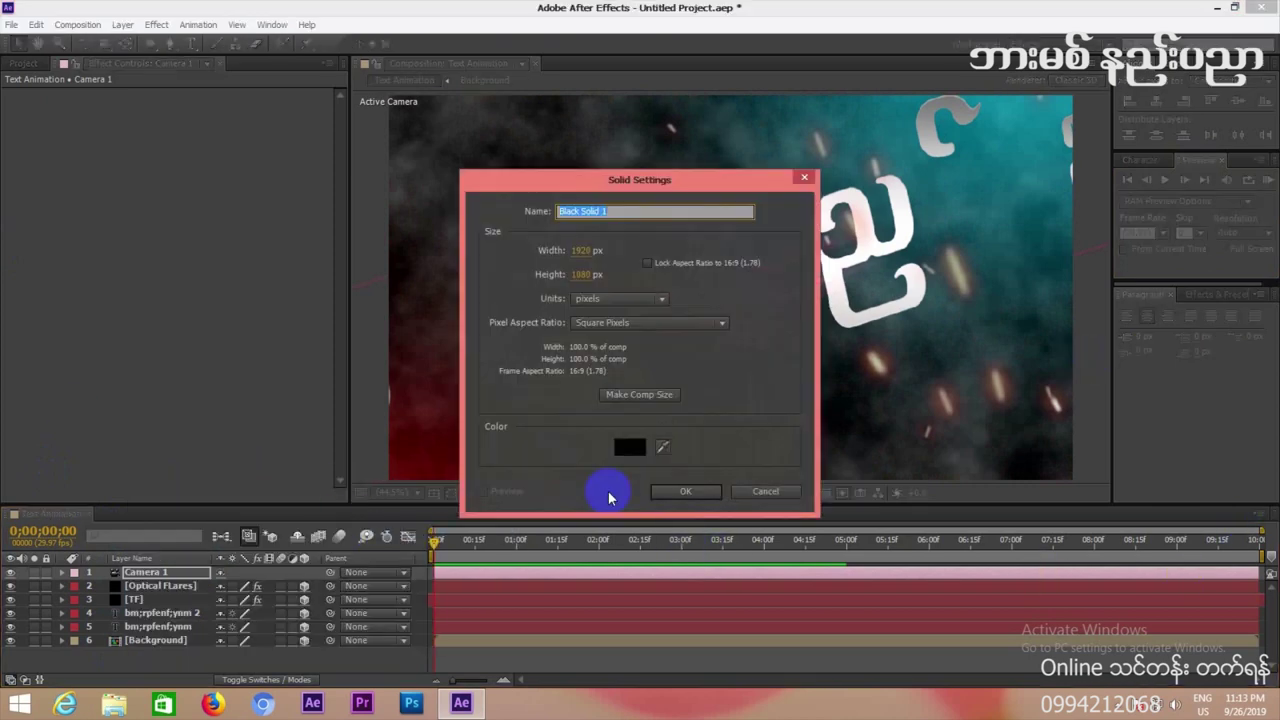
click(685, 491)
Draw a full-width rectangular mask across the middle of the black solid and set it to Subtract, leaving black letterbox bars.
drag(146, 44, 218, 45)
click(403, 124)
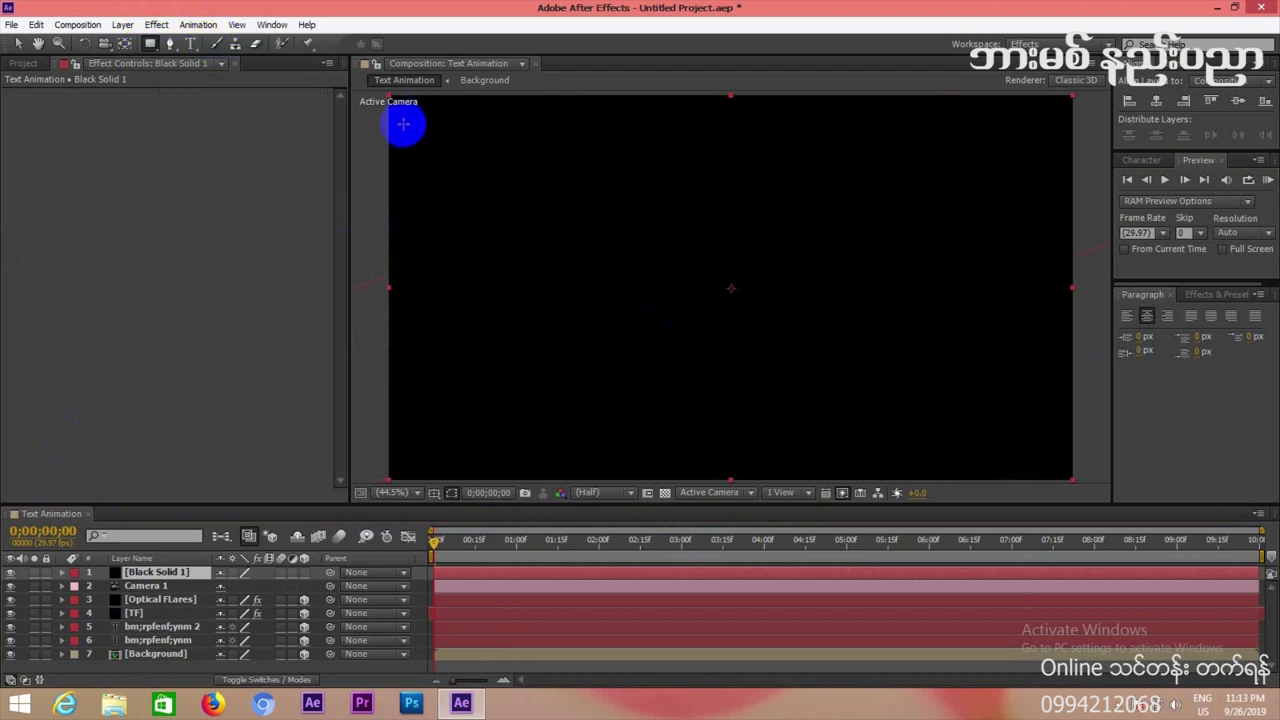
drag(382, 129, 1084, 441)
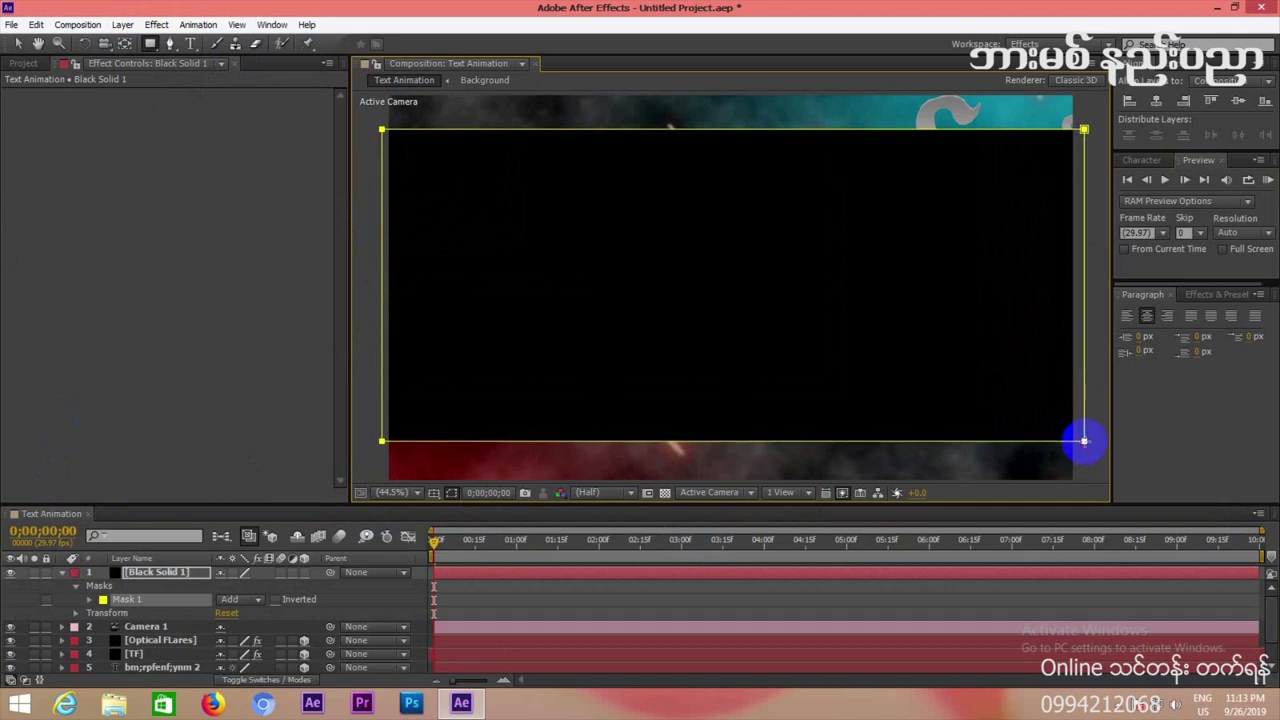
click(251, 601)
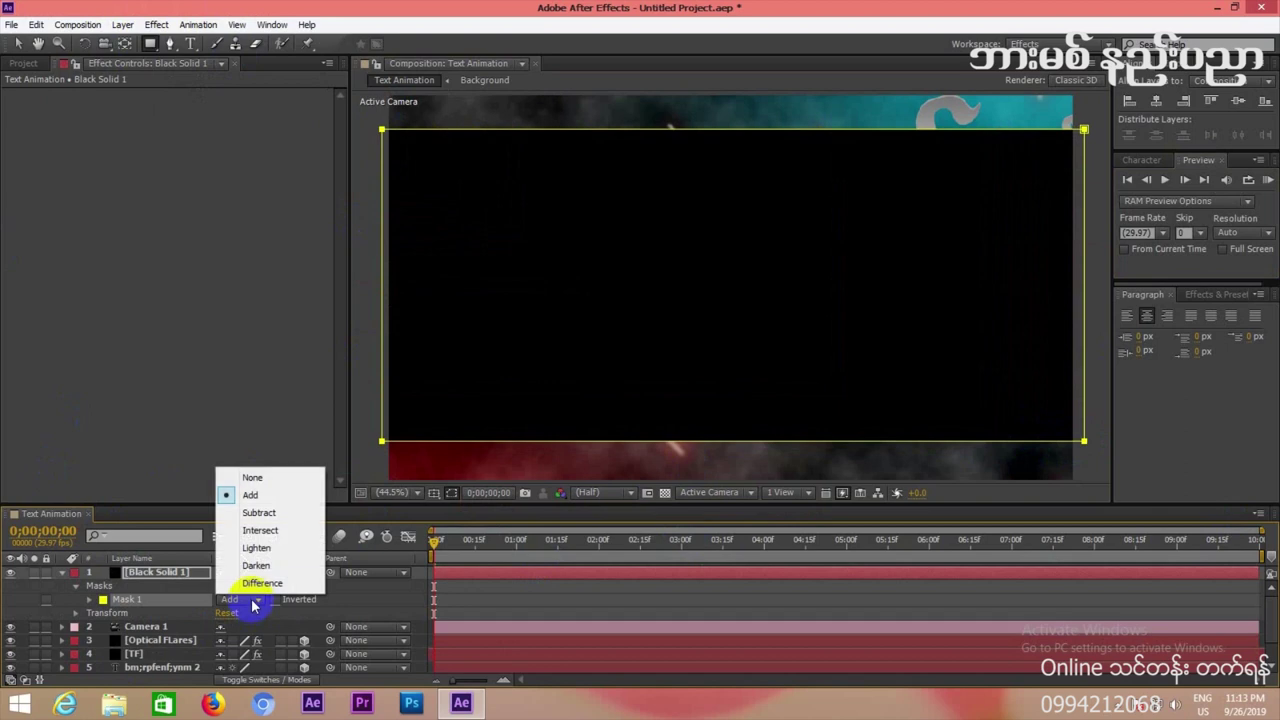
click(270, 512)
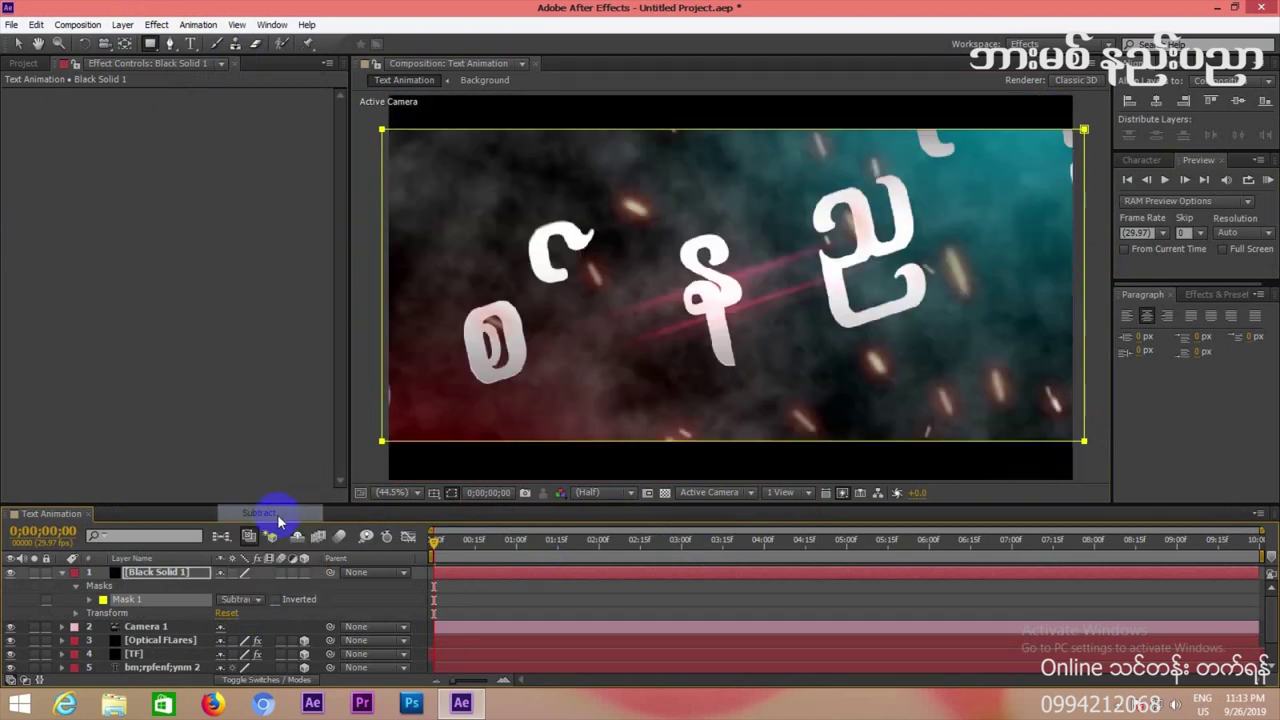
click(62, 574)
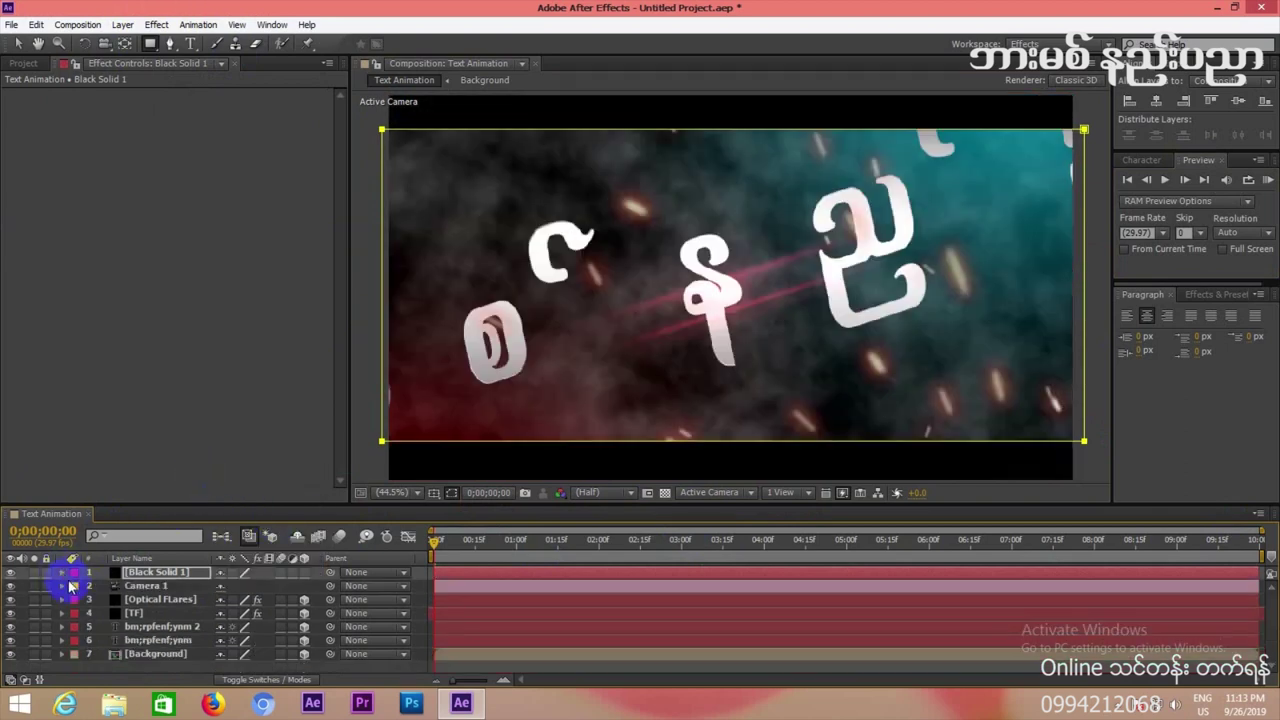
Add an adjustment layer and place it directly beneath Black Solid 1 in the layer stack.
click(160, 661)
right_click(158, 664)
mouse_move(205, 494)
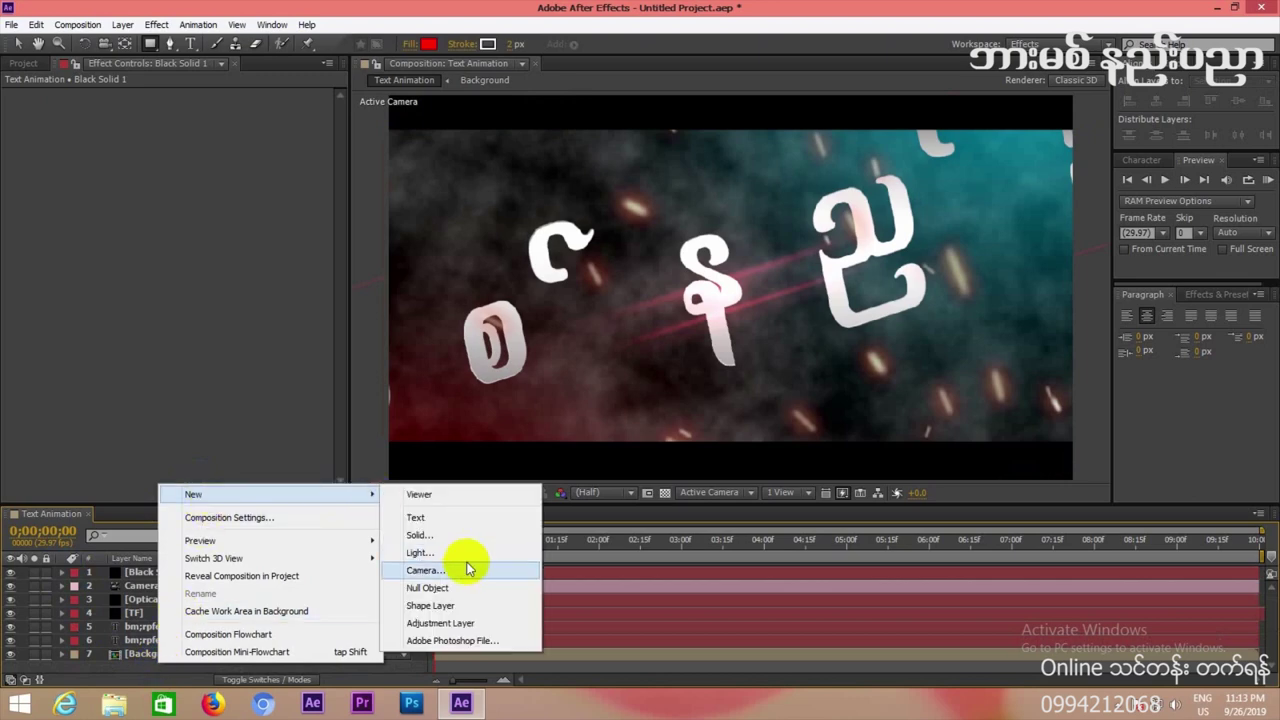
click(412, 622)
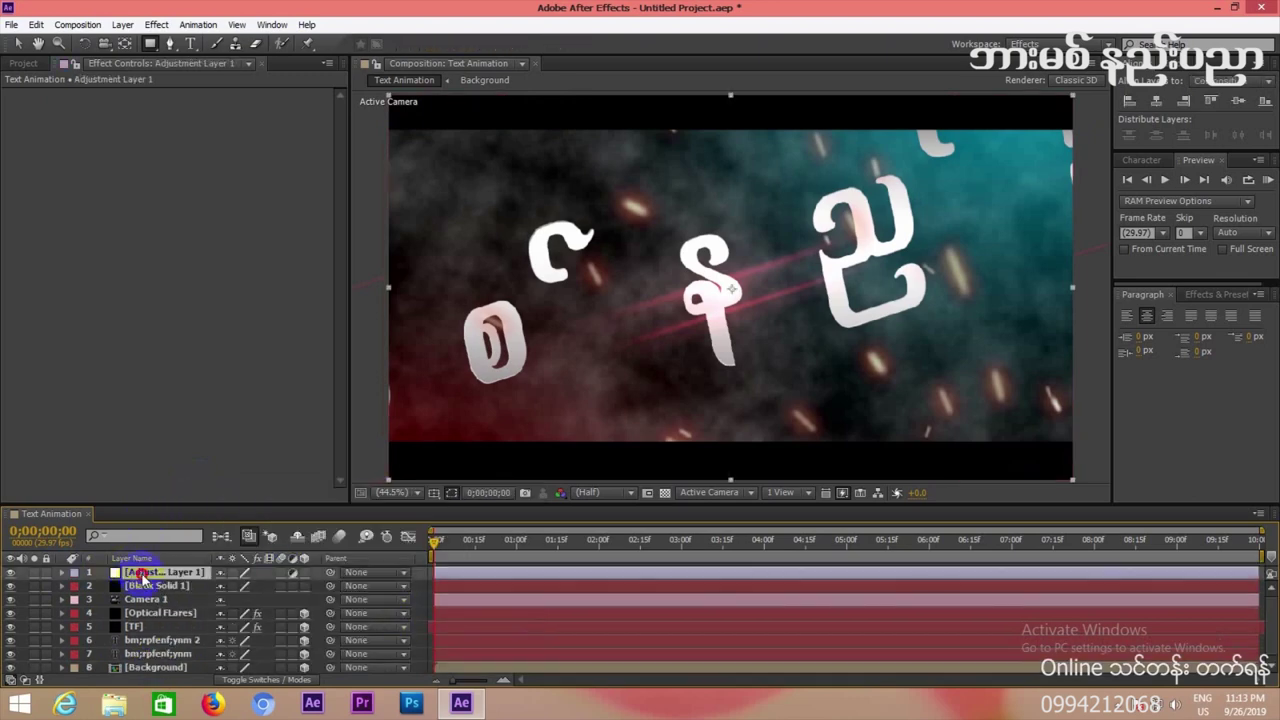
drag(143, 585, 143, 595)
Apply the Curves effect to Adjustment Layer 1 and pull the RGB curve's midpoint slightly below the diagonal to darken the midtones.
click(150, 26)
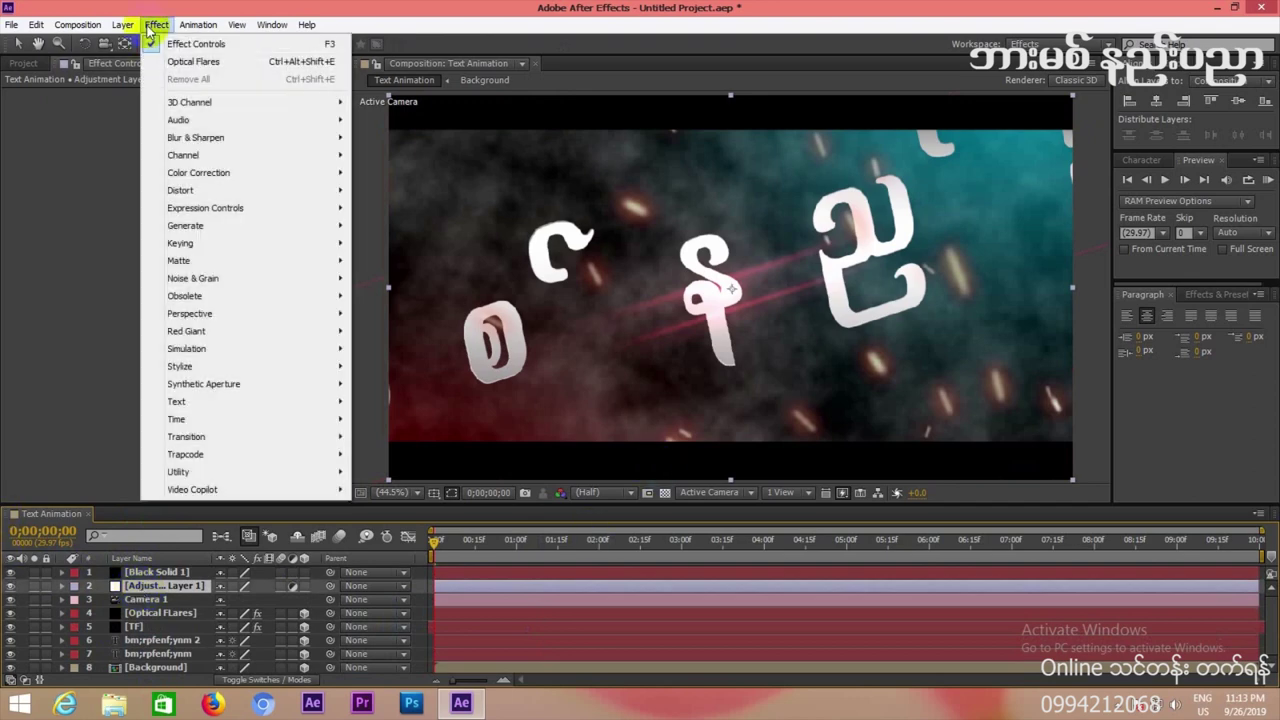
mouse_move(199, 174)
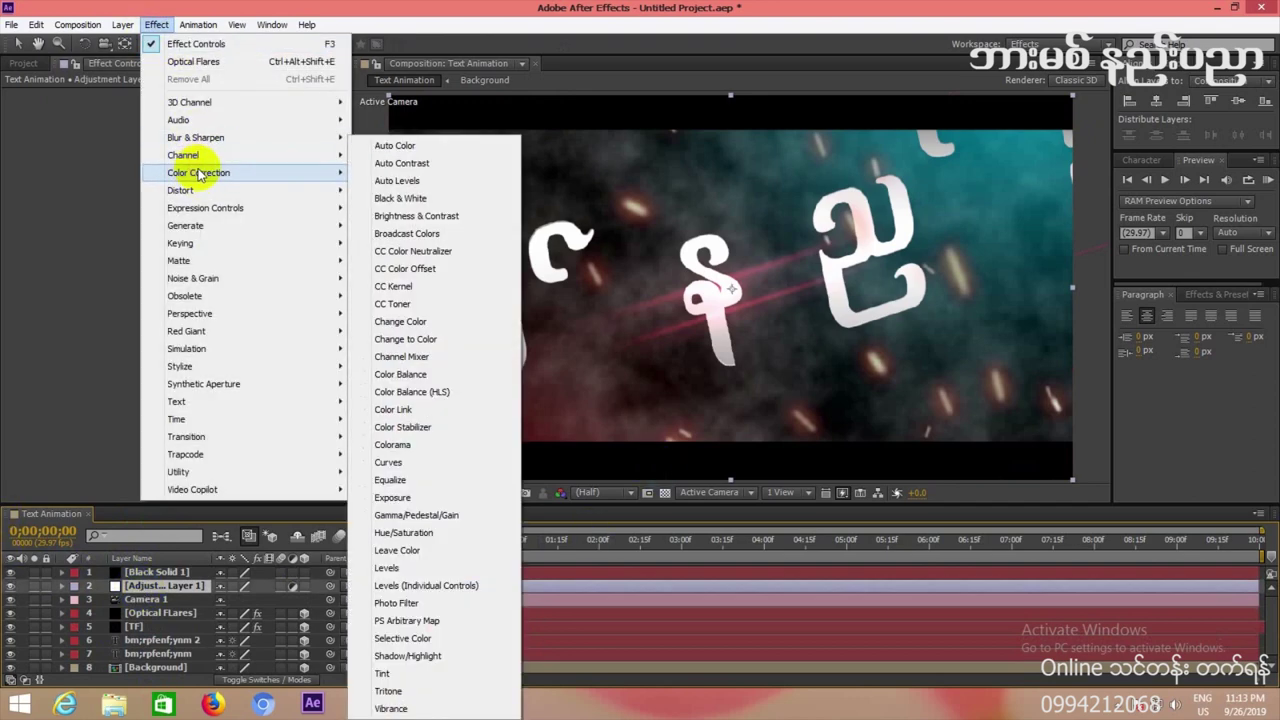
click(388, 462)
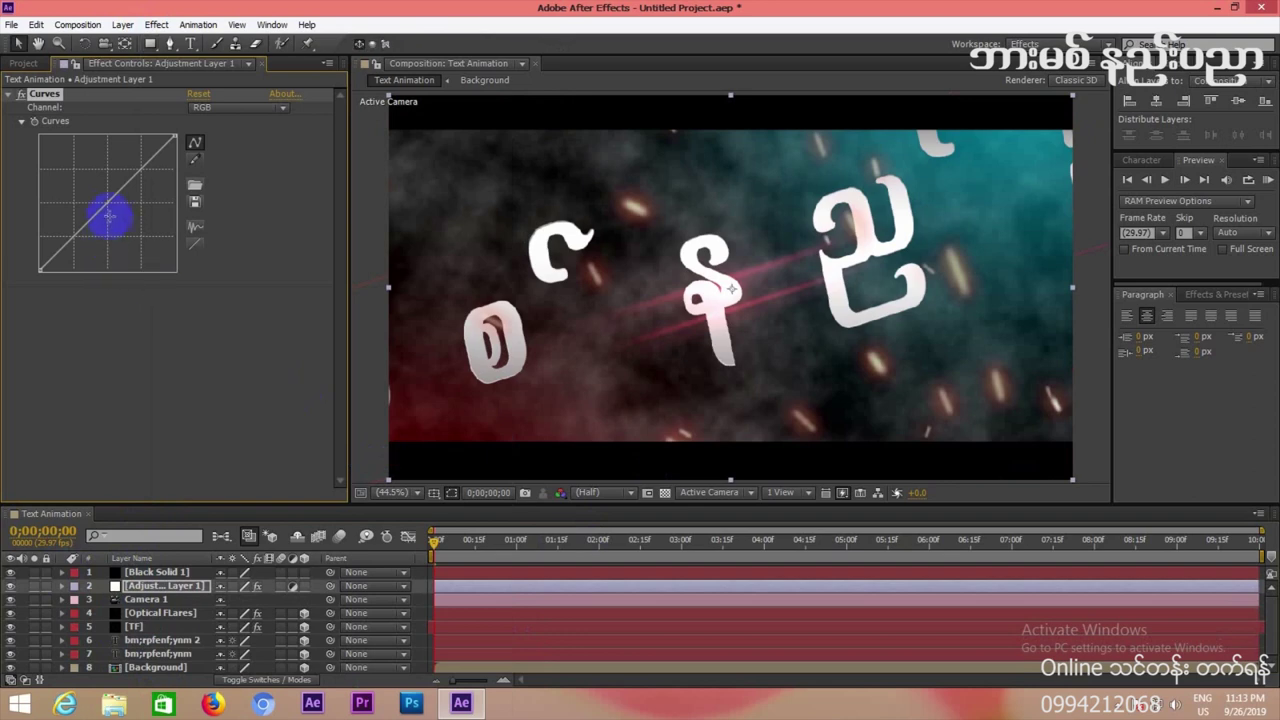
drag(103, 208, 108, 213)
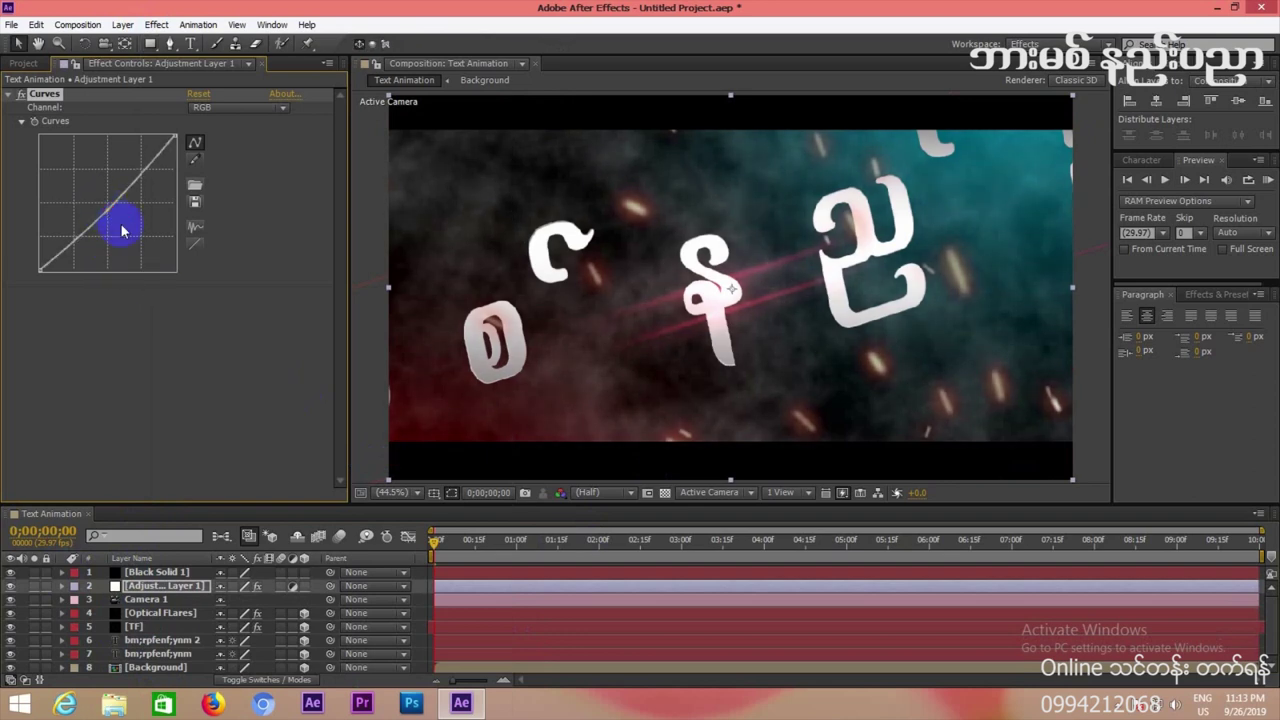
Go to 0;00;02;17 and lower the midpoint of the Green channel curve slightly on the adjustment layer.
click(646, 556)
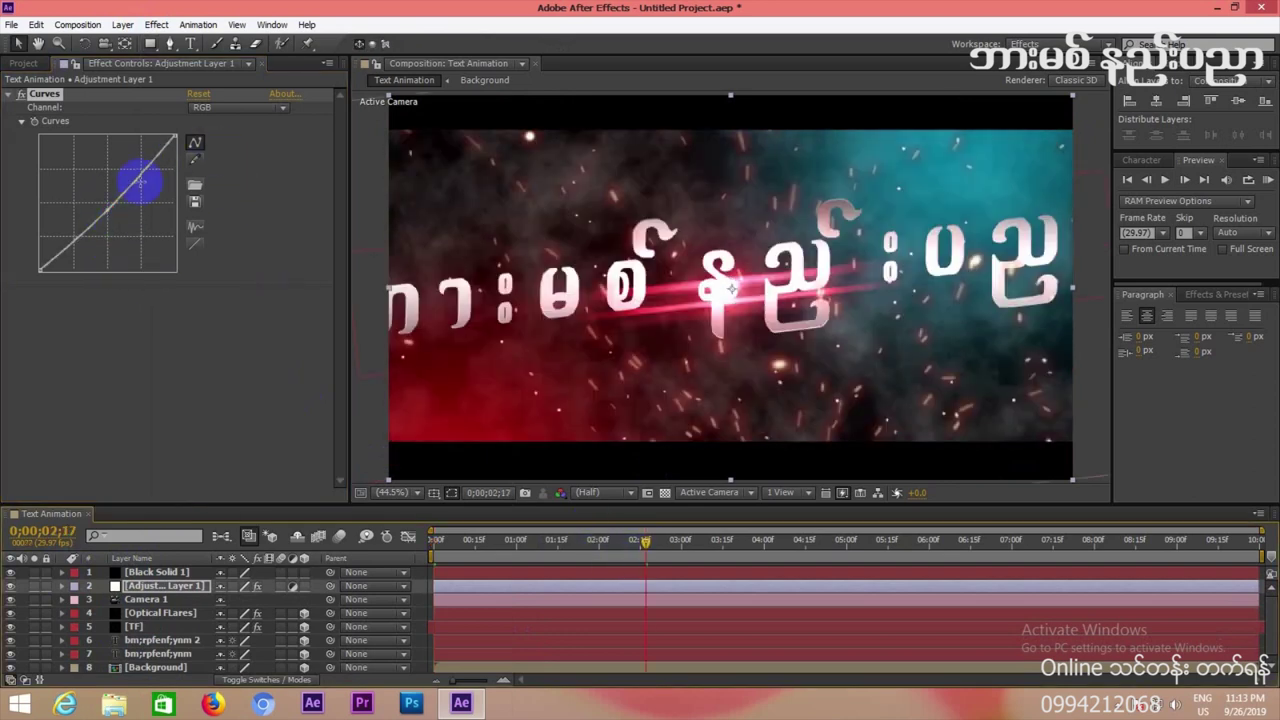
click(235, 107)
click(232, 160)
click(108, 208)
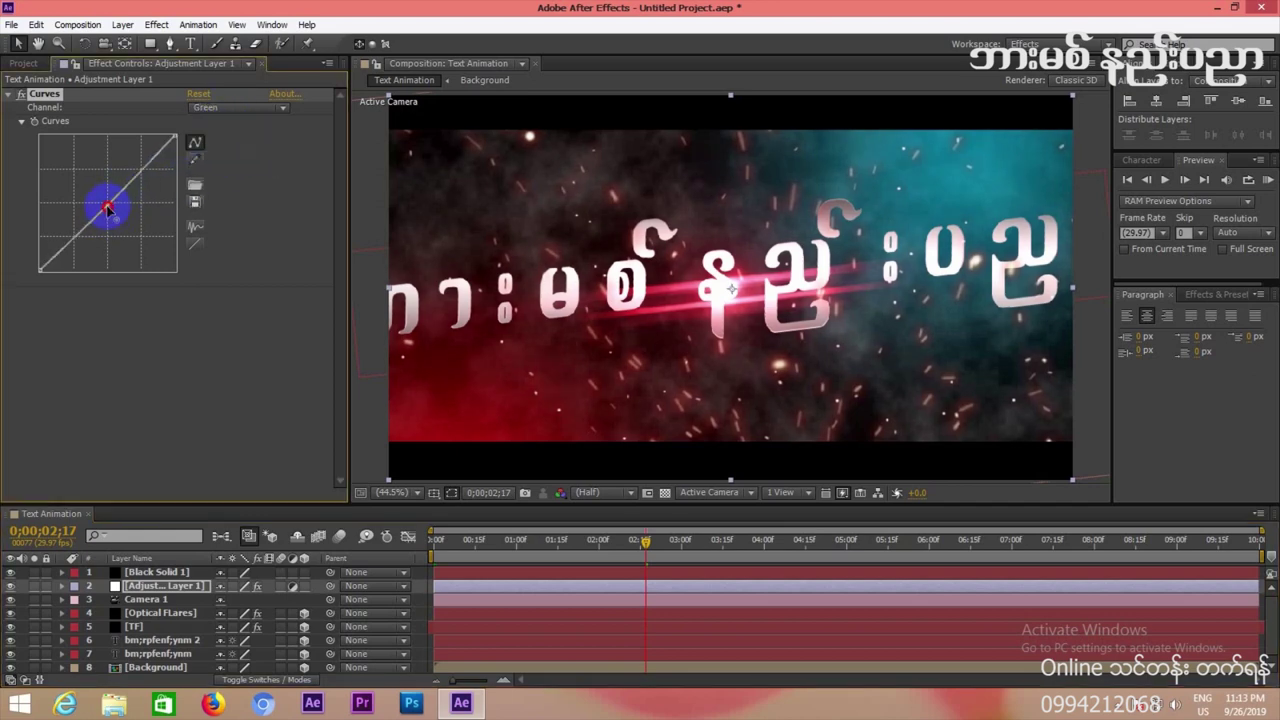
Raise the midpoint of the Blue channel curve above the diagonal to add blue to the midtones.
click(250, 110)
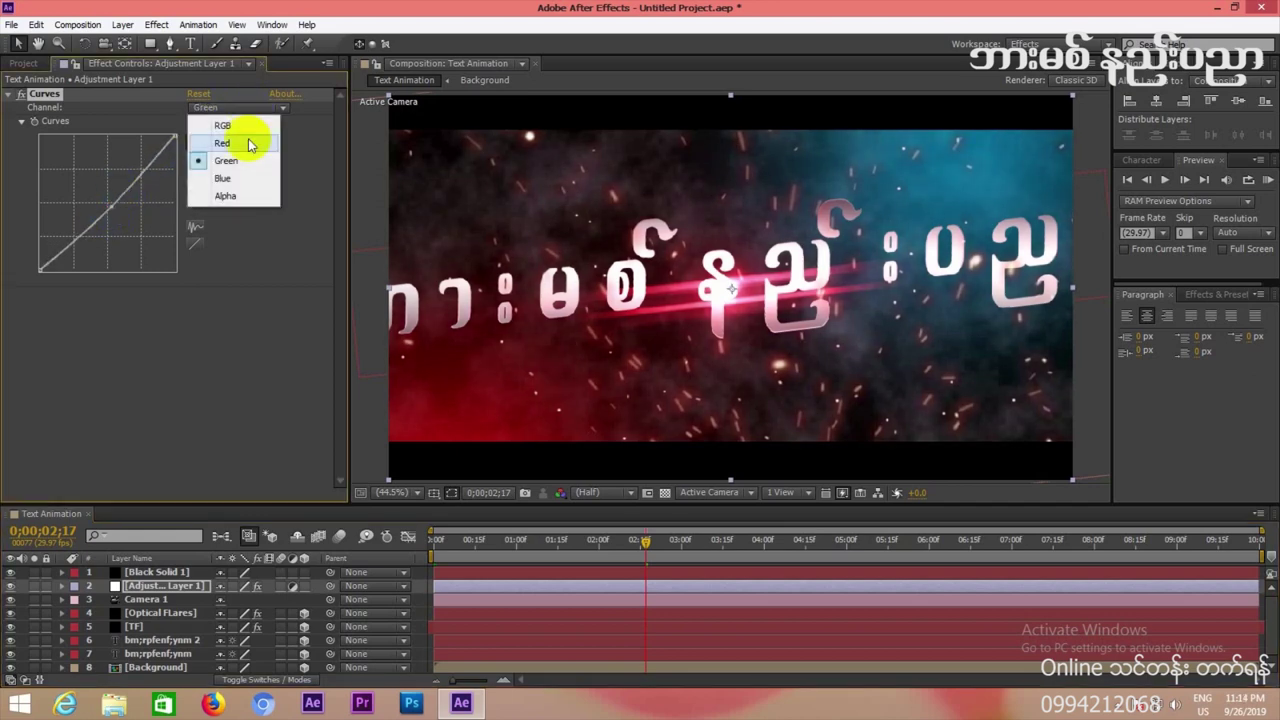
click(246, 177)
click(102, 206)
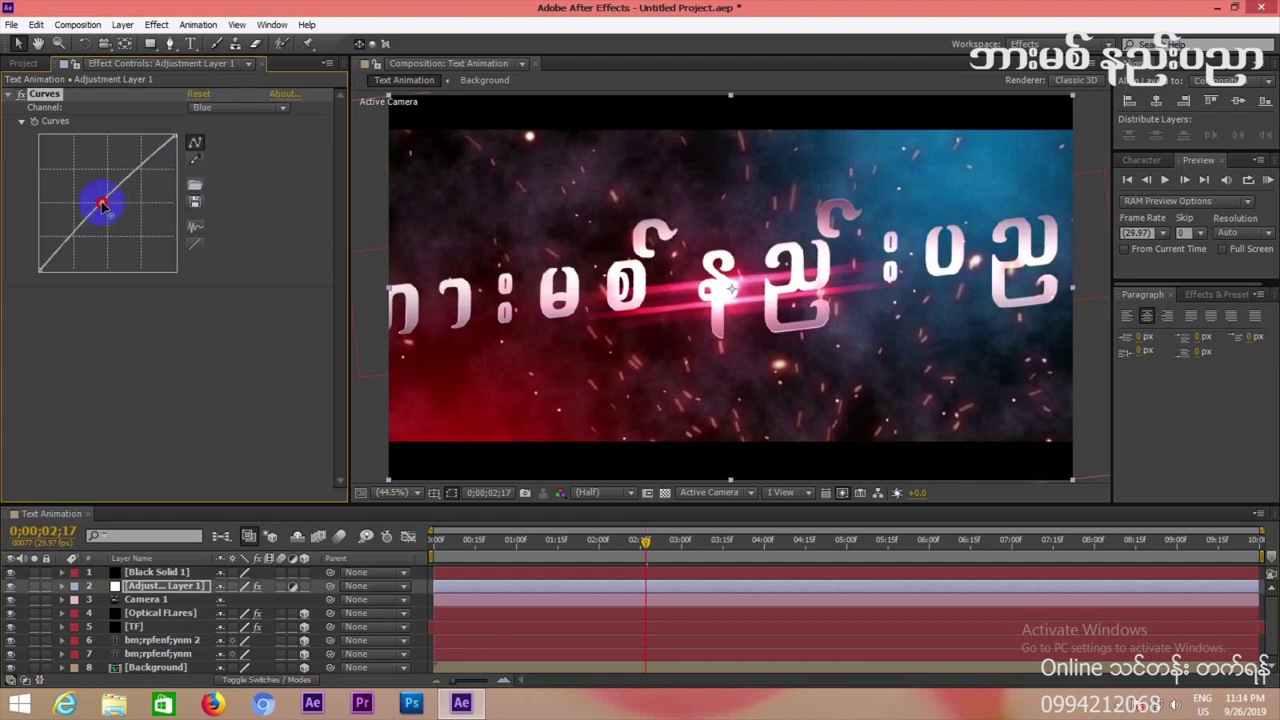
drag(102, 206, 97, 201)
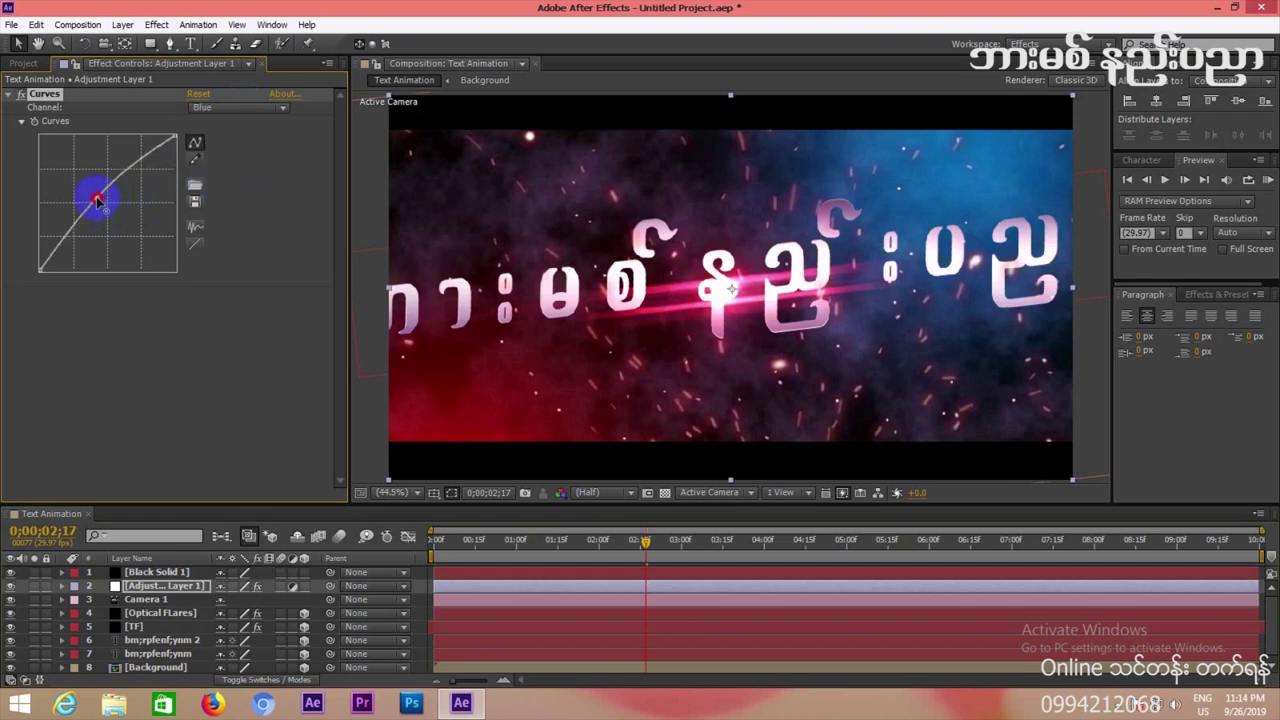
Raise the midpoint of the Red channel curve slightly and run a RAM preview of the color-graded title animation.
click(240, 107)
click(224, 127)
click(226, 108)
click(217, 140)
click(98, 212)
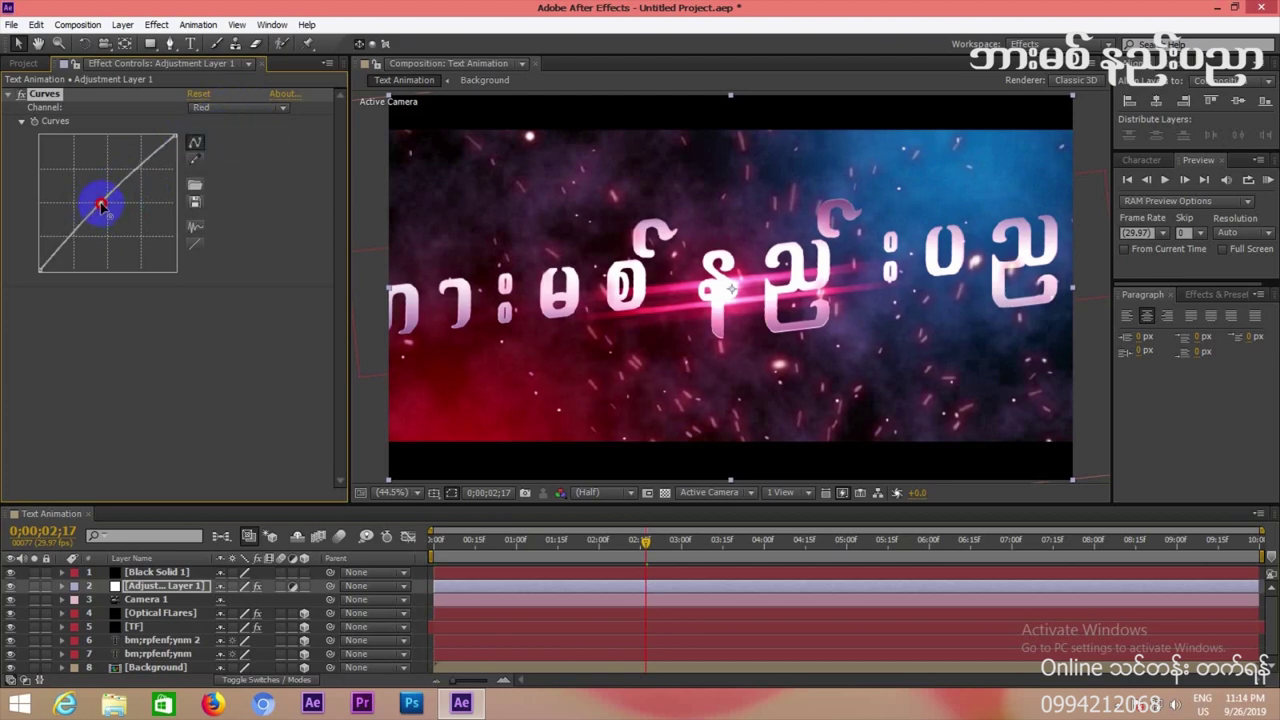
click(1268, 180)
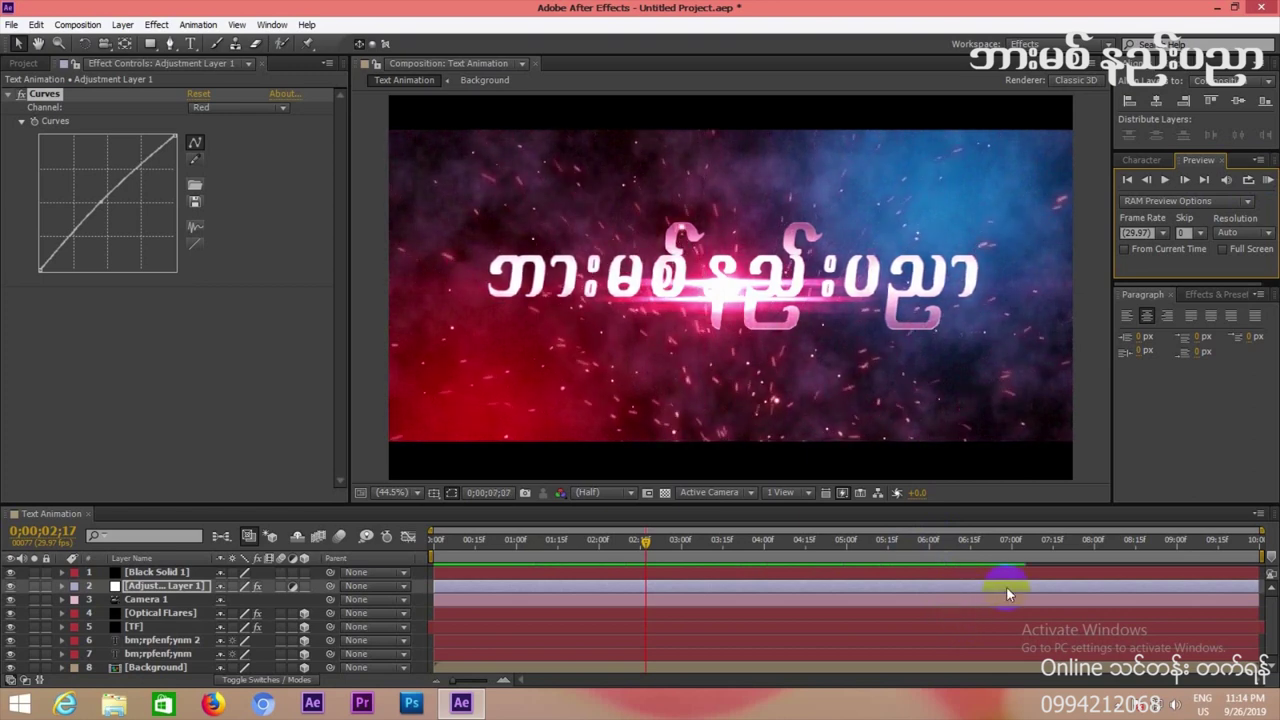
click(1078, 560)
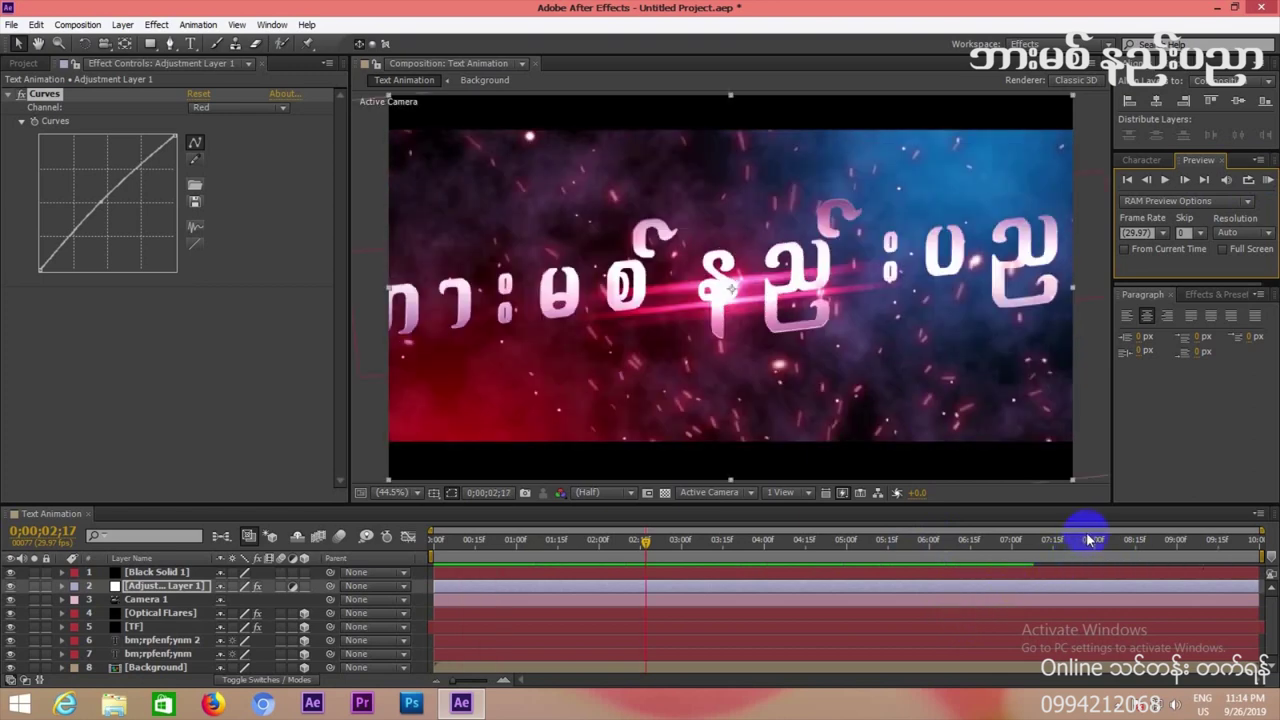